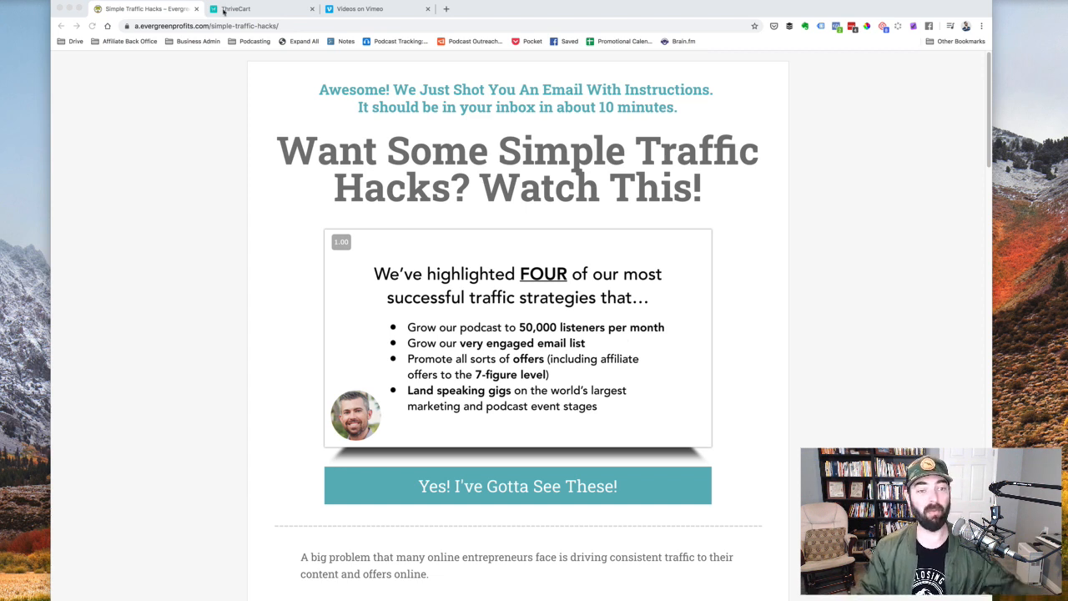
Step: Sign in to ThriveCart, open the egp account's products list, and start a new Digital product
click(267, 11)
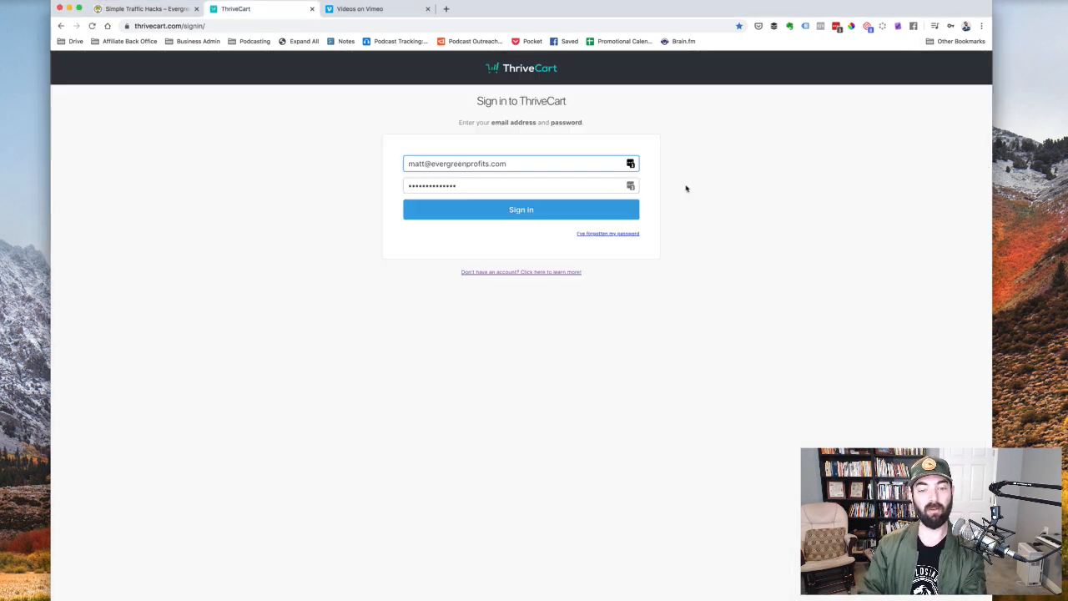
click(585, 213)
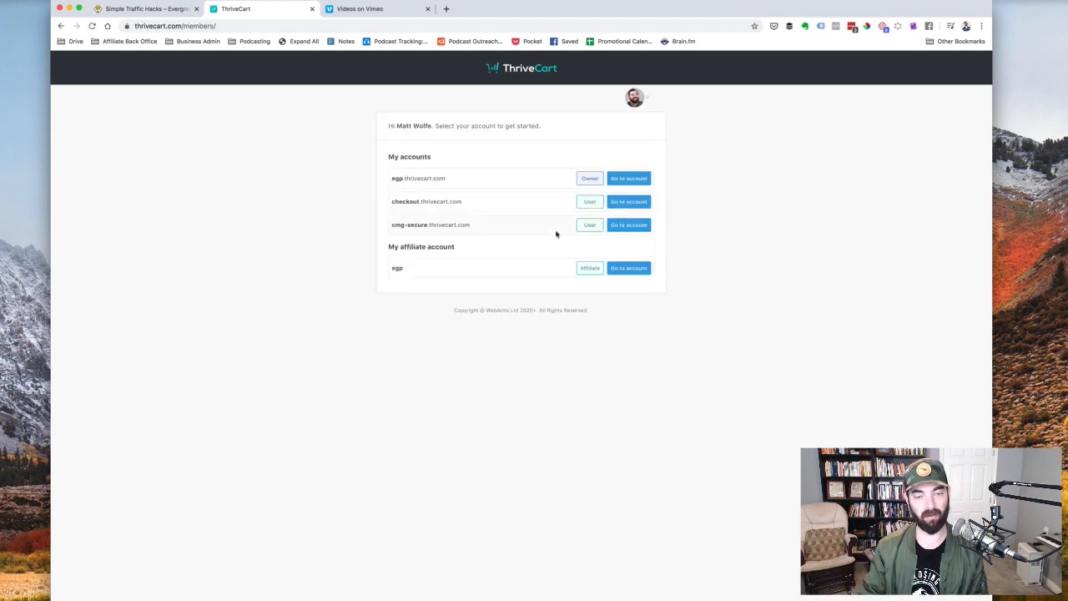
click(630, 178)
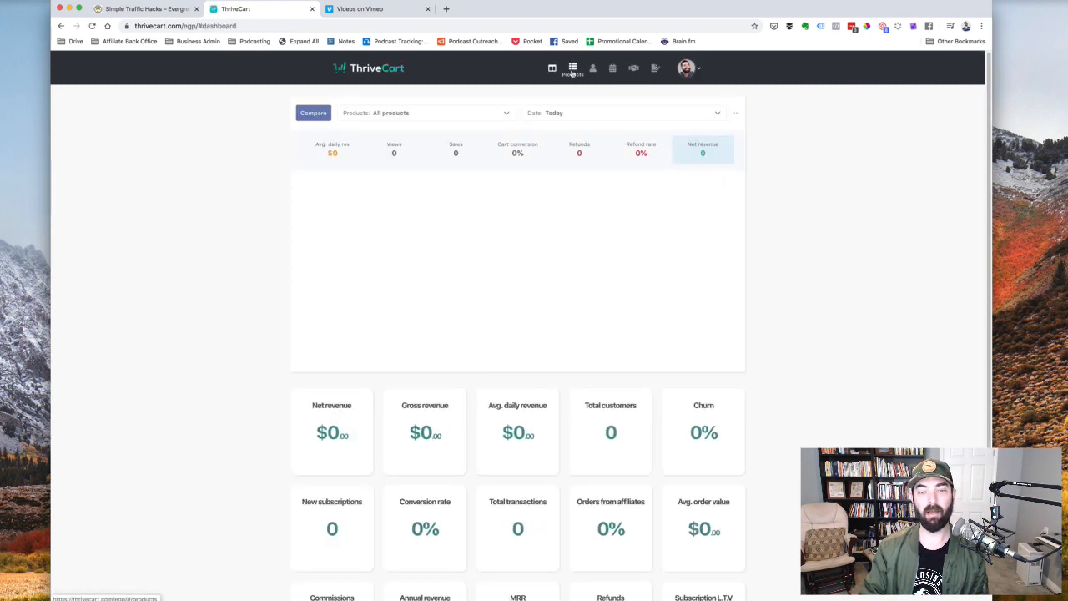
click(573, 69)
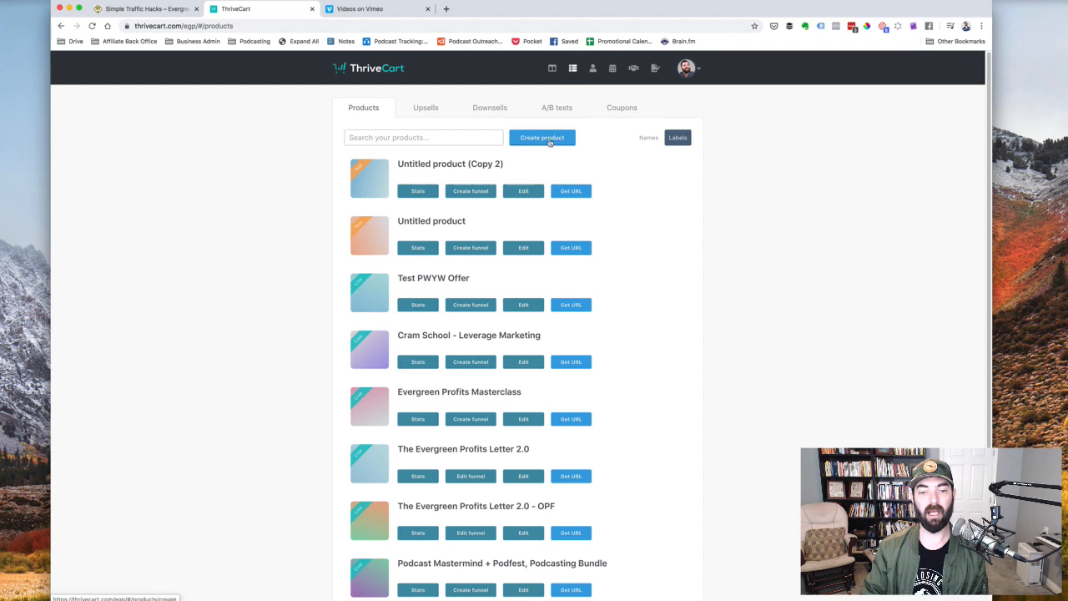
click(551, 139)
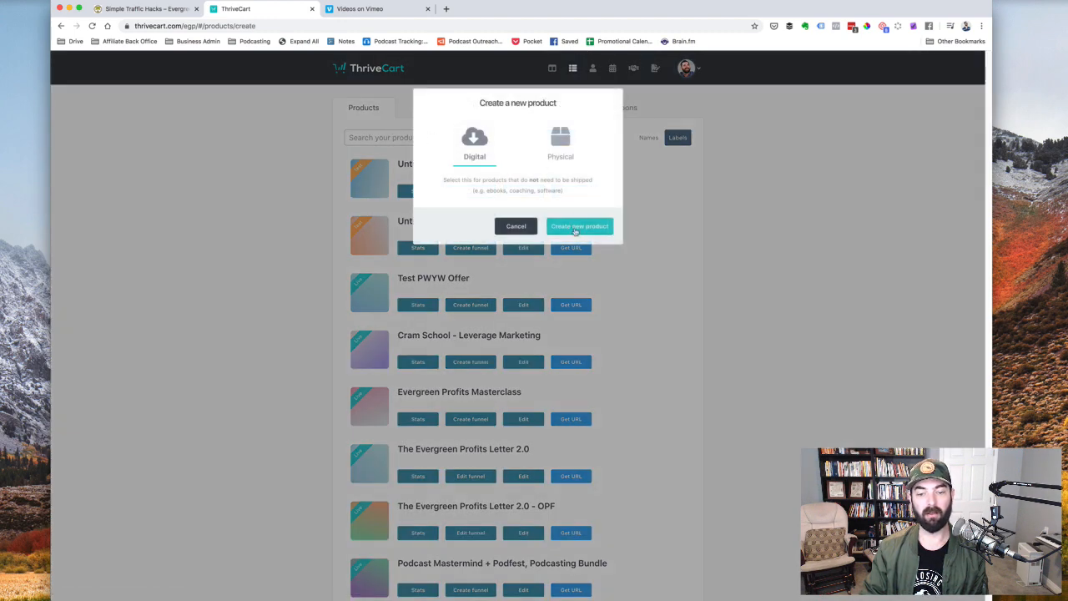
Step: Name the product 'Simple Traffic Hacks' with the label 'Simple Traffic Hacks (Tiny Funnel)'
click(582, 227)
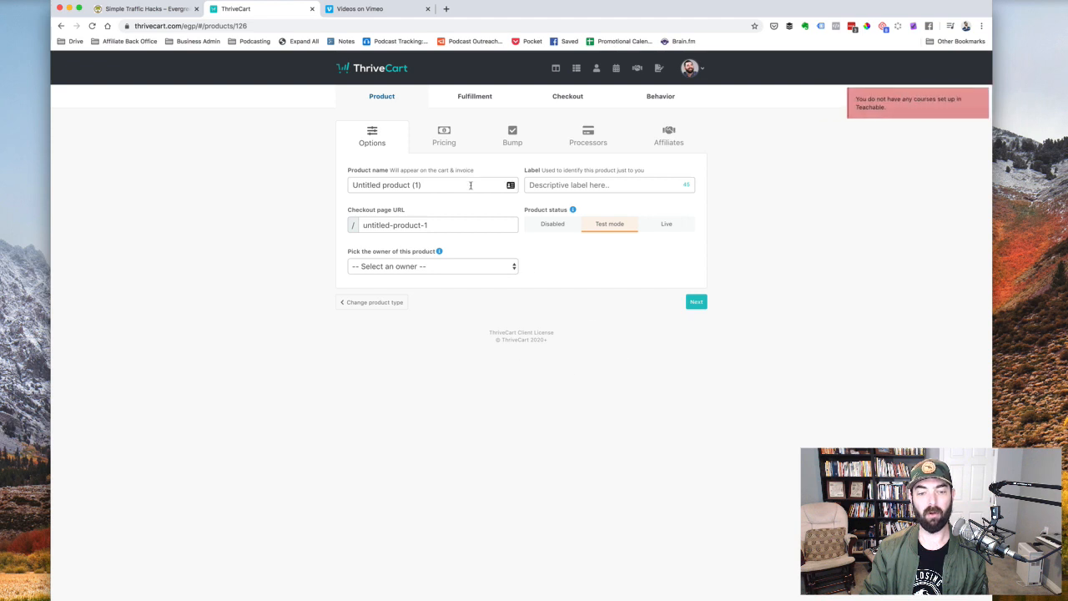
click(470, 183)
text(Simpl)
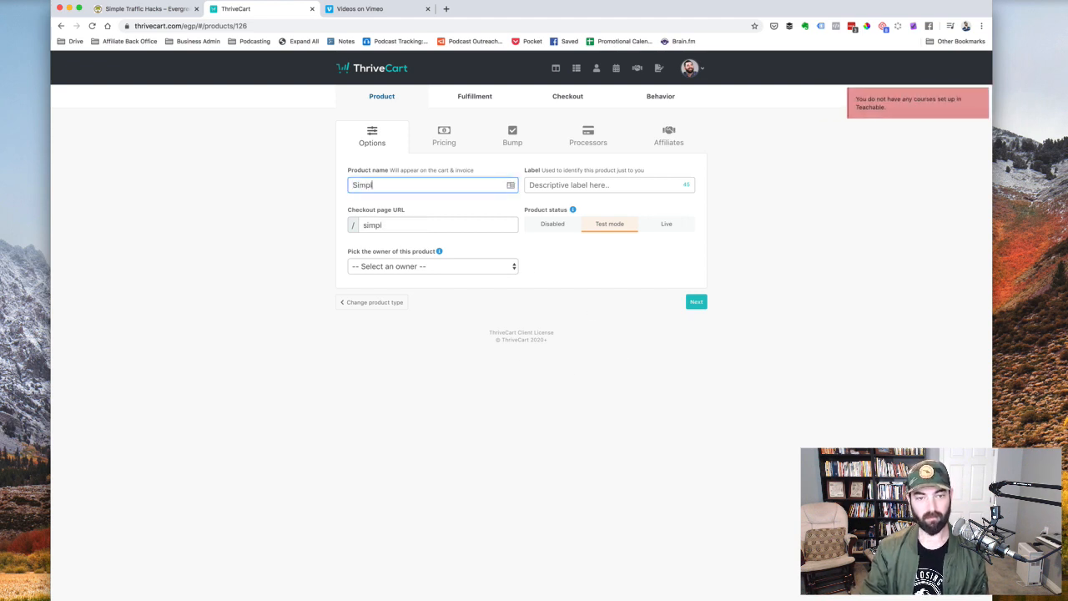
text(e Traffic Hacks)
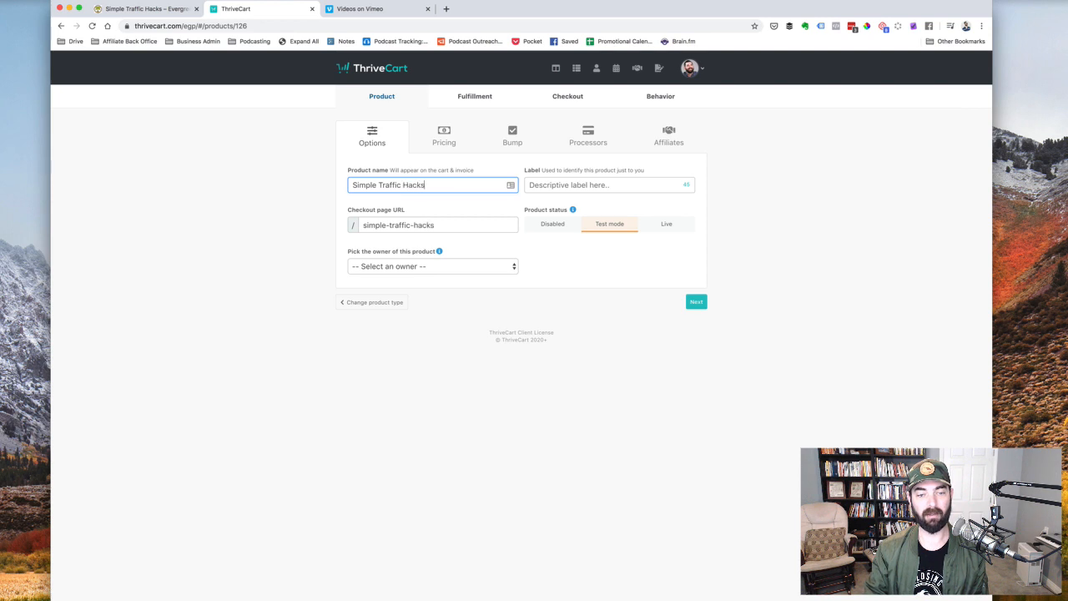
key(Tab)
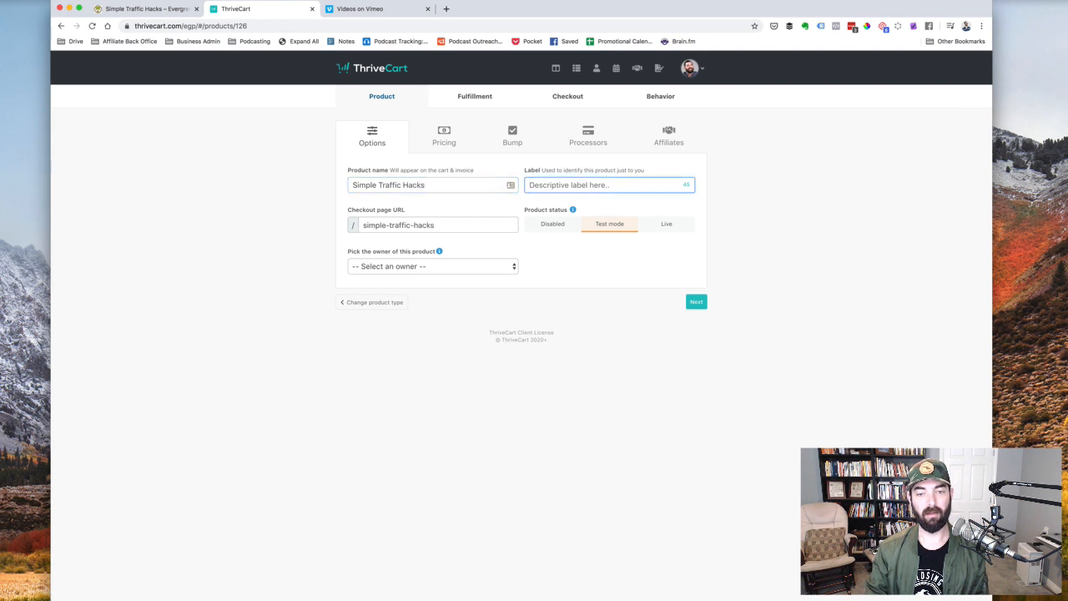
text(Simpl)
text(e Traffic)
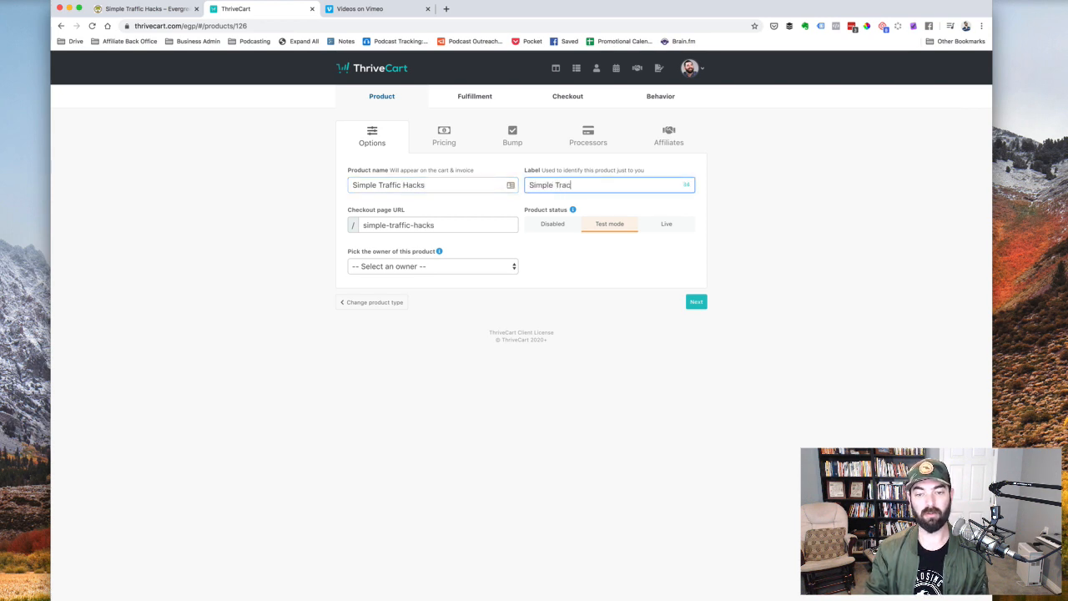
text( Hacks )
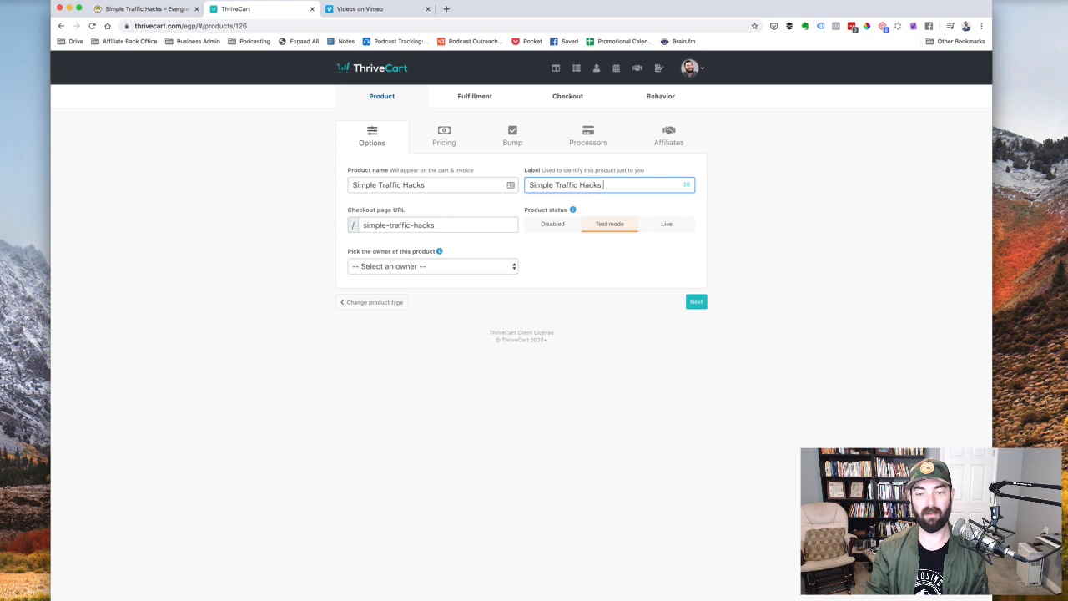
text((Tiny Funnel))
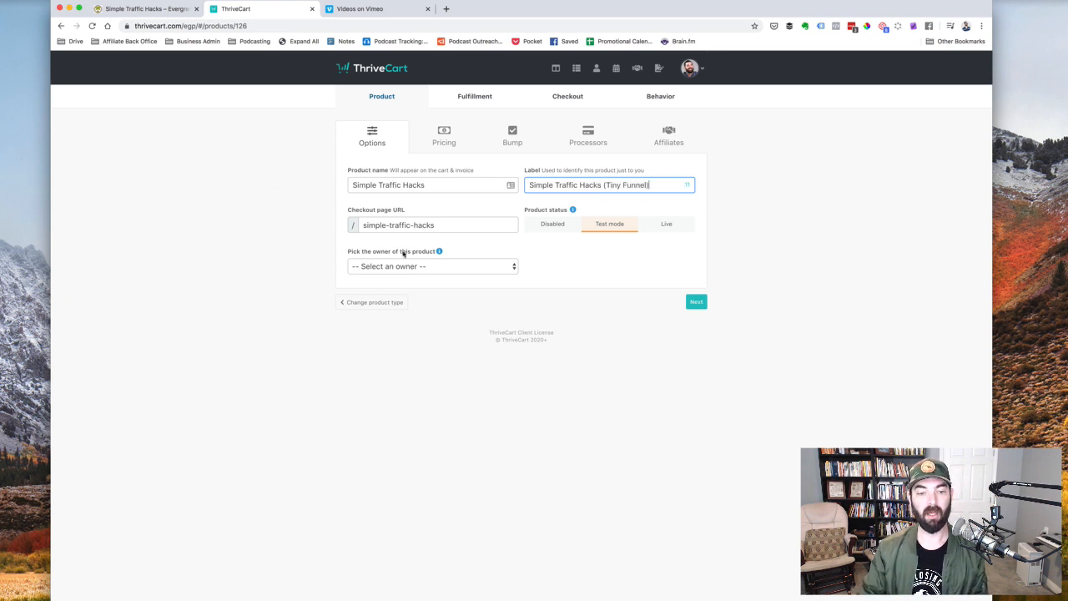
click(561, 234)
Step: Set the product Live, make your own account the owner, and prefix the checkout URL with '4-'
click(683, 229)
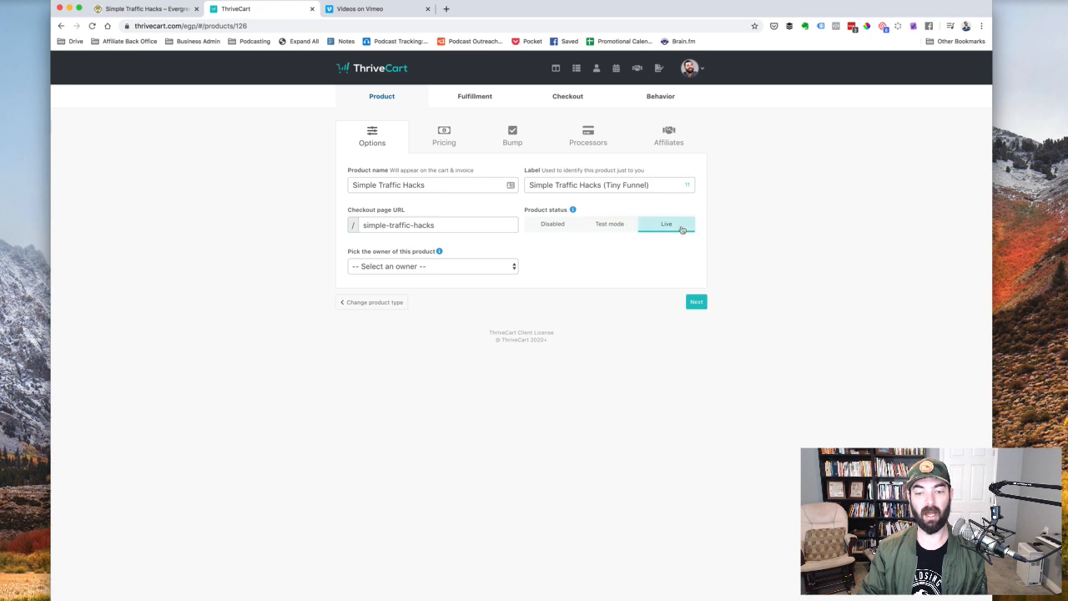
click(451, 267)
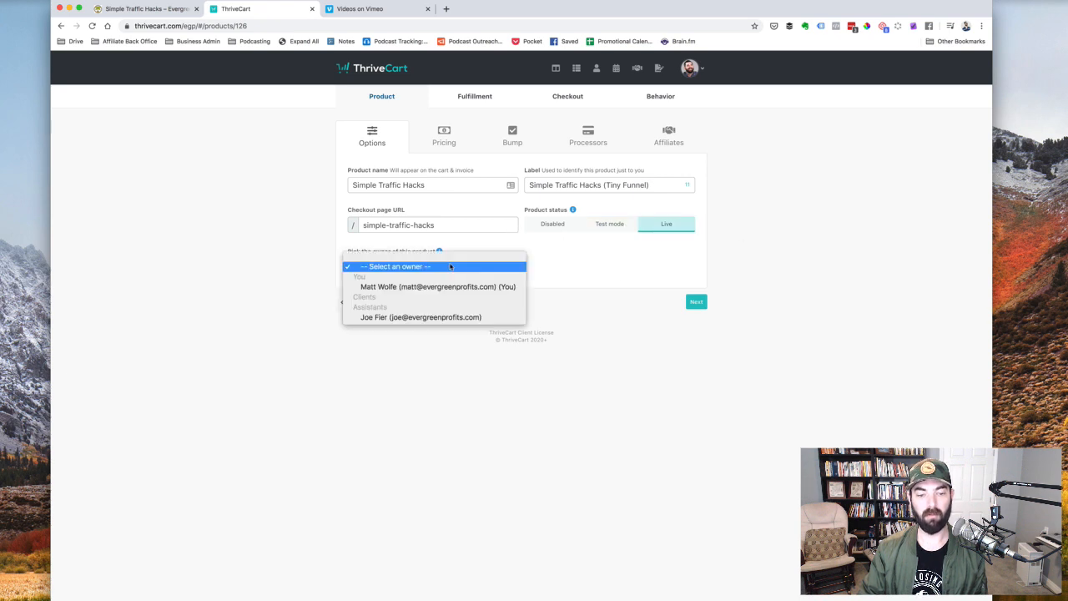
click(451, 288)
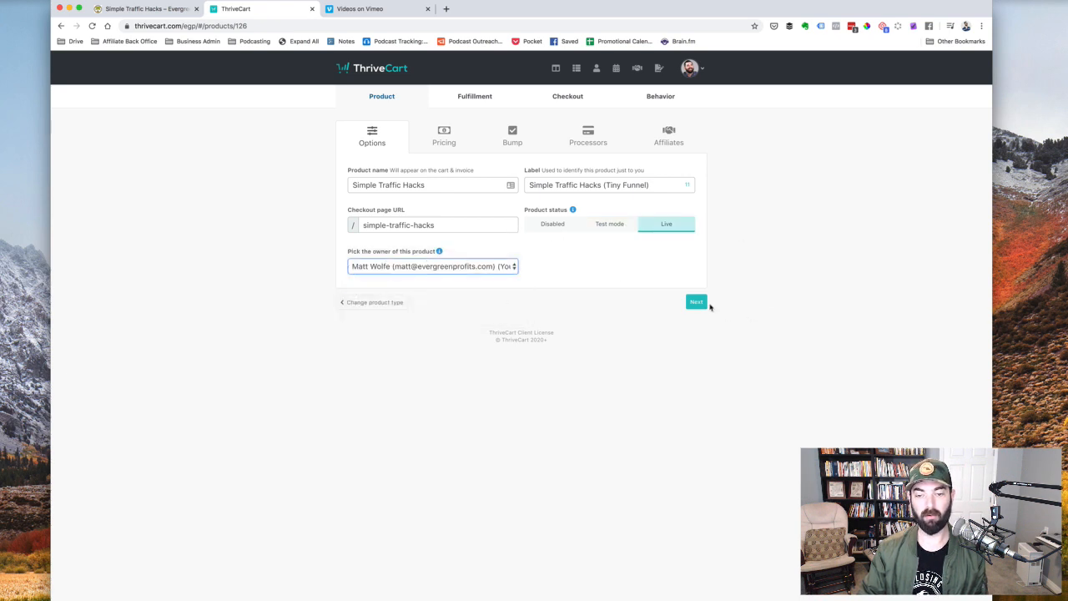
click(697, 302)
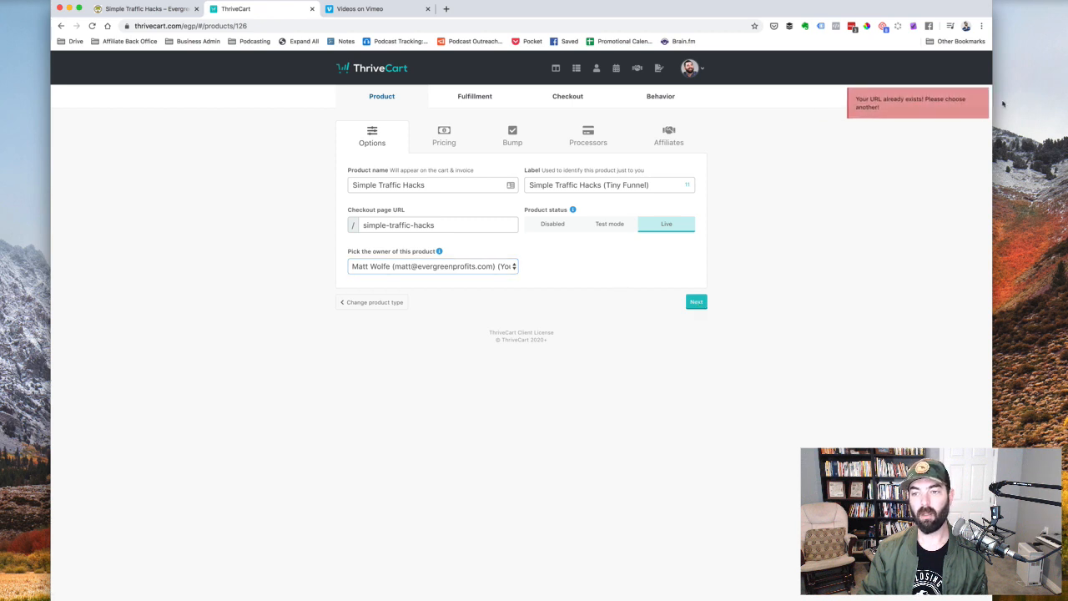
click(476, 229)
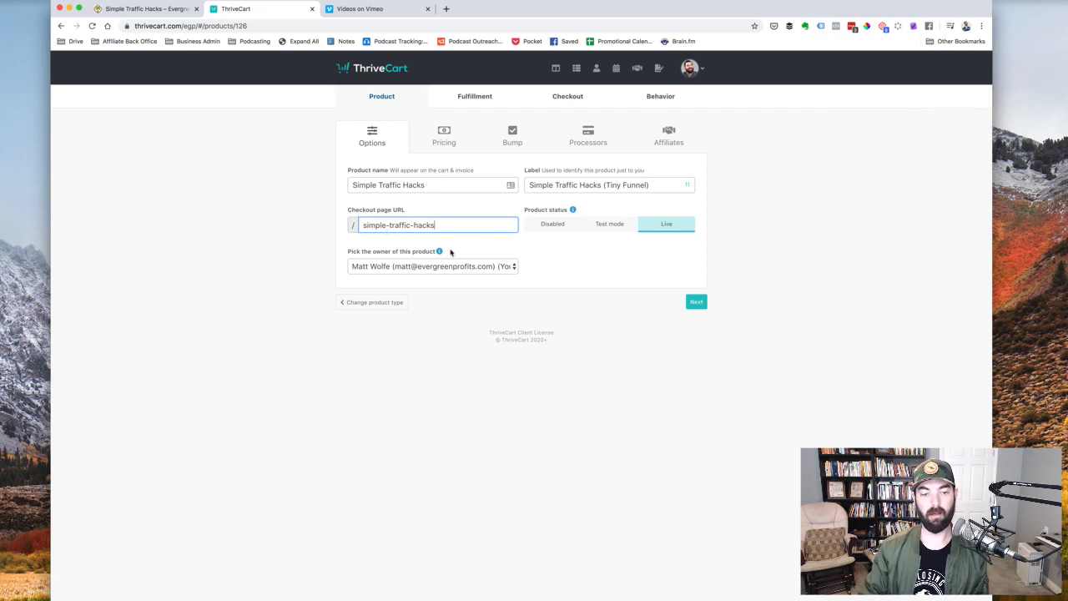
click(364, 226)
text(4-)
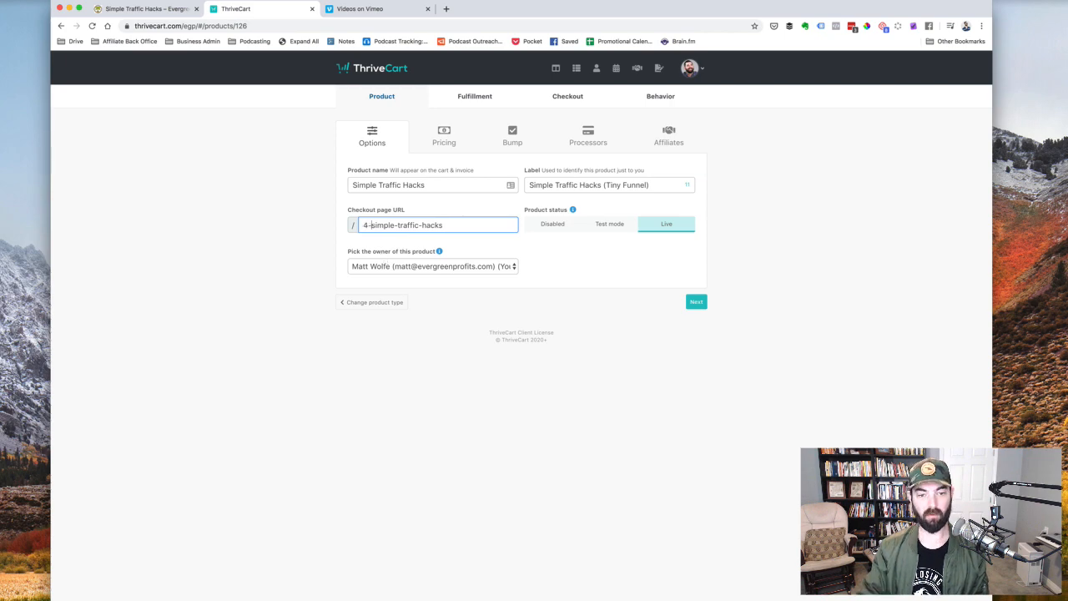
click(695, 302)
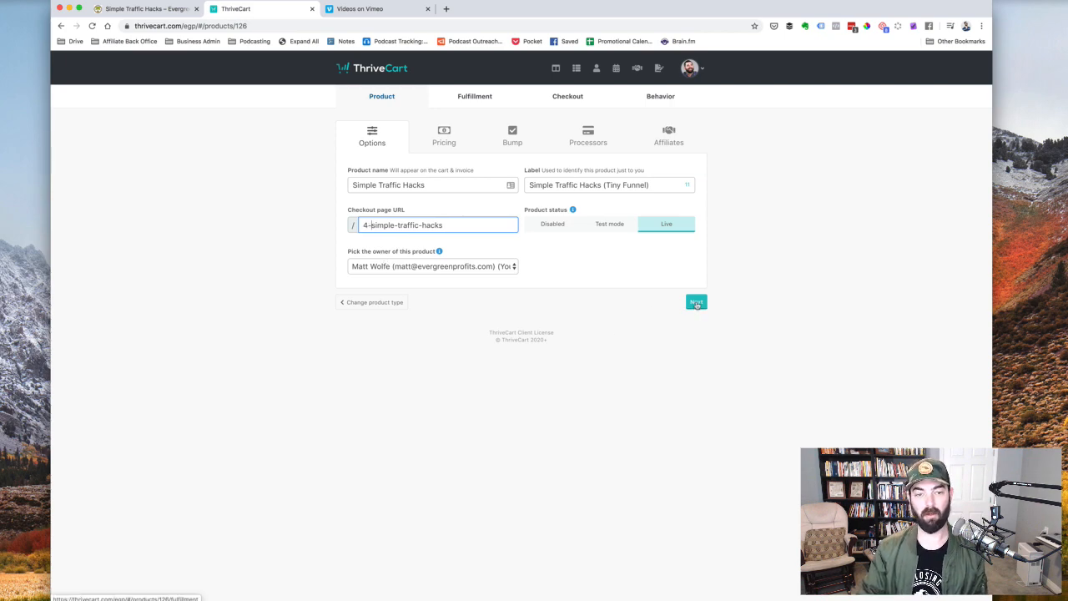
click(538, 300)
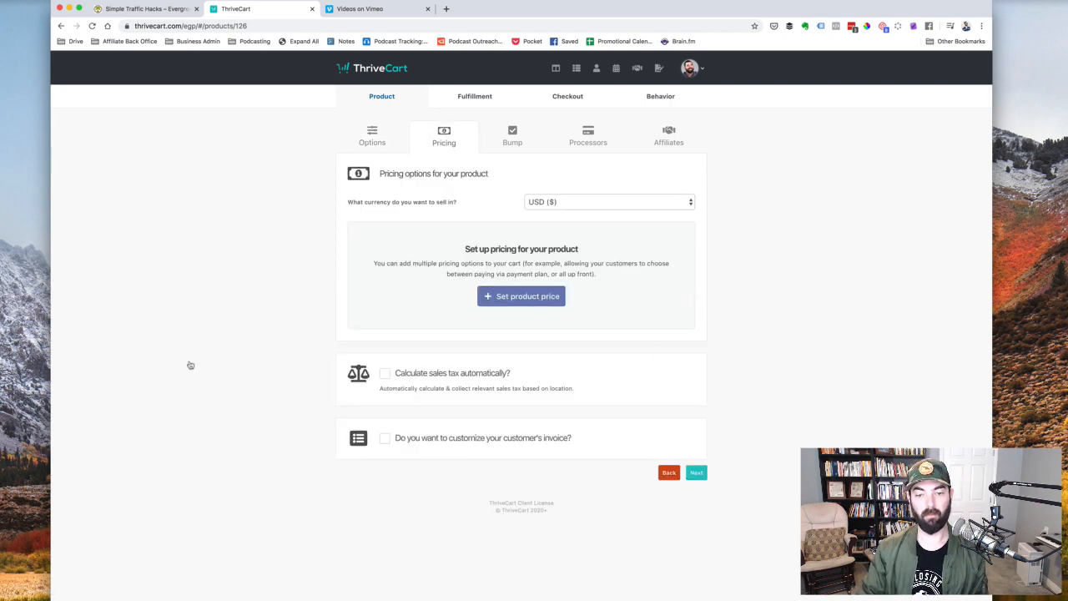
Step: Add a $27.00 one-time payment option limited to one purchase at a time
text(27)
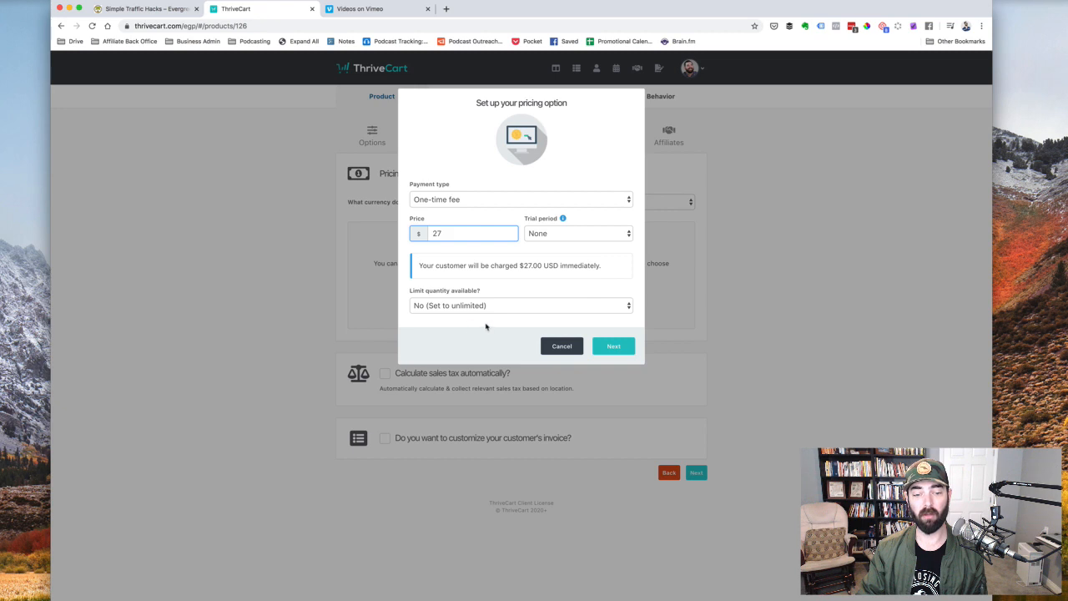
click(612, 345)
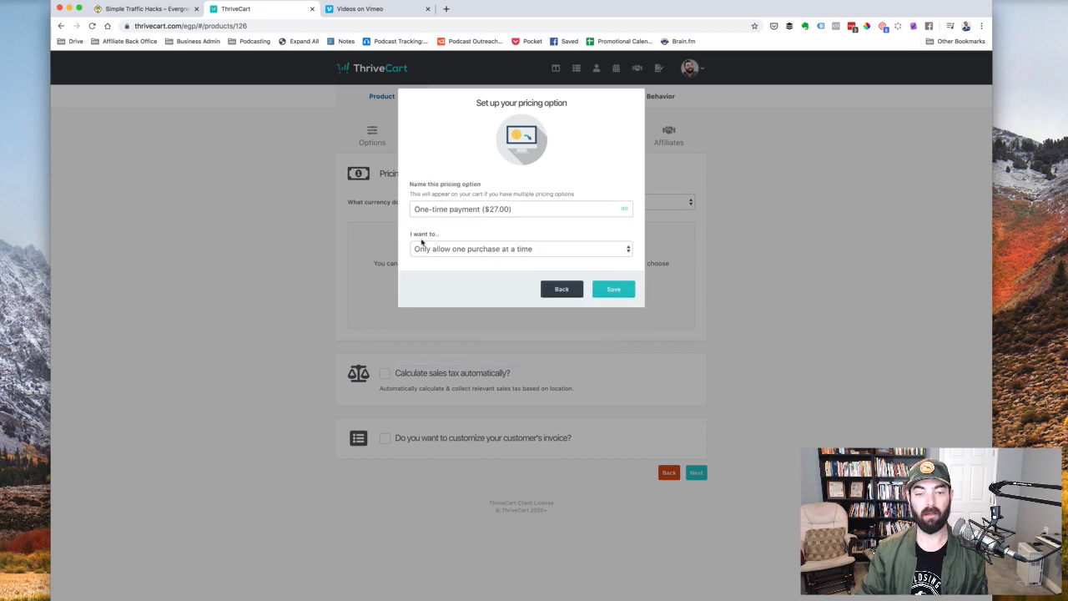
click(475, 258)
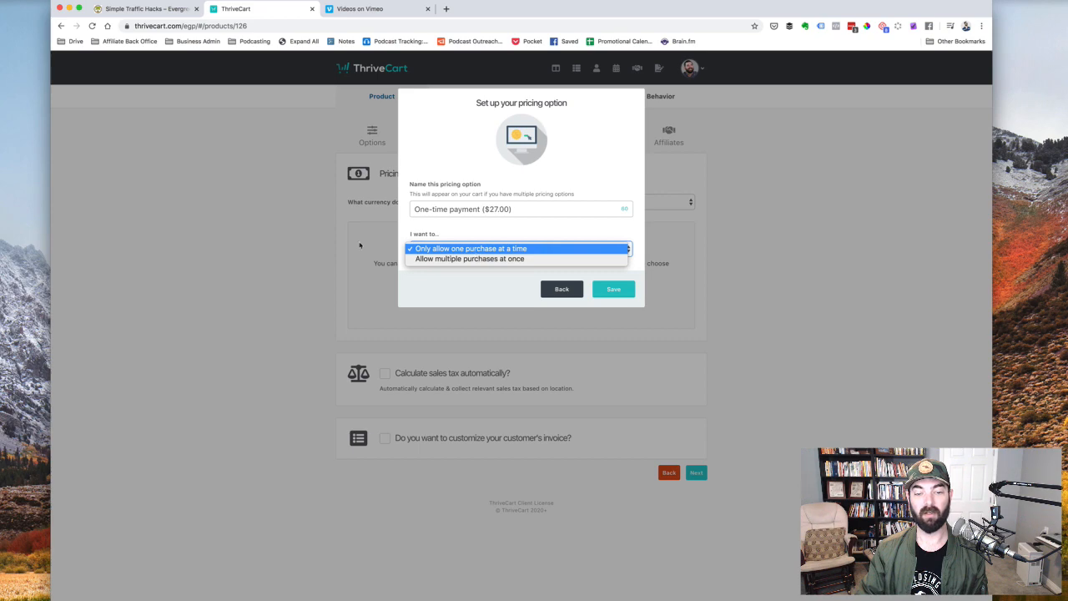
click(471, 248)
click(614, 289)
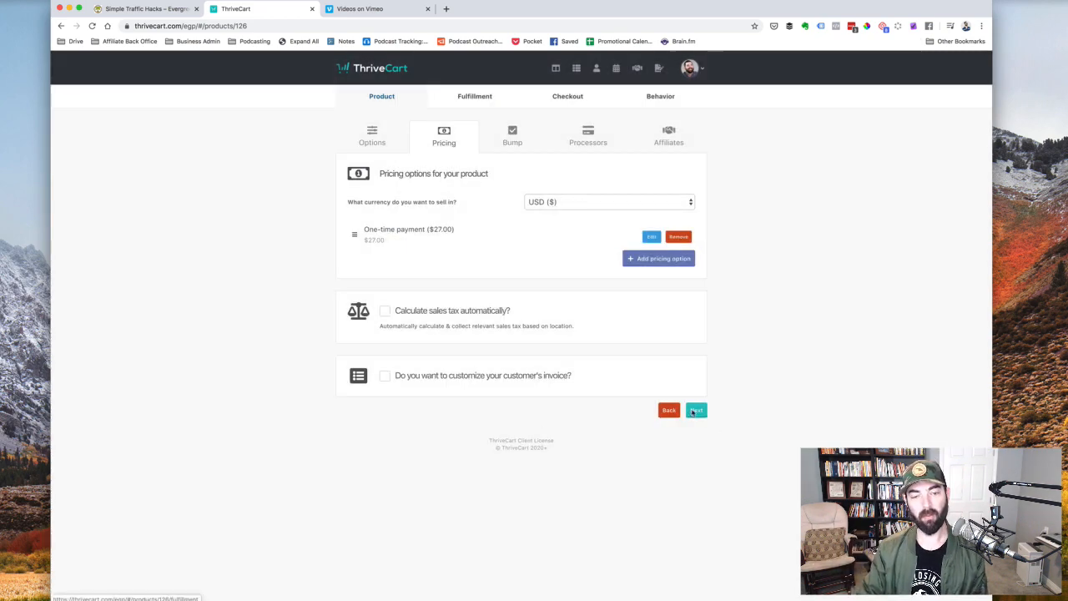
click(695, 410)
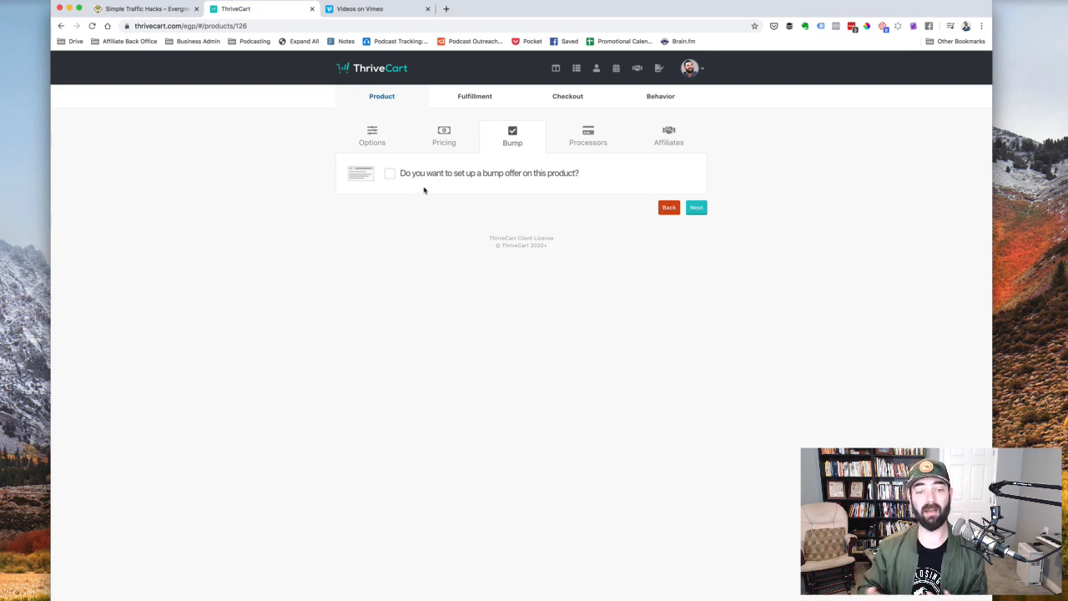
Step: Skip the bump offer without choosing an offer type
click(510, 173)
click(548, 226)
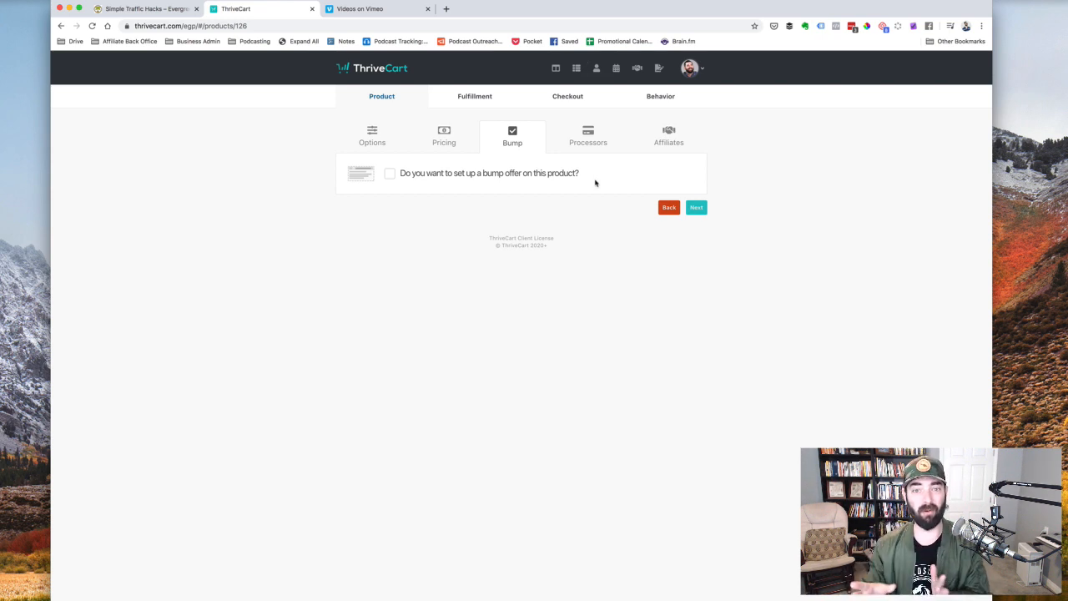
click(697, 207)
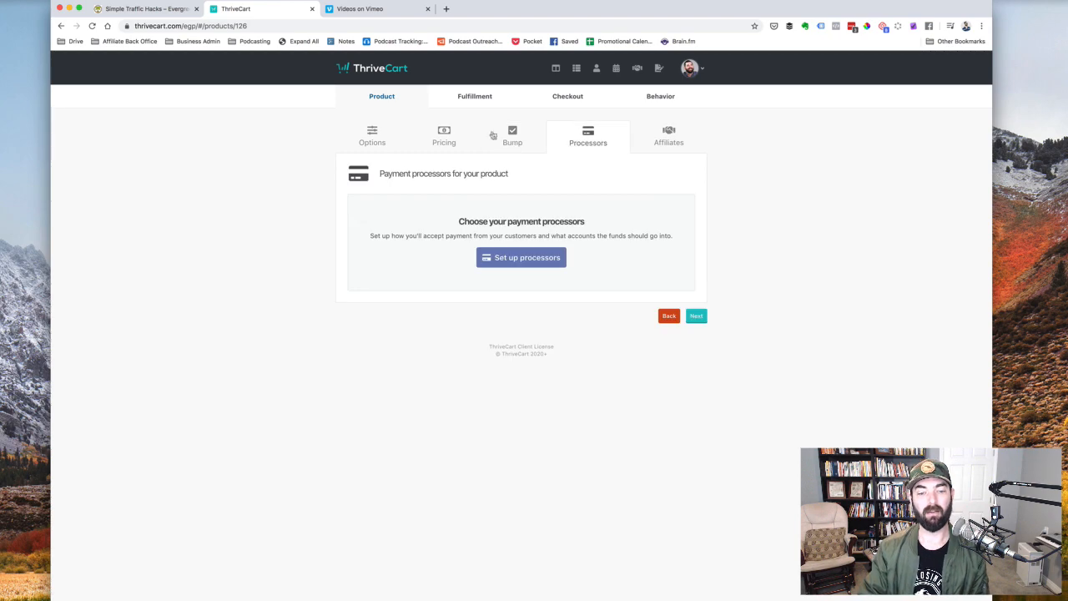
Step: Enable Stripe, PayPal, Apple Pay and Google Pay as processors, then pass the affiliate settings
click(520, 258)
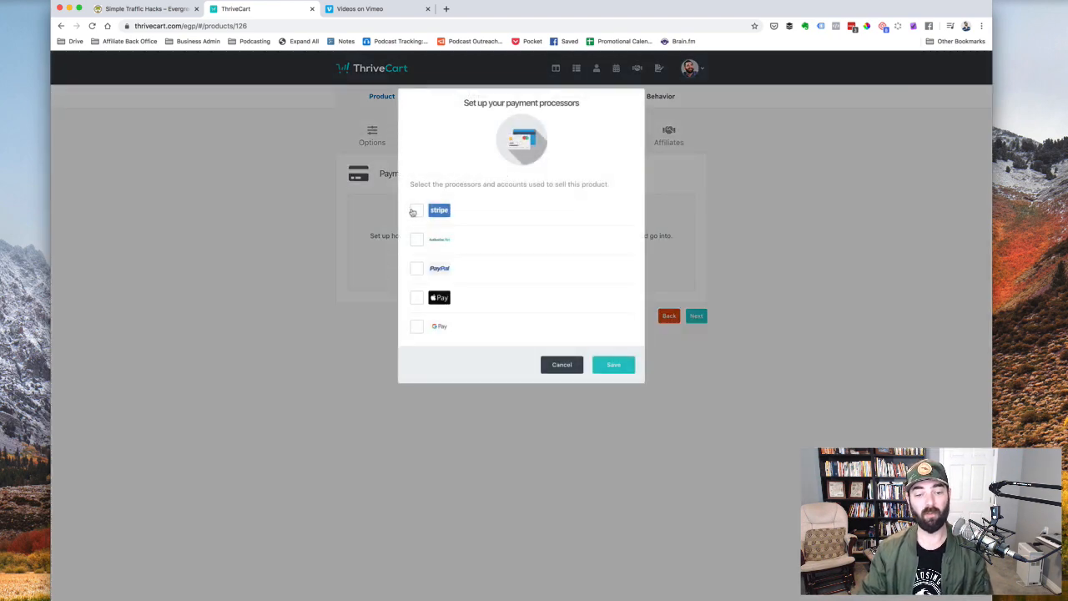
click(416, 210)
click(417, 268)
click(416, 298)
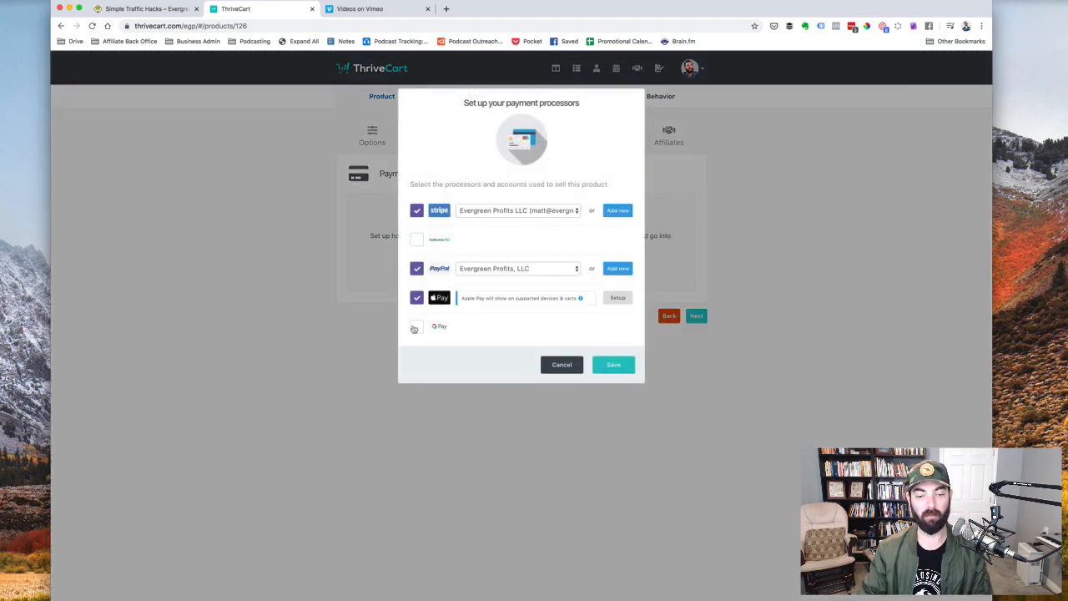
click(417, 327)
click(625, 373)
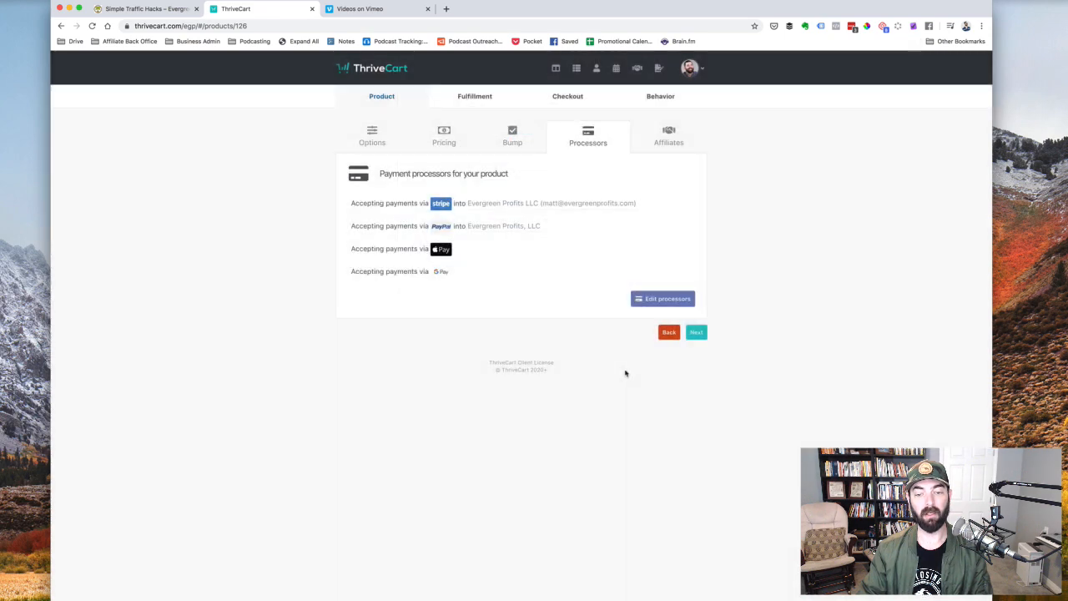
click(695, 333)
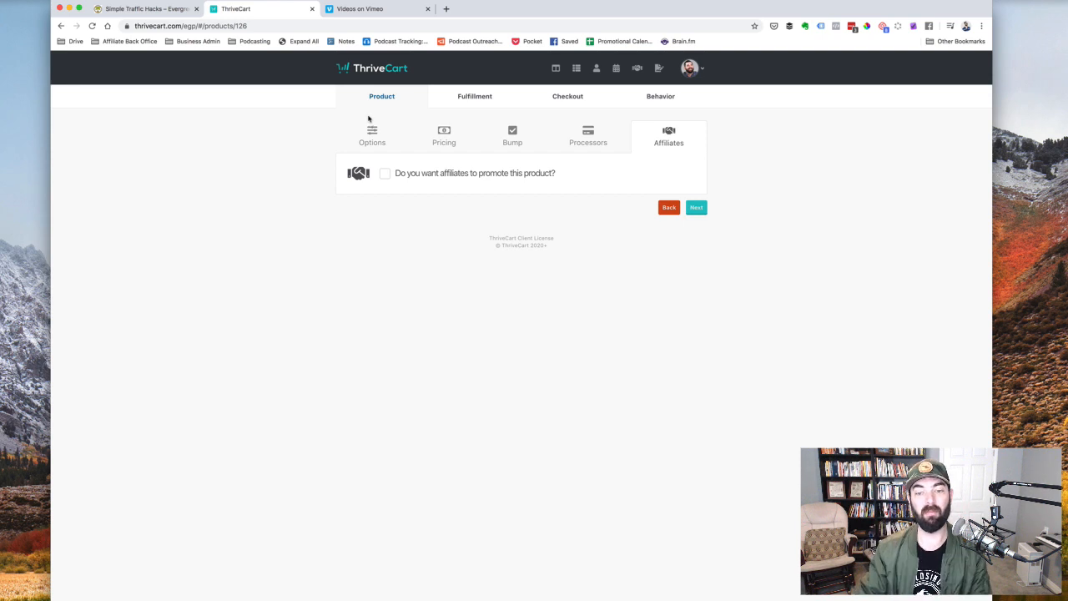
click(695, 208)
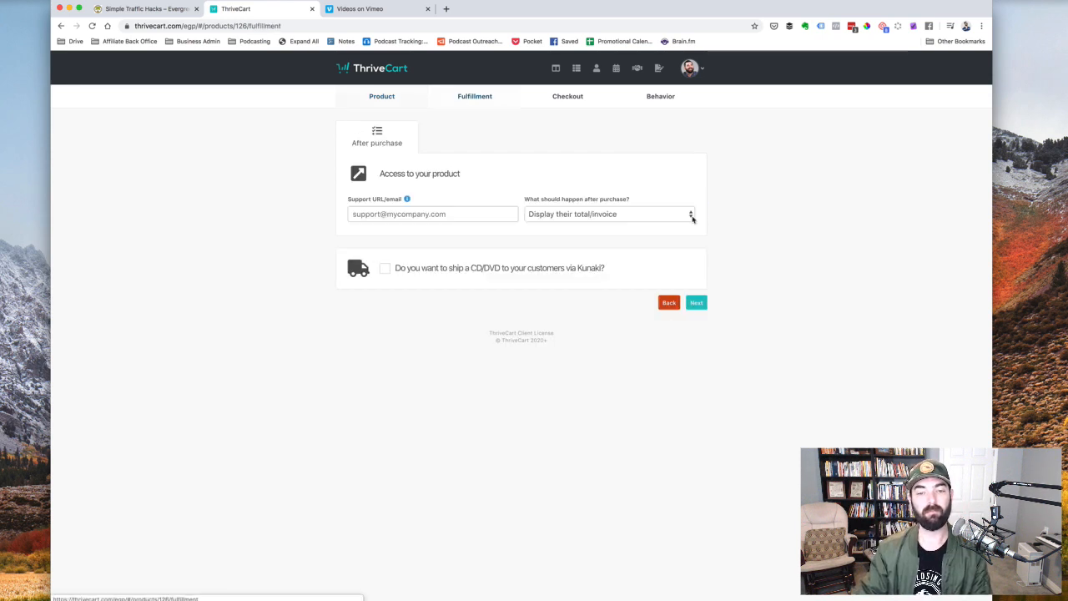
Step: Enter the support email address and keep displaying the buyer's total/invoice after purchase
click(415, 214)
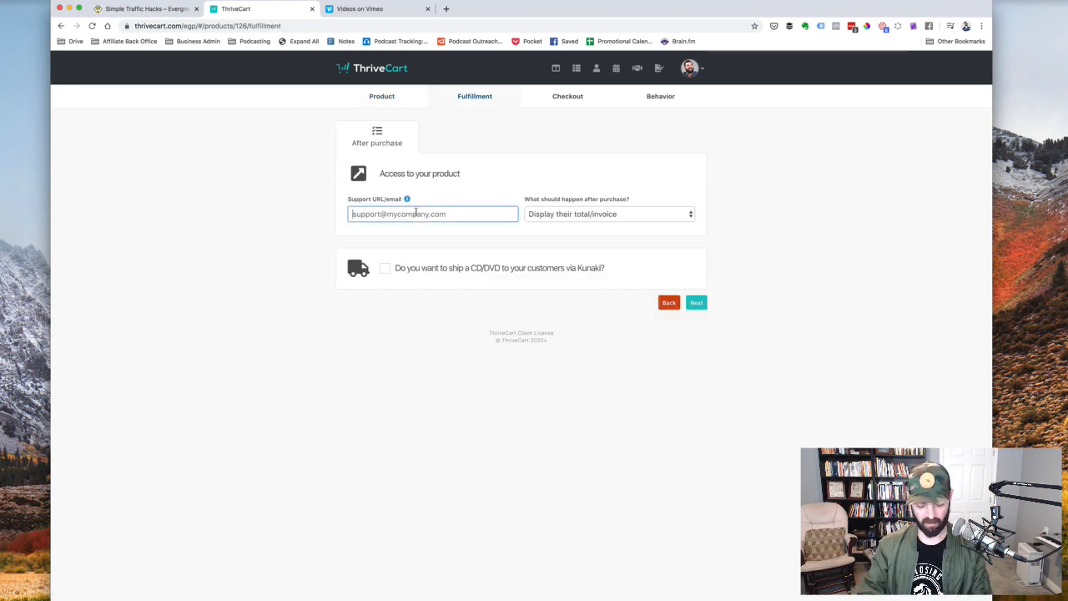
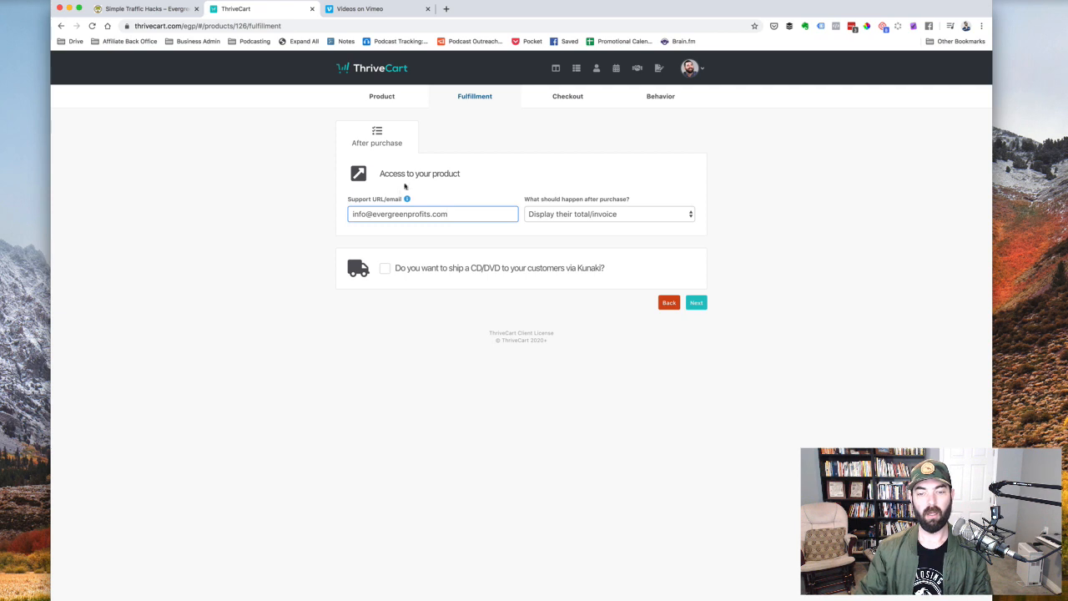
click(630, 216)
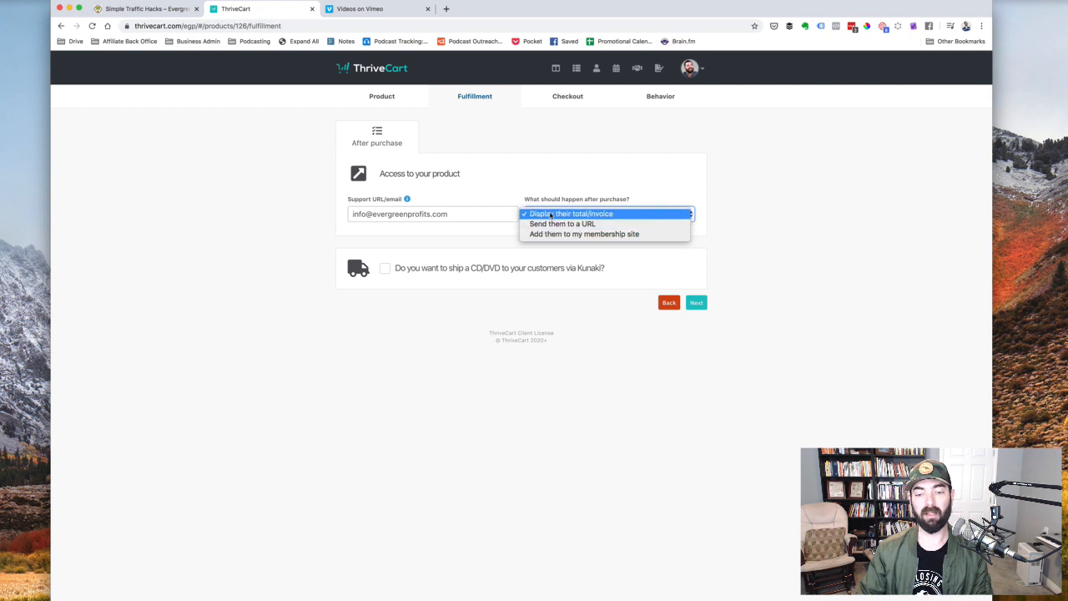
click(653, 216)
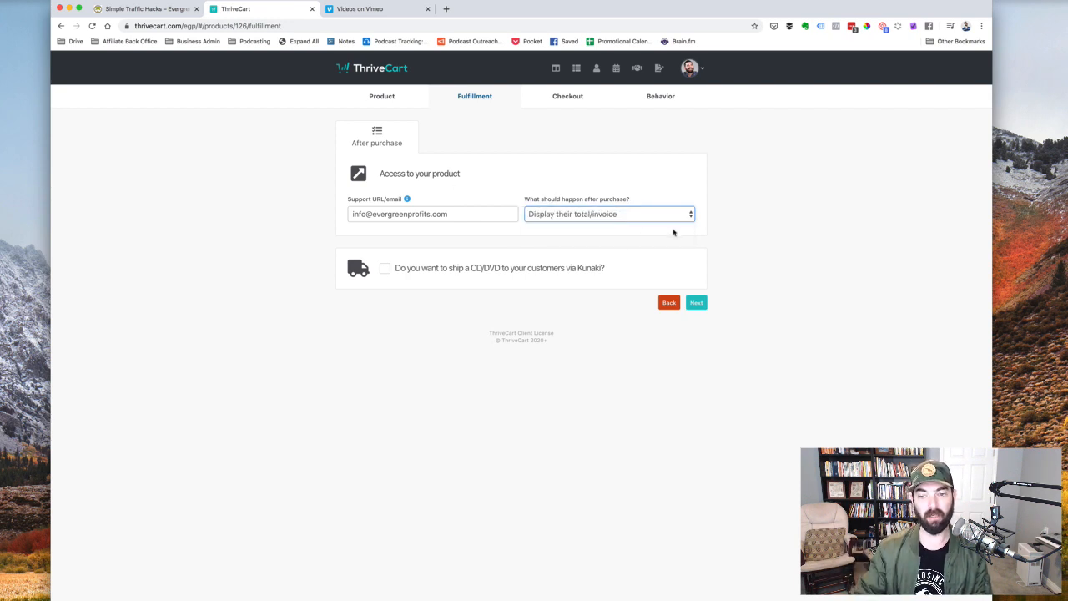
click(697, 303)
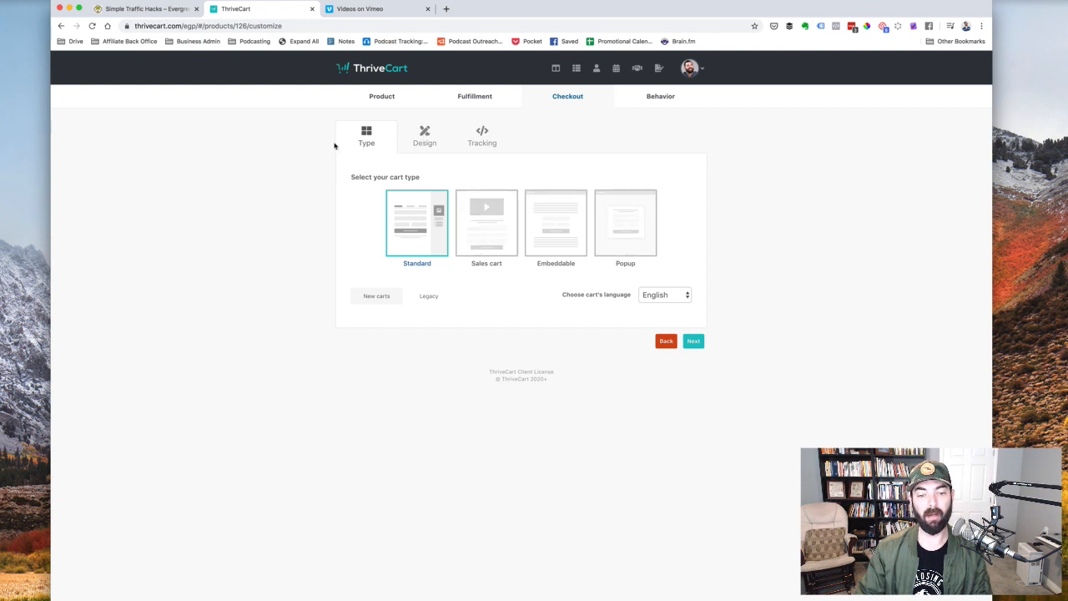
Step: Choose the Sales cart type, review the existing sales page, and launch the design editor
click(487, 247)
click(167, 9)
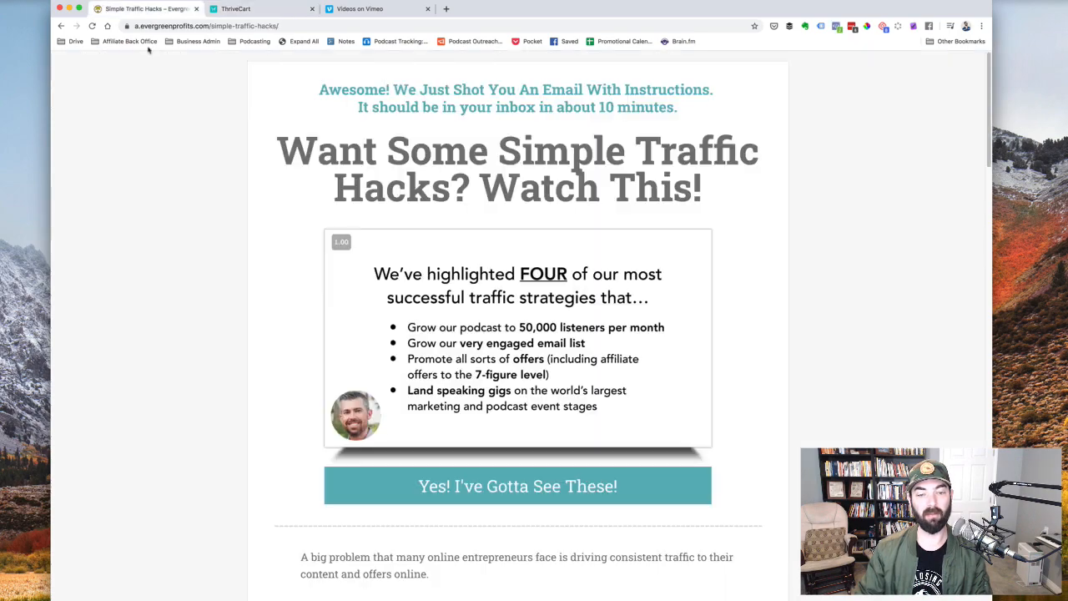
scroll(519, 431, down, 10)
scroll(519, 430, down, 10)
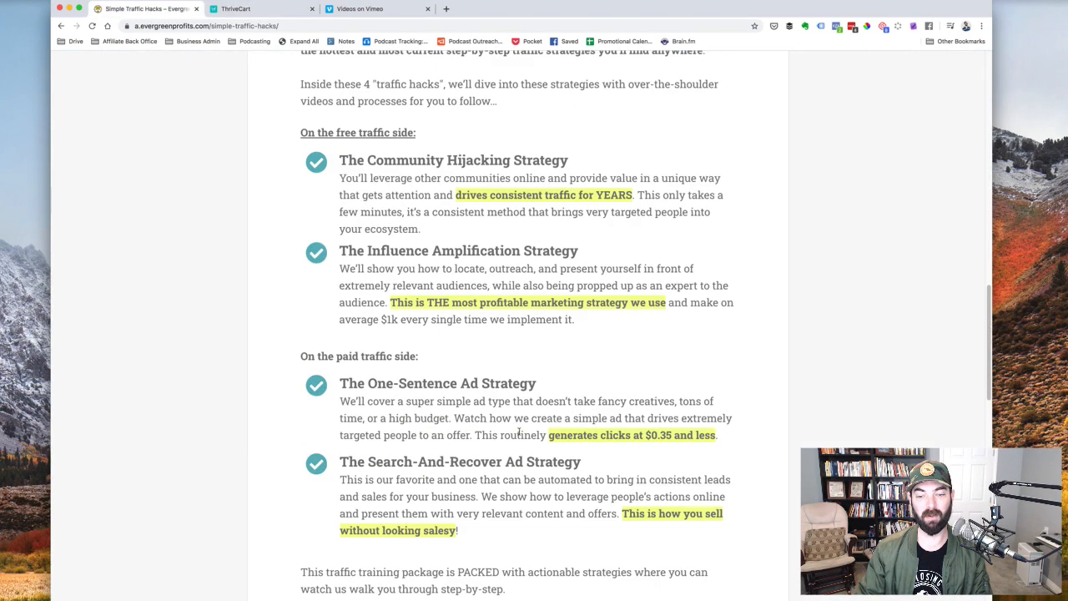
scroll(519, 434, up, 20)
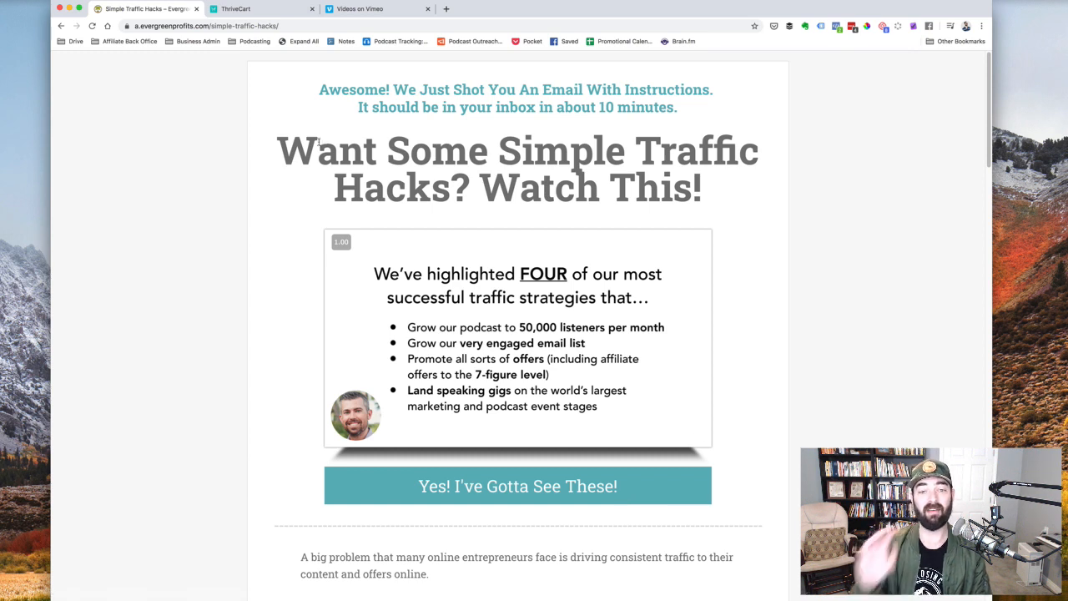
click(250, 8)
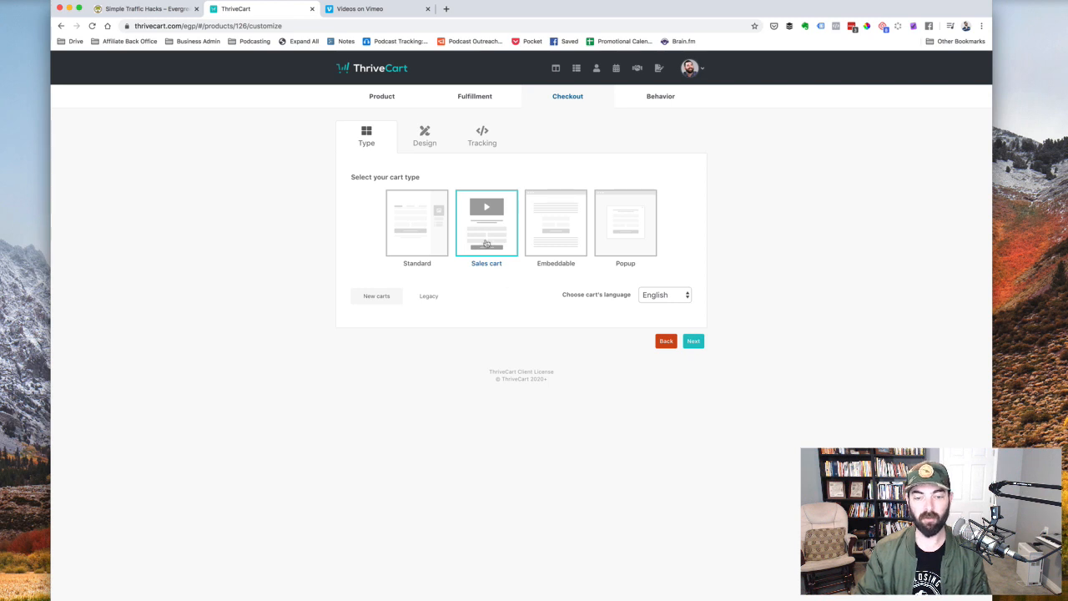
click(693, 342)
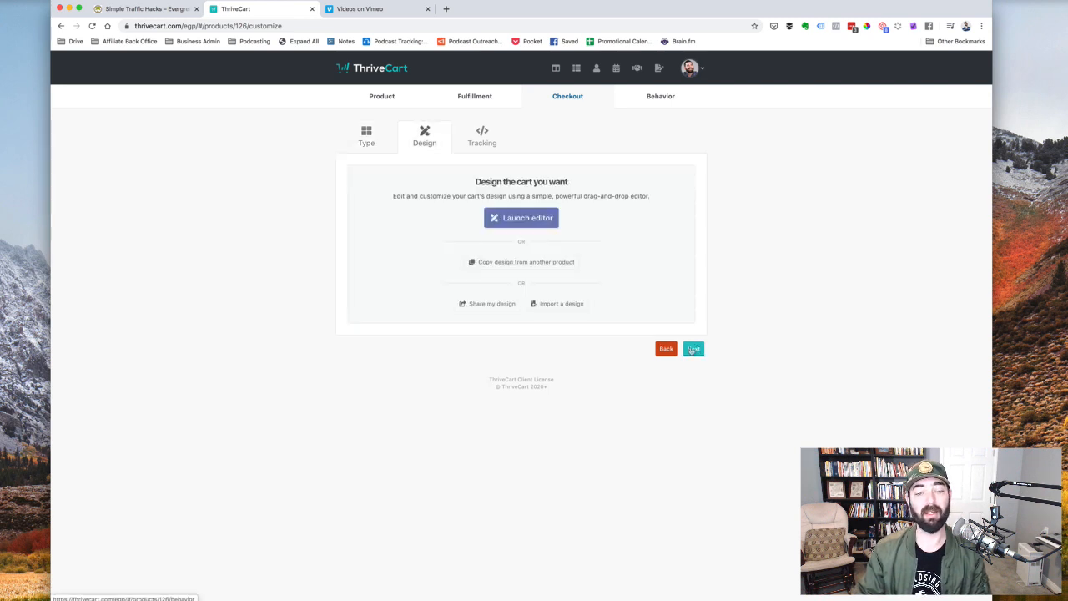
click(540, 219)
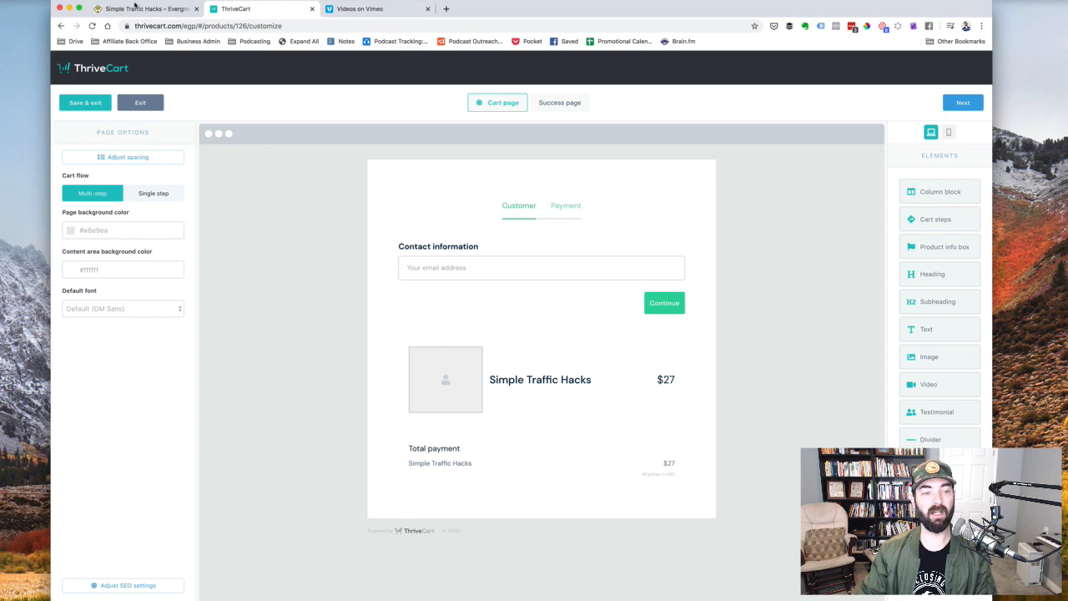
click(138, 9)
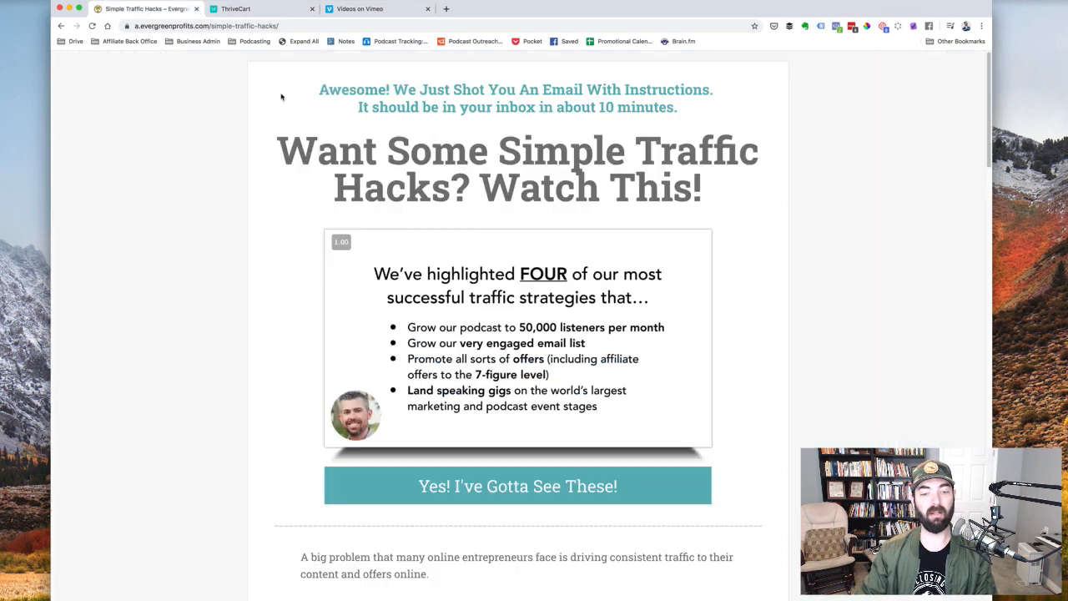
Step: Add a top heading with 'Want Some Simple Traffic Hacks? Watch This!' copied from the sales page
click(276, 12)
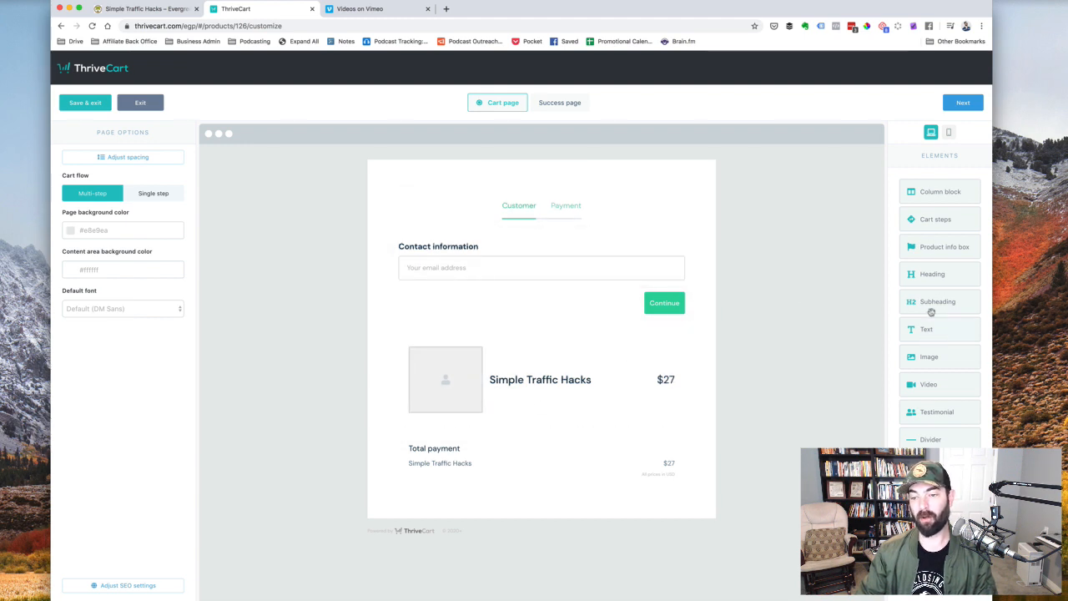
drag(909, 276, 508, 186)
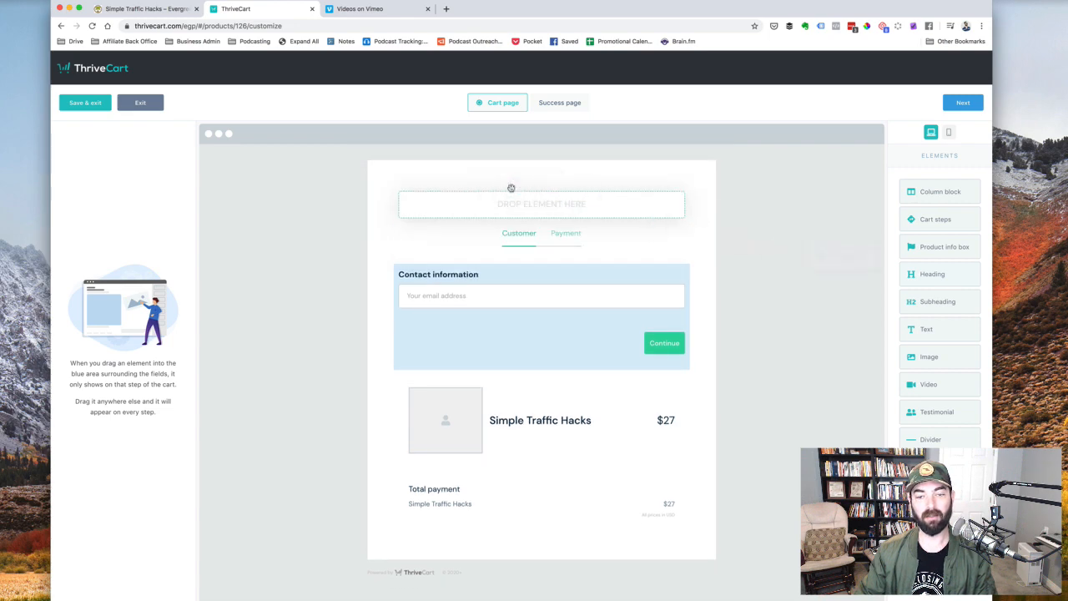
click(156, 12)
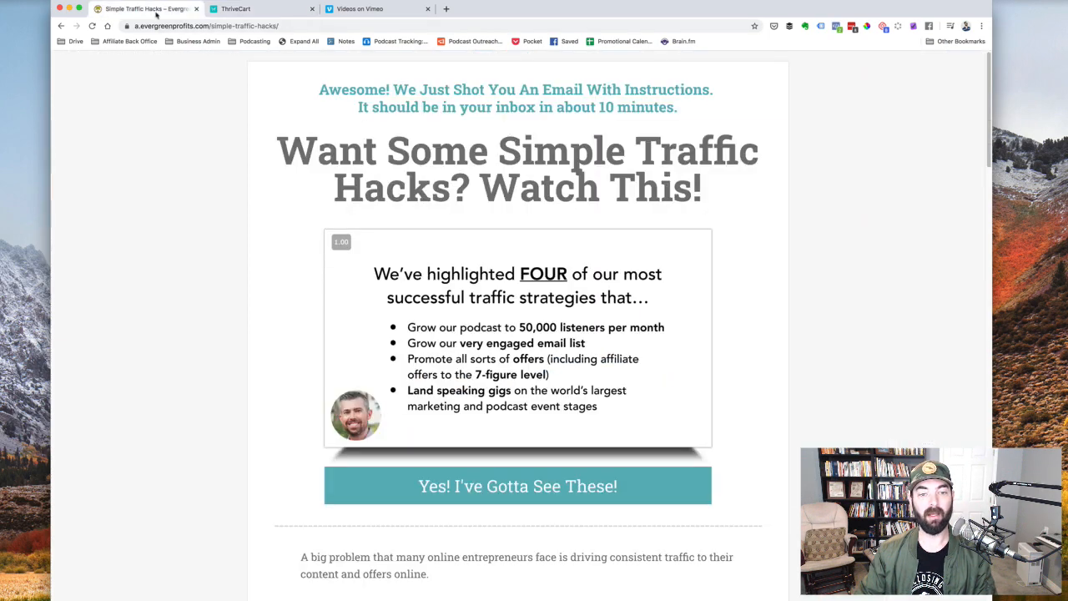
drag(311, 88, 862, 136)
click(714, 112)
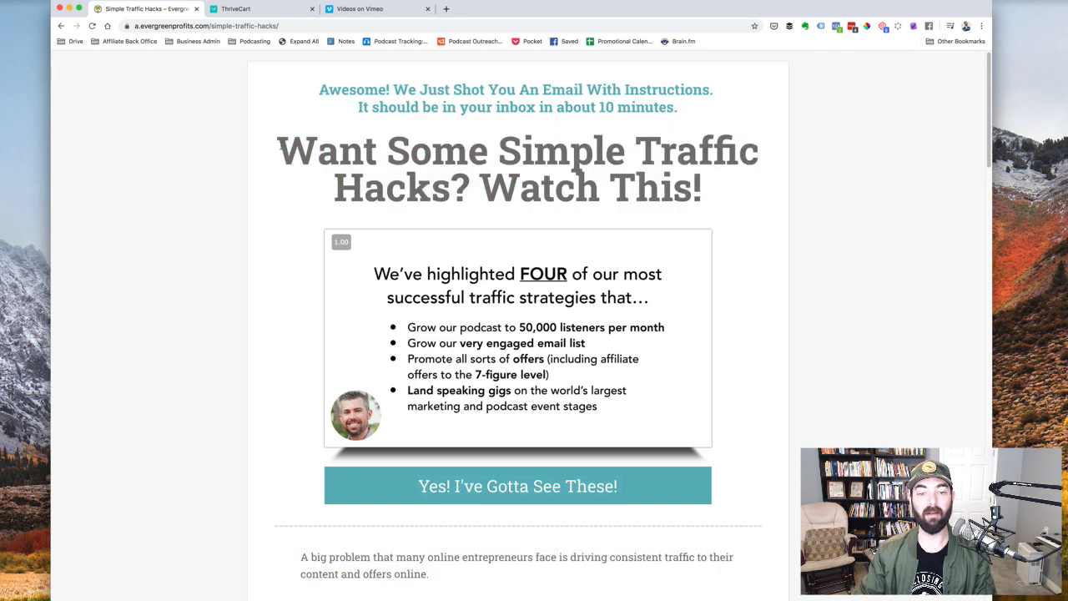
drag(278, 138, 726, 191)
right_click(625, 175)
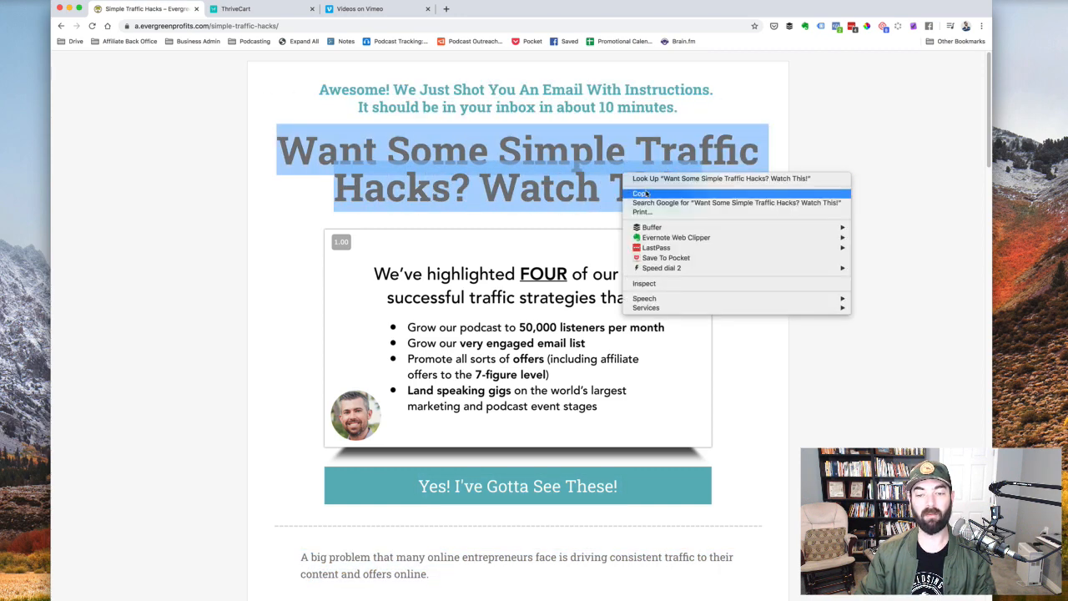
click(647, 193)
click(235, 8)
right_click(474, 201)
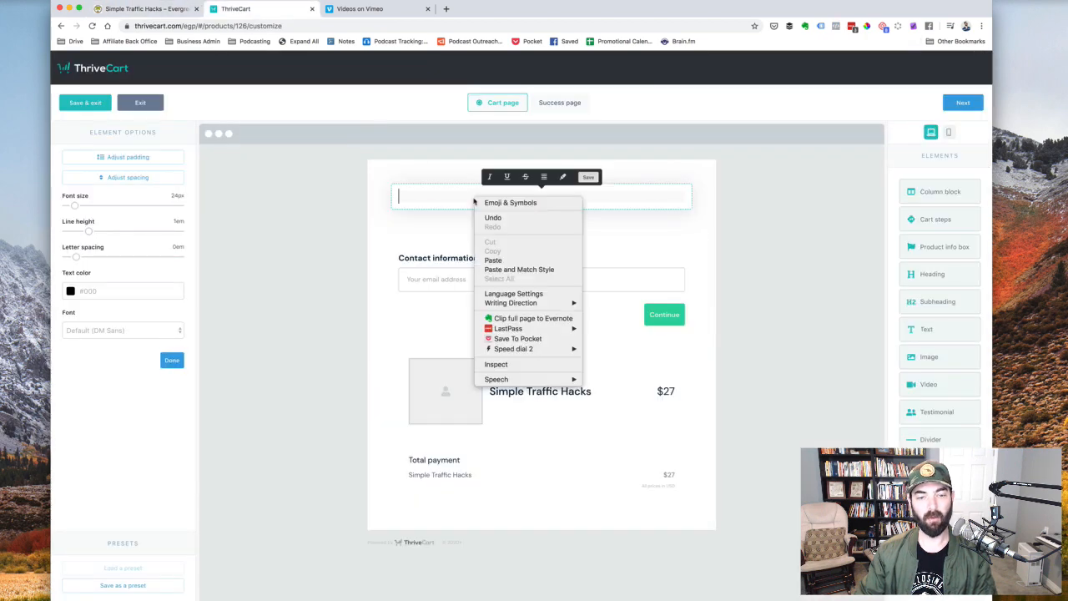
click(494, 259)
Step: Centre the heading and enlarge its font to 48px
click(544, 178)
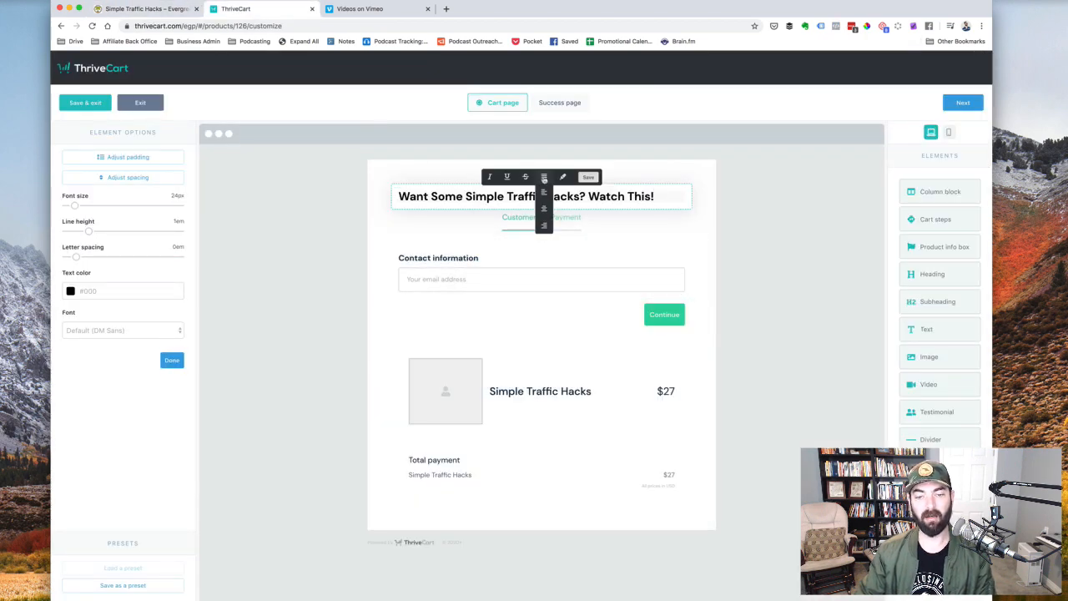
key(super+a)
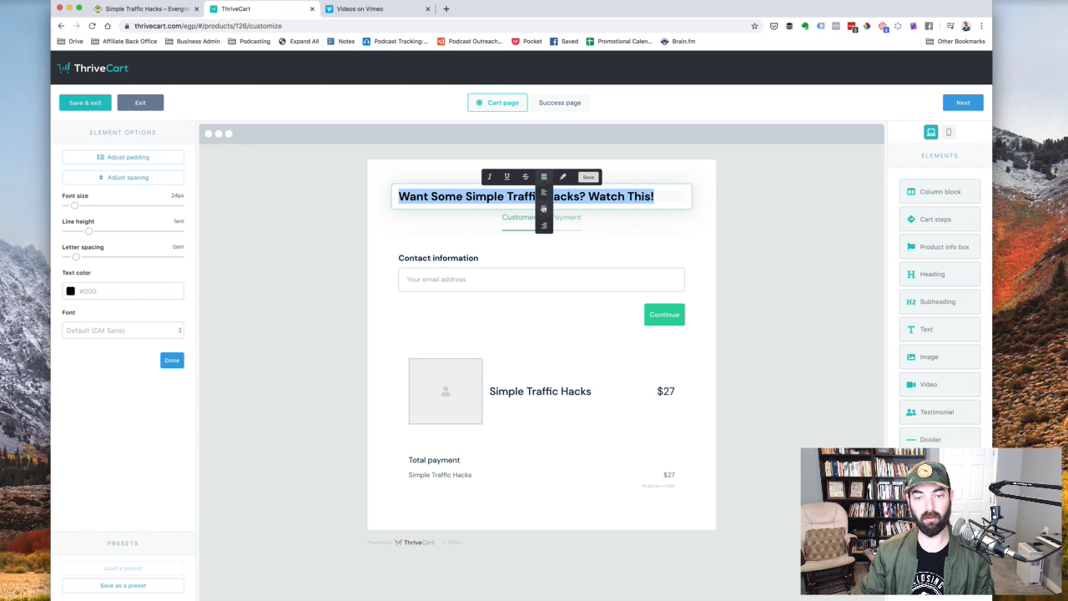
click(544, 209)
drag(75, 207, 124, 215)
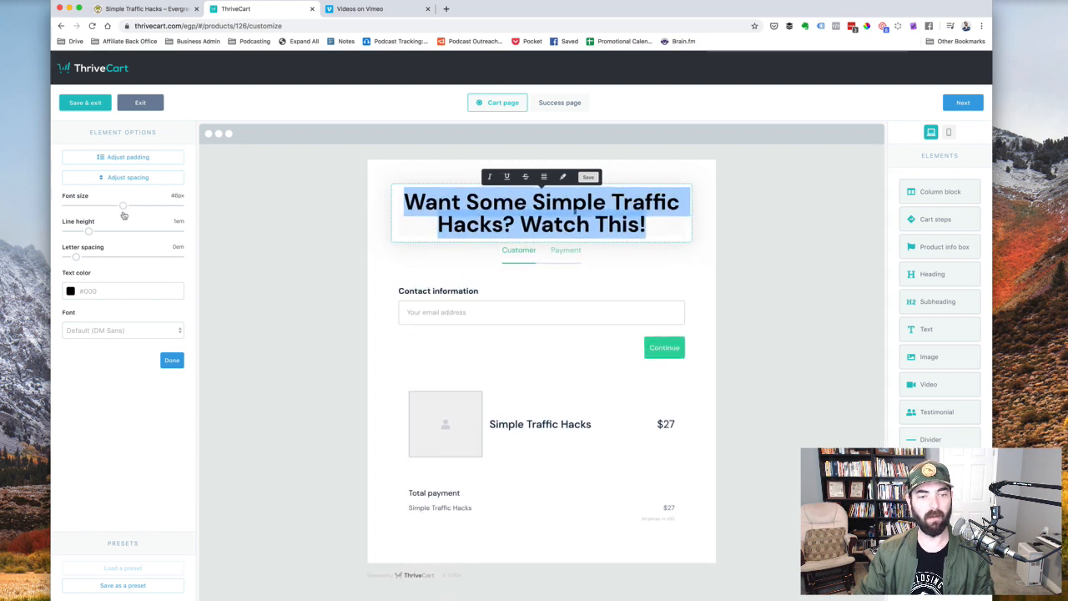
click(284, 244)
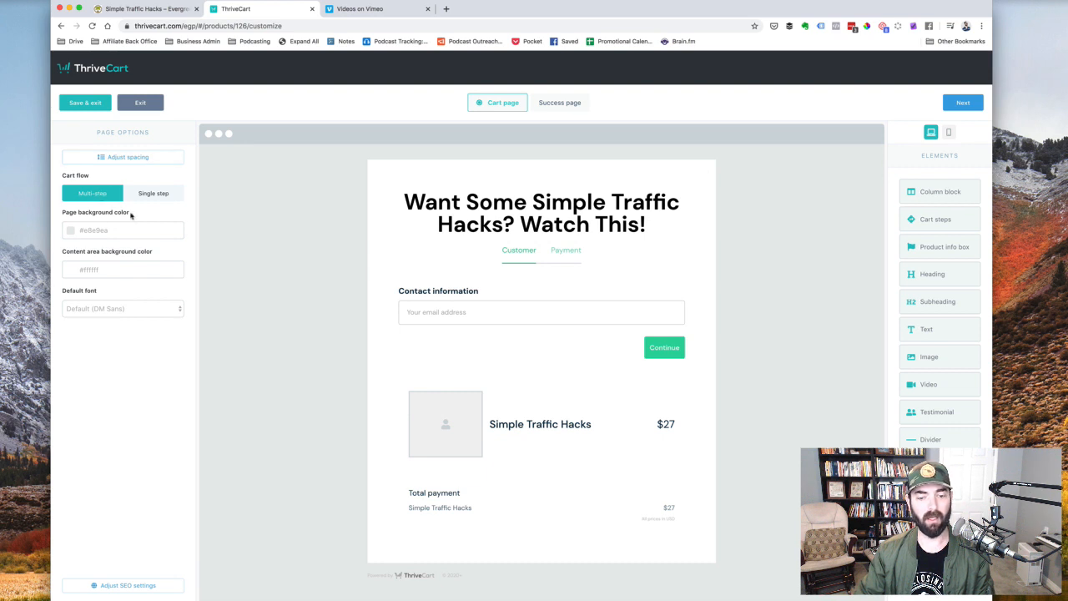
Step: Widen the content area from 48em to 61em and save the spacing settings
click(124, 159)
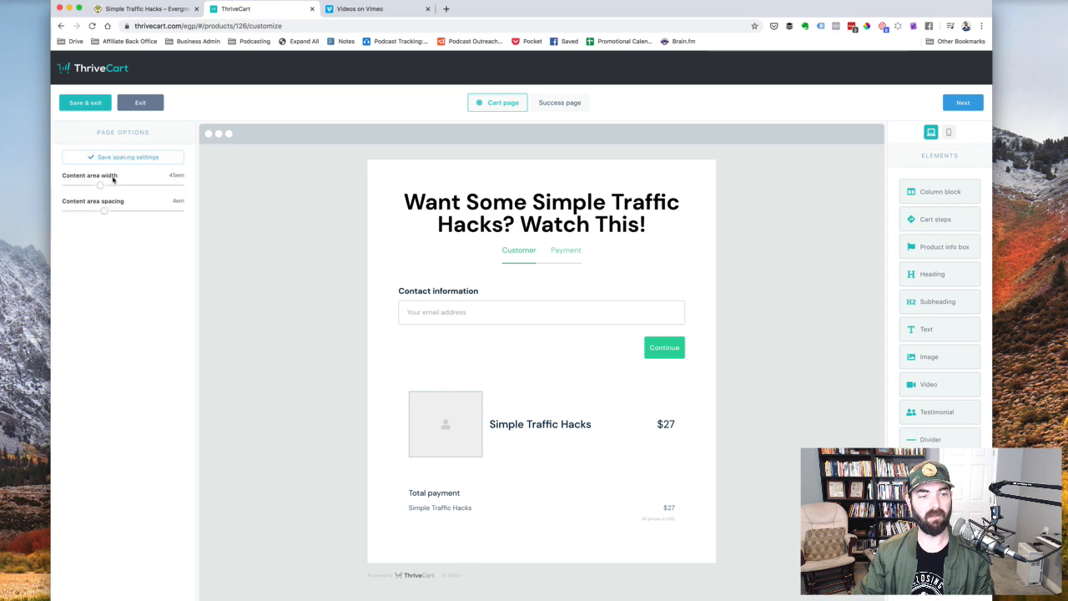
drag(100, 189, 136, 185)
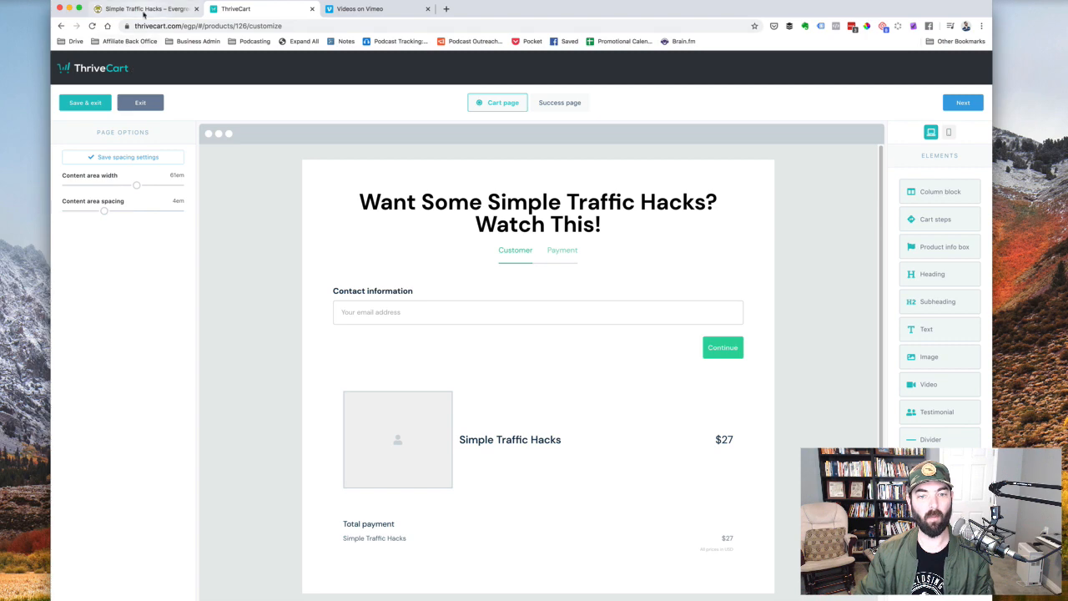
click(145, 11)
click(230, 15)
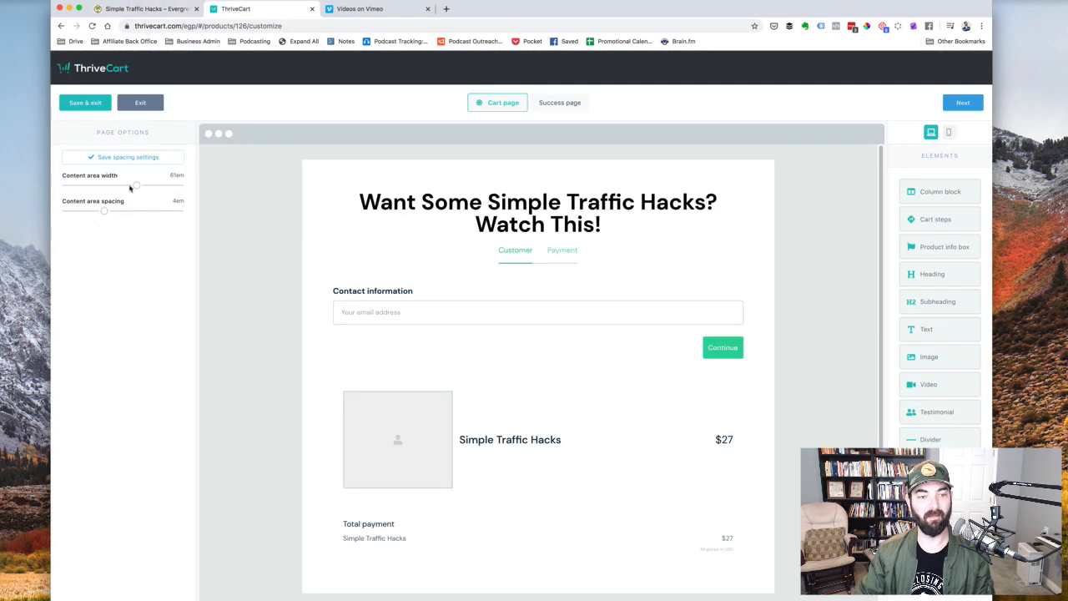
mouse_move(136, 188)
mouse_down()
mouse_move(146, 188)
mouse_move(138, 191)
mouse_up()
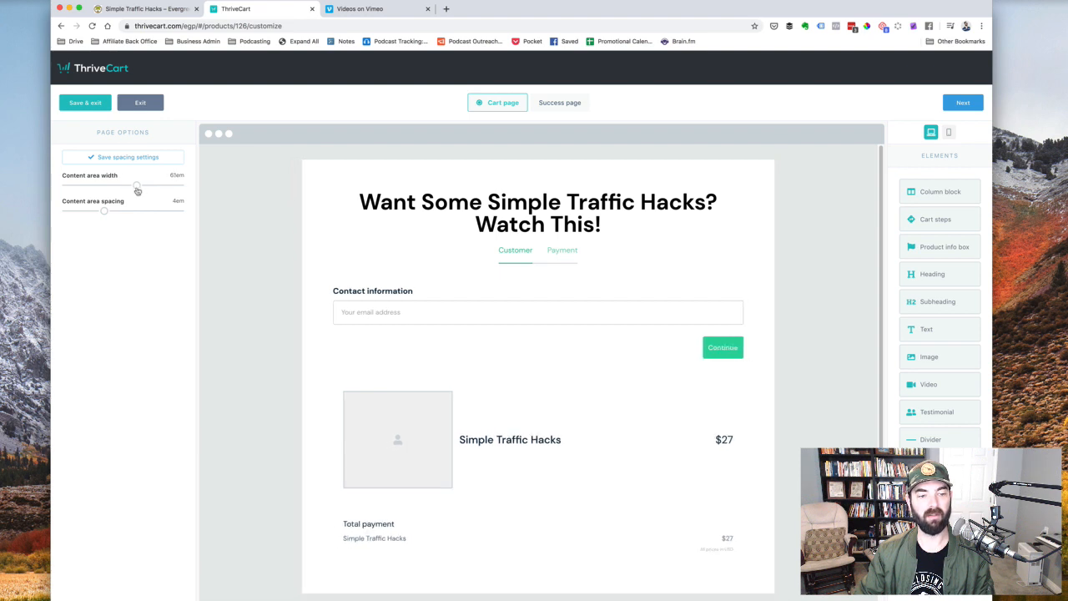
click(136, 159)
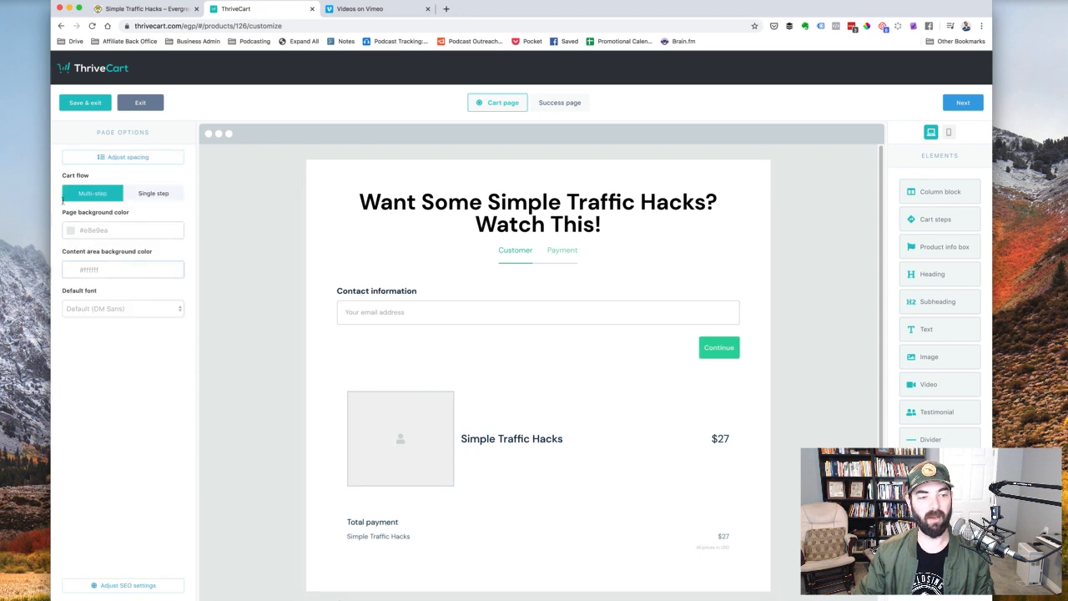
Step: Enlarge the heading to 64px and set its font to Roboto
click(376, 209)
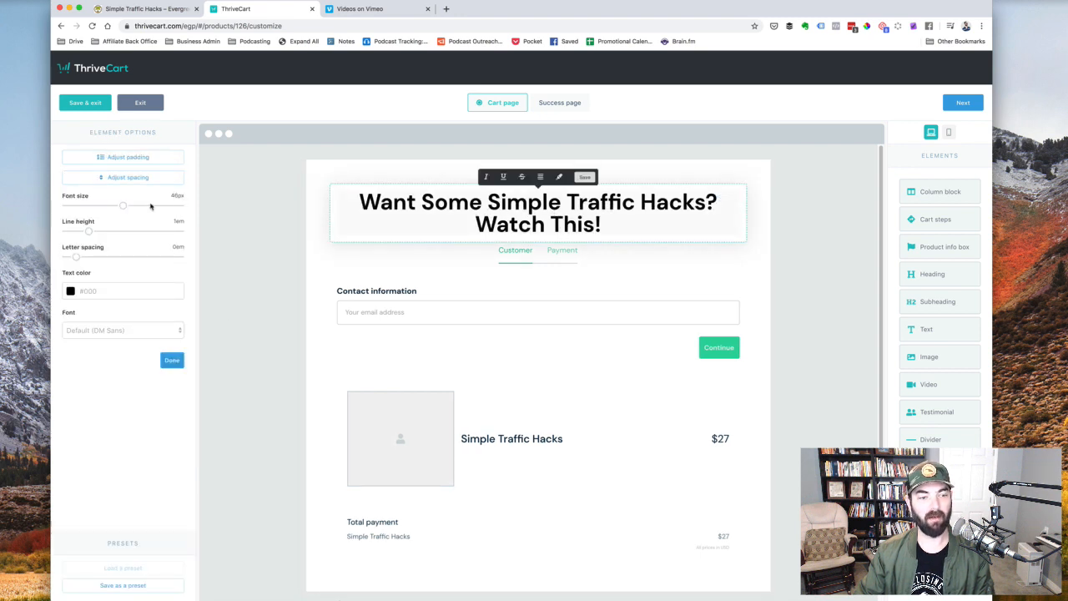
drag(128, 208, 163, 216)
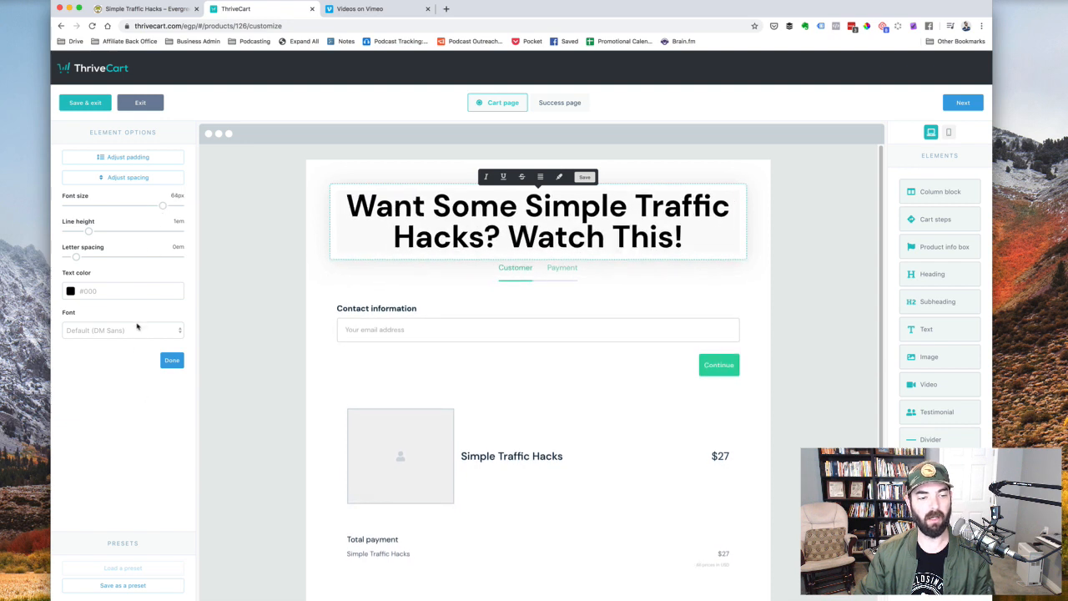
click(137, 328)
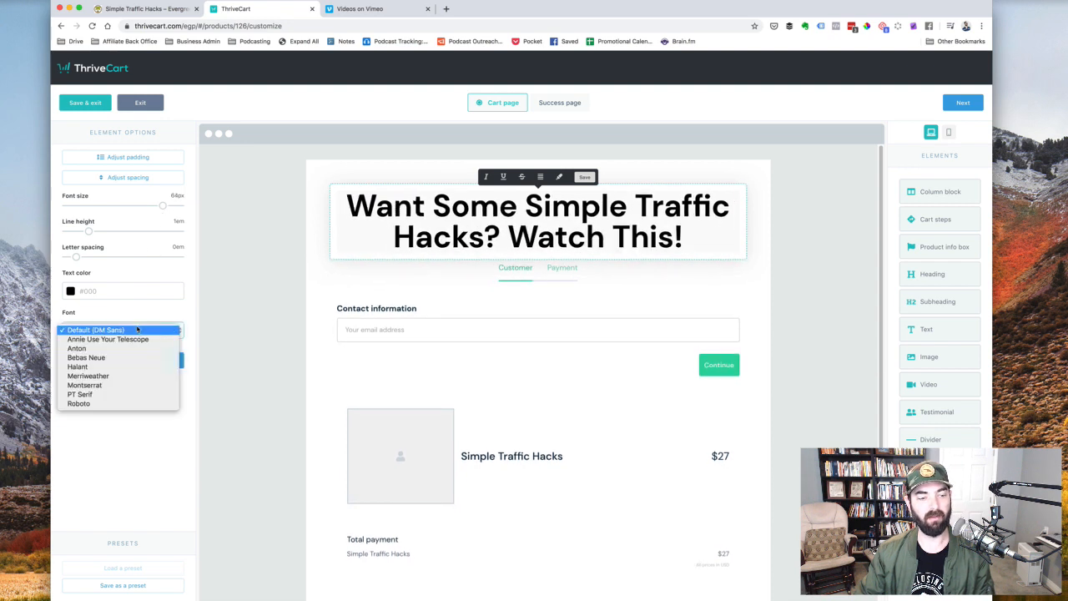
click(119, 404)
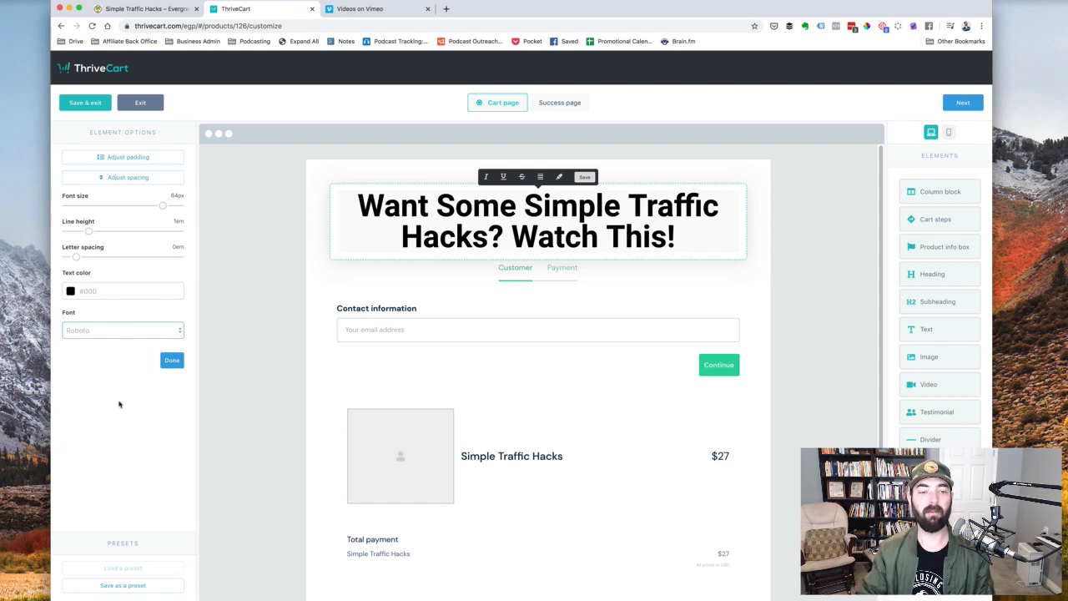
Step: Give the heading a top margin of -3 to nudge it upward
click(121, 157)
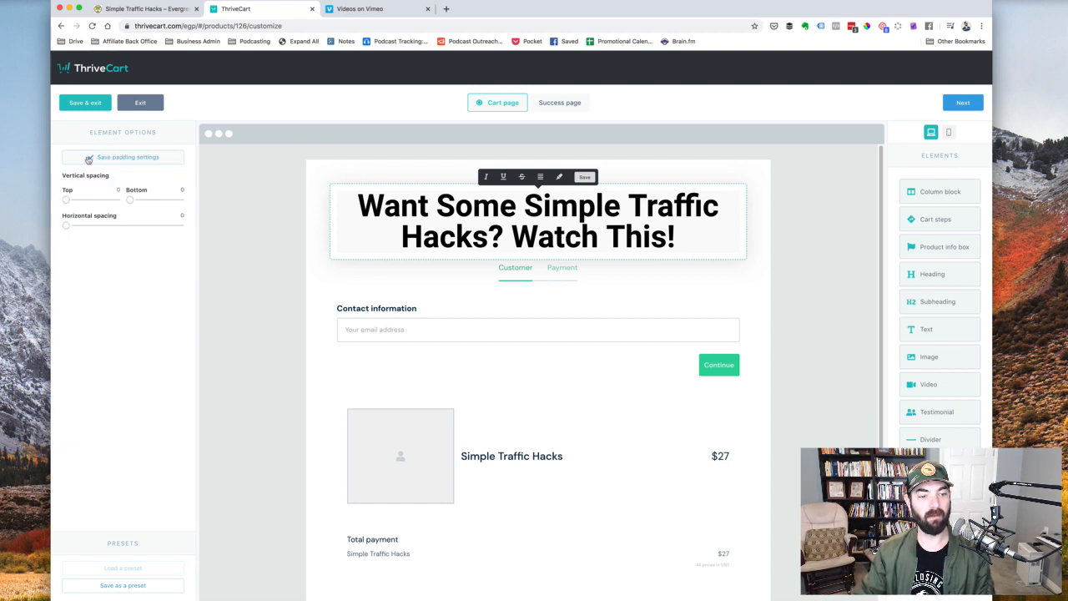
click(90, 159)
click(110, 179)
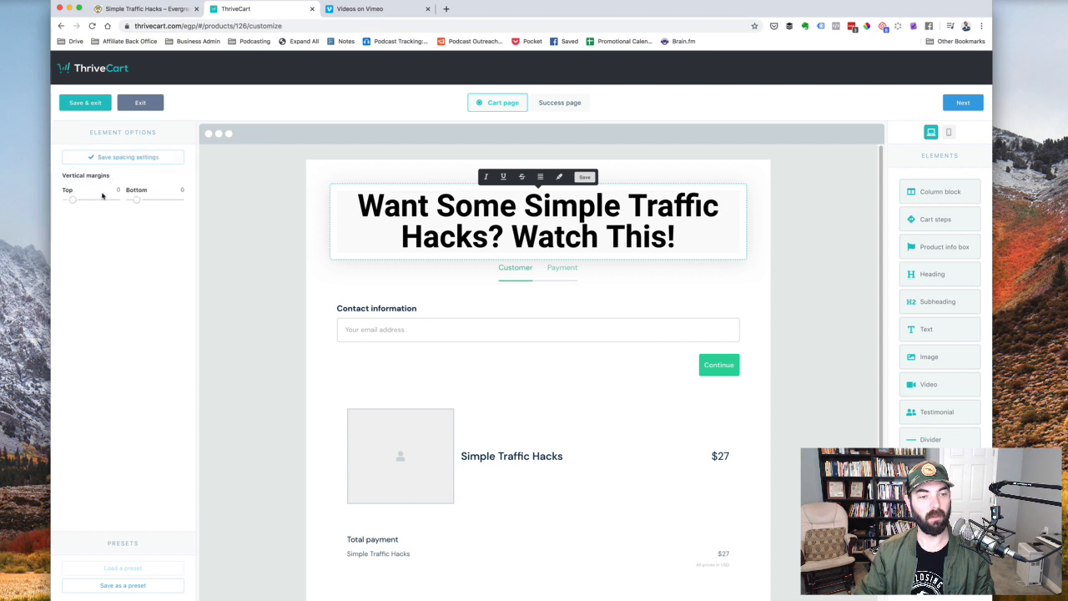
drag(78, 203, 52, 204)
click(204, 279)
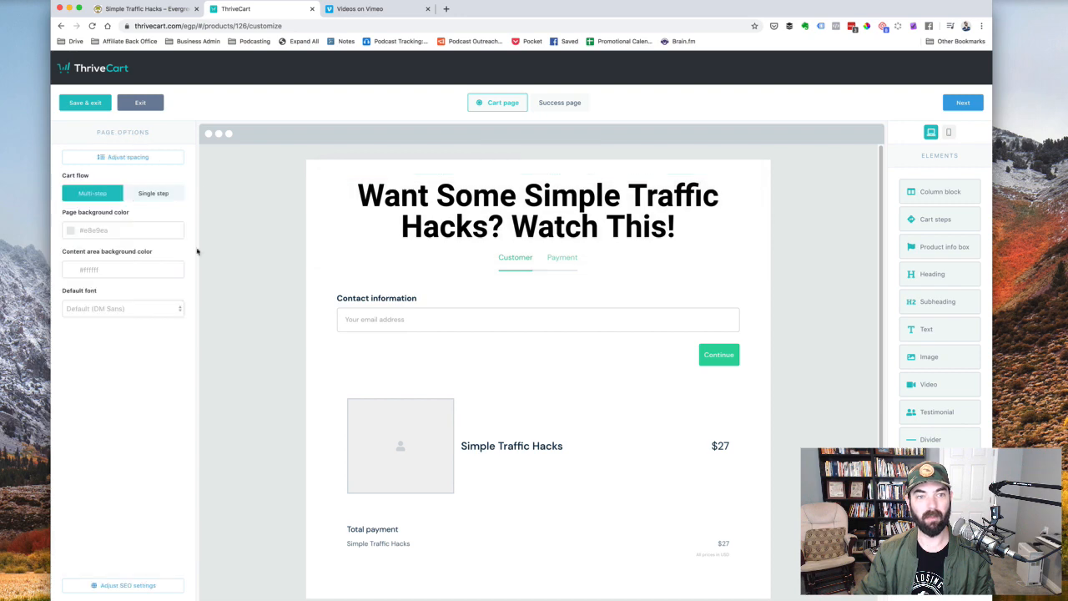
click(163, 9)
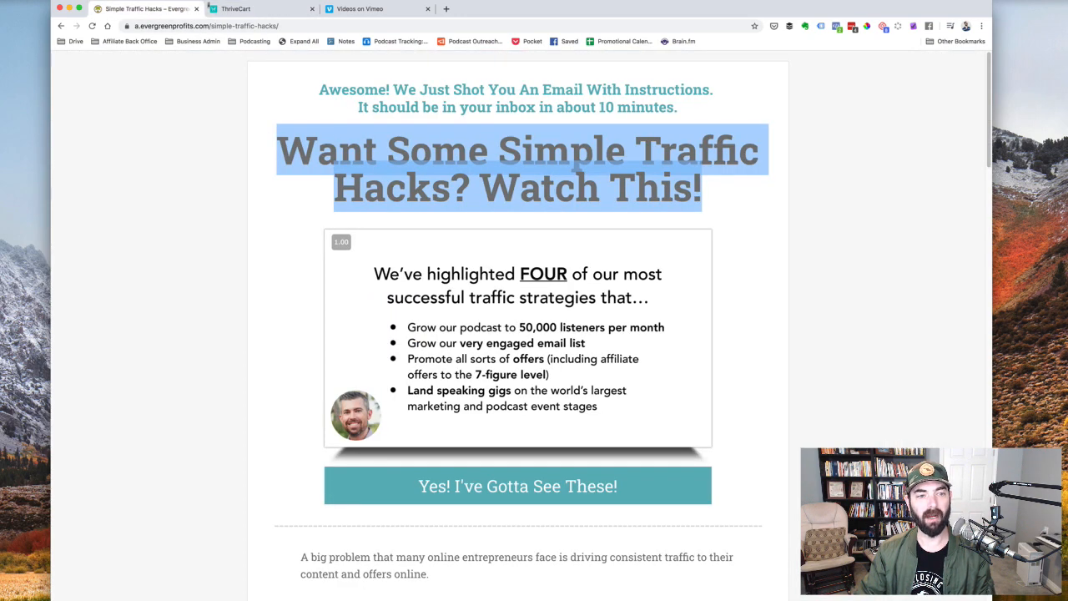
click(222, 10)
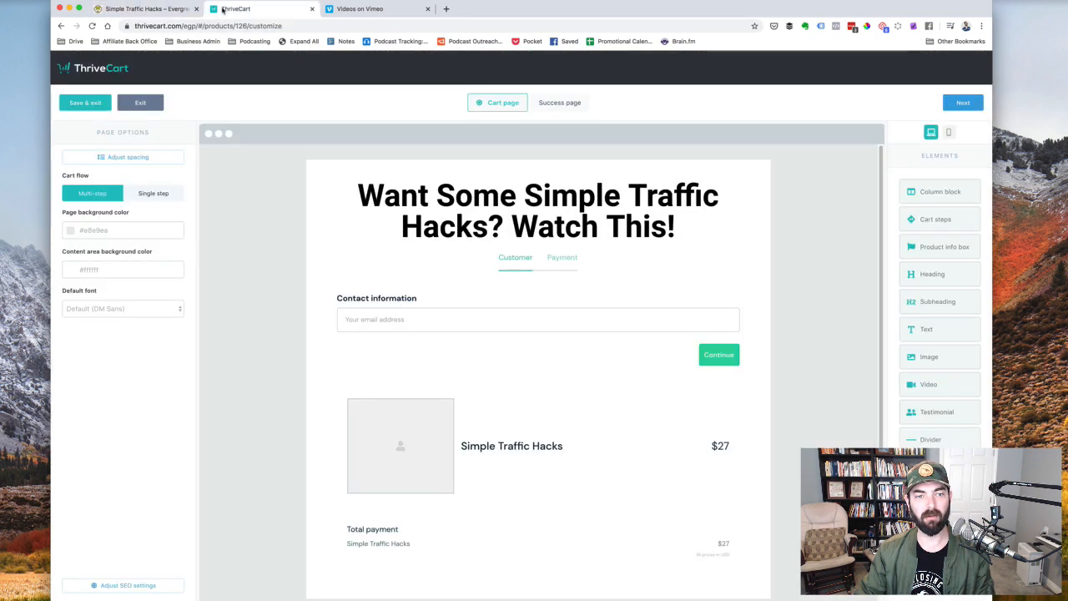
Step: Drop a Video element below the heading, set its size to 100, and show the Vimeo videos
drag(927, 384, 570, 272)
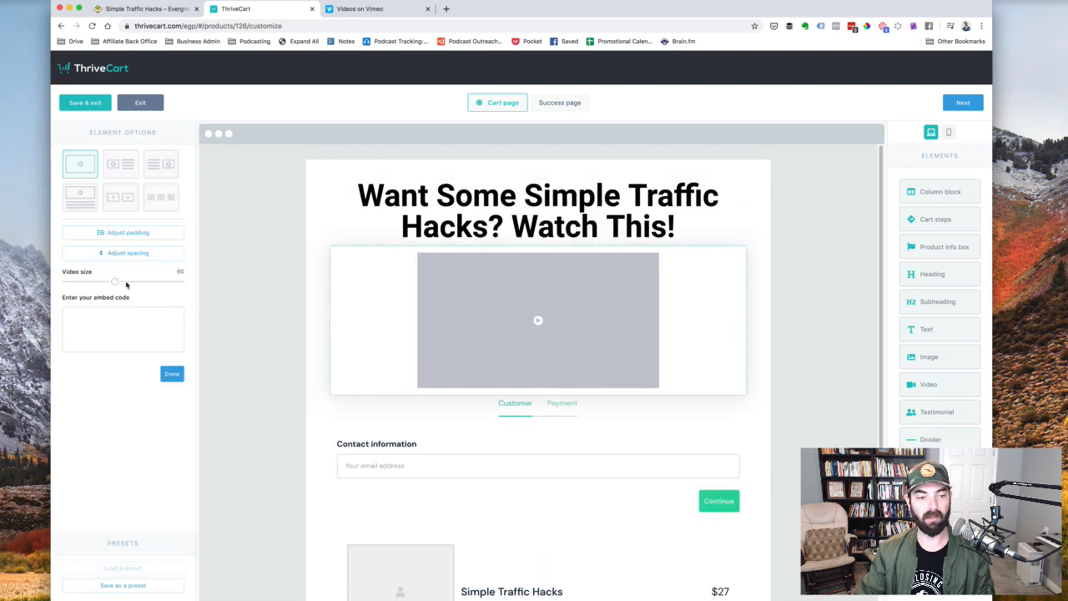
drag(126, 285, 189, 292)
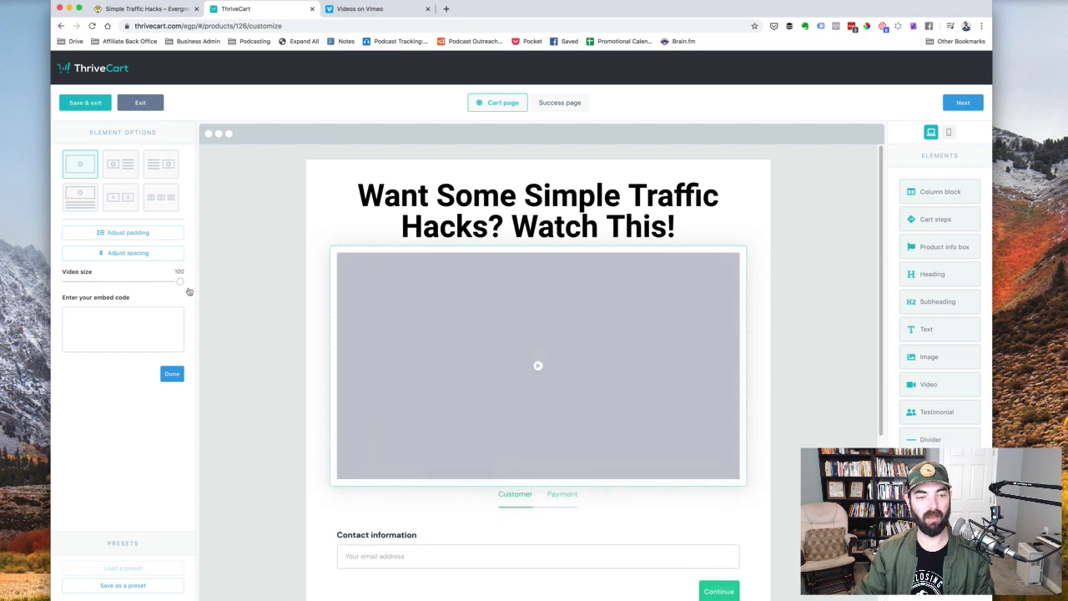
click(368, 8)
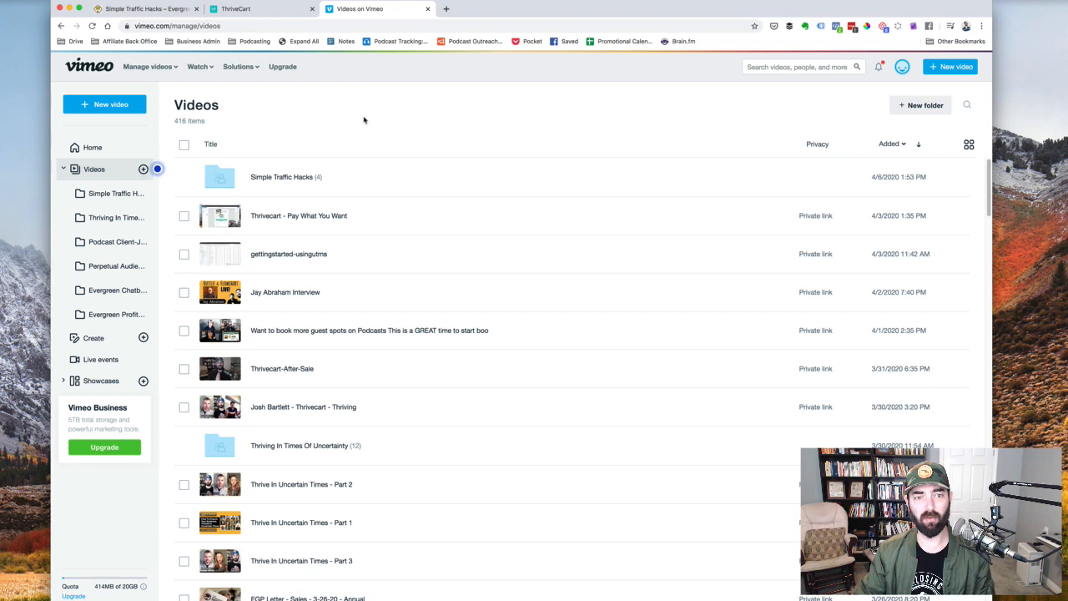
Step: Search Vimeo for 'simple traffic hacks' and open the sales video's viewing page
key(ctrl+shift+Tab)
key(ctrl+shift+Tab)
key(ctrl+shift+Tab)
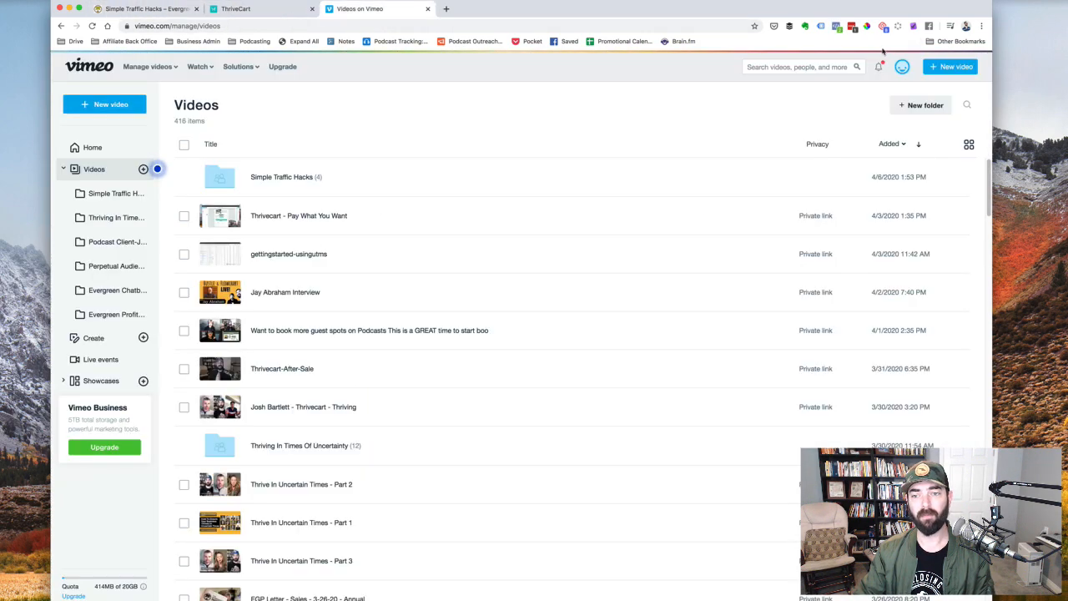
click(804, 67)
text(simple t)
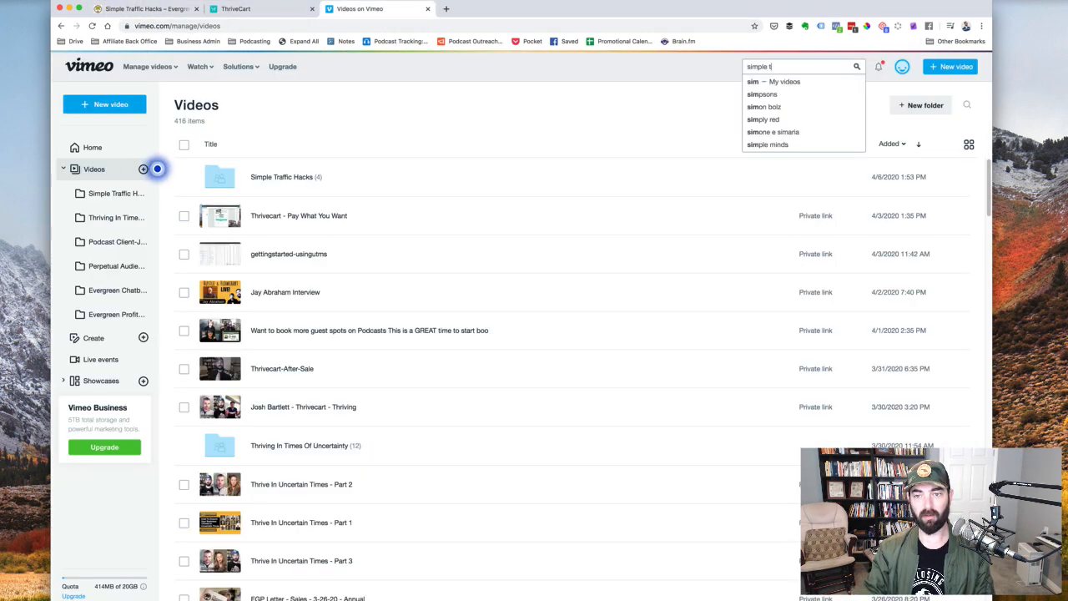
text(raffic hacks)
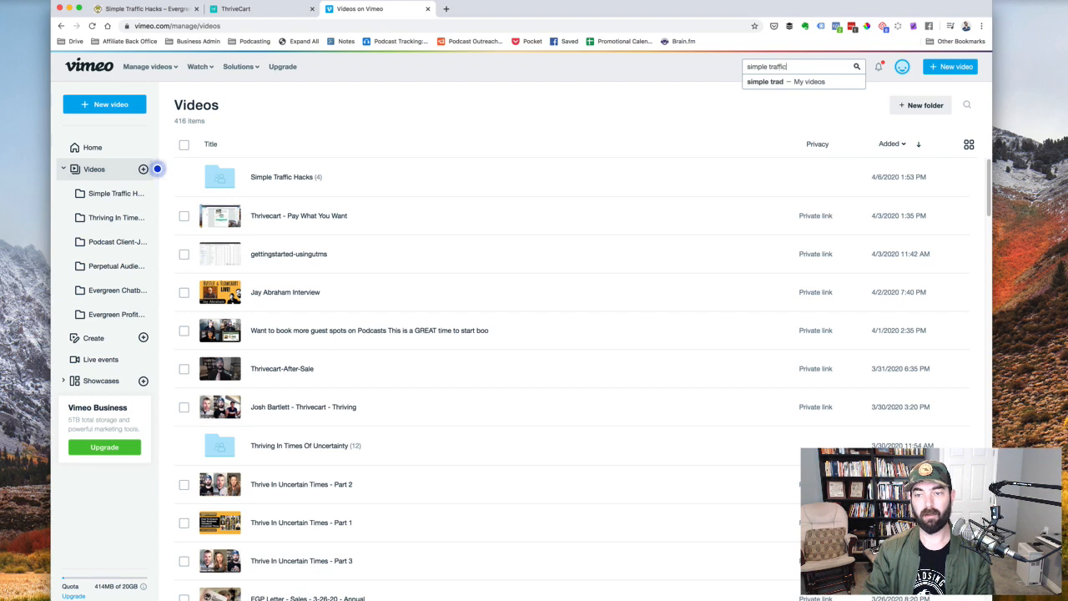
key(Return)
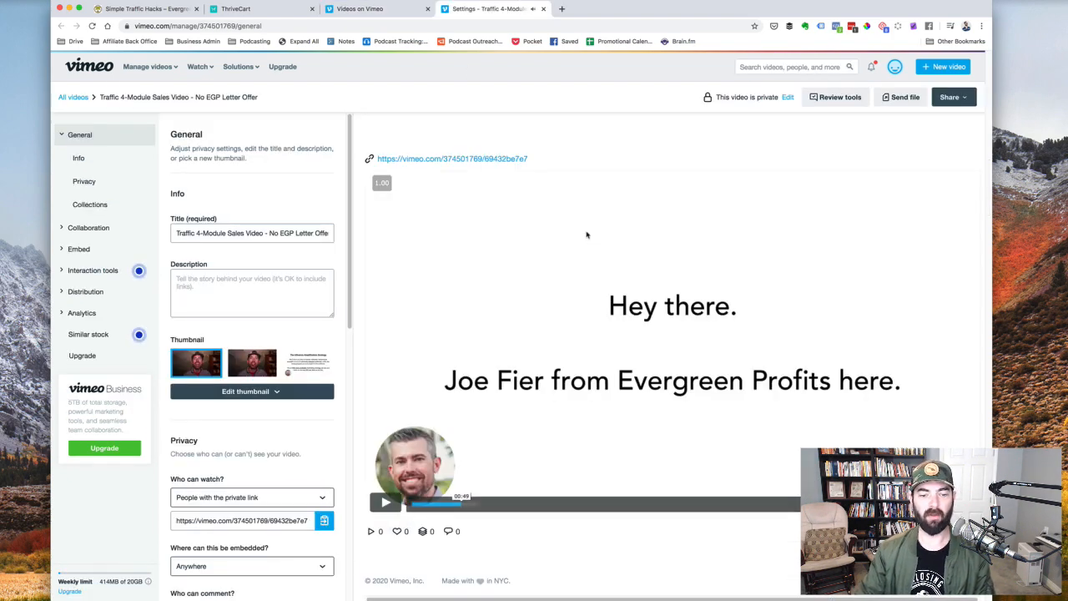
click(482, 160)
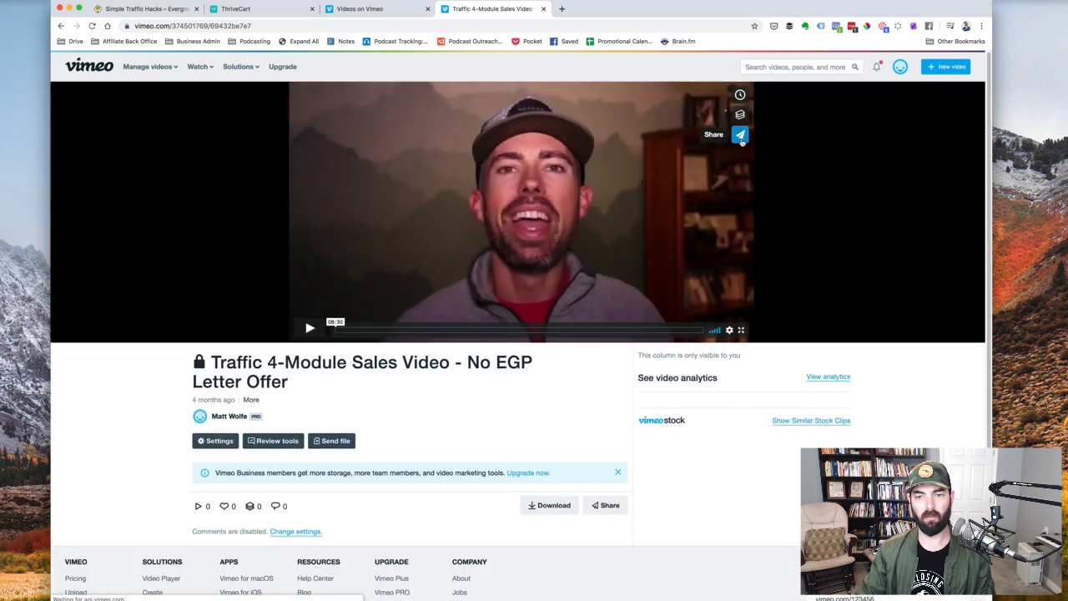
Step: Copy the video's embed code with the text link option turned off
click(741, 135)
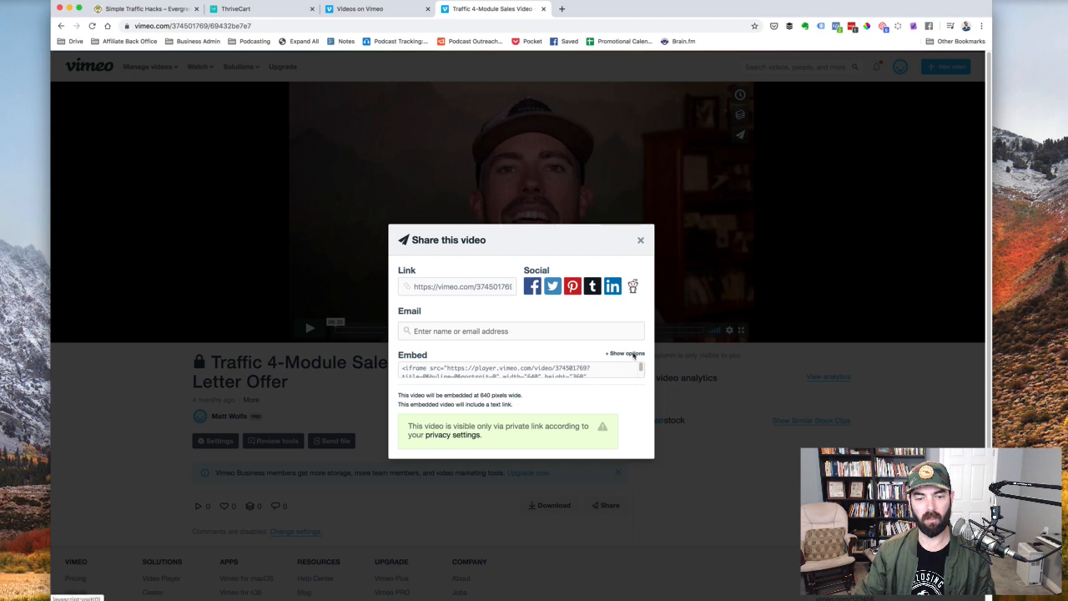
click(626, 354)
click(530, 477)
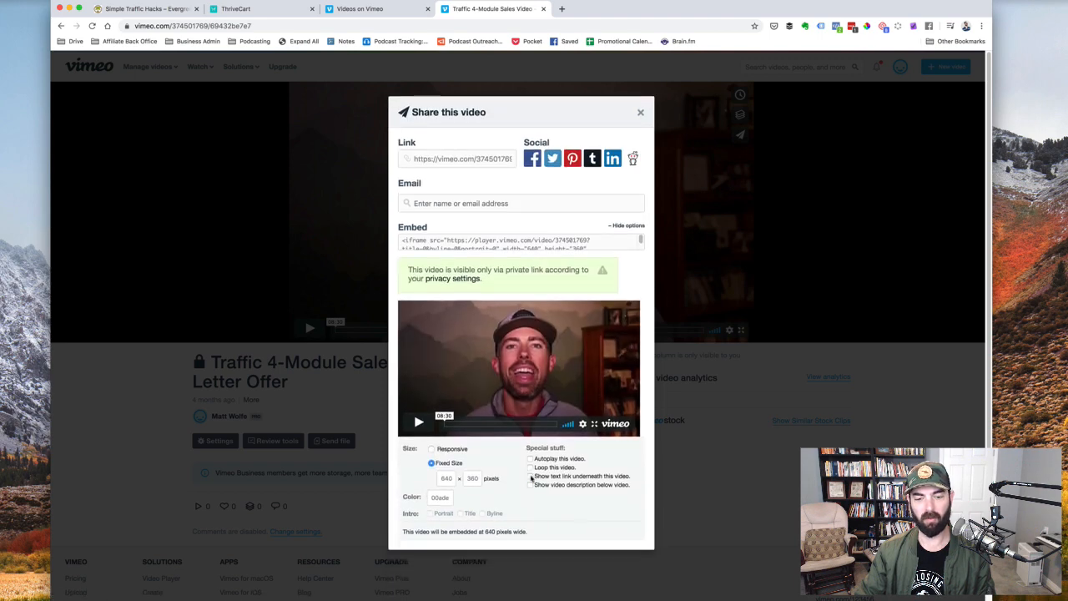
click(566, 247)
right_click(568, 242)
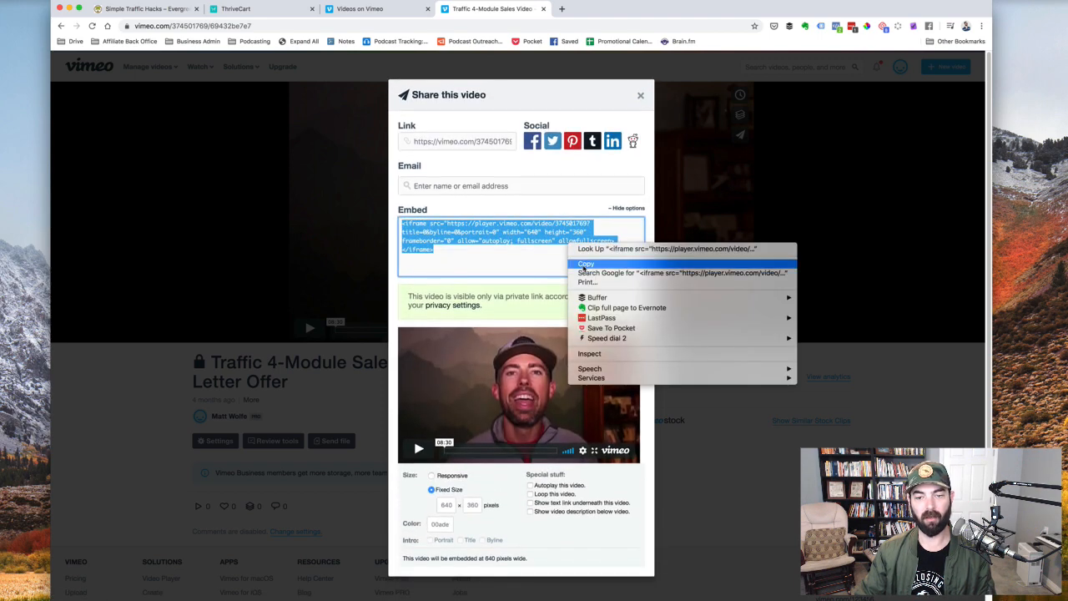
click(584, 265)
click(263, 11)
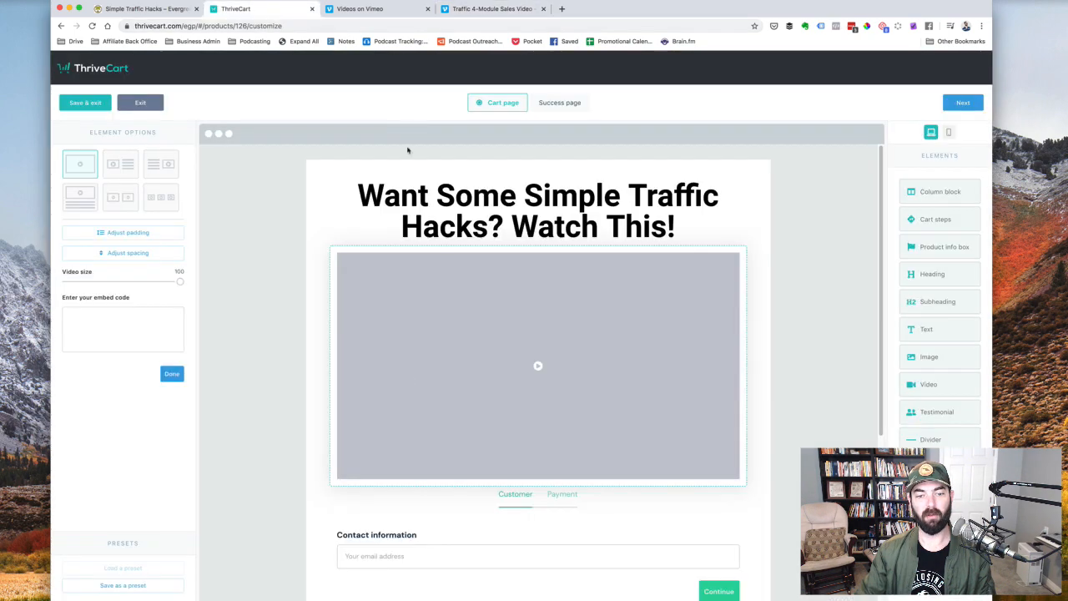
Step: Paste the Vimeo embed code into the video element and confirm it, checking the live sales page
click(76, 313)
right_click(80, 314)
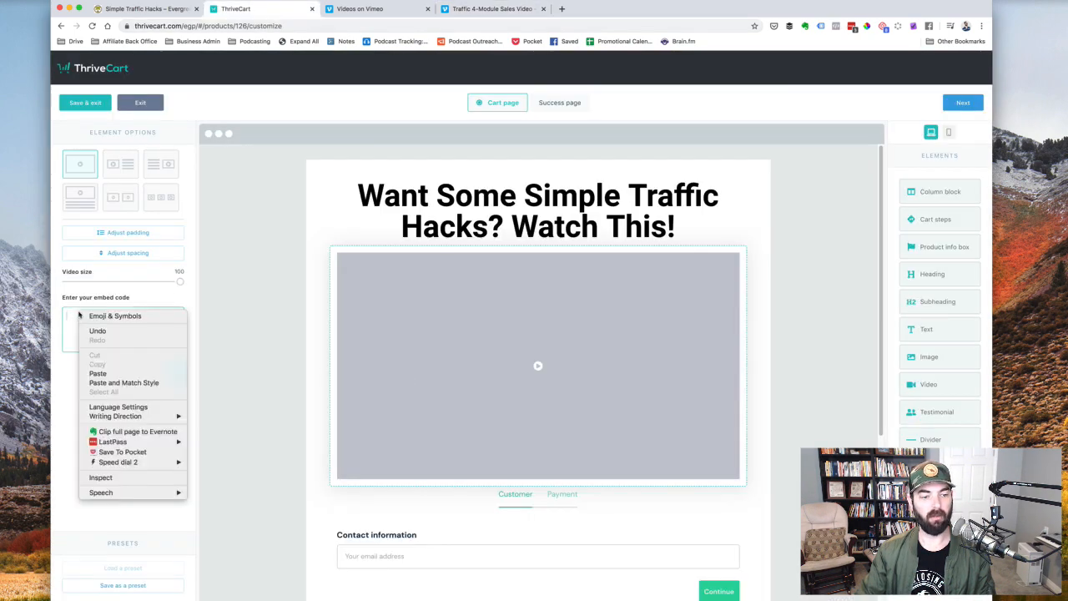
click(98, 373)
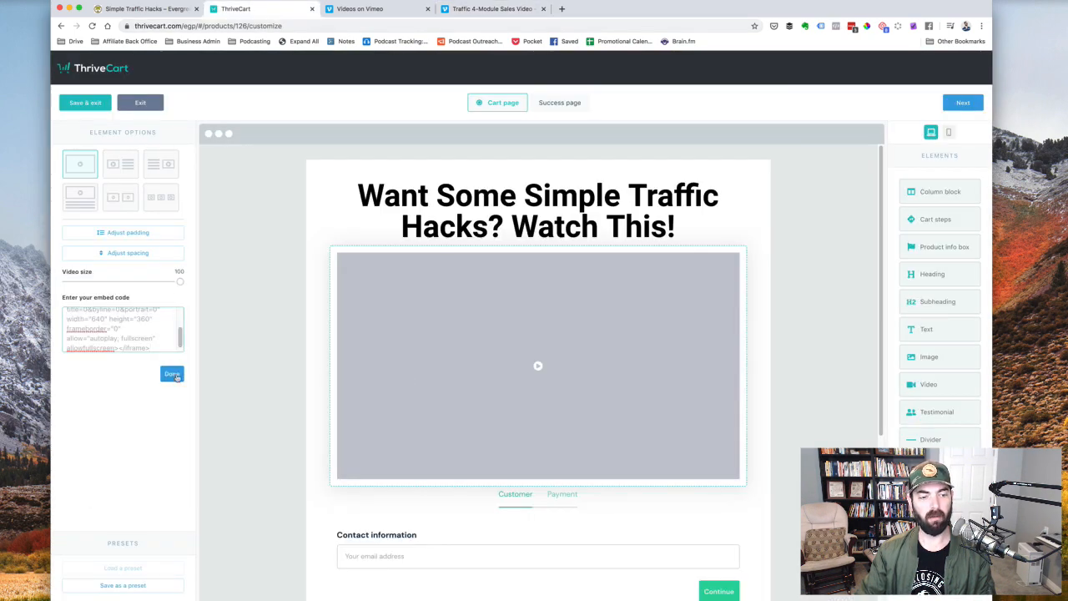
click(175, 376)
scroll(475, 442, down, 3)
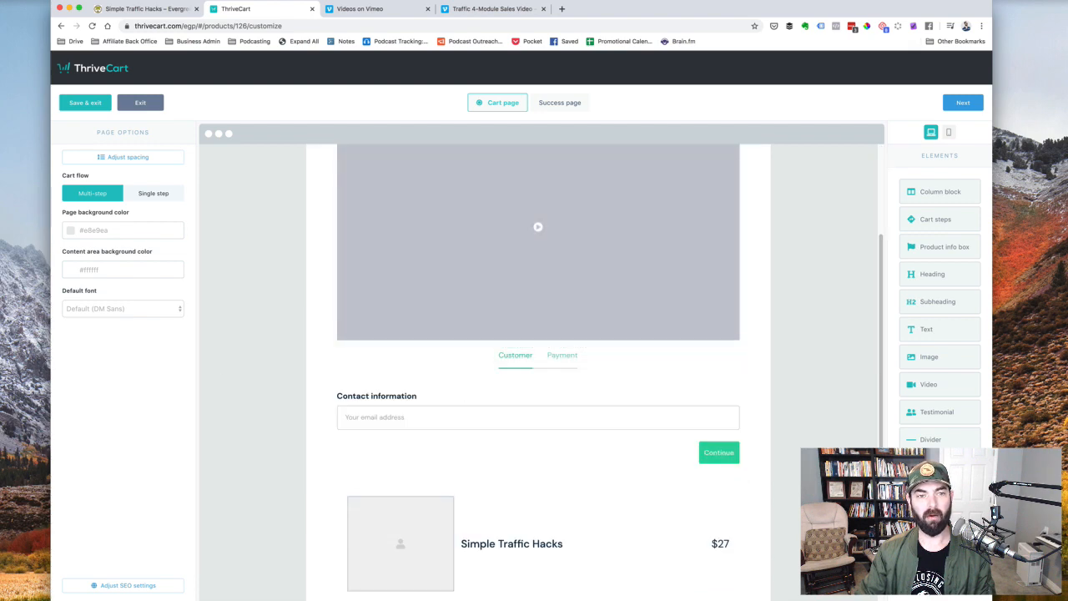
click(131, 9)
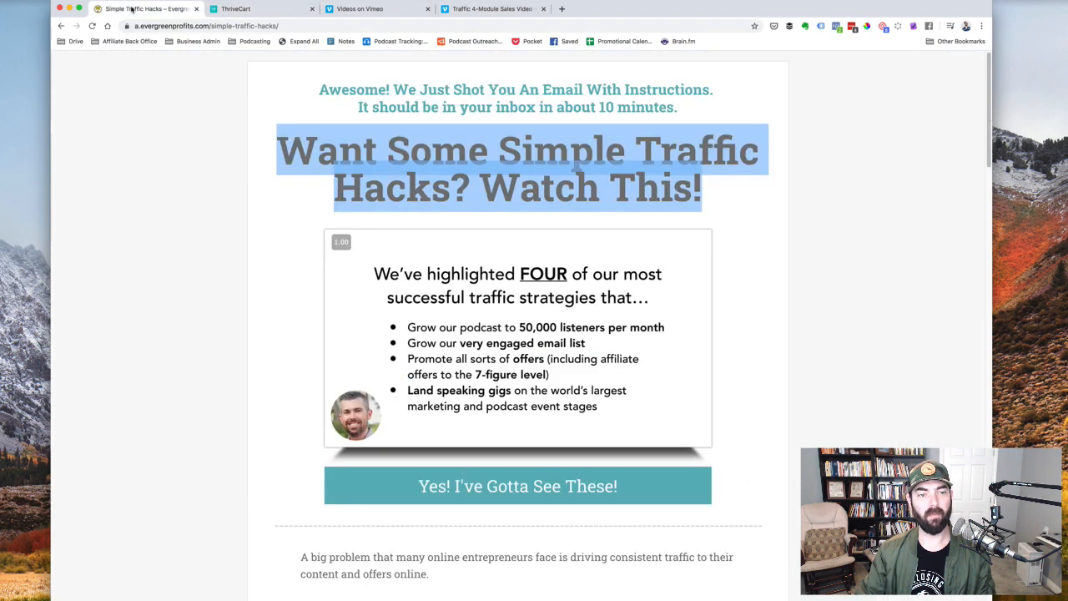
scroll(564, 250, down, 3)
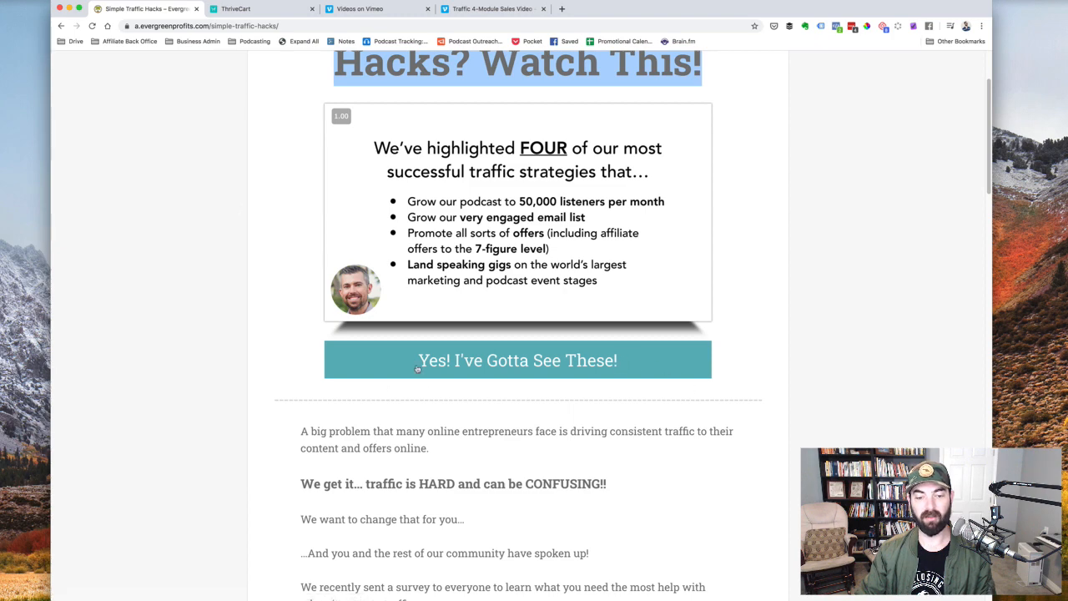
click(250, 8)
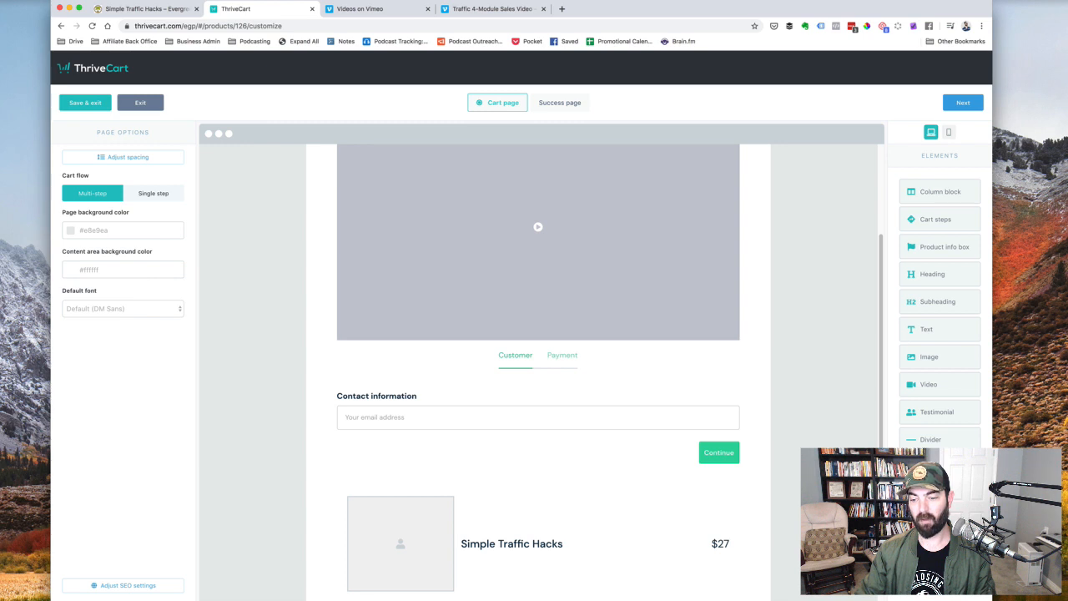
Step: Add a buy button under the video labelled 'Yes! I've Gotta See This!'
drag(957, 498, 558, 345)
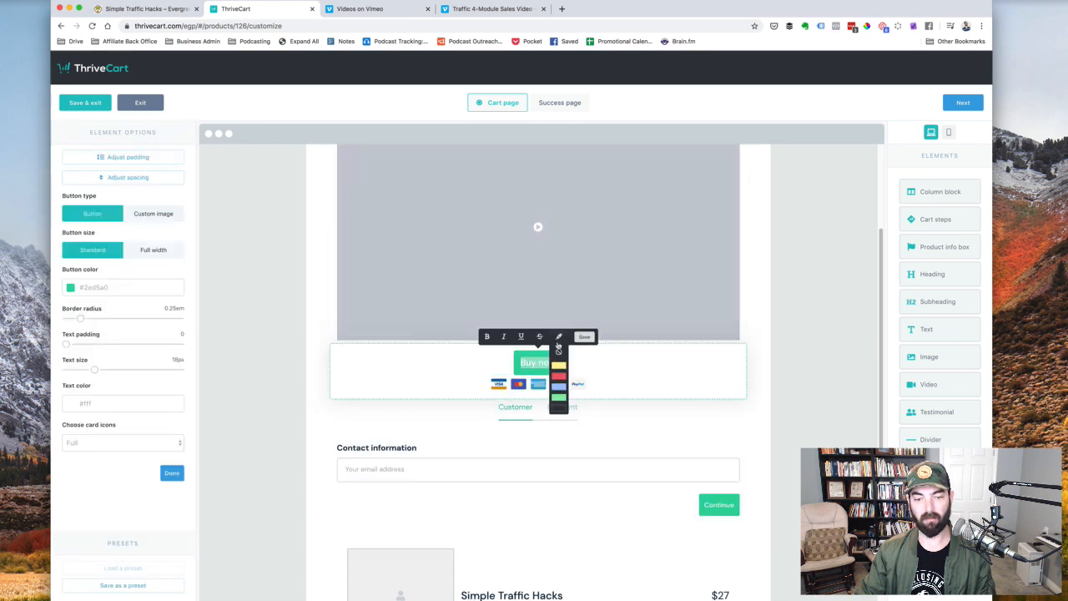
text(Yes)
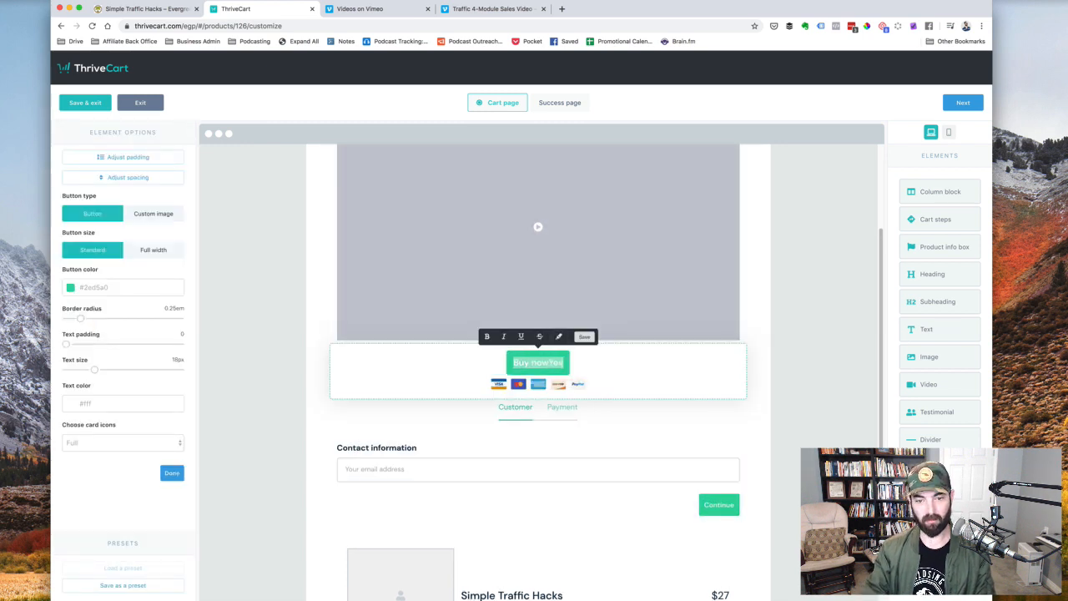
key(super+a)
text(Yes!)
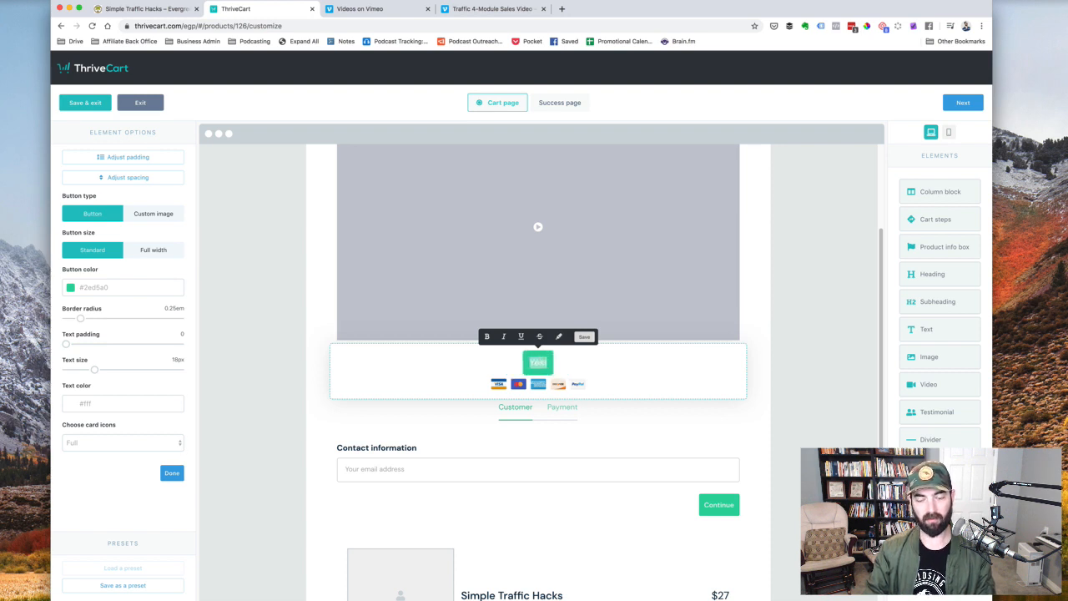
text( I've Gotta See)
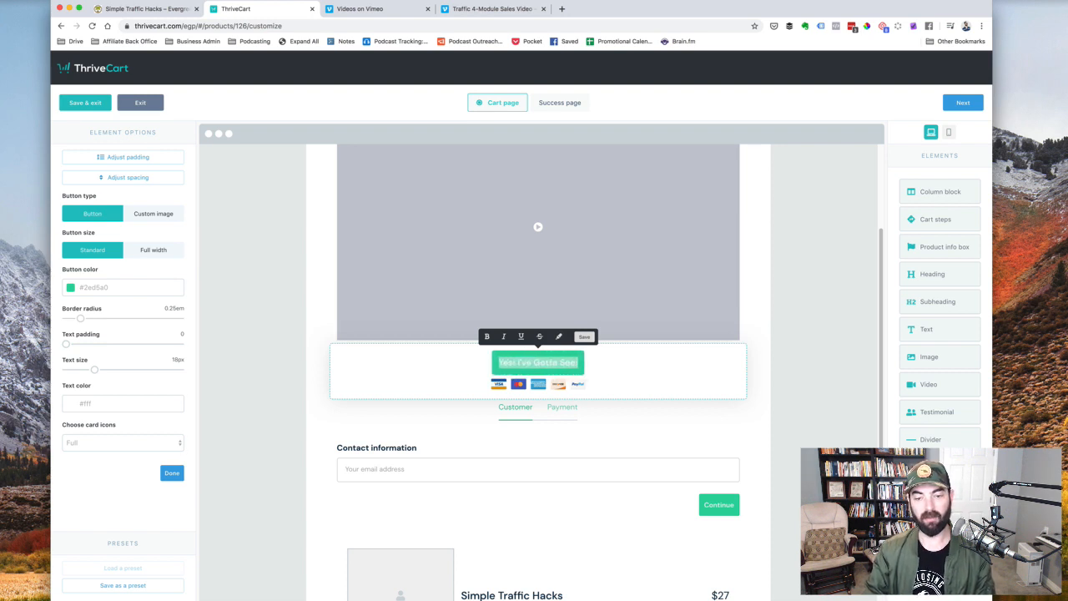
text( This!)
click(588, 337)
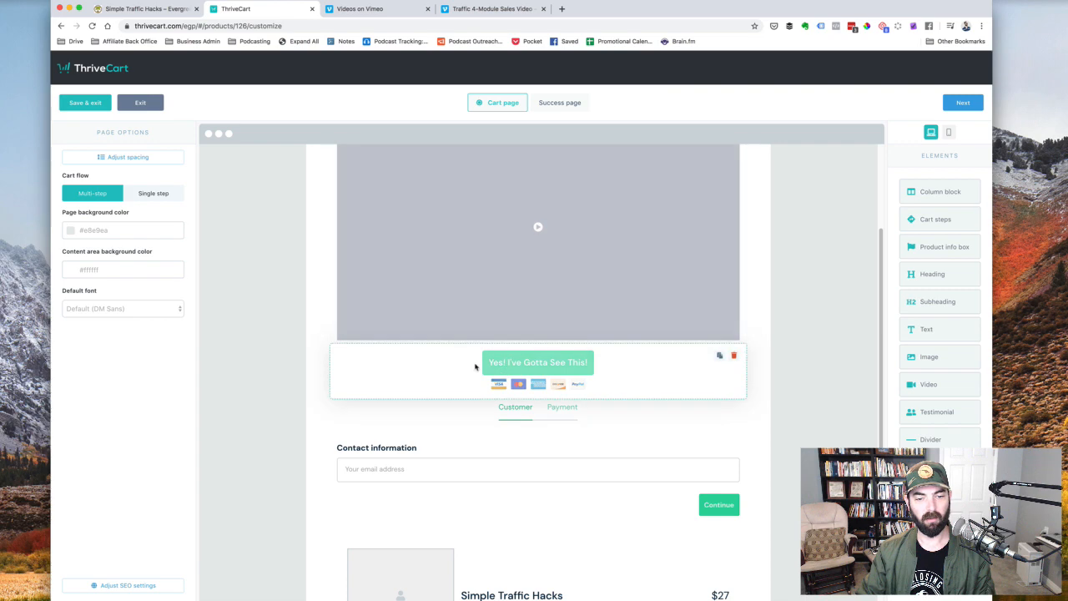
Step: Set the checkout button's size to Full width
click(476, 367)
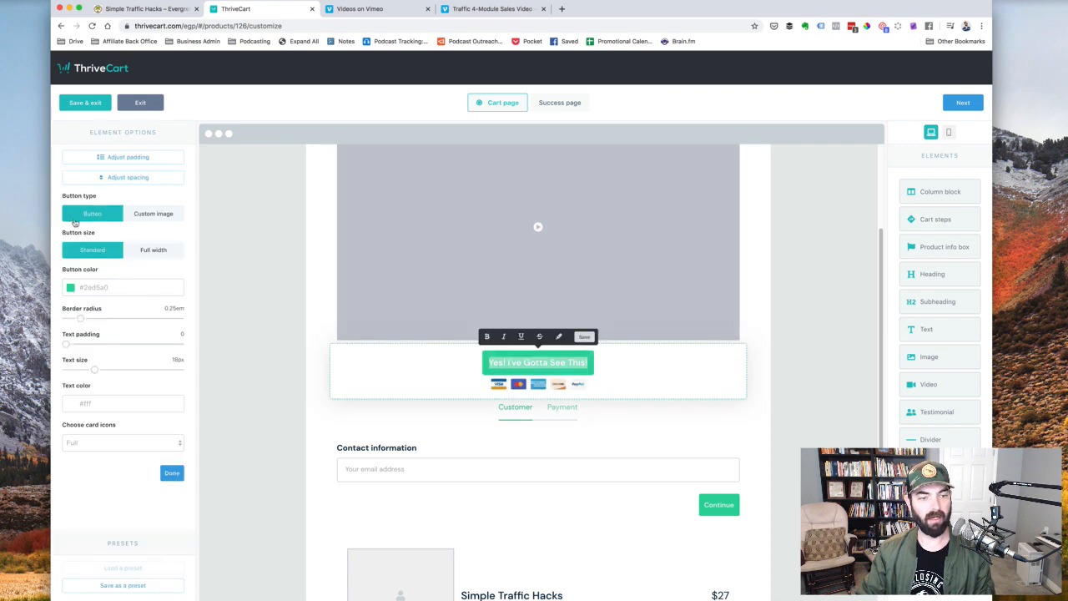
click(138, 250)
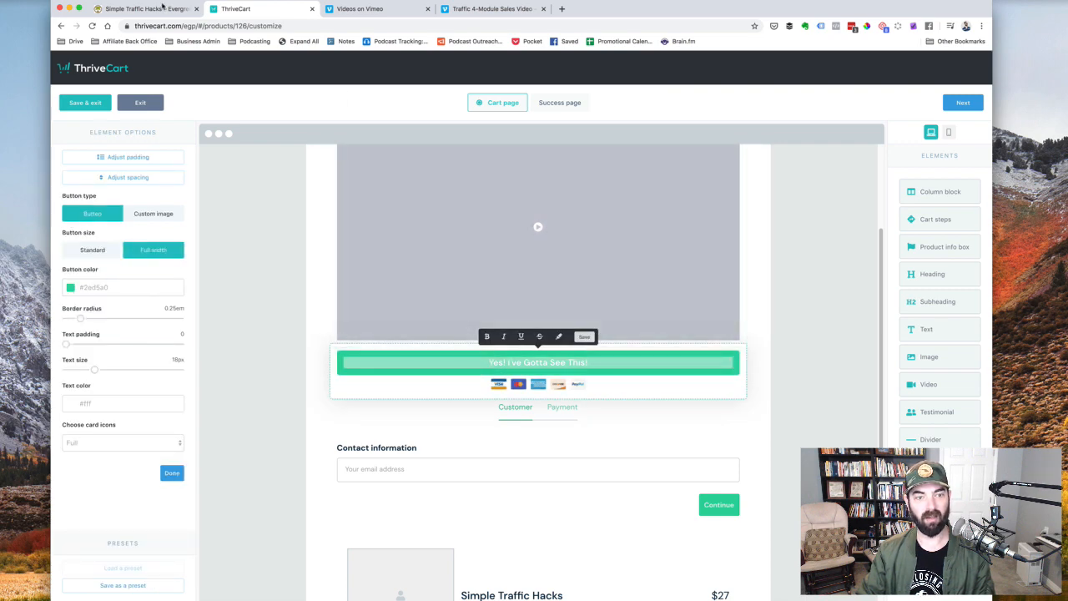
click(146, 8)
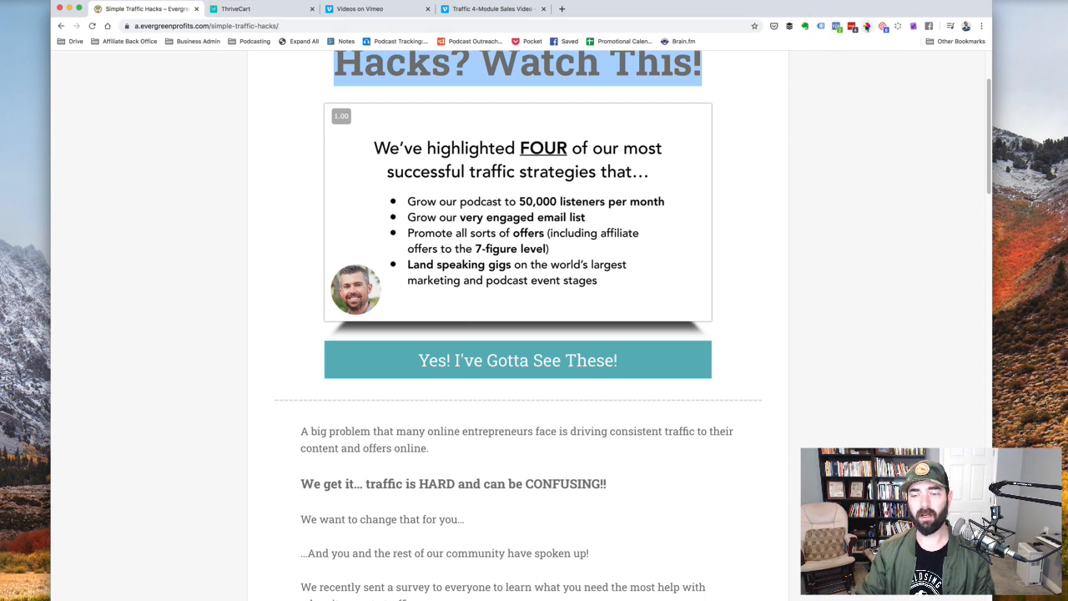
Step: Sample the sales page's teal button colour and apply #5FB3BD to the checkout button
click(867, 27)
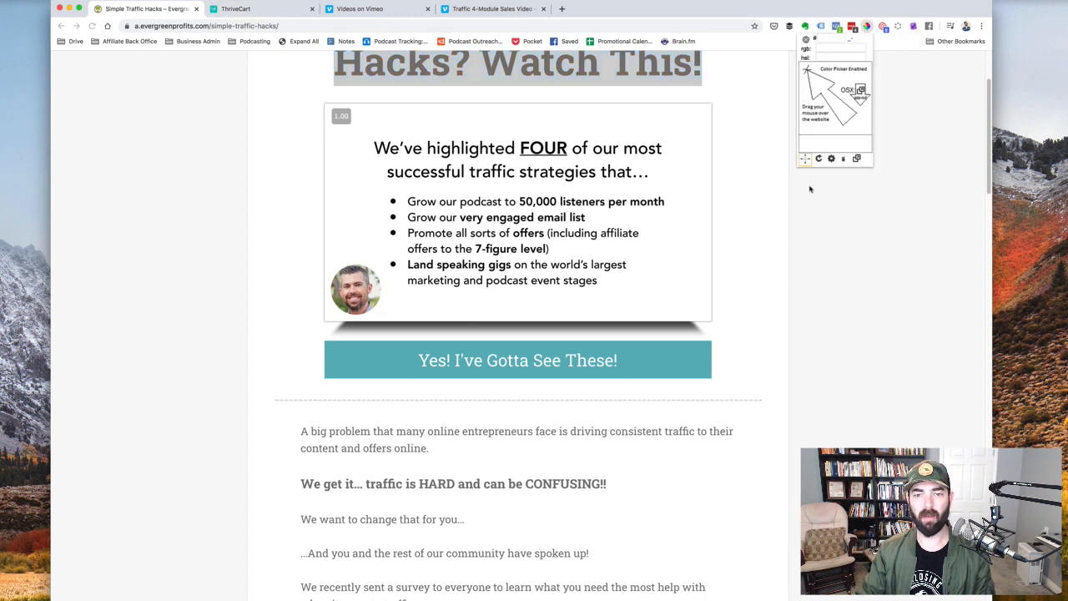
click(666, 364)
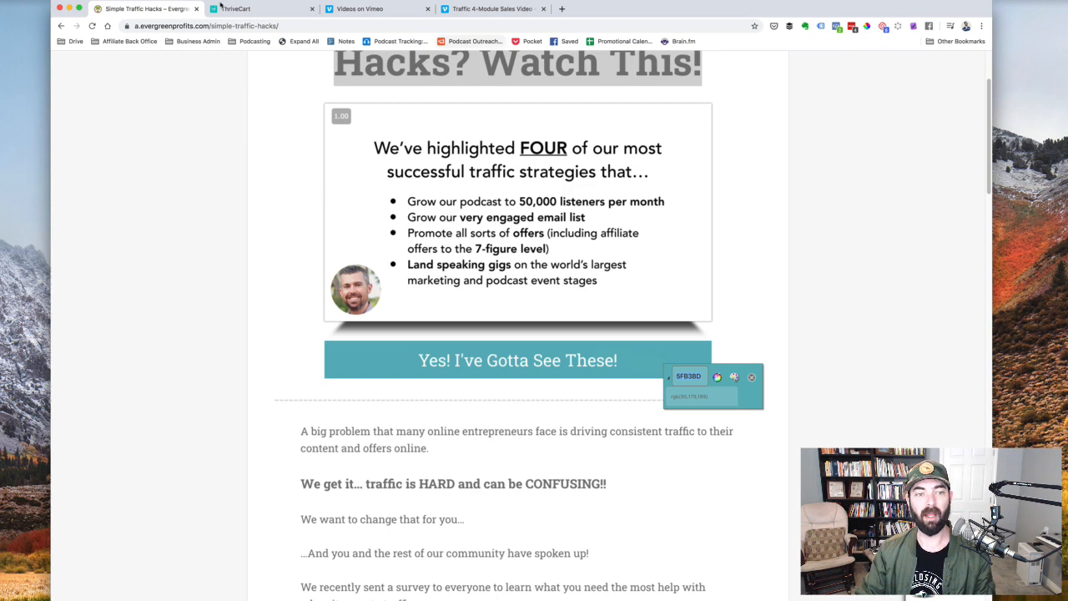
click(270, 10)
click(355, 408)
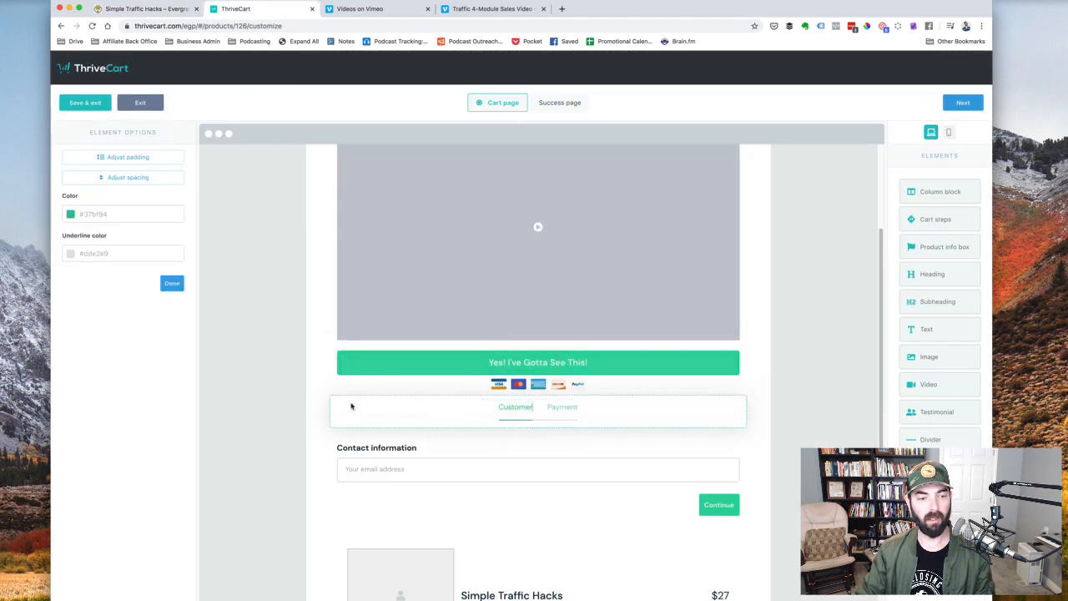
click(351, 371)
click(113, 290)
click(110, 289)
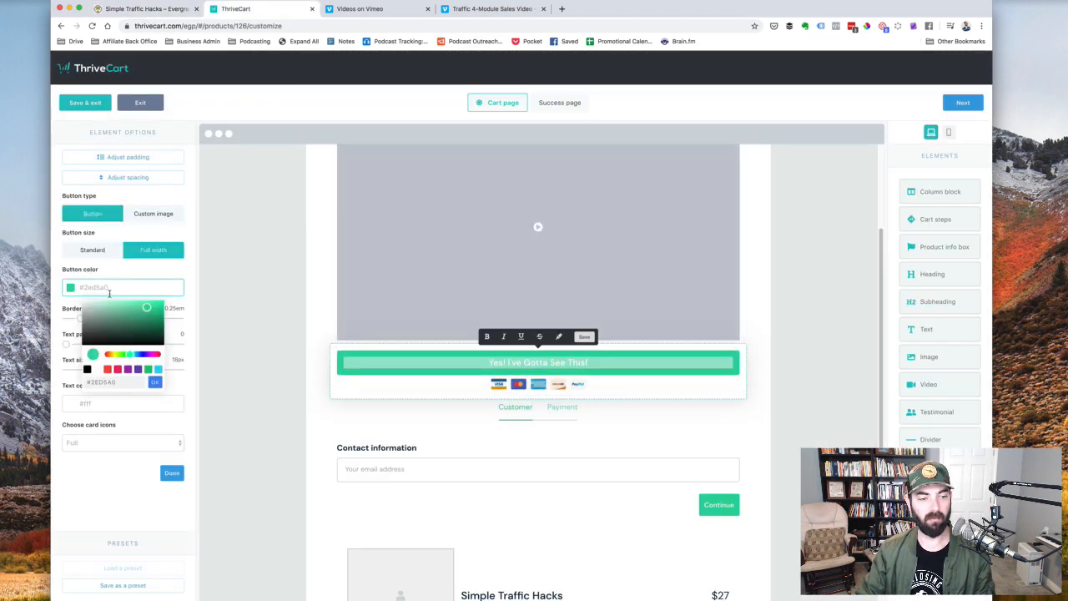
triple_click(126, 382)
key(super+v)
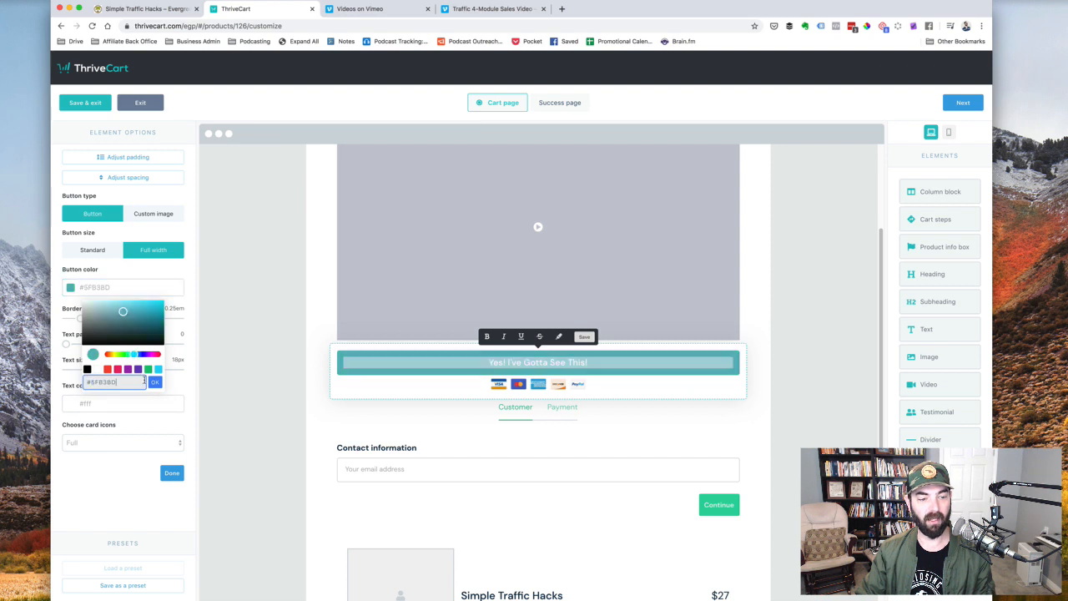
click(156, 384)
click(221, 383)
Step: Enlarge the checkout button's text size from 16px toward 30px
click(359, 364)
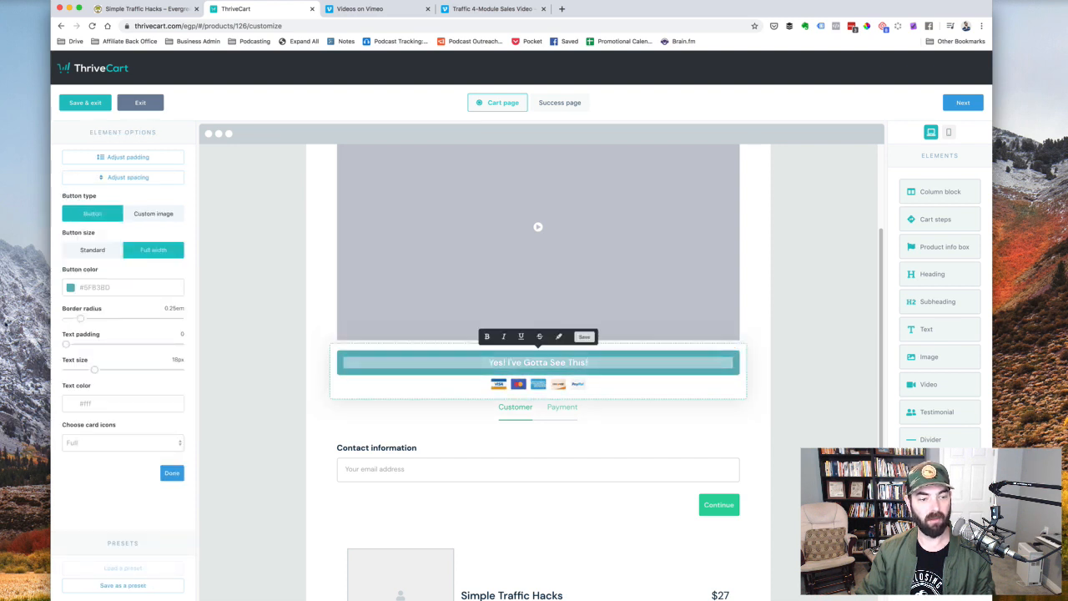
drag(95, 369, 182, 372)
click(263, 336)
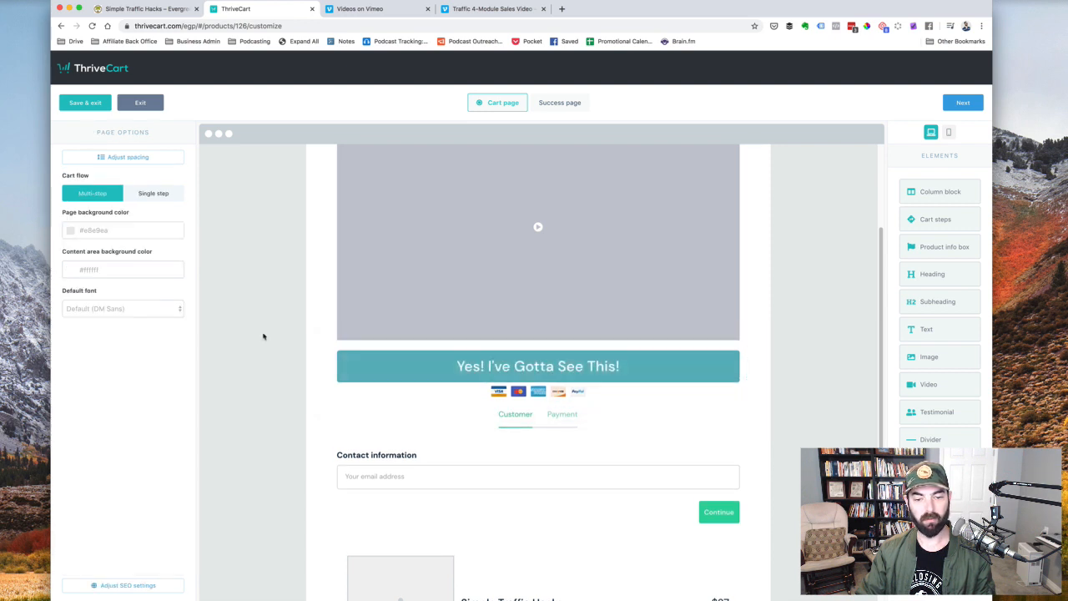
scroll(489, 333, up, 3)
Step: Sample a colour near the Simple Traffic Hacks sales button and compare it with the cart page
scroll(509, 401, down, 1)
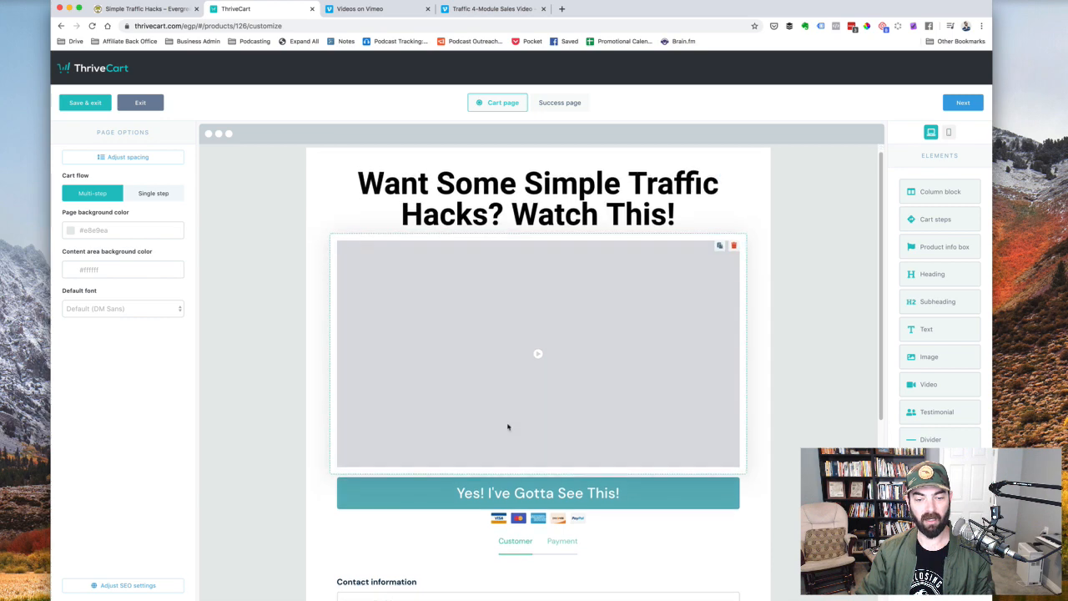
click(163, 11)
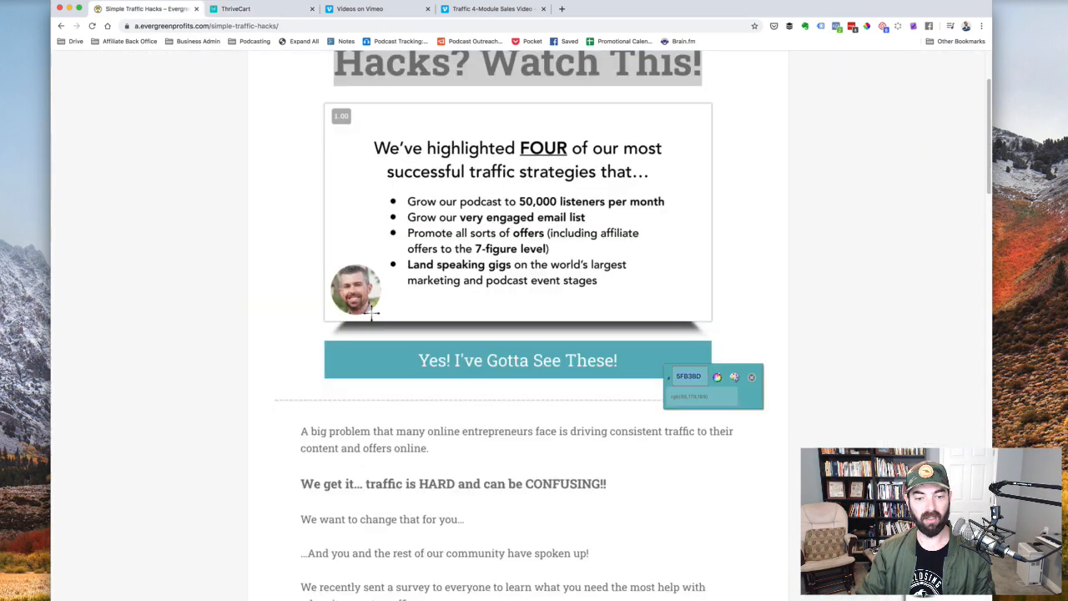
click(745, 518)
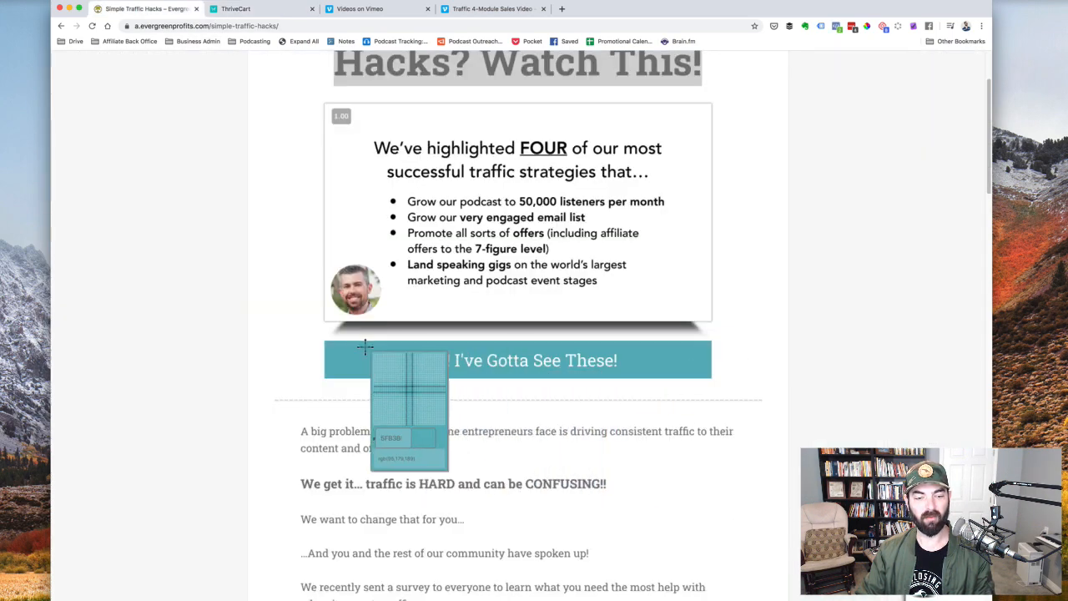
click(534, 381)
click(235, 8)
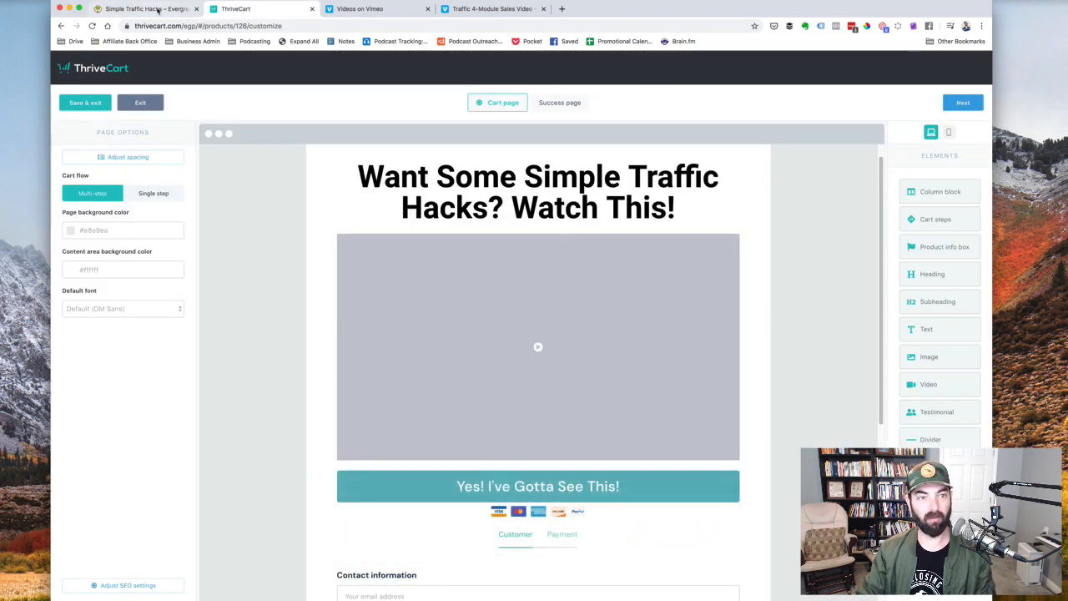
click(150, 10)
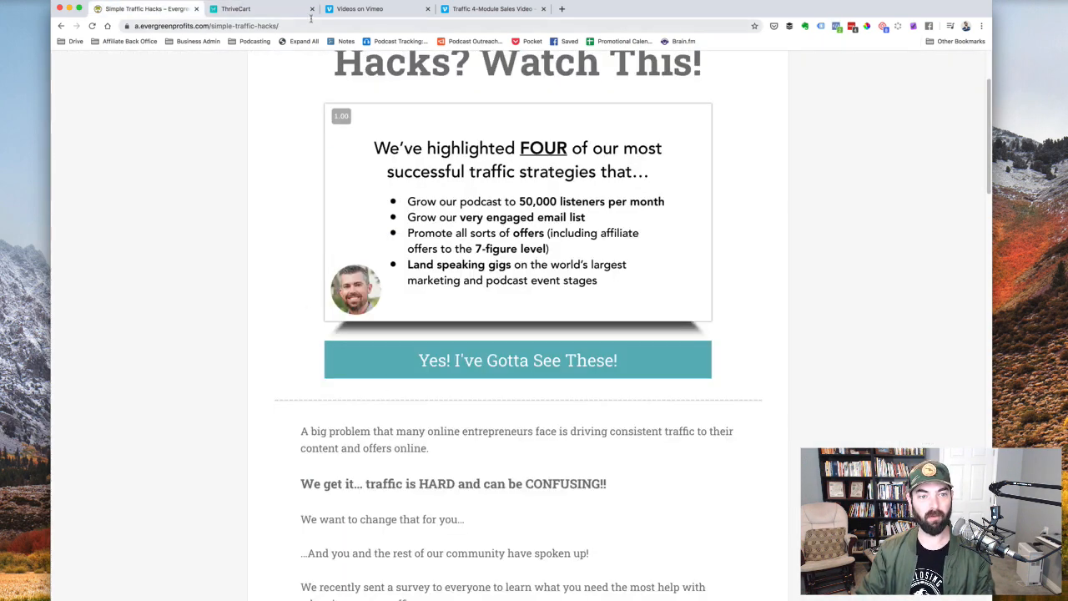
click(280, 12)
scroll(681, 483, down, 2)
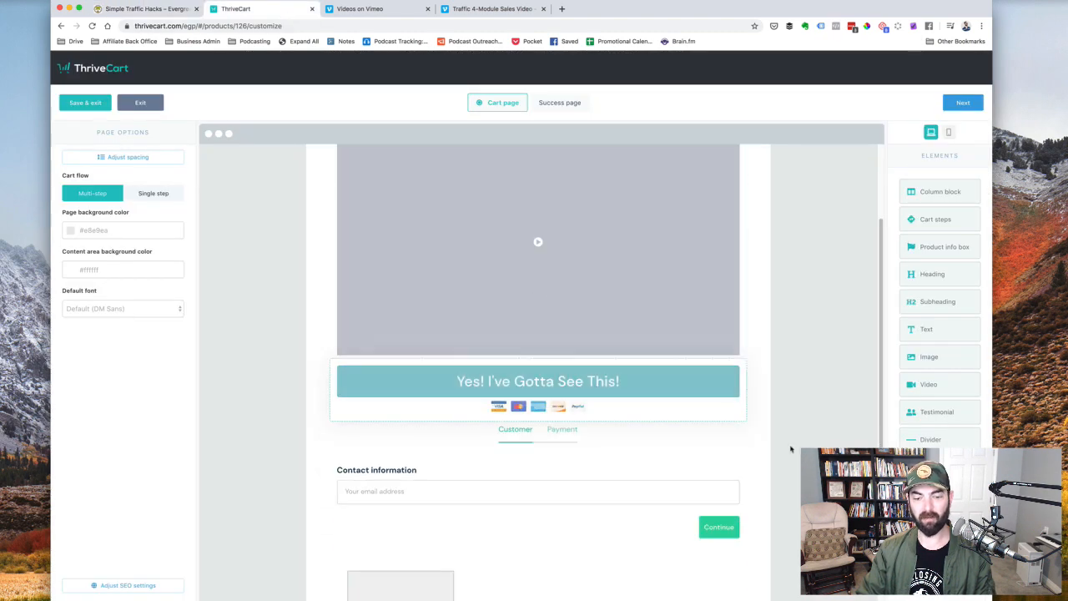
Step: Add a divider below the checkout button and set its card icons to None
drag(920, 439, 550, 442)
click(431, 412)
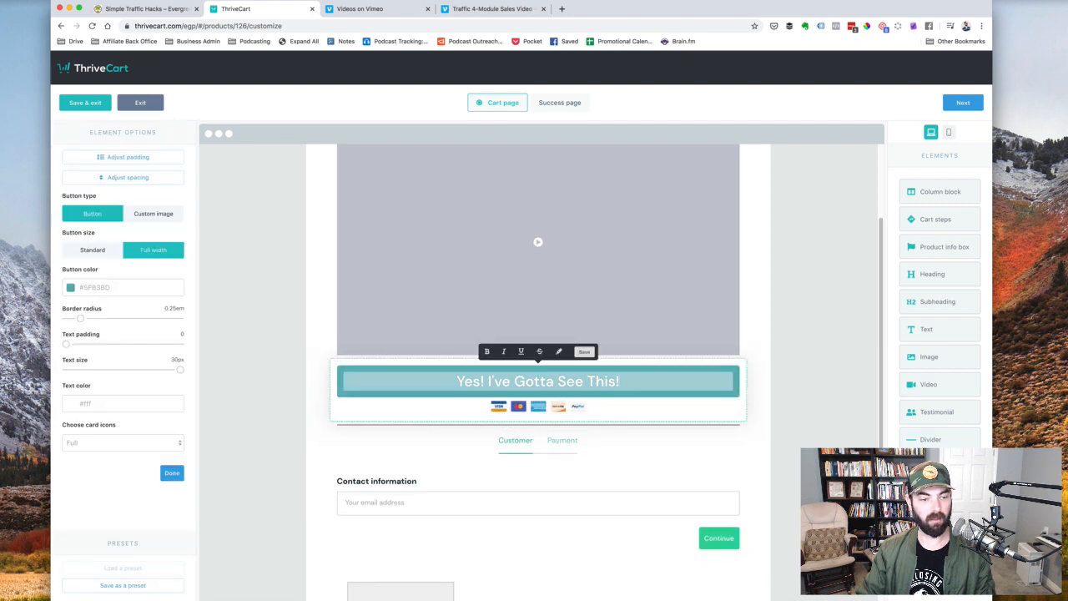
click(142, 441)
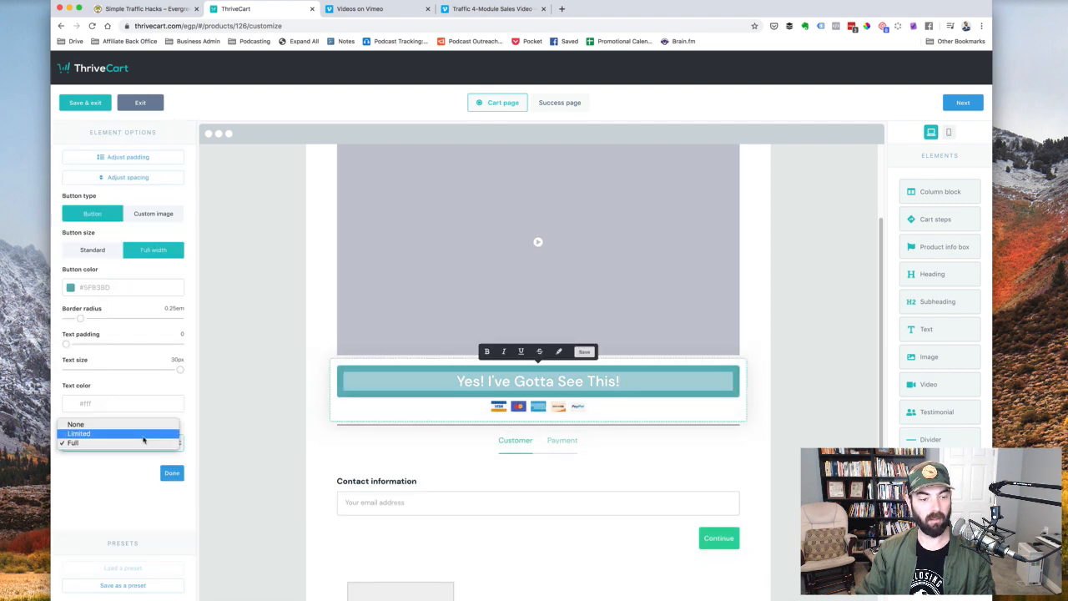
click(148, 424)
click(292, 426)
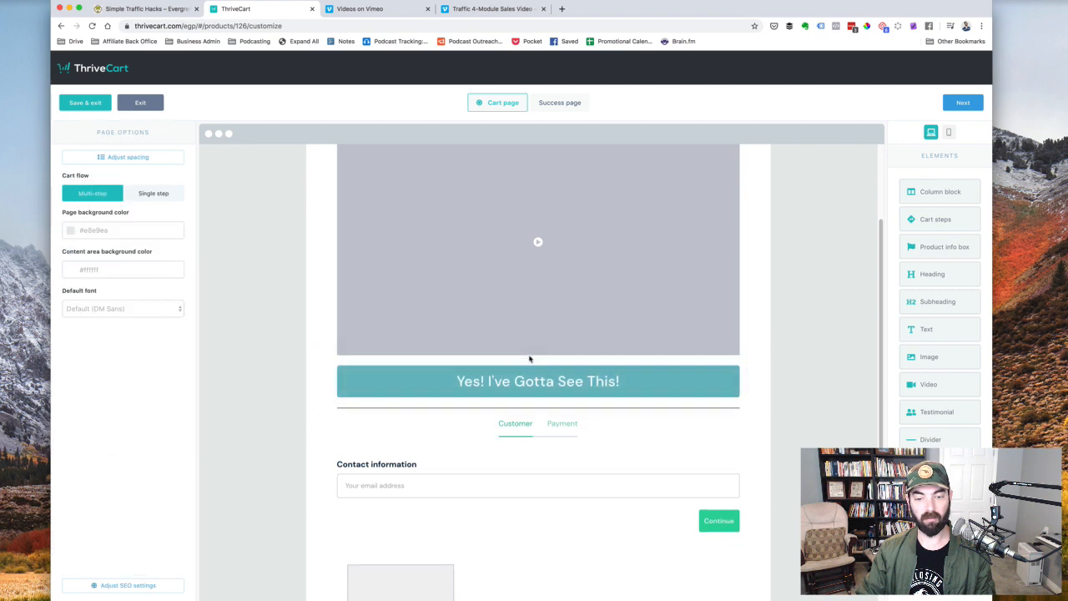
click(167, 10)
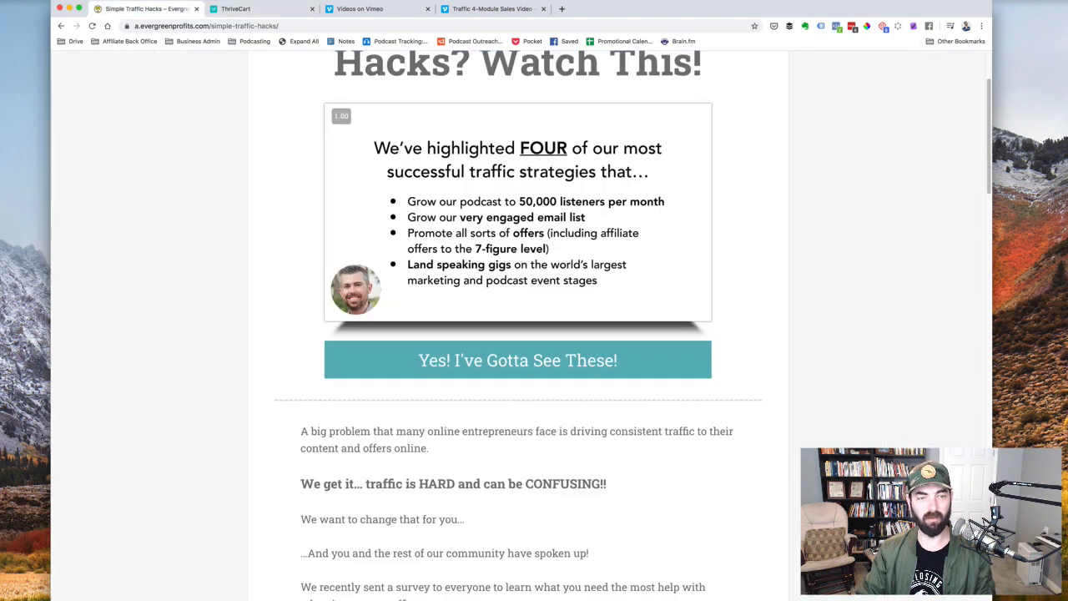
Step: Make the divider below the checkout button a dashed line
click(242, 8)
click(680, 408)
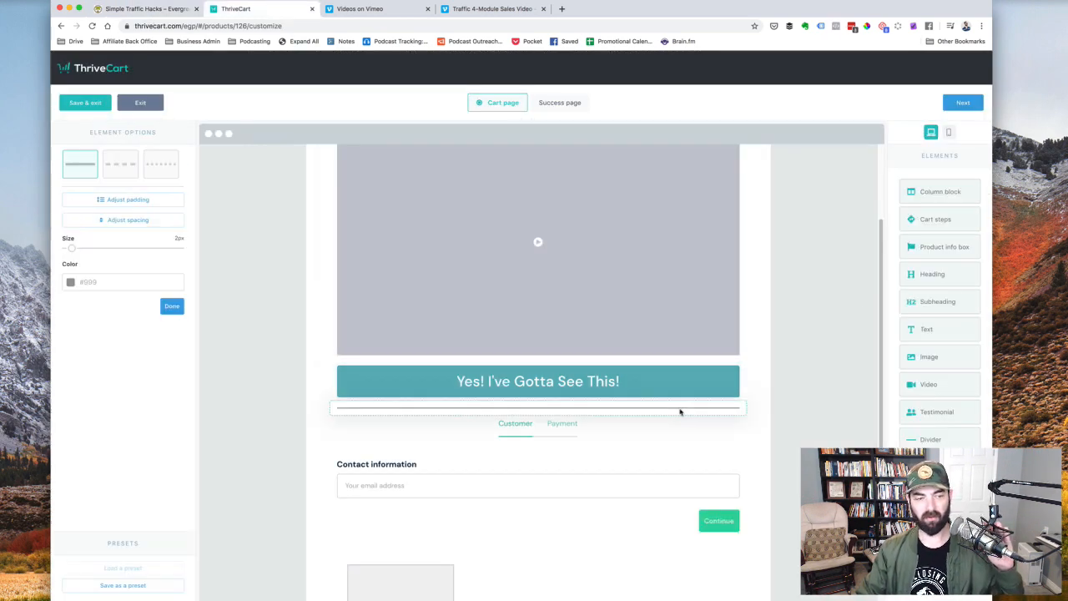
click(121, 171)
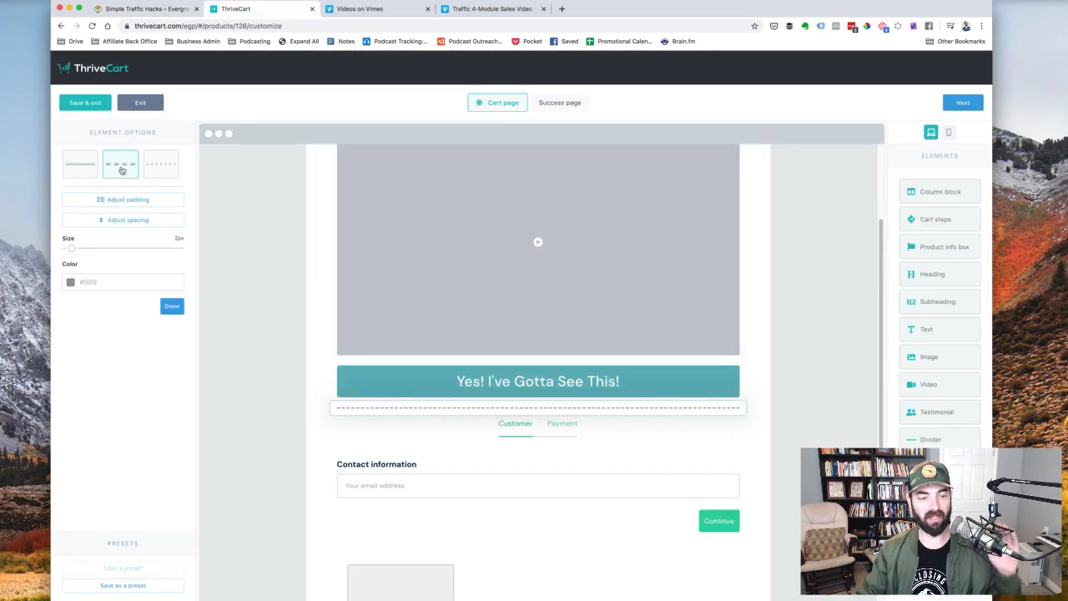
click(298, 392)
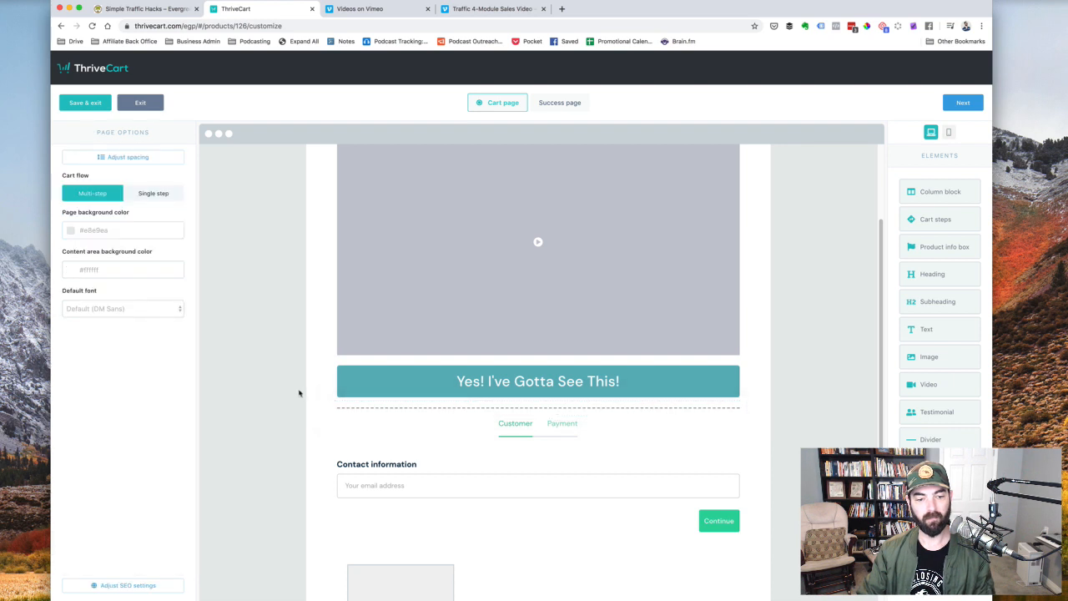
scroll(298, 392, up, 3)
Step: Recolour the 'Want Some Simple Traffic Hacks' headline to a dark grey
click(435, 224)
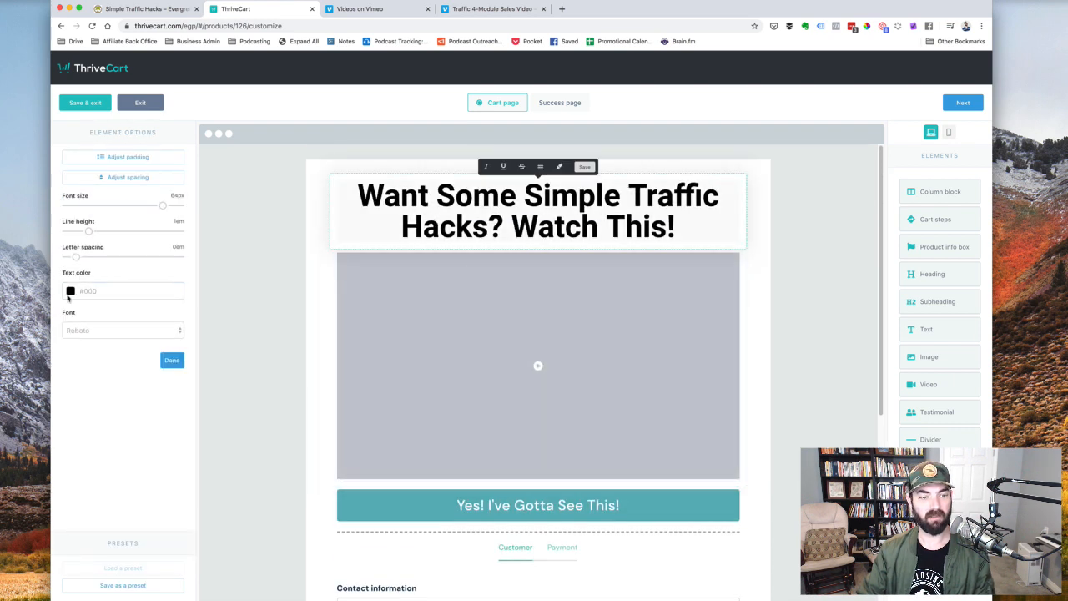
click(88, 290)
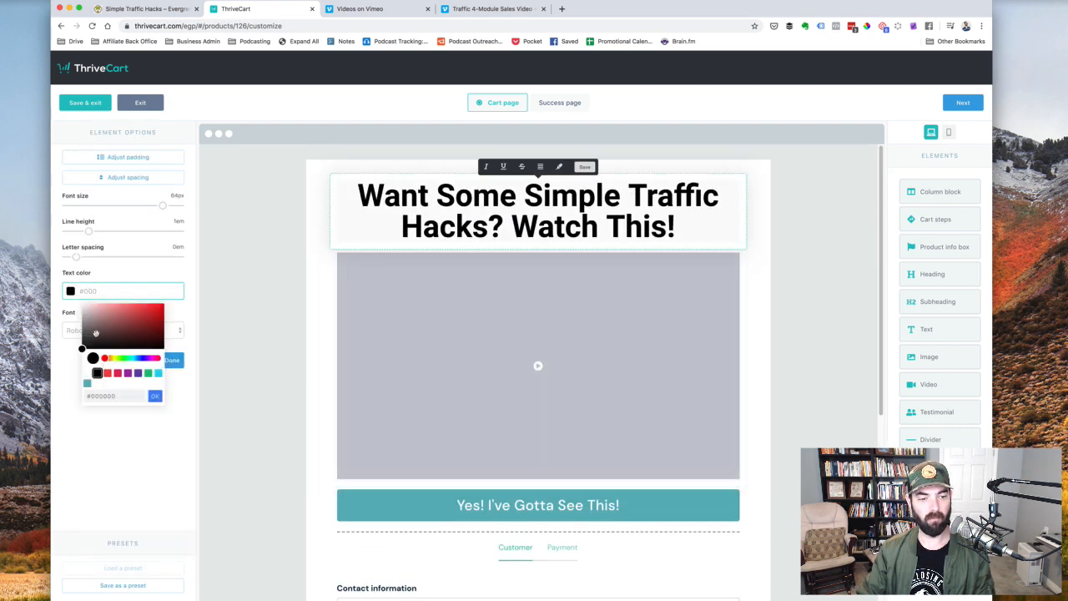
double_click(104, 395)
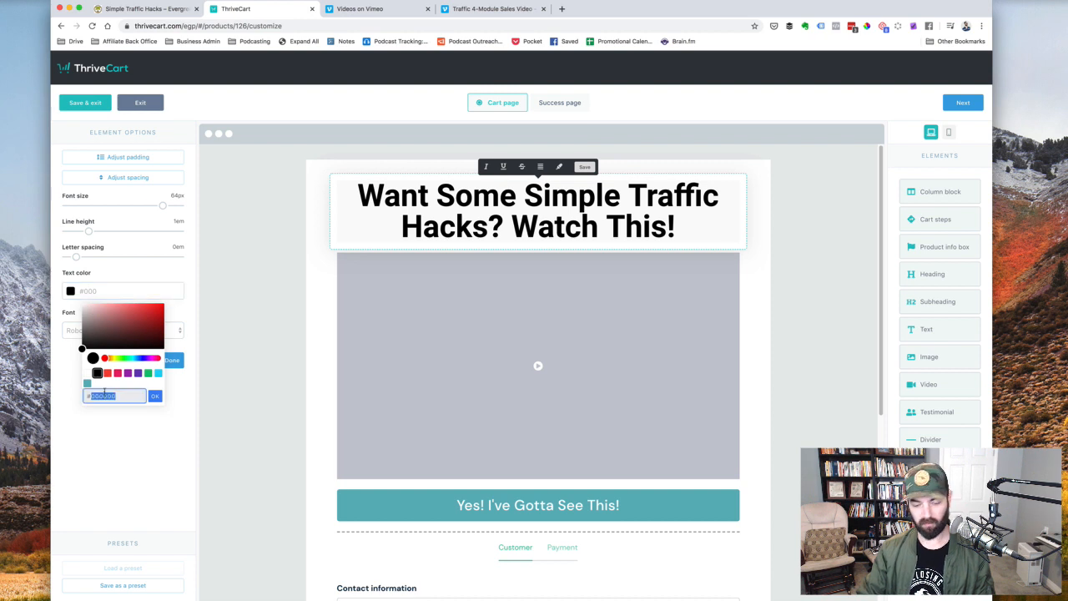
text(999)
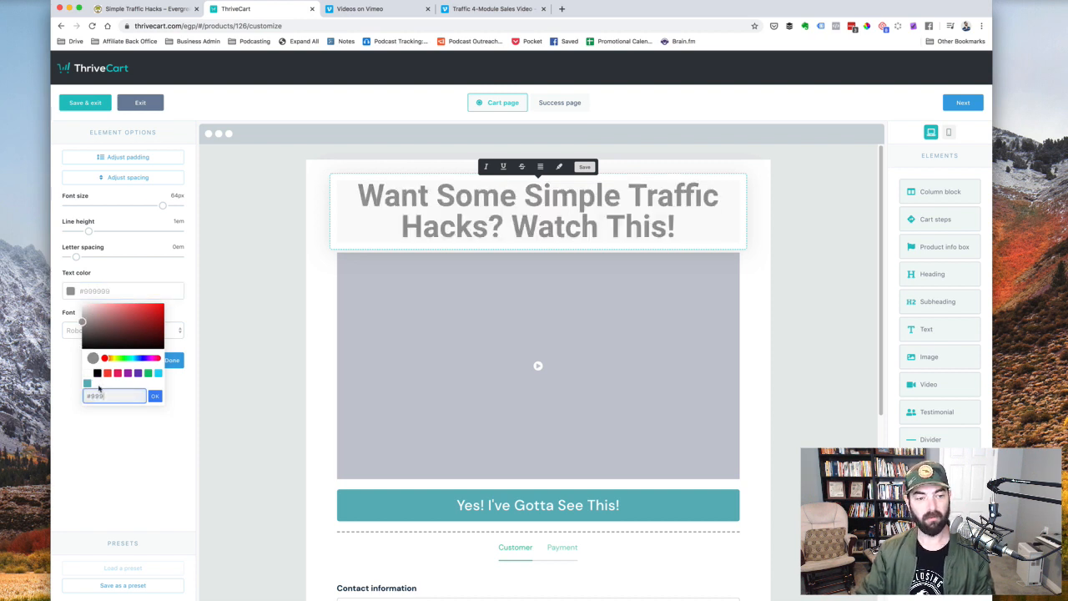
drag(82, 322, 82, 329)
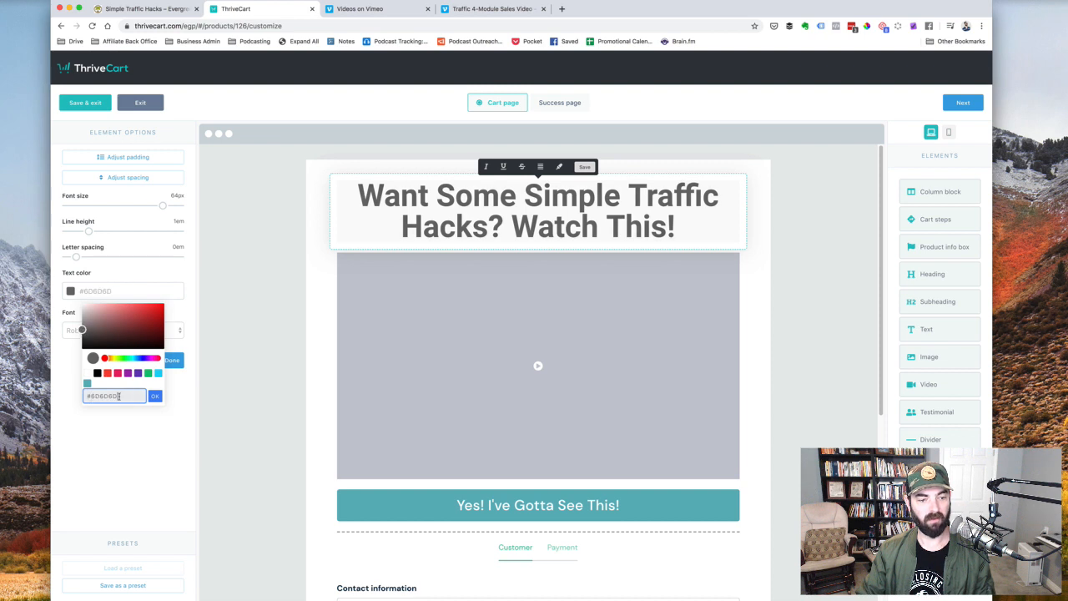
click(156, 396)
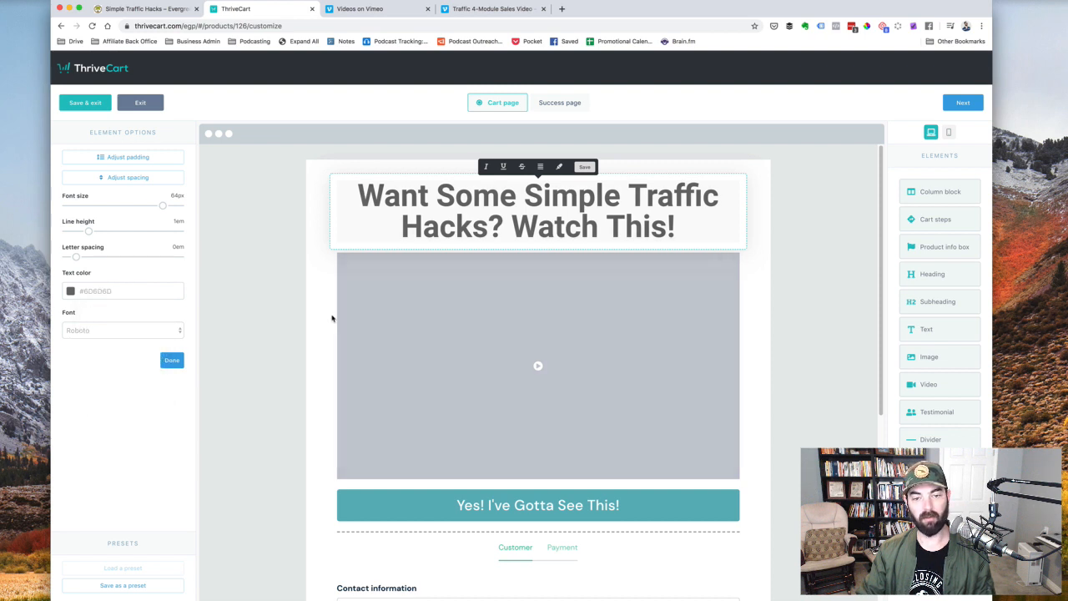
Step: Change the dashed divider's colour from #999999 to #6d6d6d
scroll(342, 334, down, 1)
click(346, 519)
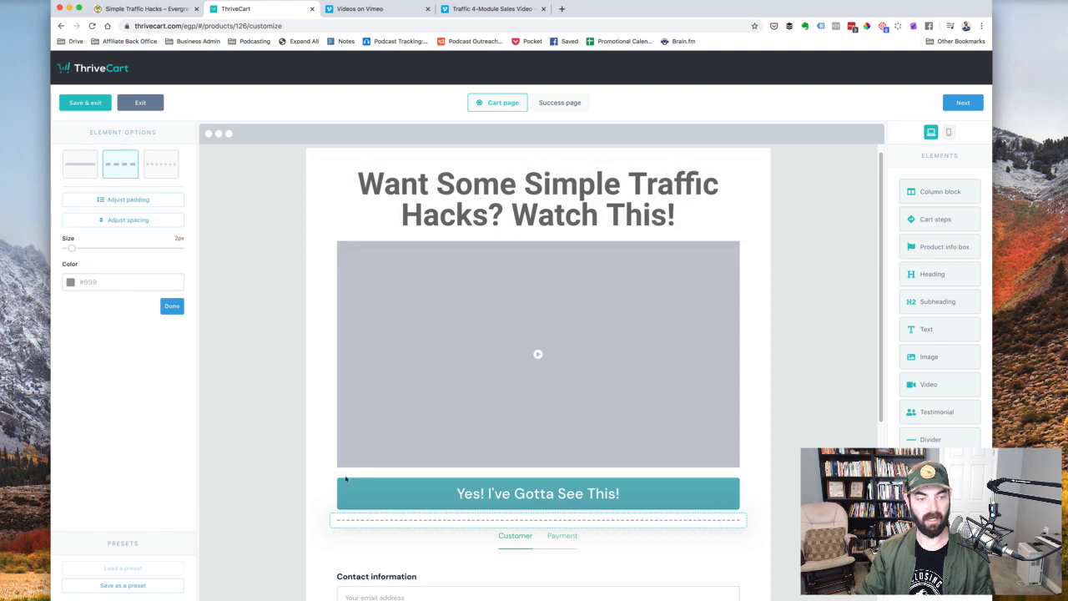
click(88, 281)
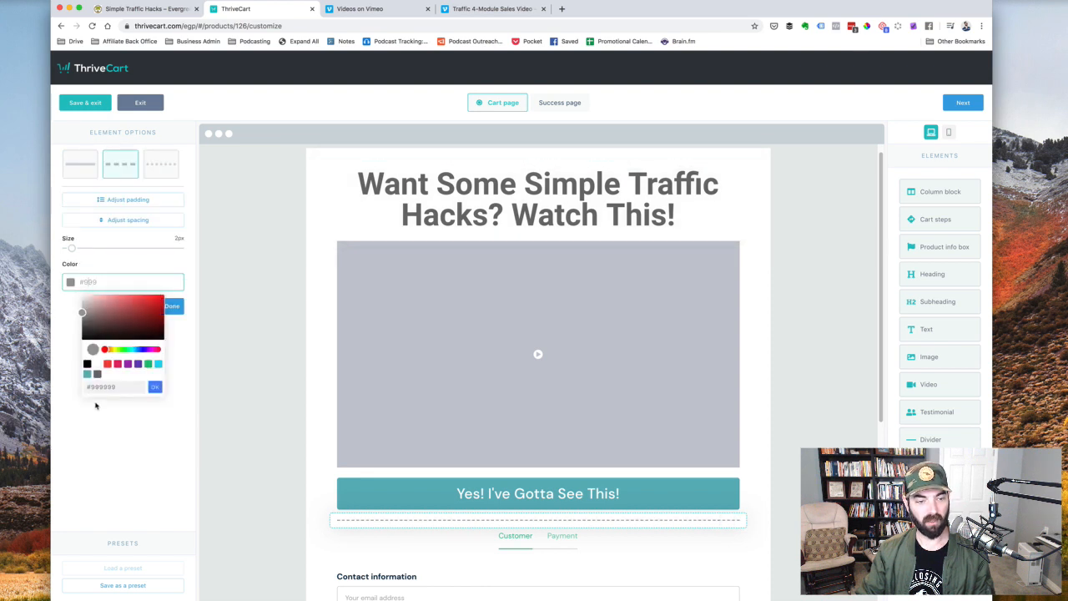
triple_click(117, 387)
text(#6)
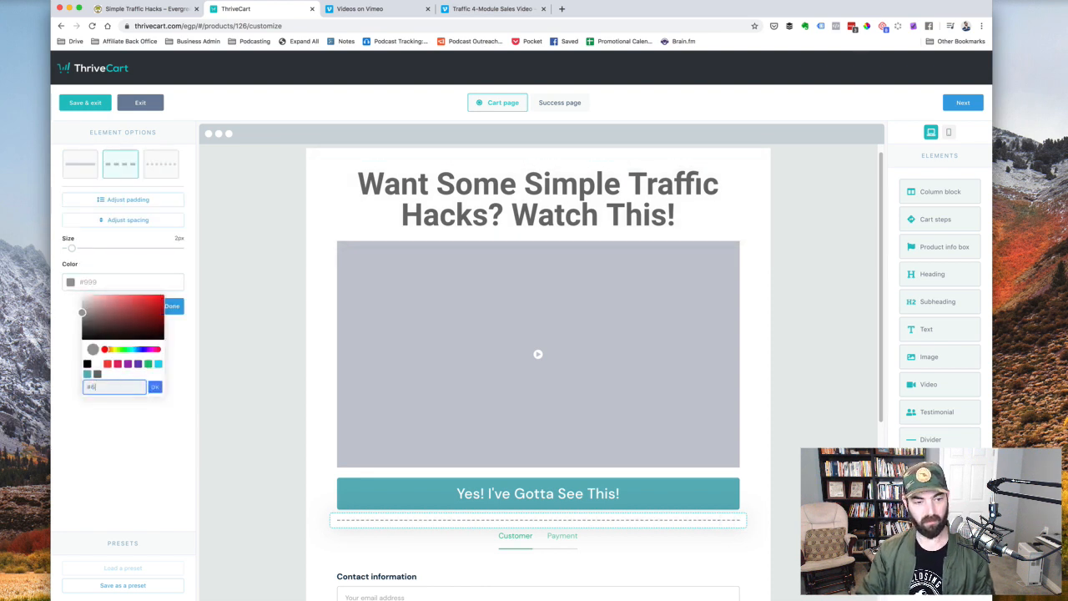
text(d6d6d)
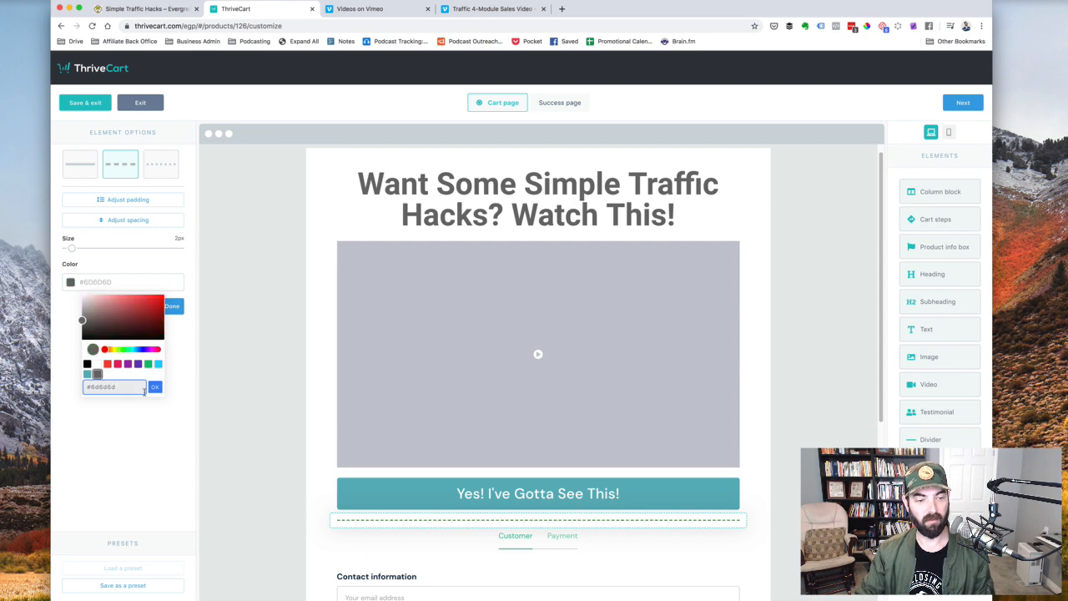
click(155, 387)
click(304, 514)
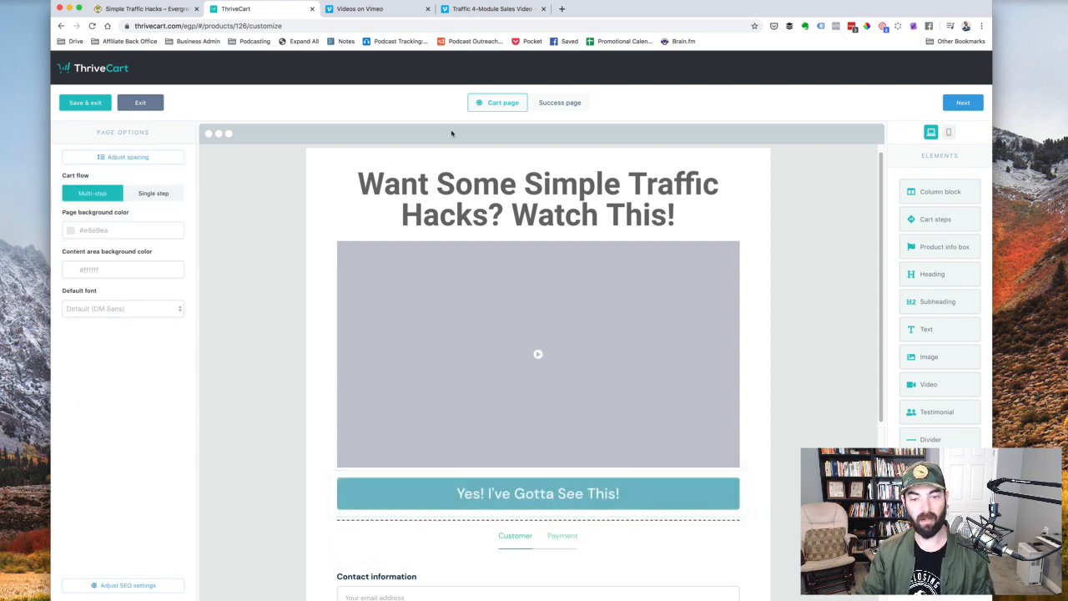
Step: Scroll through the Simple Traffic Hacks sales page to review its content
click(142, 8)
scroll(478, 198, up, 3)
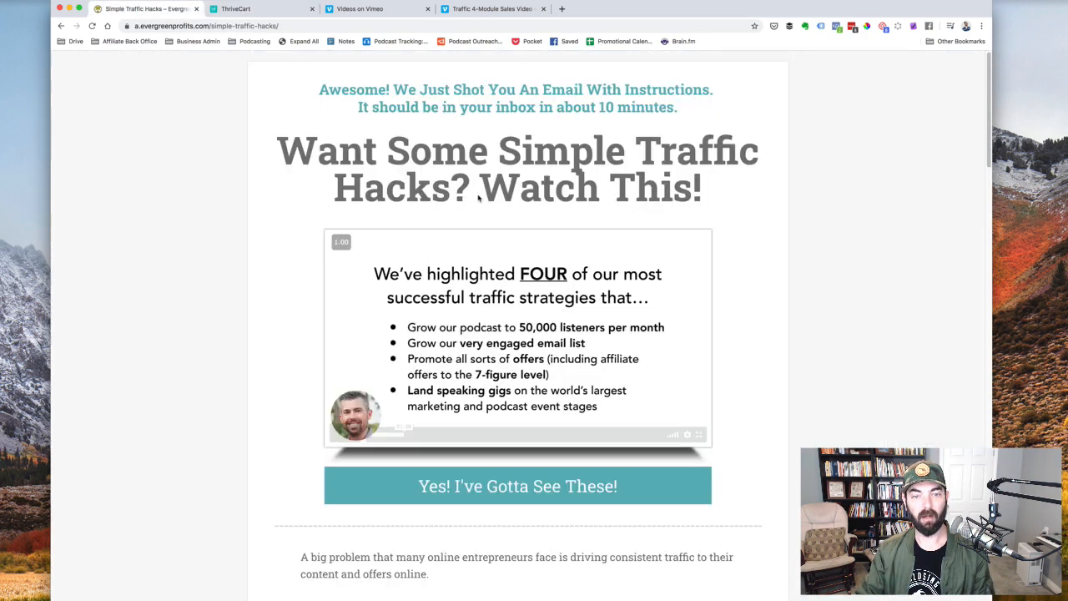
scroll(464, 237, down, 2)
scroll(401, 401, down, 4)
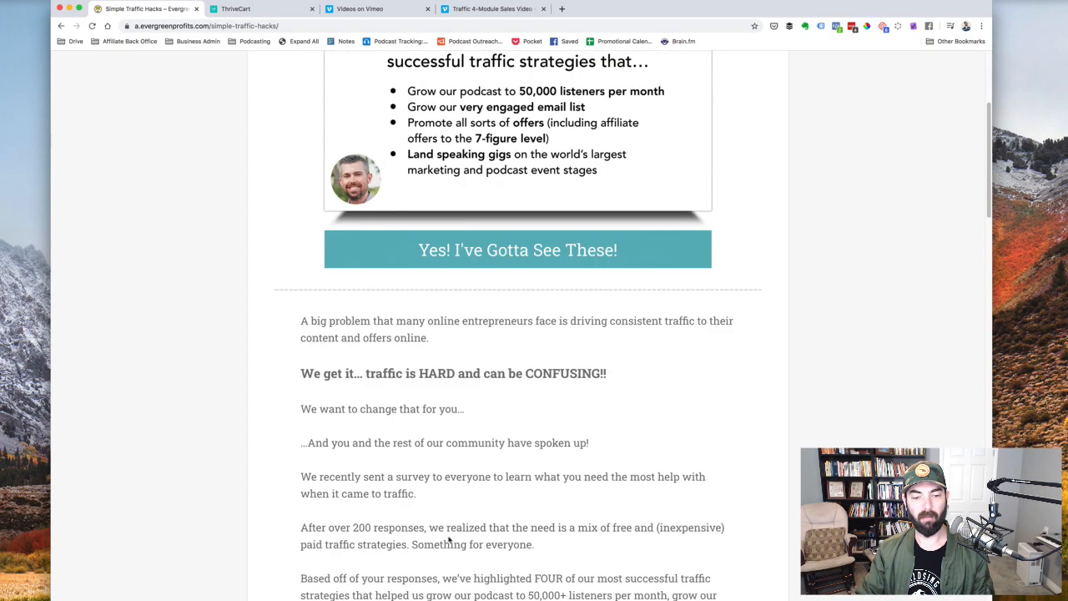
scroll(400, 484, down, 3)
scroll(381, 388, up, 2)
scroll(475, 378, down, 5)
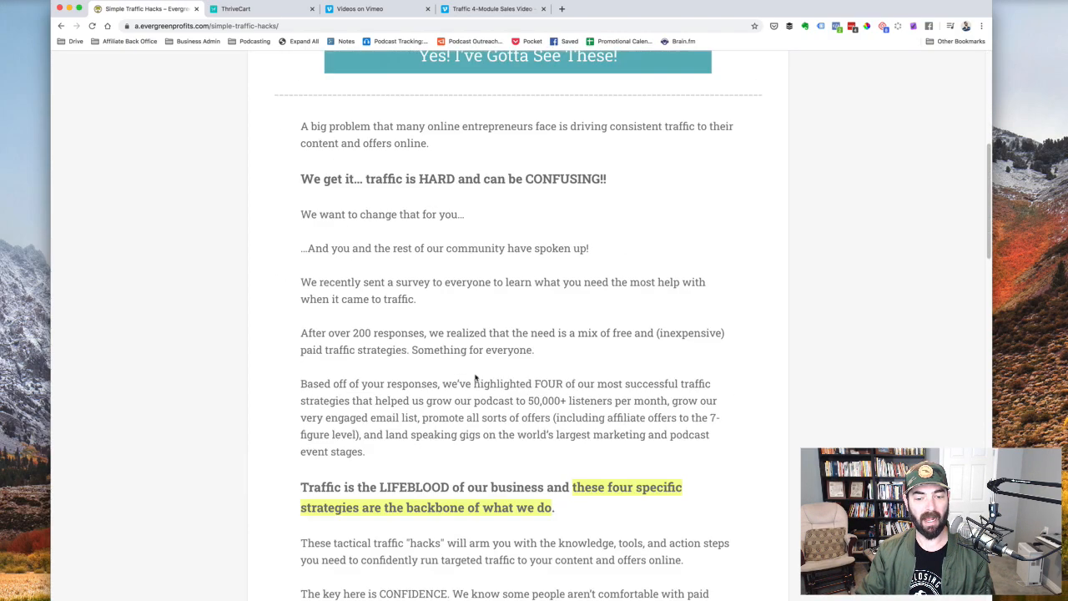
scroll(475, 378, up, 5)
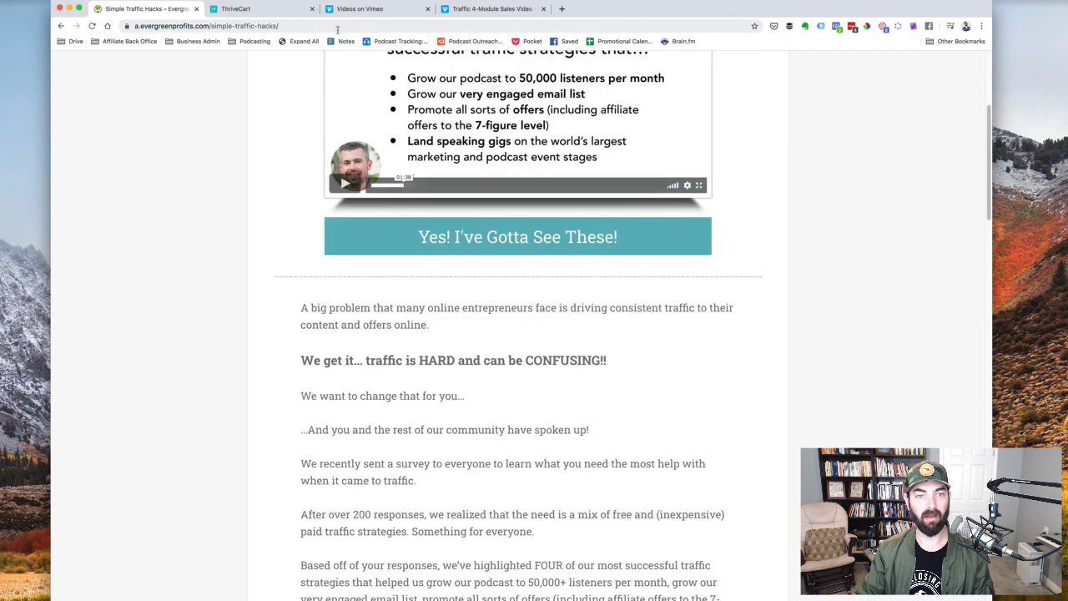
scroll(212, 372, down, 1)
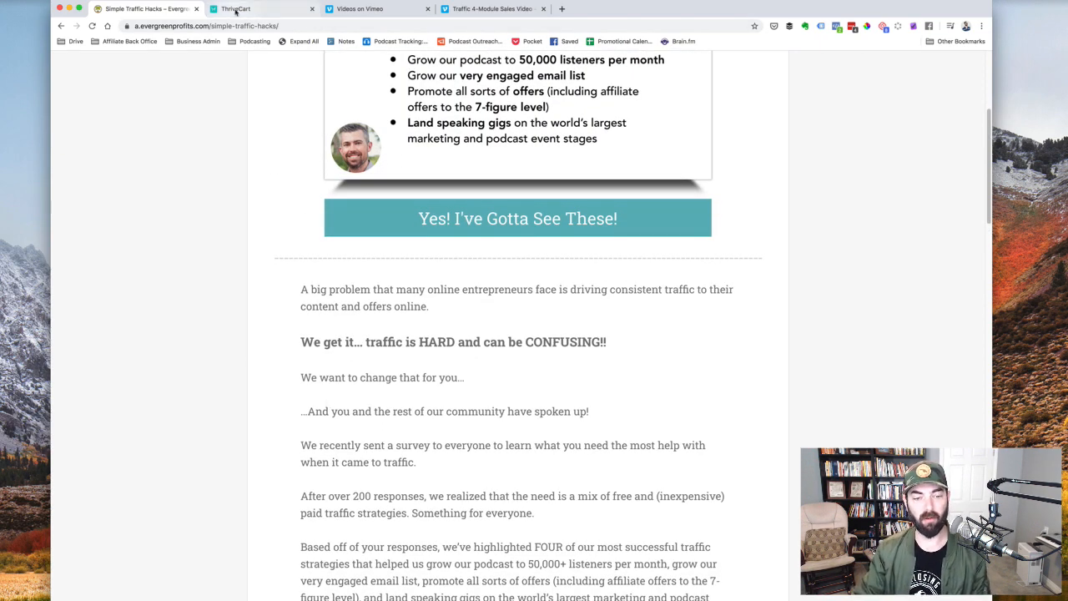
Step: Drag a Text element onto the cart page below the Yes! button
click(235, 10)
scroll(567, 470, down, 3)
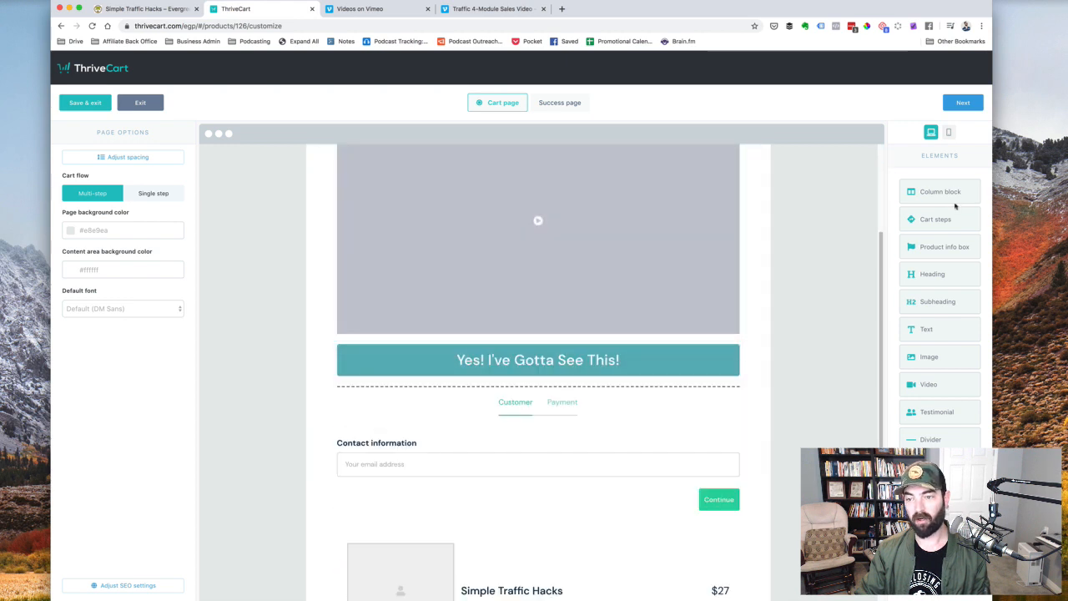
drag(937, 331, 596, 395)
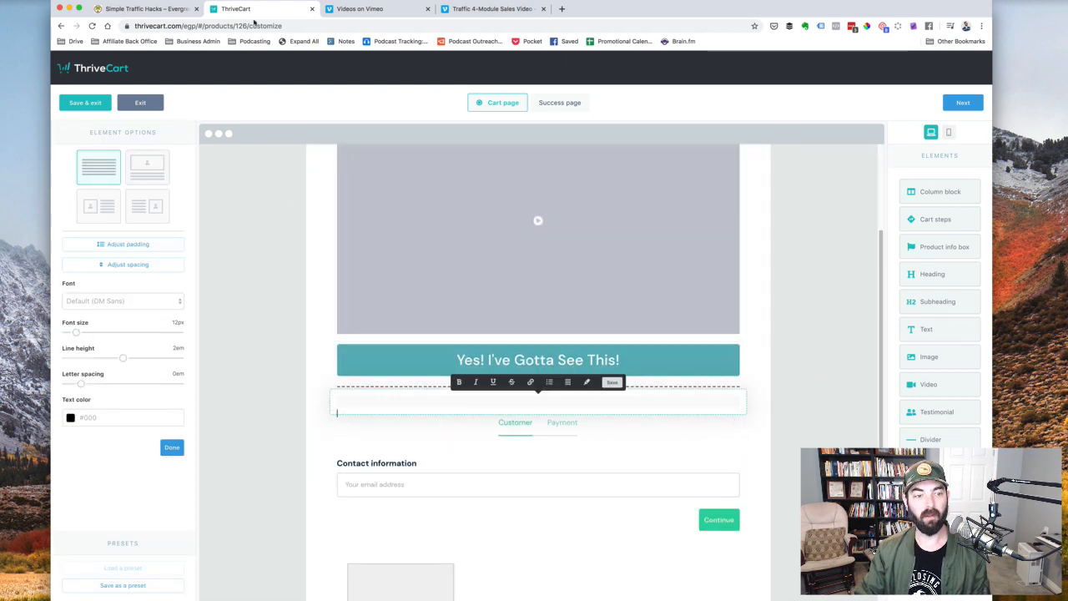
Step: Copy the sales page body copy from the big-problem paragraph and paste it into the text block
click(157, 10)
scroll(422, 248, down, 2)
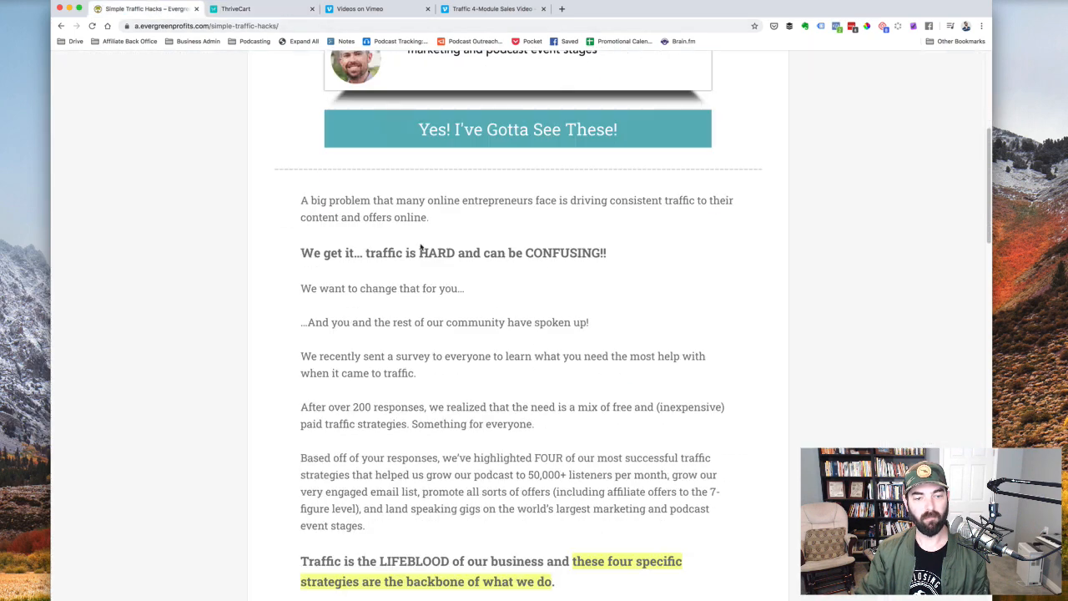
drag(301, 202, 518, 522)
scroll(454, 375, down, 3)
scroll(493, 353, down, 2)
right_click(479, 515)
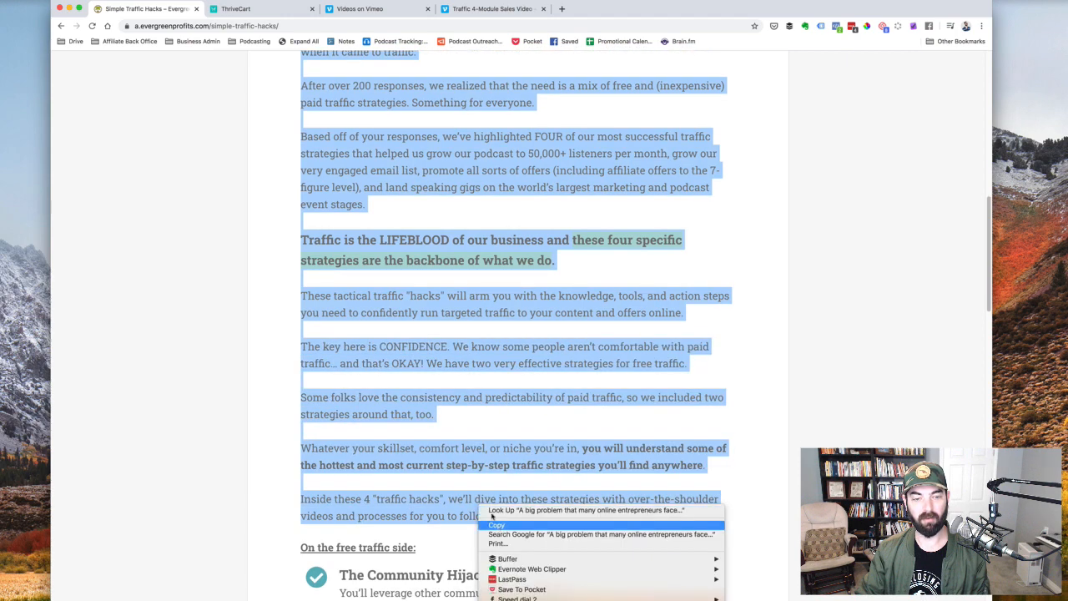
click(497, 524)
click(236, 9)
key(super+v)
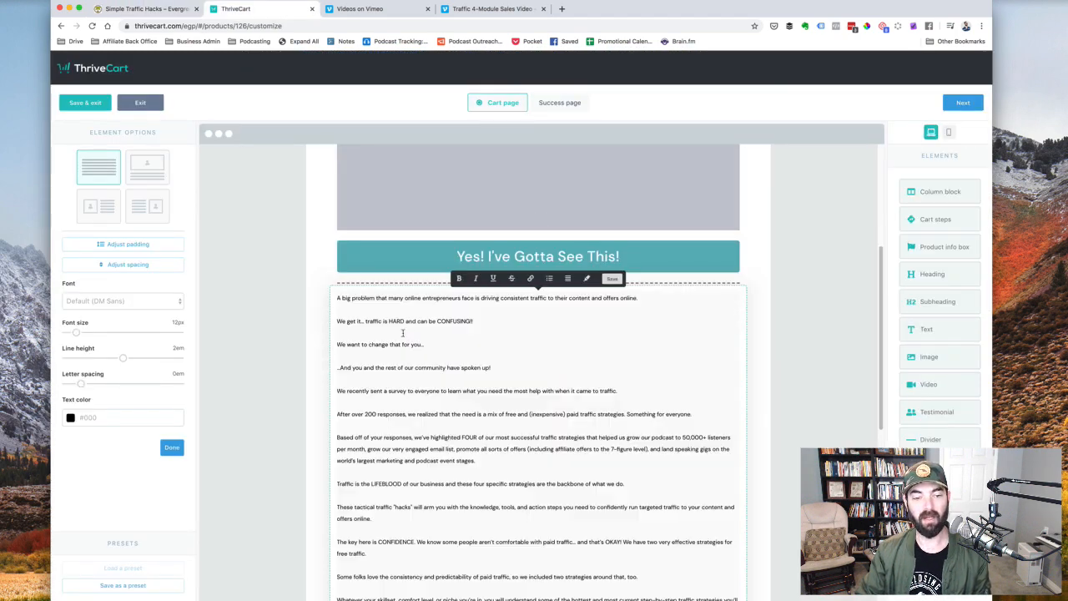
scroll(442, 375, down, 3)
scroll(444, 378, up, 3)
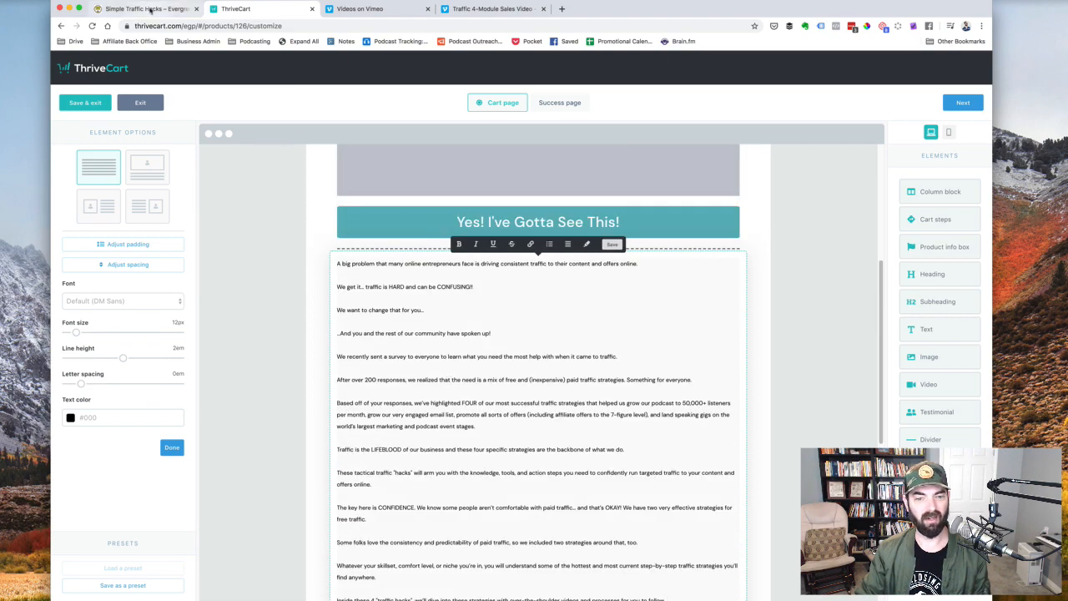
Step: Clear the sales page selection and select the 'We get it… traffic is HARD' line in the editor
click(153, 10)
click(484, 393)
scroll(482, 367, up, 4)
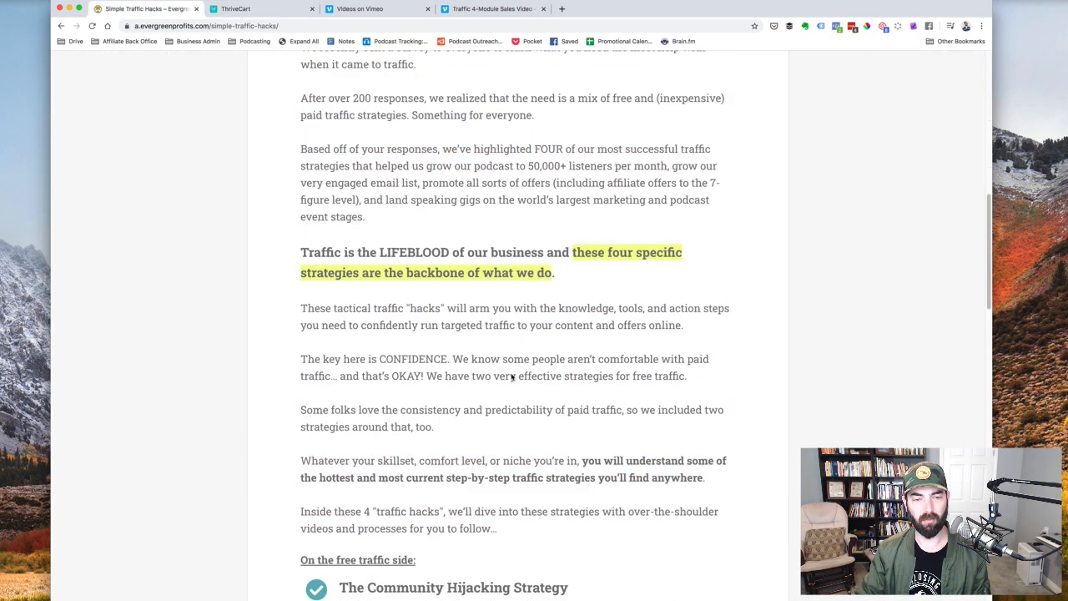
scroll(478, 319, up, 1)
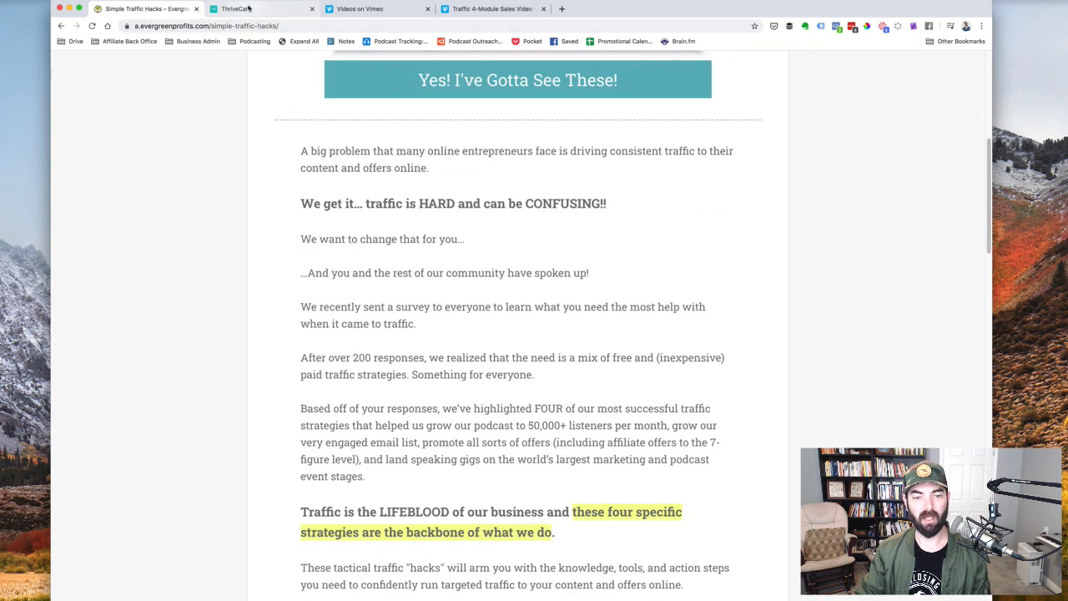
click(247, 8)
drag(491, 285, 337, 283)
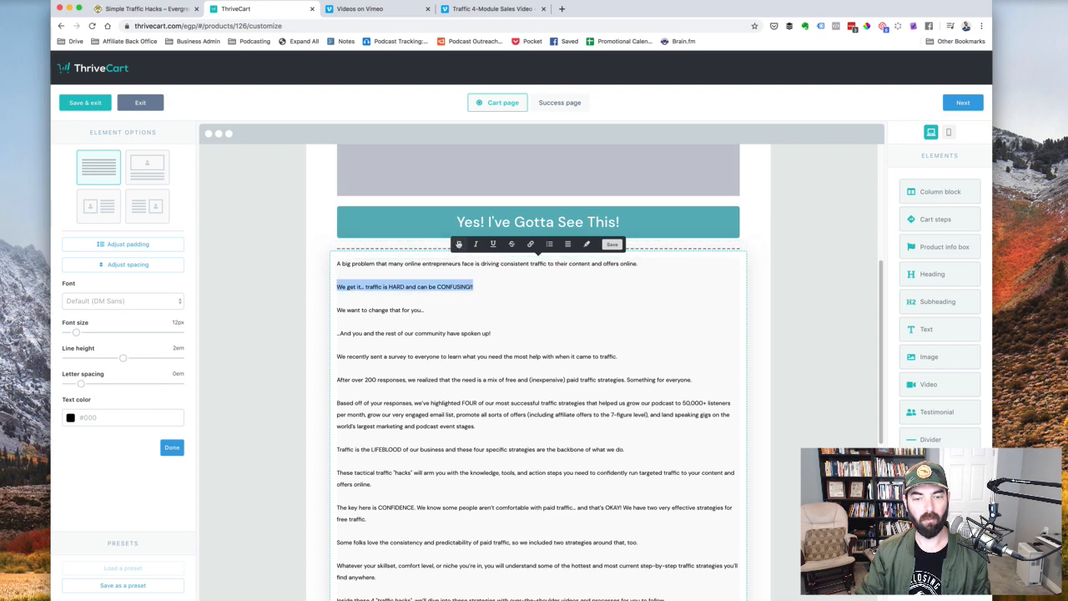
Step: Bold the 'We get it…' line and the 'Traffic is the LIFEBLOOD' line, matching the sales page
click(459, 245)
click(169, 7)
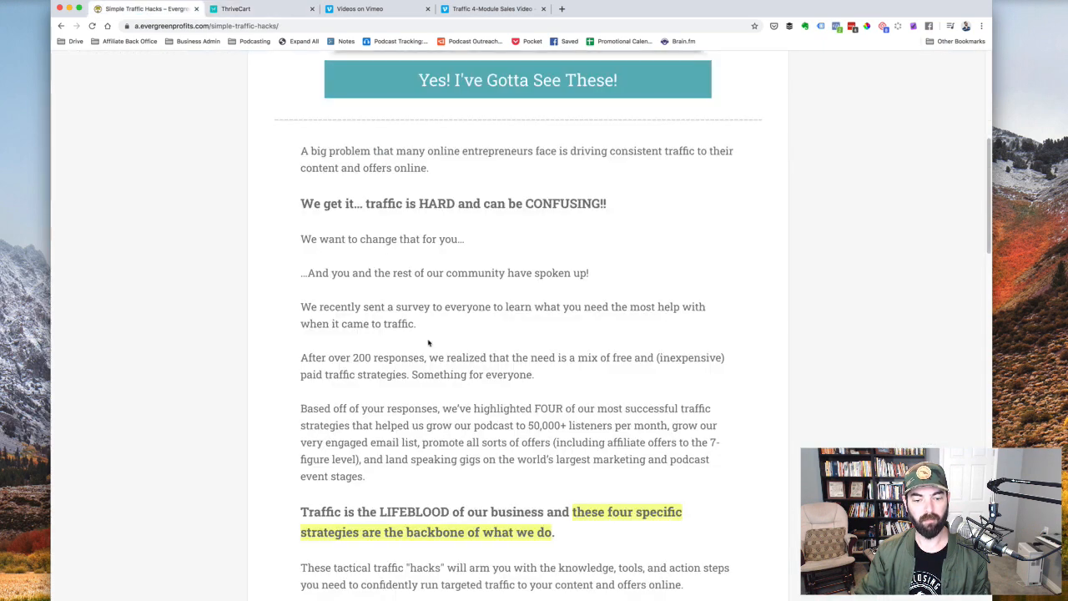
scroll(428, 342, down, 2)
drag(575, 479, 302, 455)
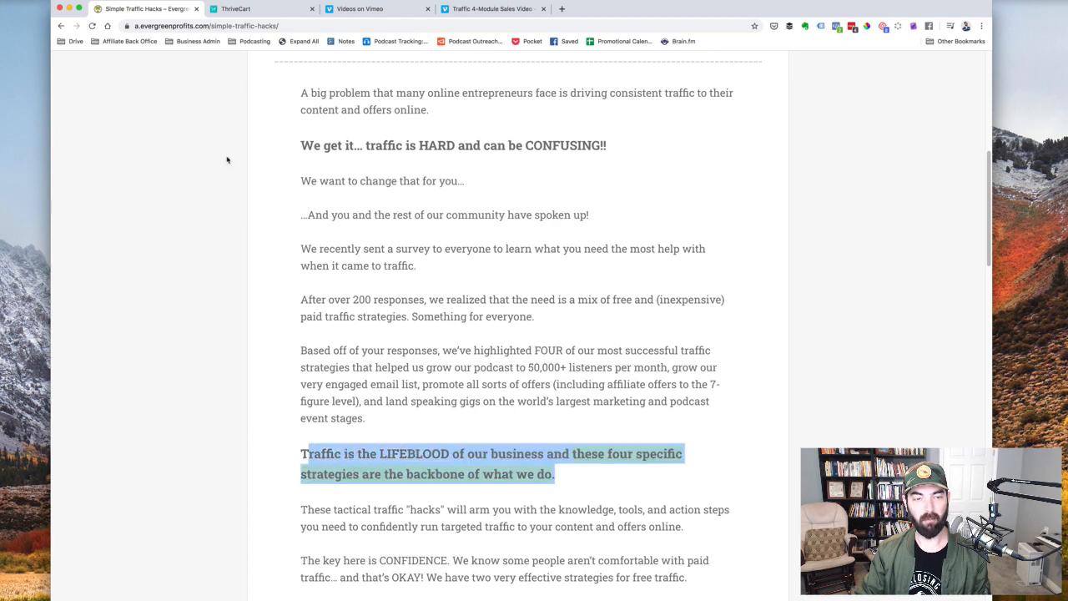
click(238, 8)
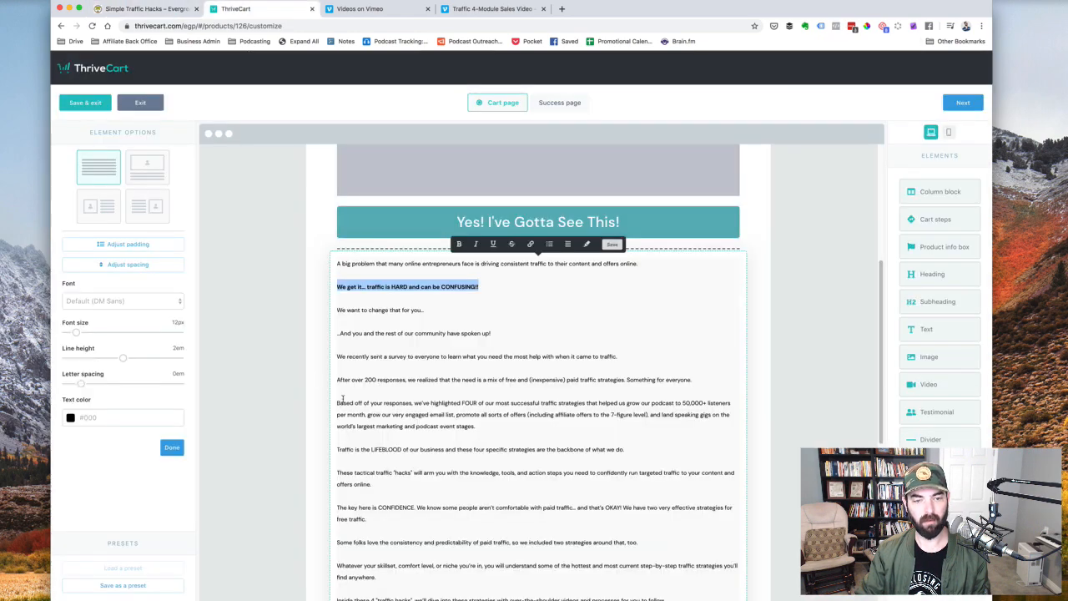
click(630, 448)
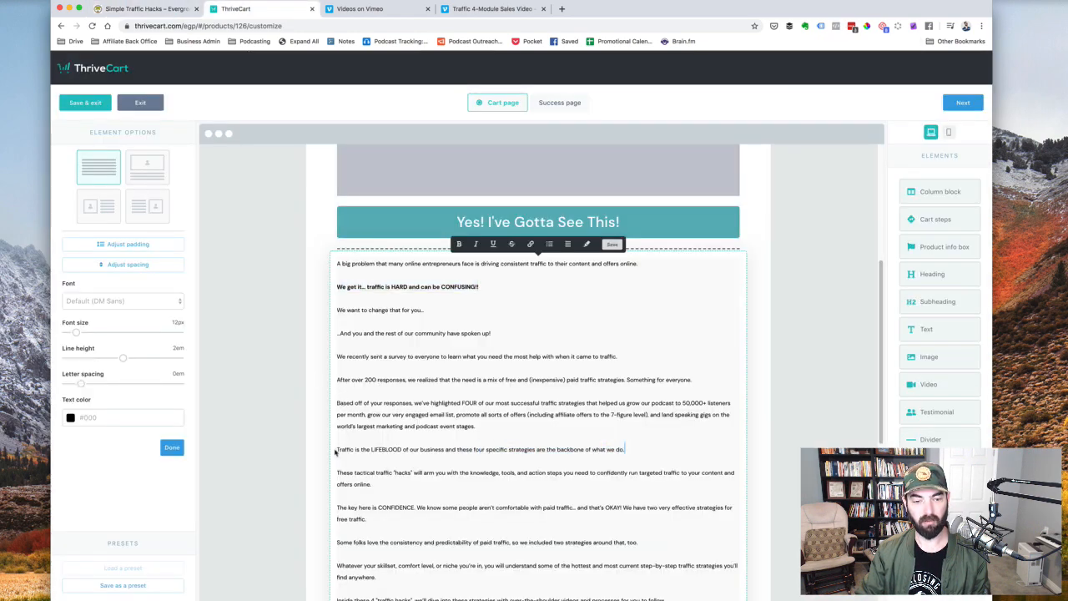
shift+click(337, 451)
click(459, 244)
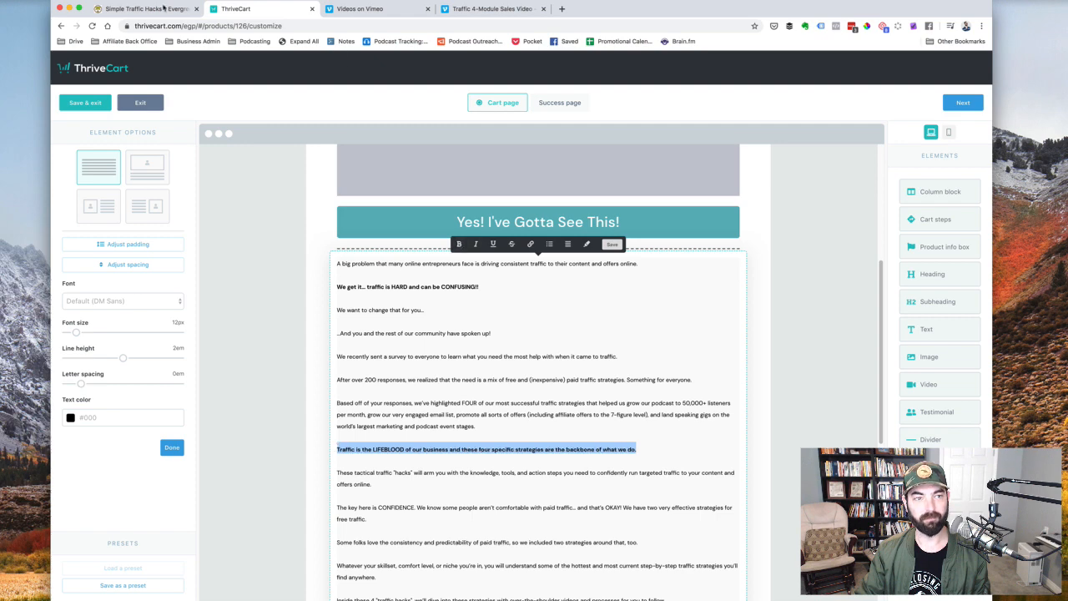
Step: Bold the 'you will understand…' sentence after checking its emphasis on the sales page
key(ctrl+shift+Tab)
scroll(418, 313, down, 2)
click(468, 391)
scroll(543, 392, down, 5)
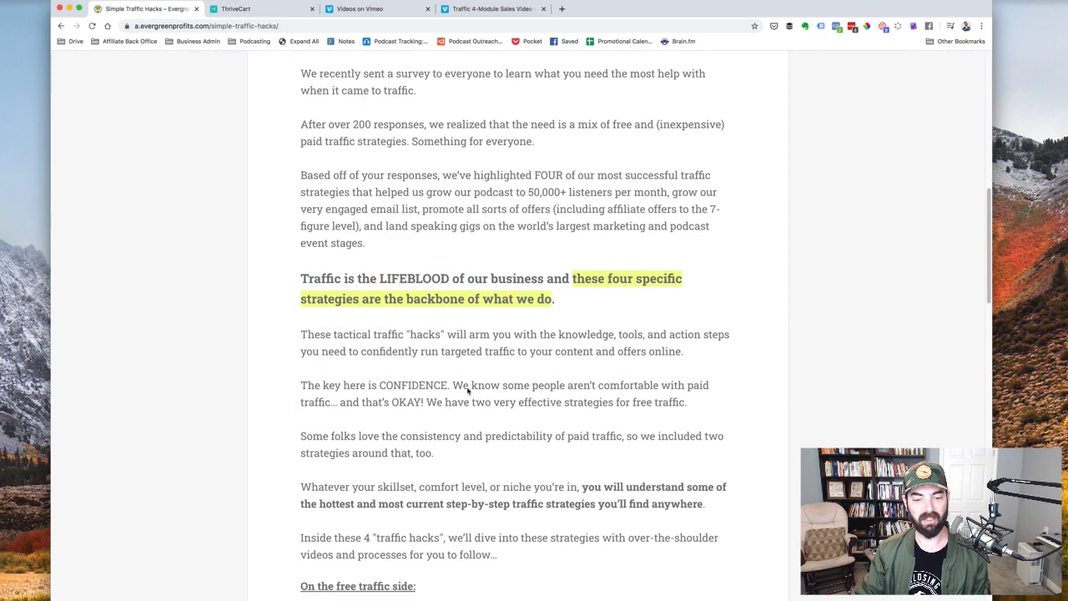
drag(582, 379, 729, 409)
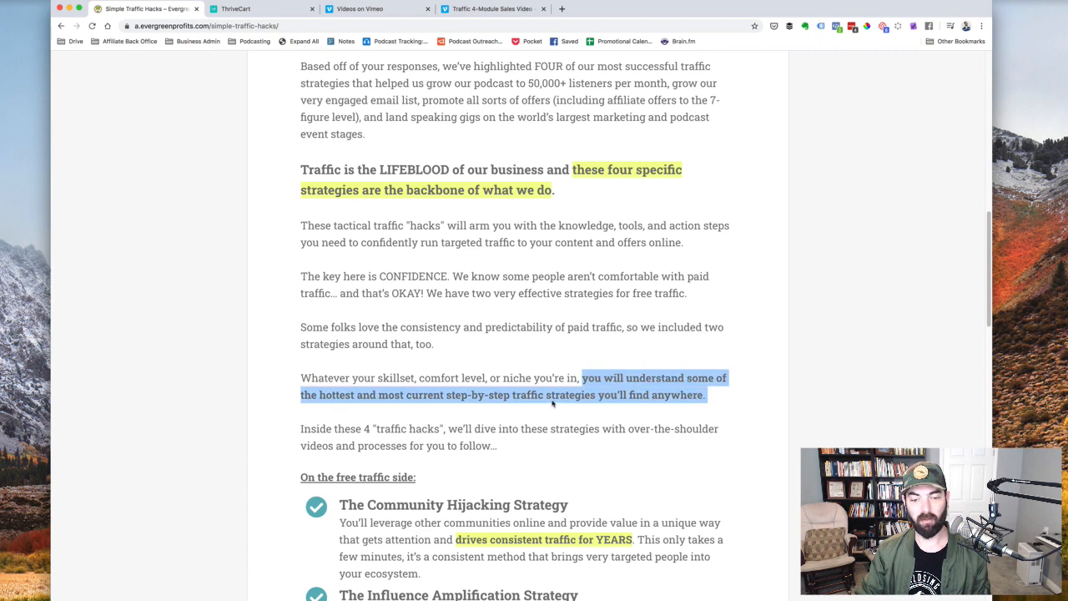
click(269, 9)
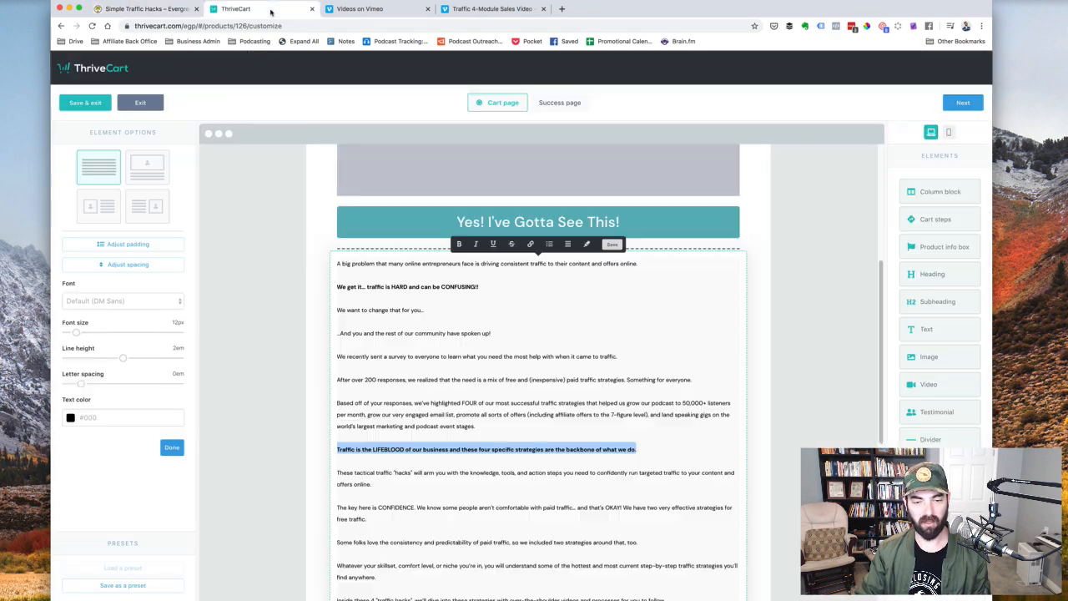
scroll(420, 438, down, 2)
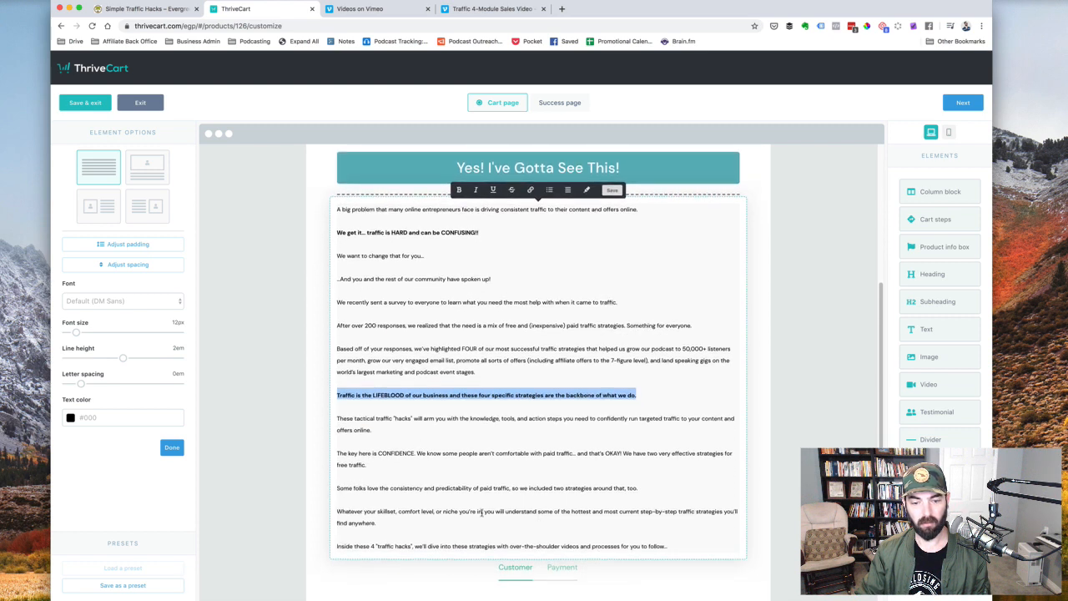
drag(482, 513, 362, 520)
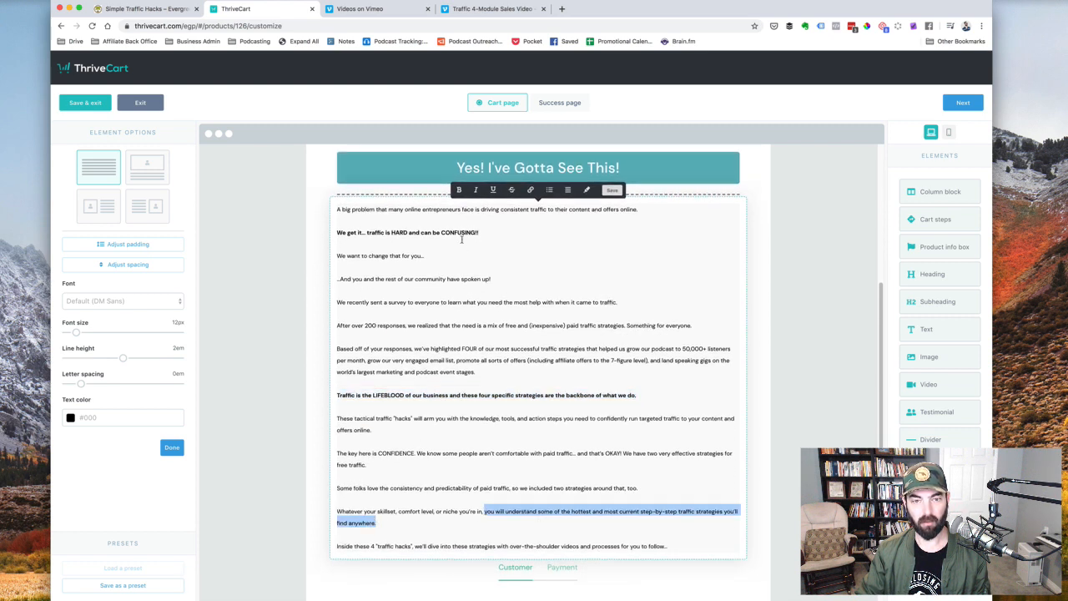
click(458, 189)
click(268, 224)
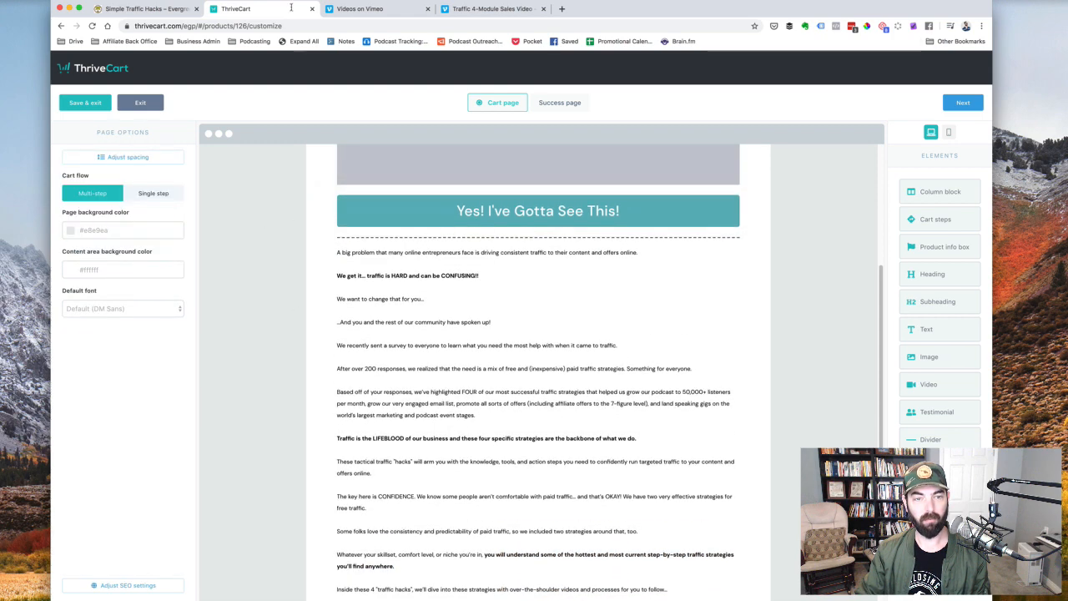
click(423, 354)
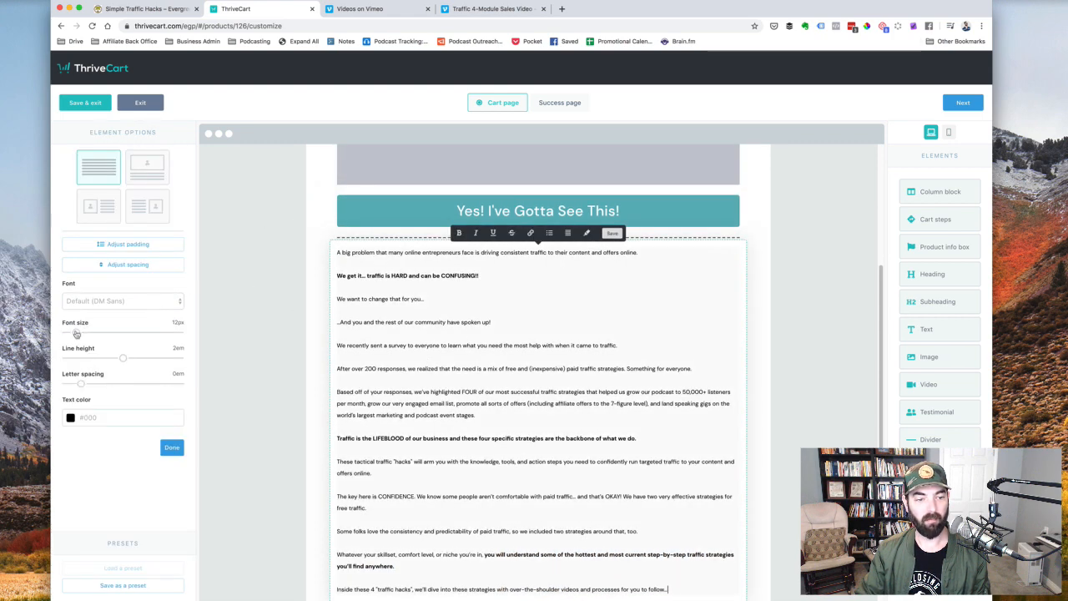
Step: Increase the sales copy font size to 21px
mouse_move(80, 335)
mouse_down()
mouse_move(122, 337)
mouse_move(119, 359)
mouse_move(81, 358)
mouse_up()
click(258, 339)
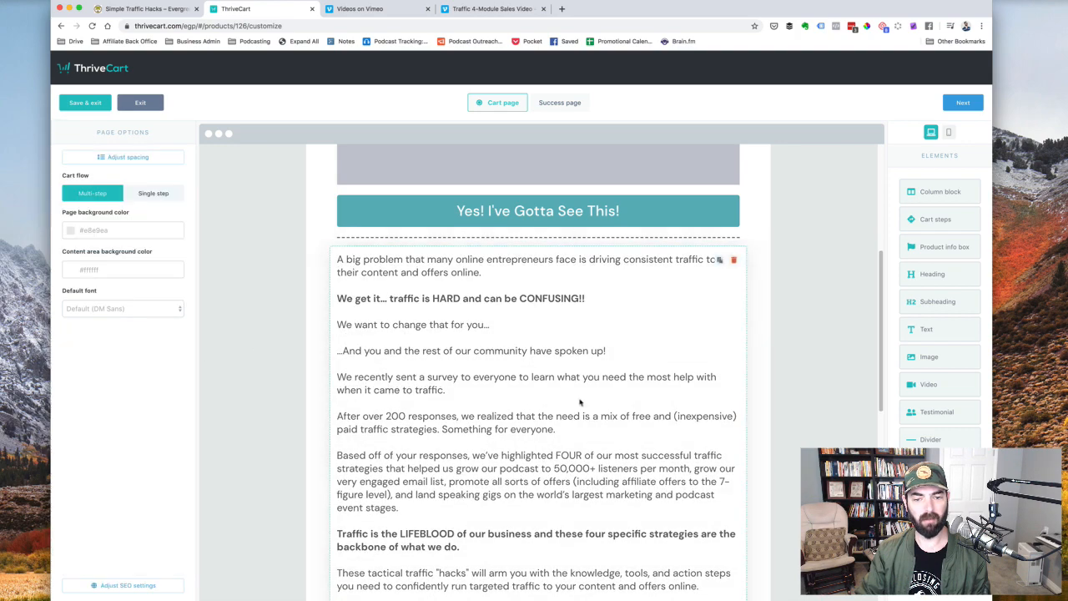
click(151, 9)
scroll(301, 159, up, 5)
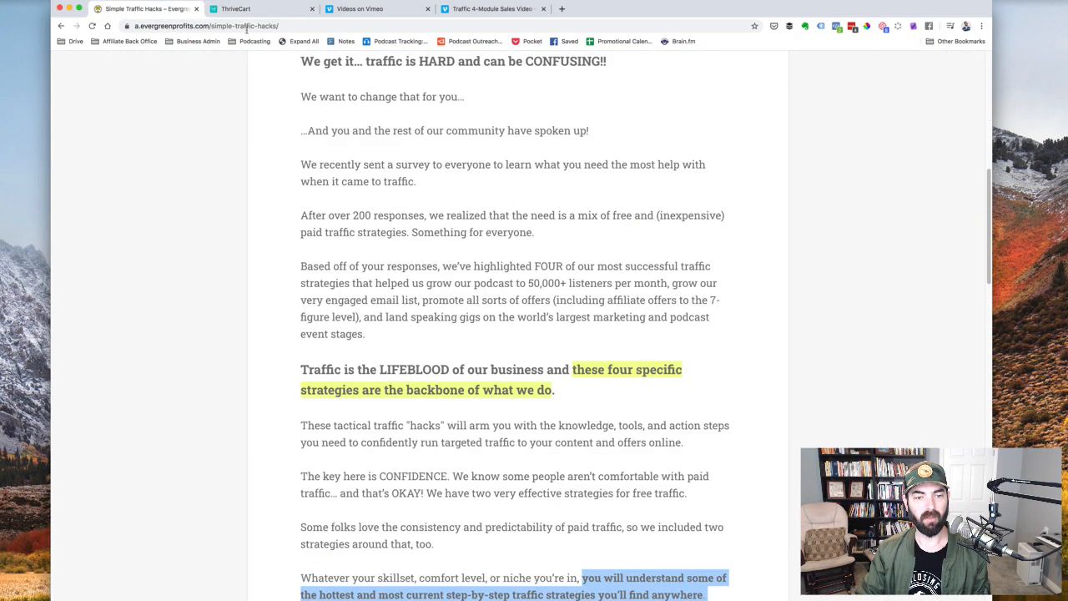
click(239, 9)
Step: Set the sales copy text colour to #6d6d6d and its font to Roboto
click(341, 351)
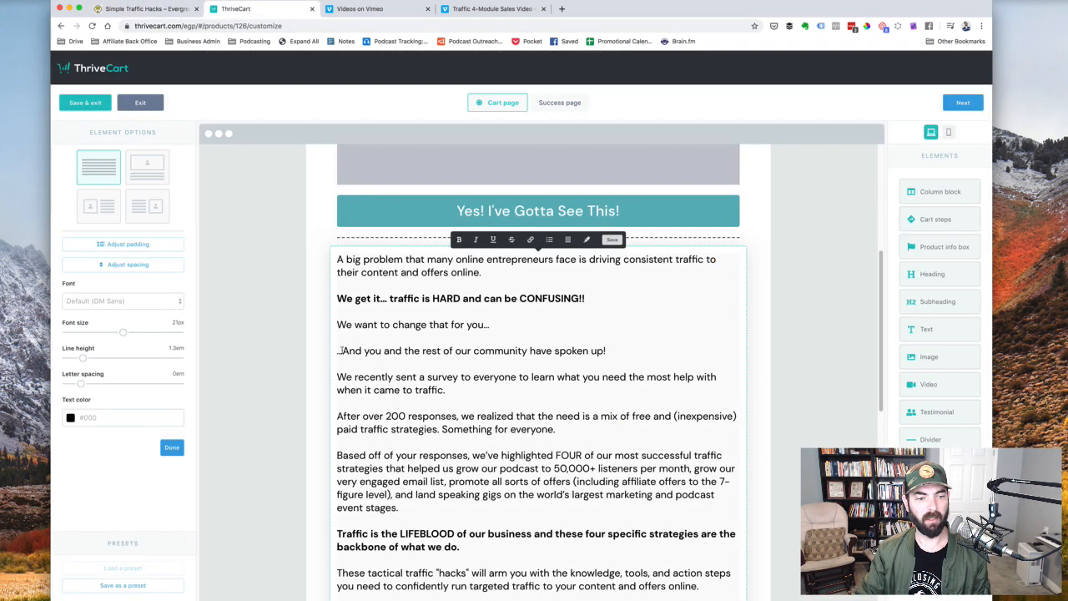
click(111, 420)
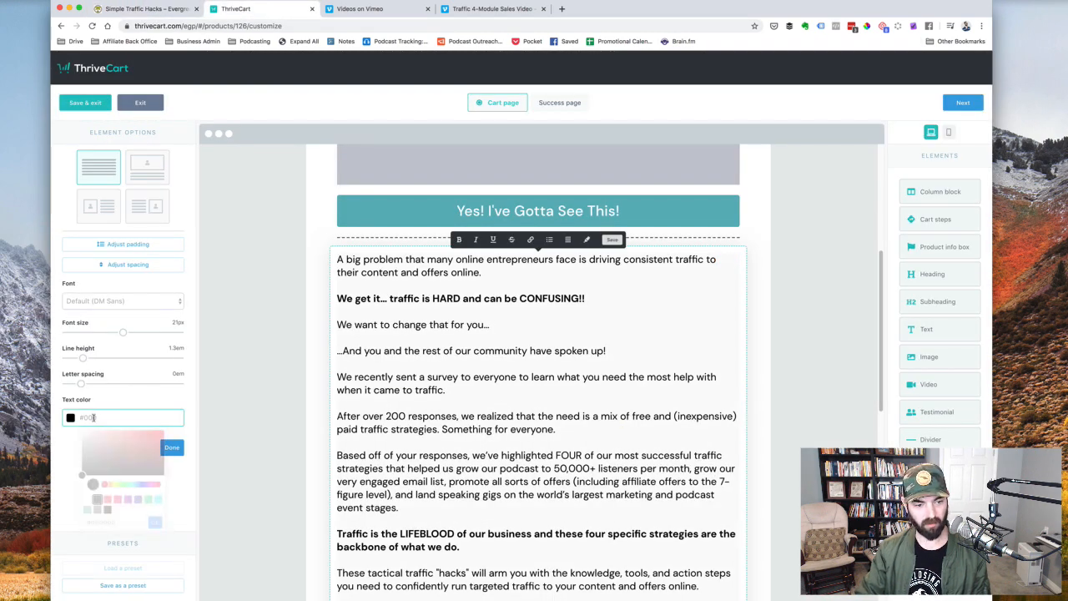
click(106, 420)
double_click(107, 523)
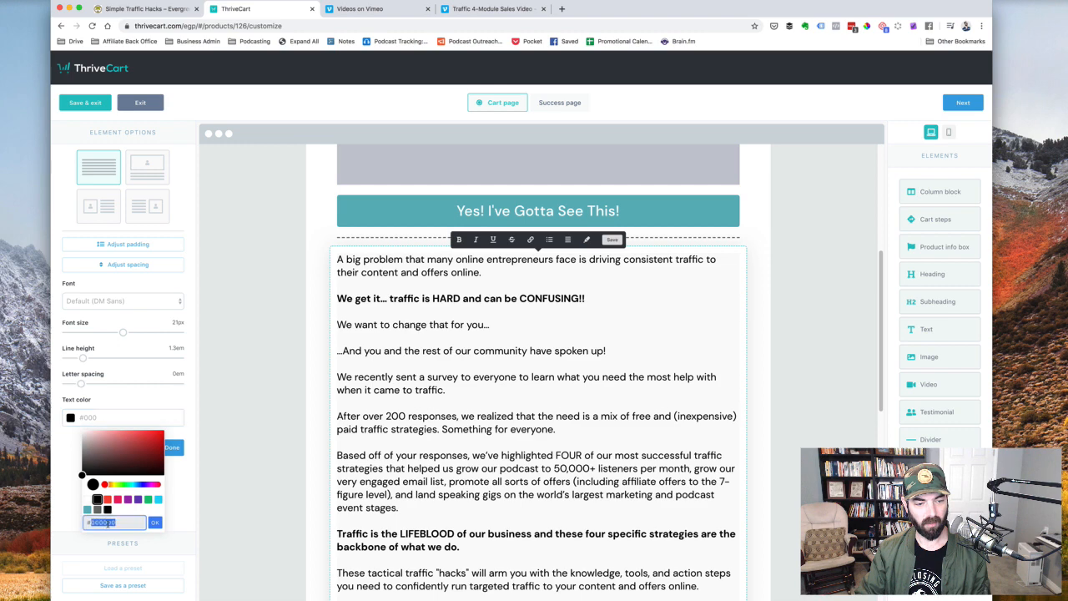
text(6d6d6d)
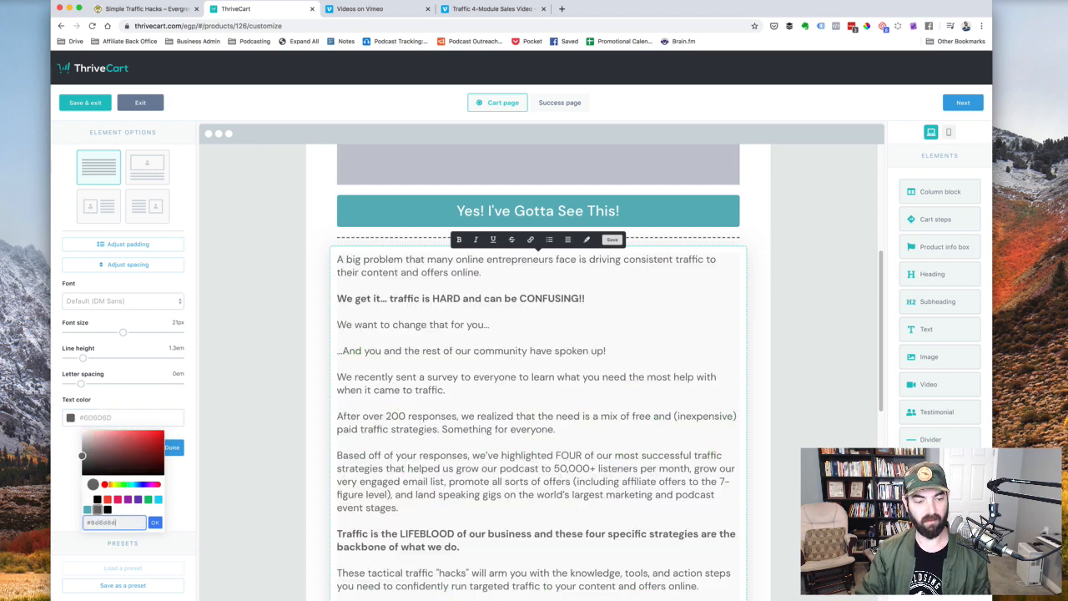
click(155, 522)
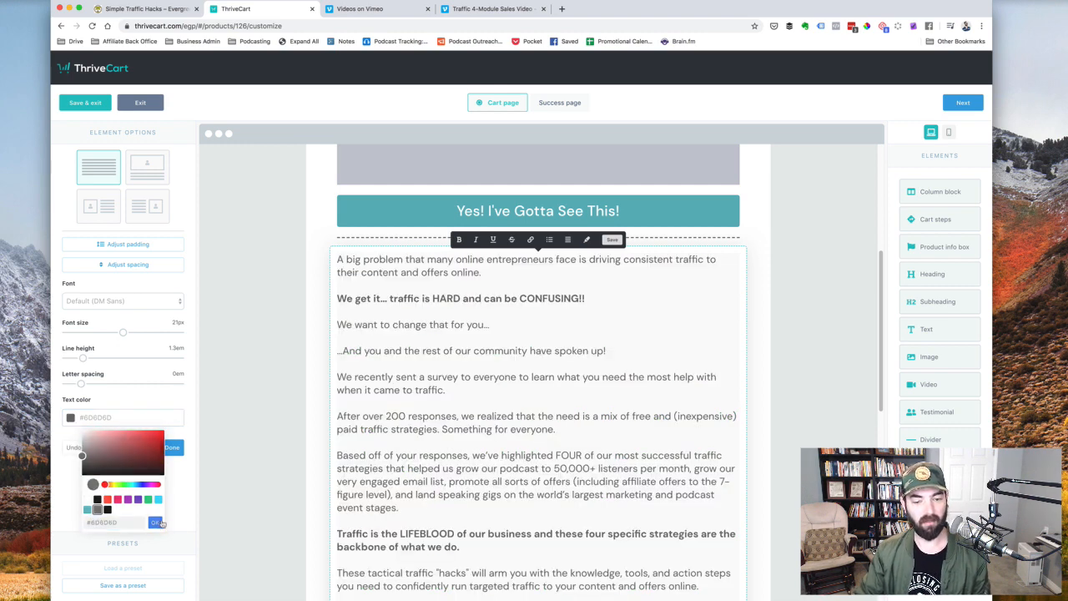
click(293, 453)
click(524, 438)
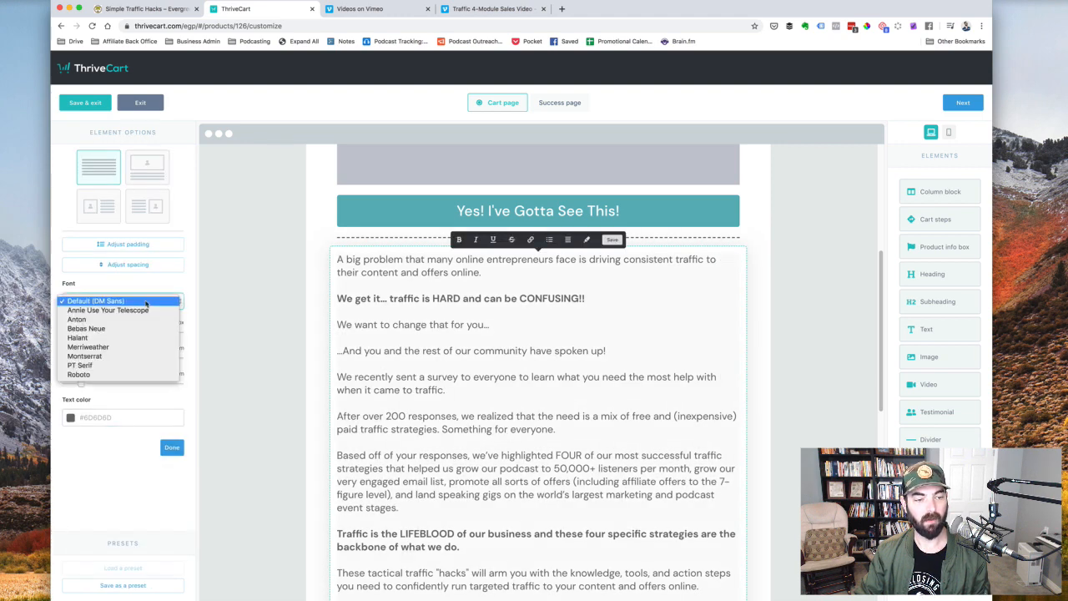
click(124, 375)
click(232, 363)
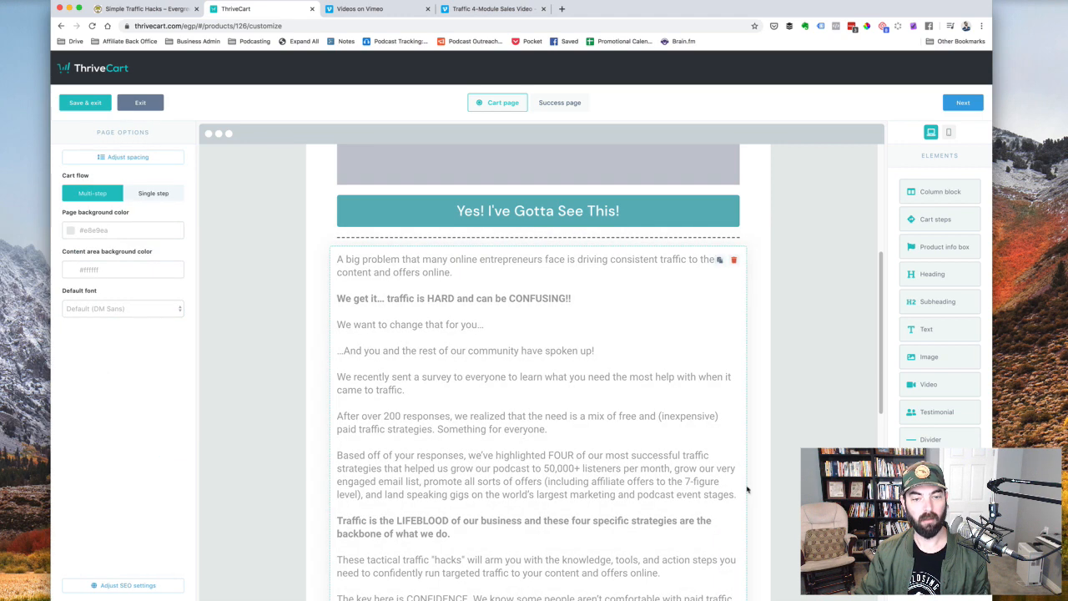
scroll(746, 487, down, 3)
scroll(435, 330, up, 10)
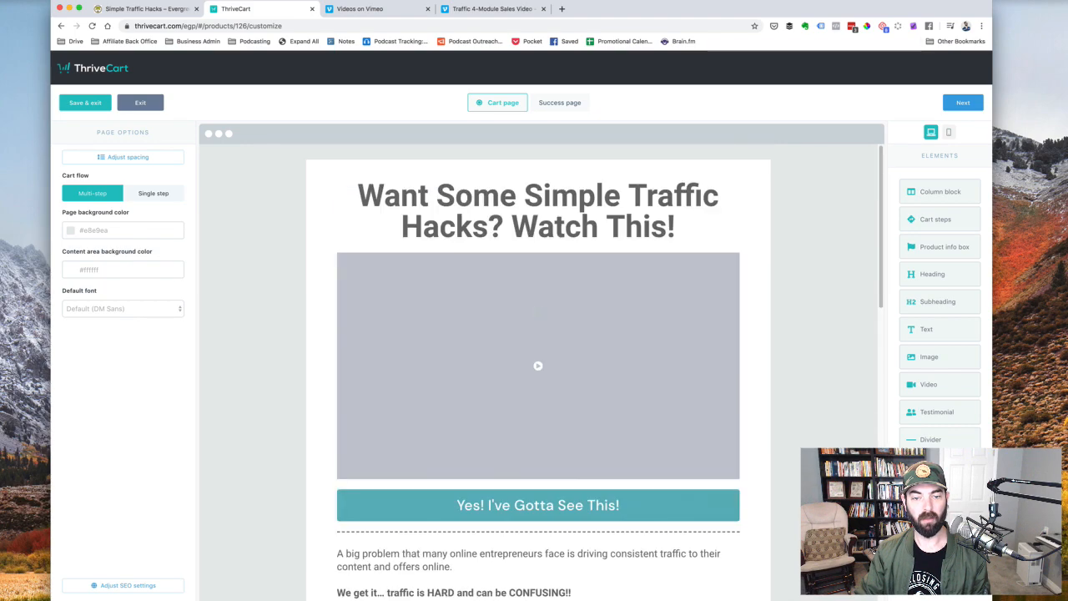
scroll(435, 331, down, 4)
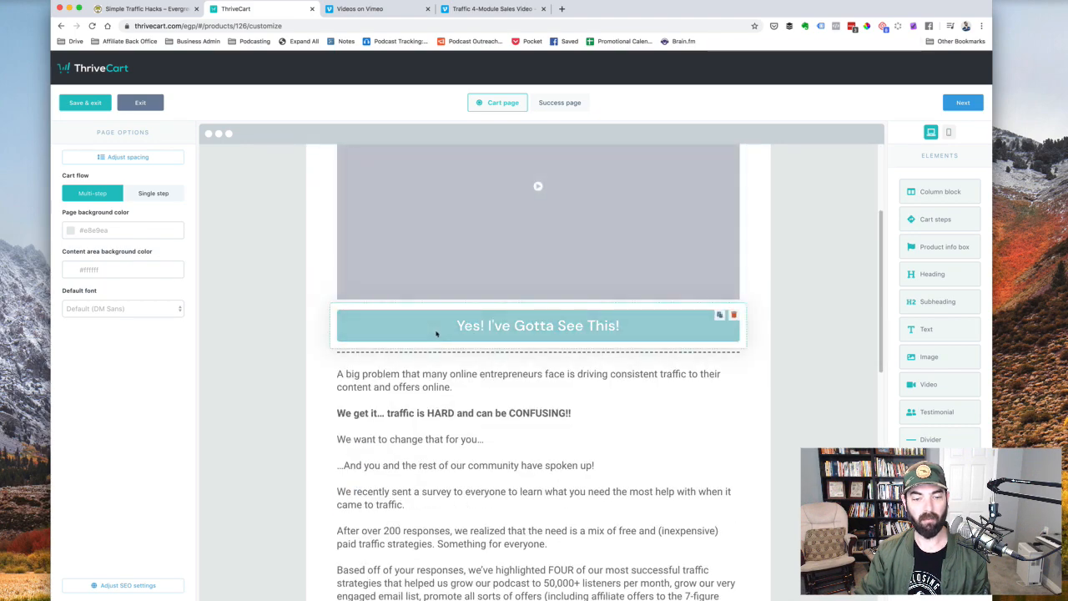
scroll(436, 375, down, 2)
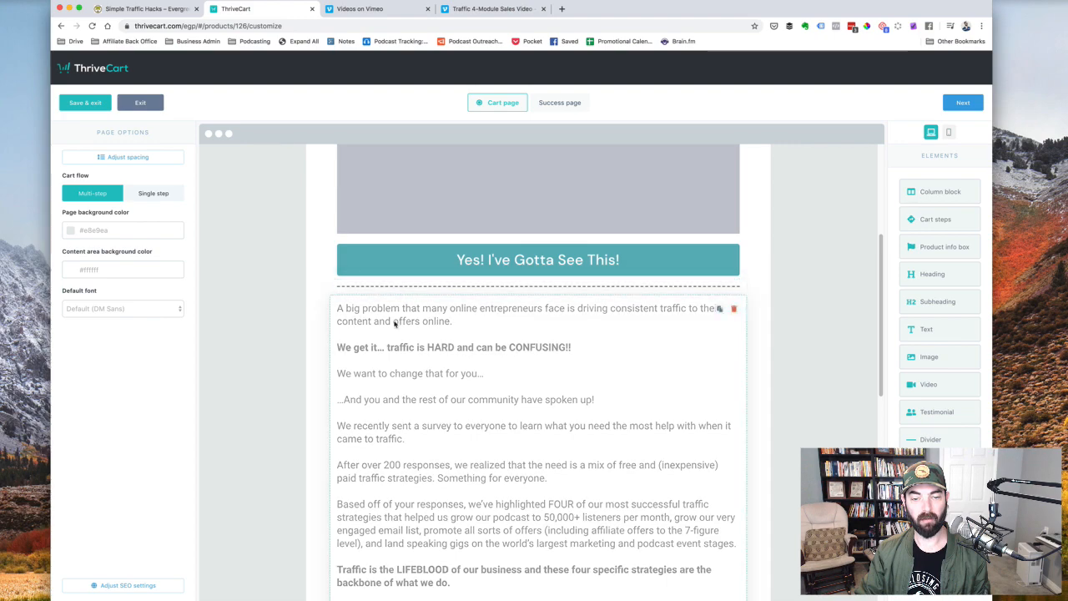
scroll(396, 319, down, 4)
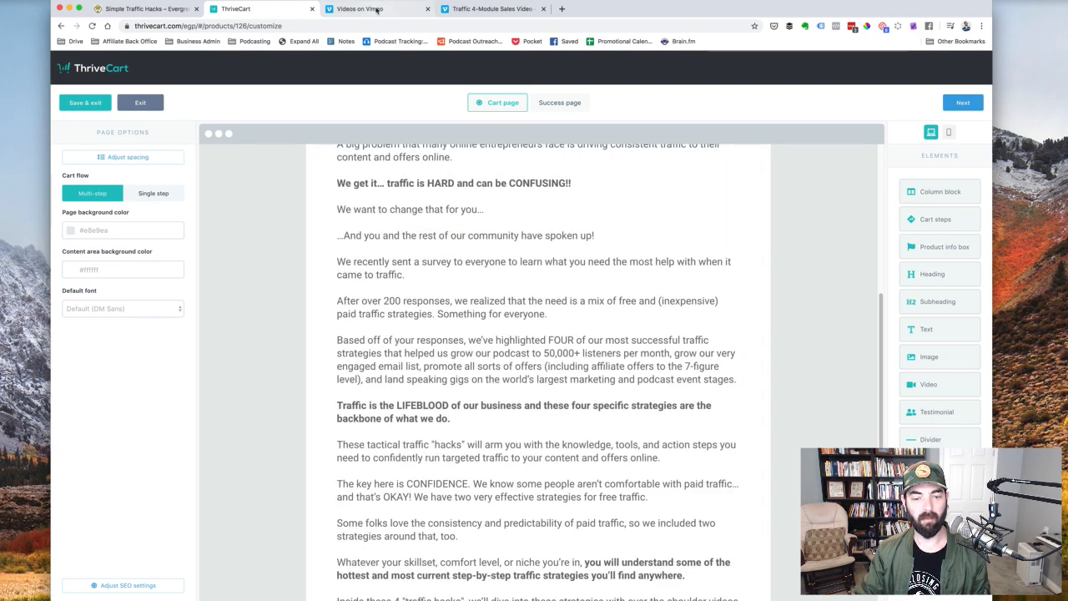
click(373, 10)
click(236, 8)
click(141, 8)
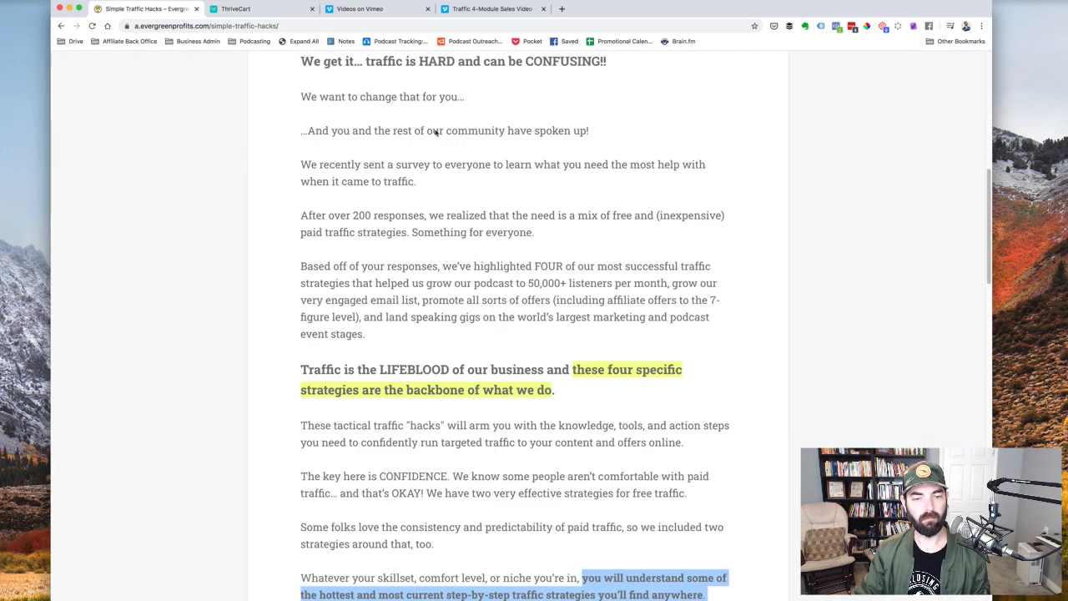
scroll(573, 484, down, 3)
click(572, 484)
scroll(572, 484, down, 7)
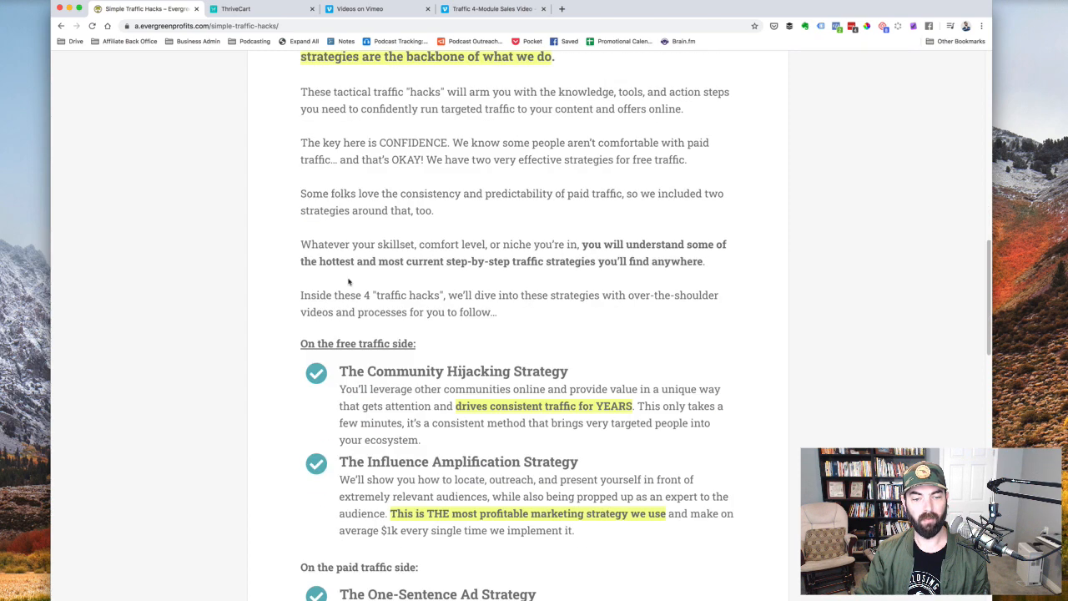
scroll(356, 267, up, 1)
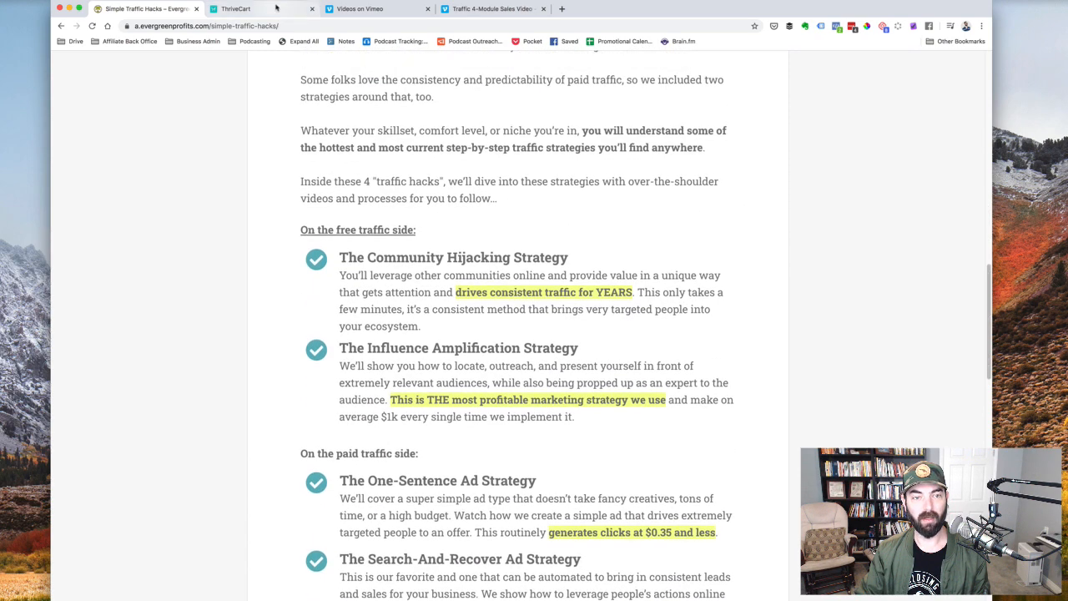
click(235, 9)
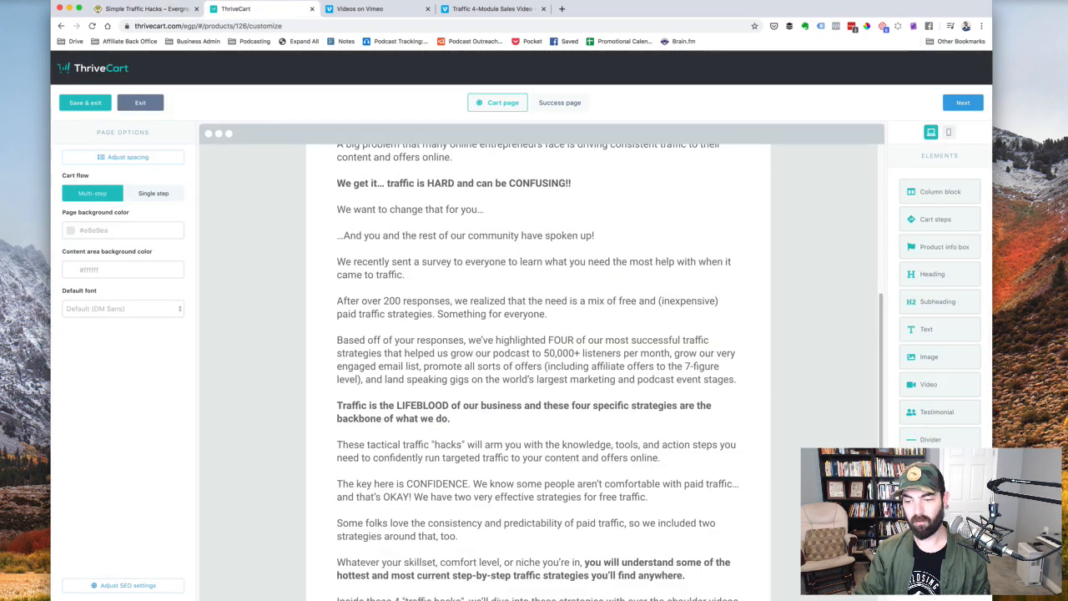
scroll(491, 493, down, 5)
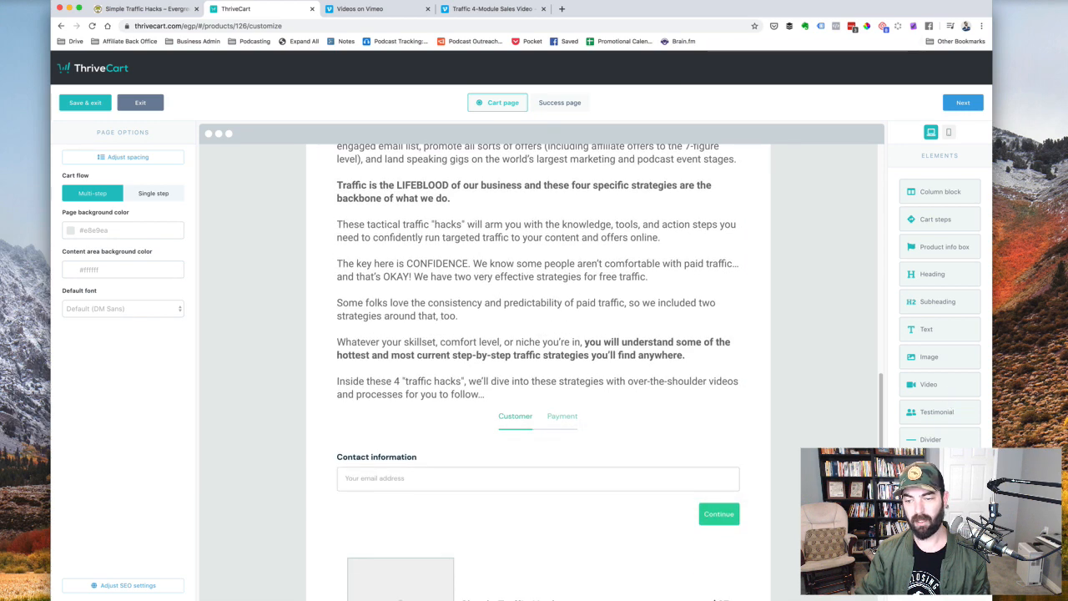
Step: Add a bullet list holding the two free traffic strategy descriptions from the sales page, one per bullet
drag(939, 466, 489, 405)
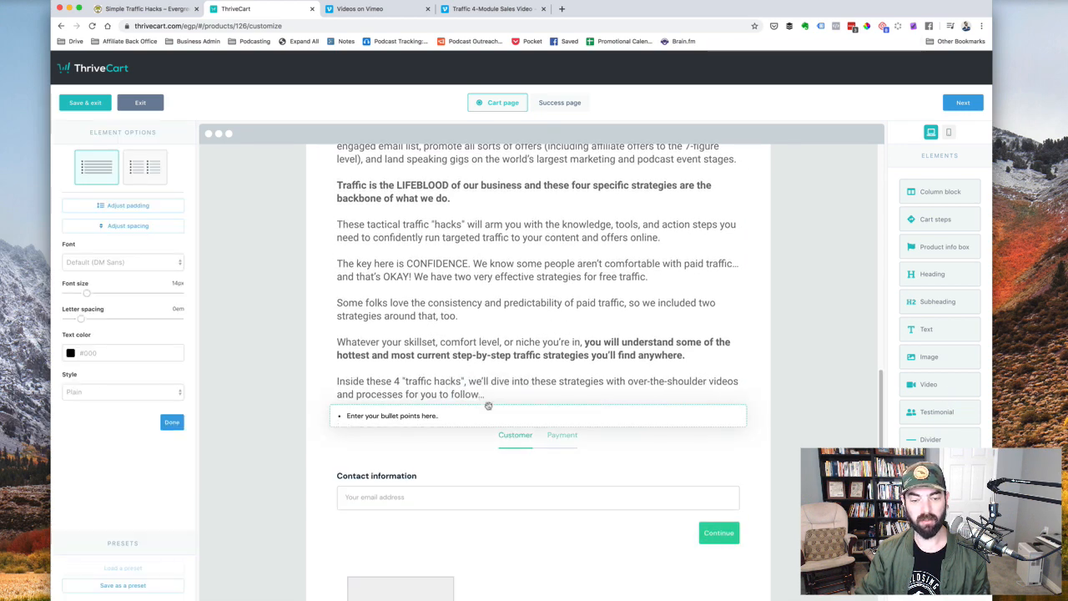
click(148, 10)
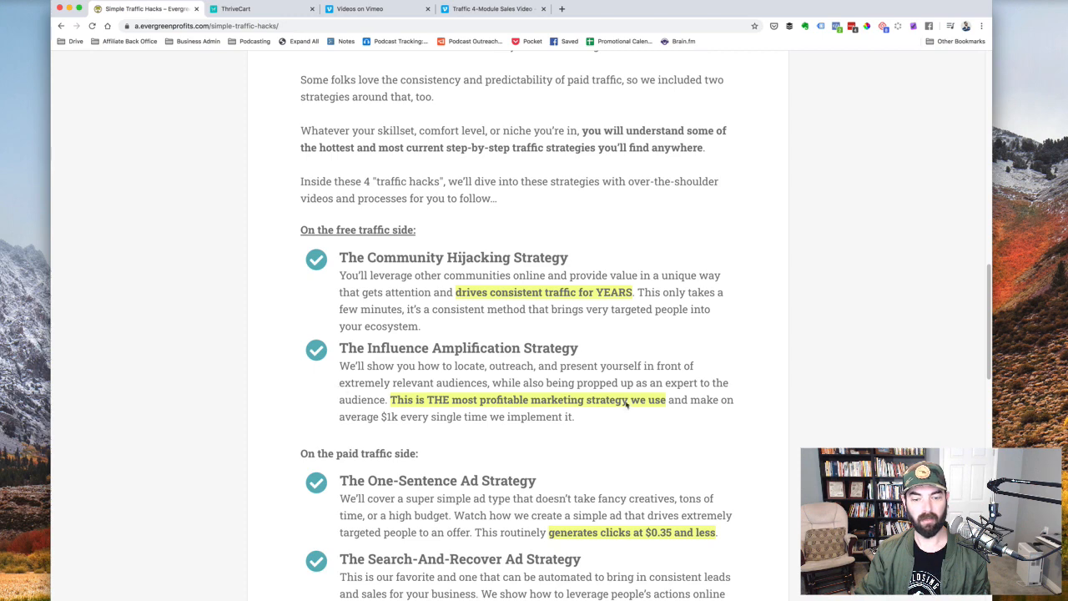
drag(584, 419, 338, 263)
key(super+c)
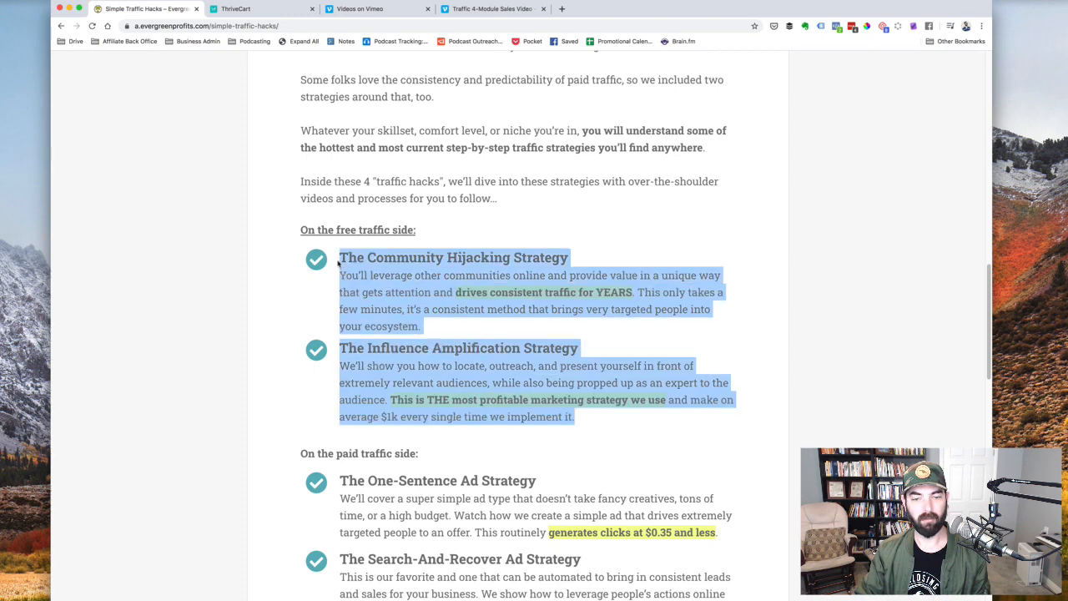
click(284, 4)
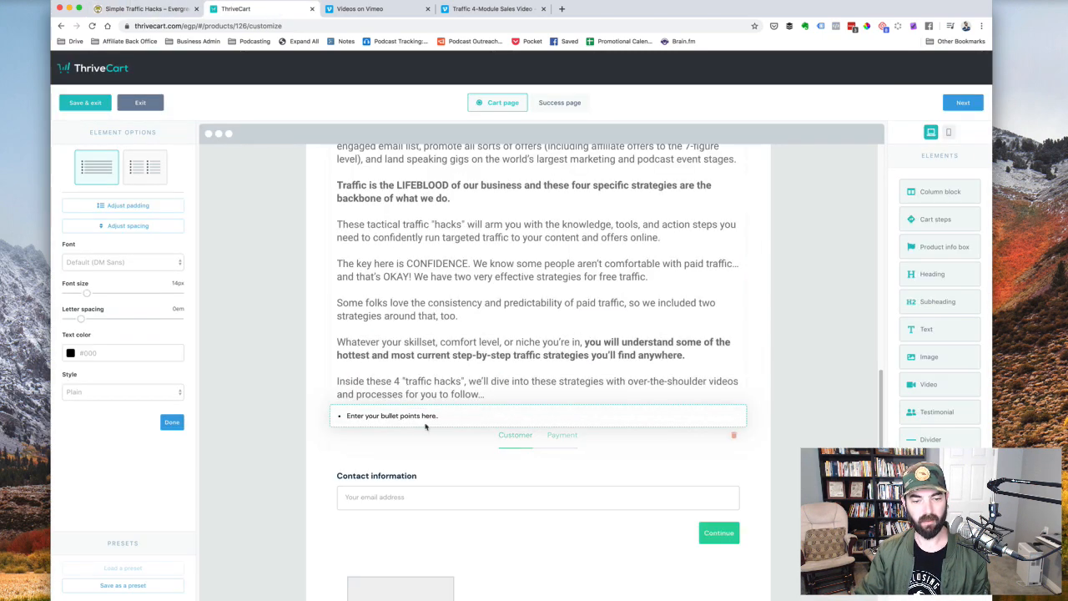
drag(440, 416, 341, 413)
key(super+v)
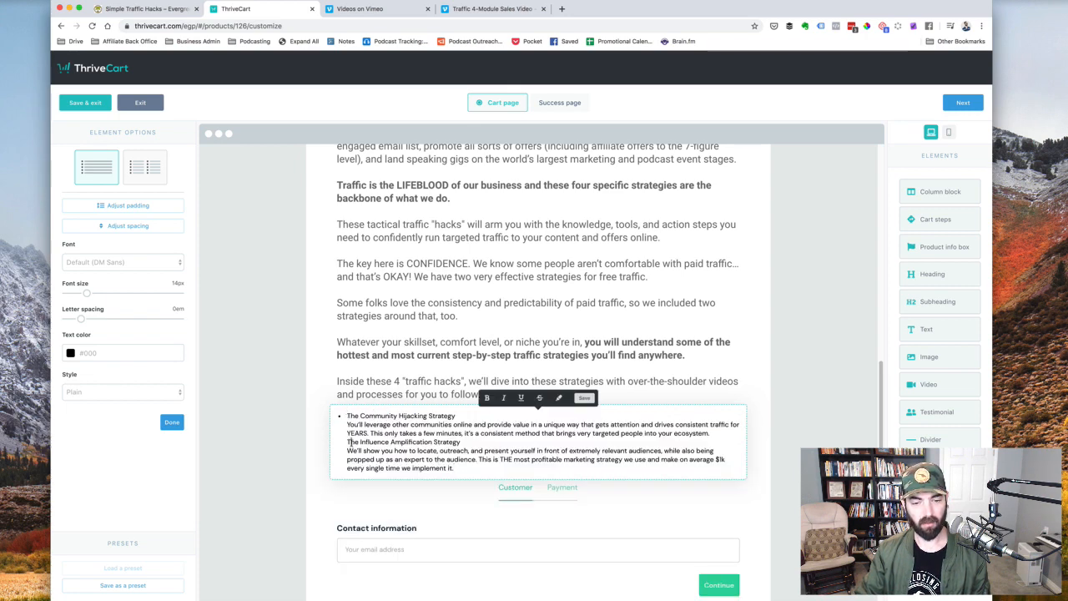
key(BackSpace)
key(Return)
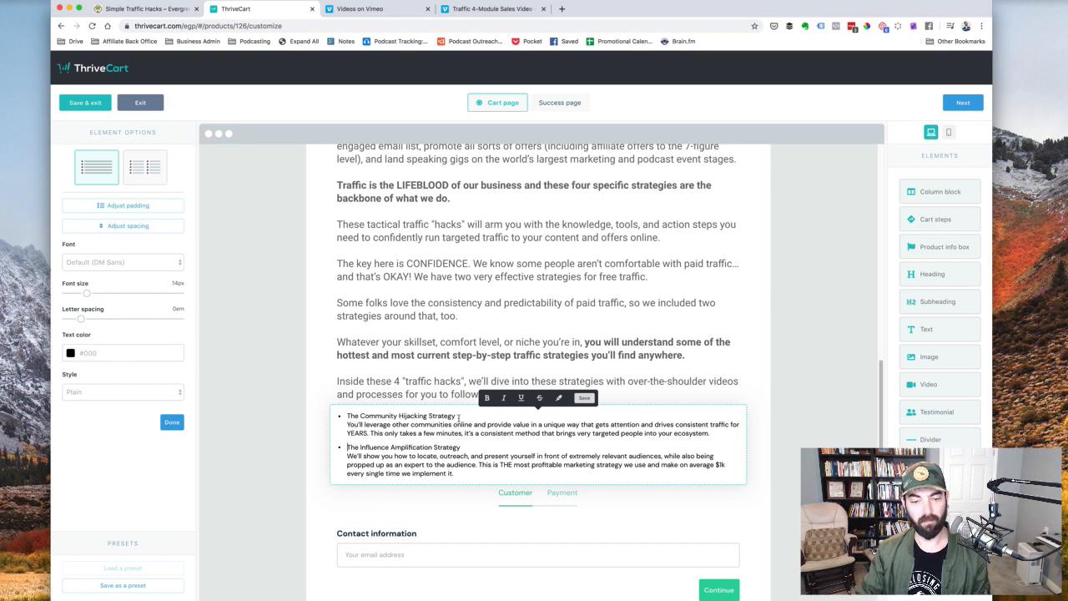
Step: Bold both strategy titles and set the bullet list text to 21px
drag(458, 416, 351, 415)
click(486, 398)
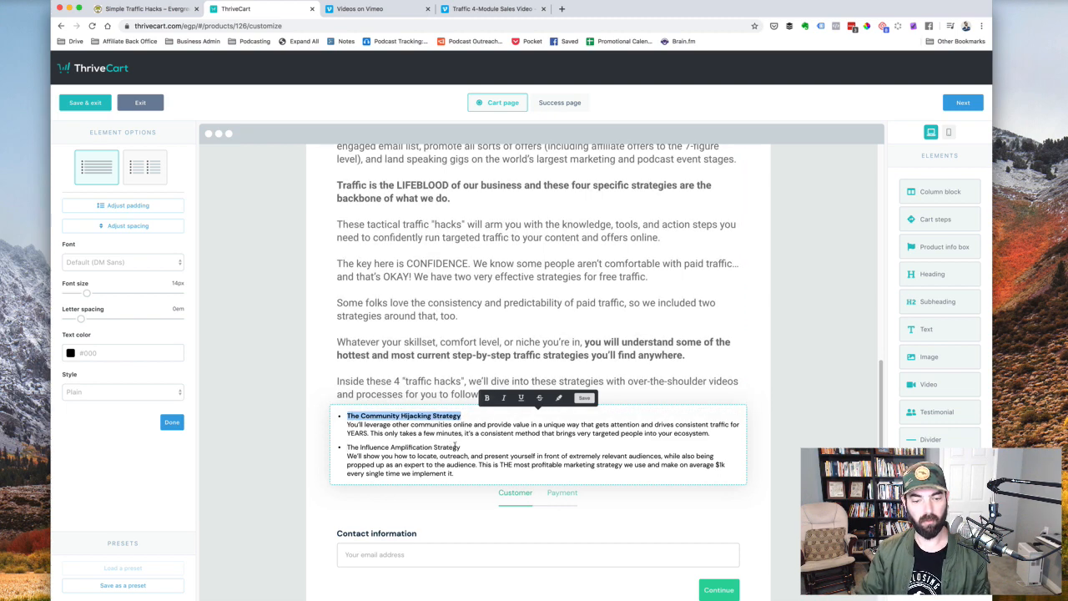
drag(461, 447, 345, 447)
click(486, 398)
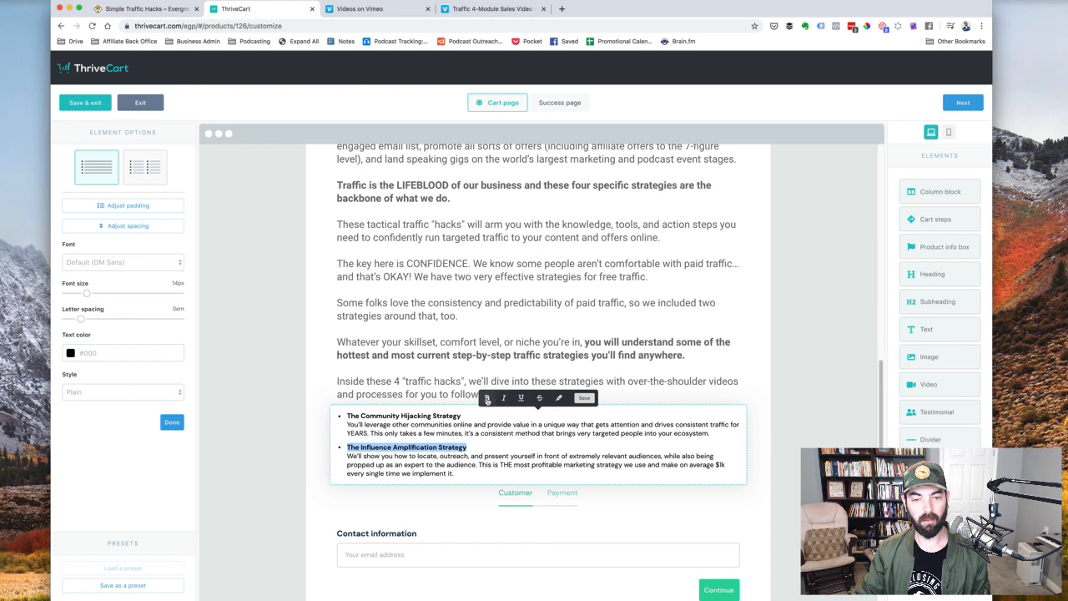
click(440, 348)
scroll(359, 326, down, 10)
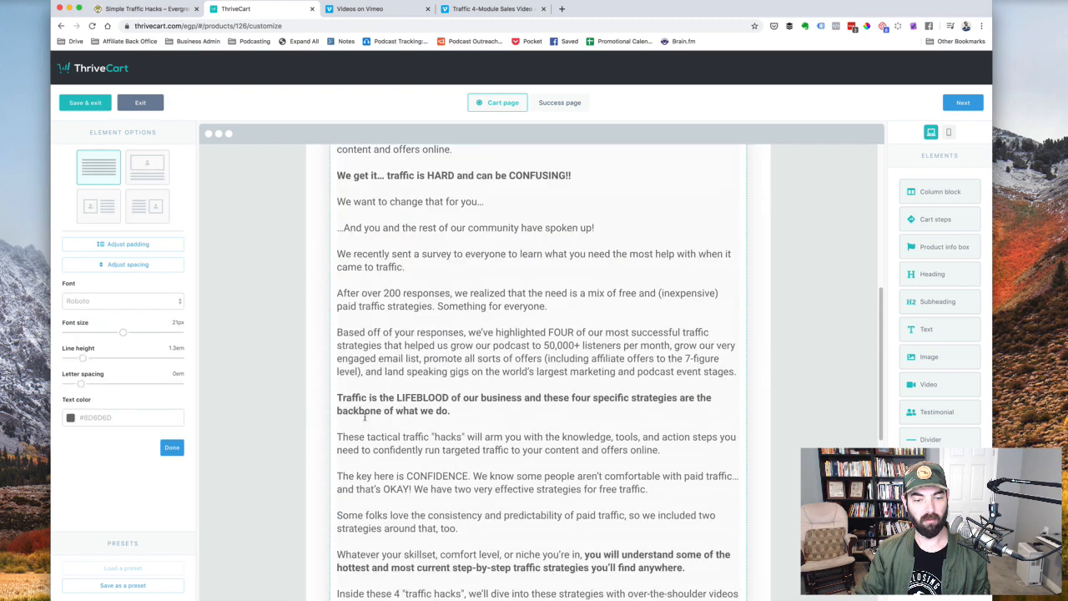
click(376, 318)
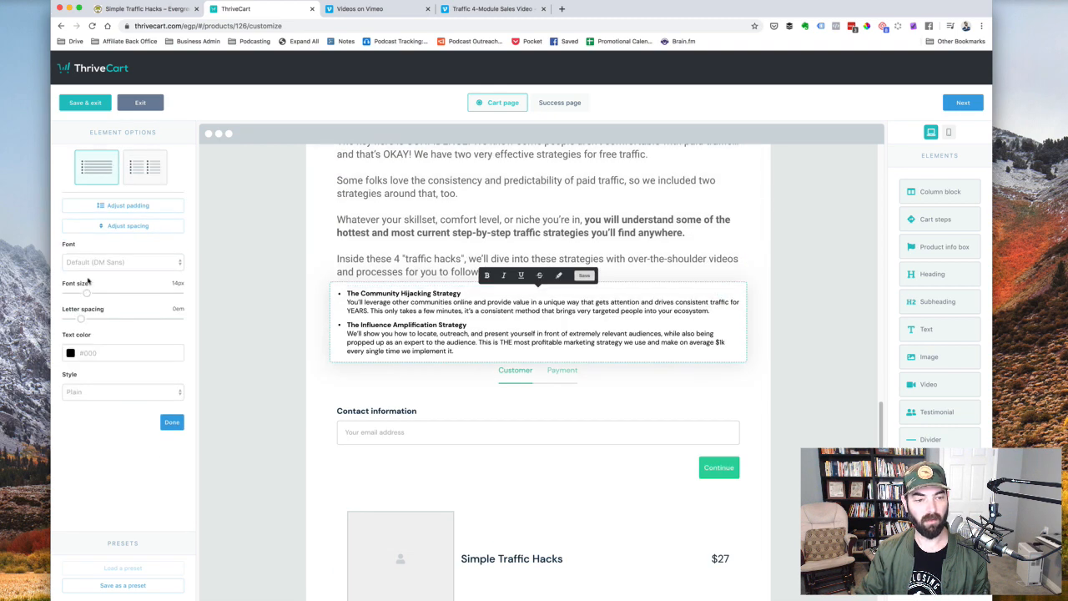
drag(87, 298, 123, 298)
click(283, 307)
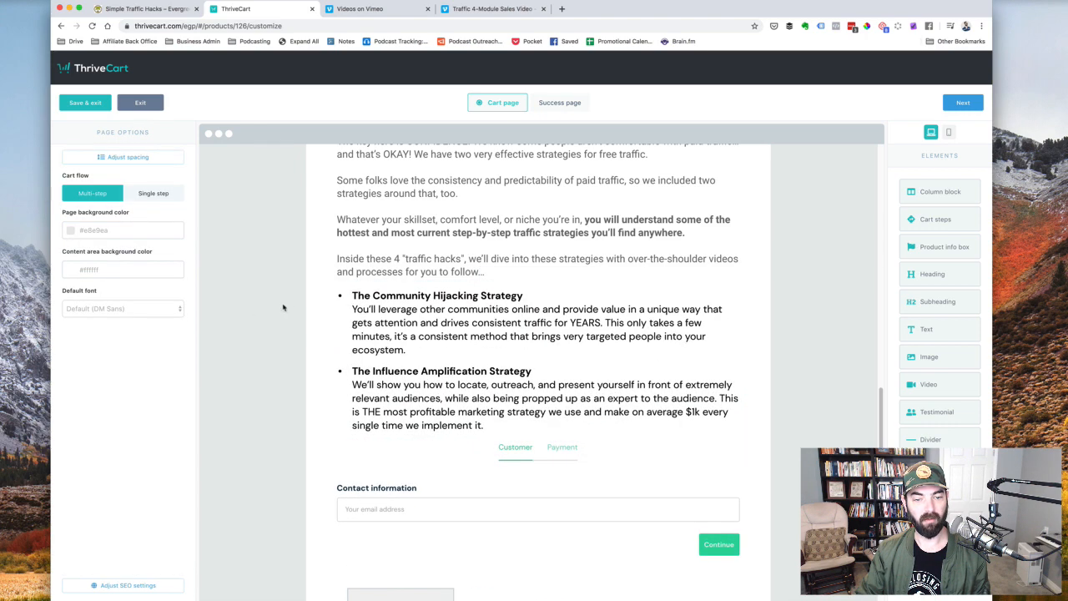
Step: Change the bullet list text colour to grey #6D6D6D
click(459, 316)
click(98, 352)
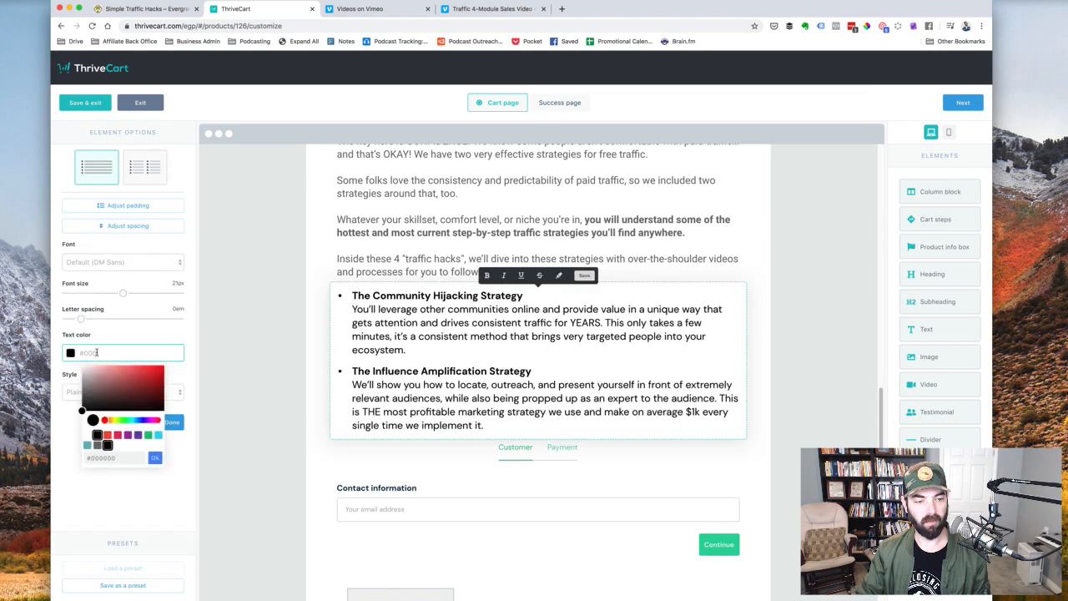
click(118, 459)
double_click(108, 458)
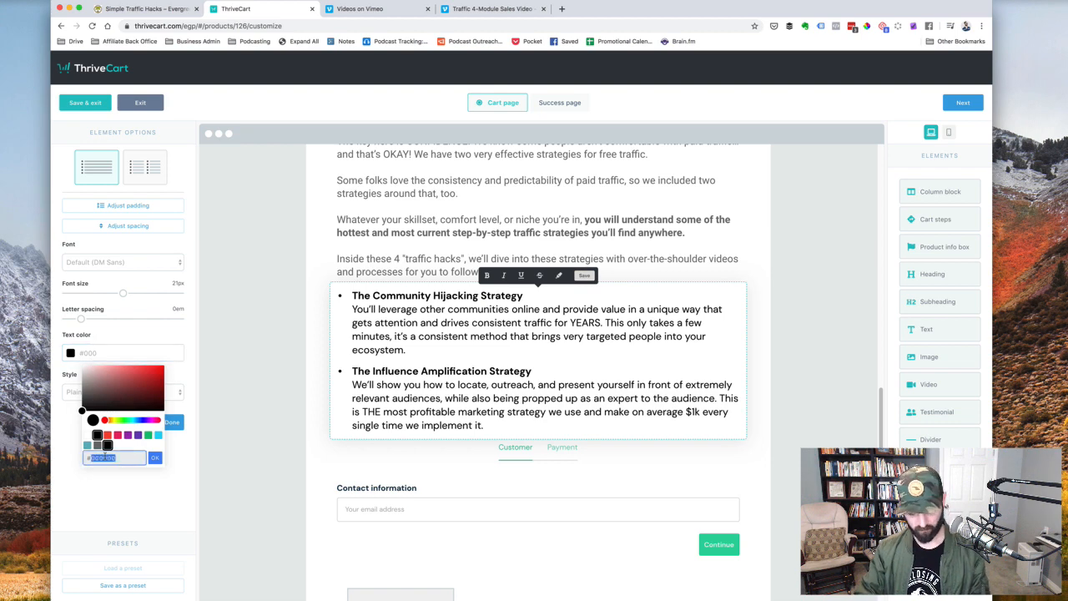
text(6d6d6)
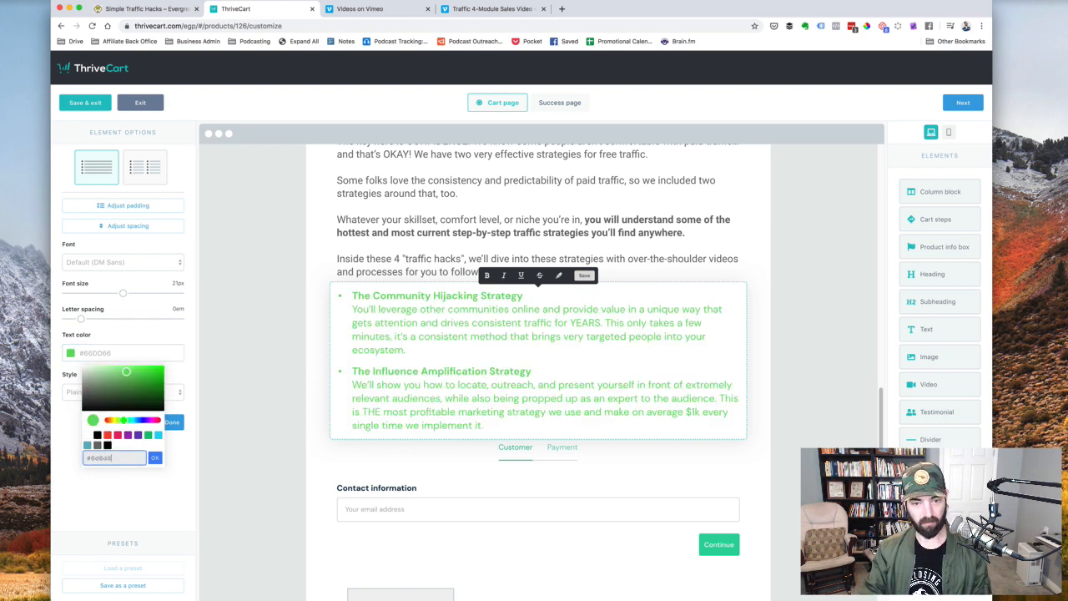
text(d)
click(291, 504)
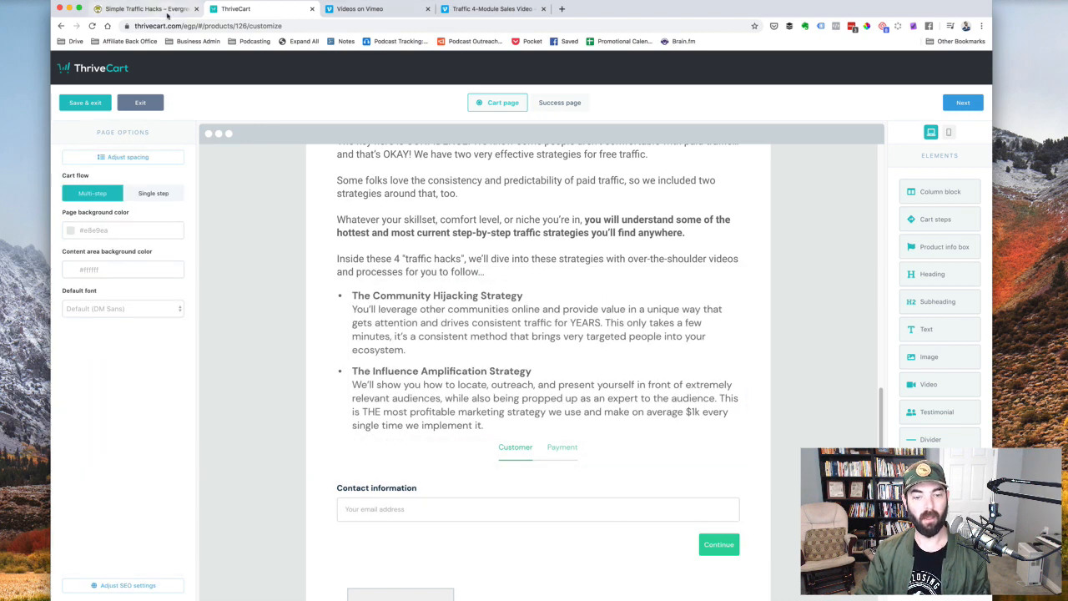
Step: Copy 'On the free traffic side:' from the sales page into a new text block above the list
click(143, 8)
drag(448, 233, 297, 228)
key(ctrl+c)
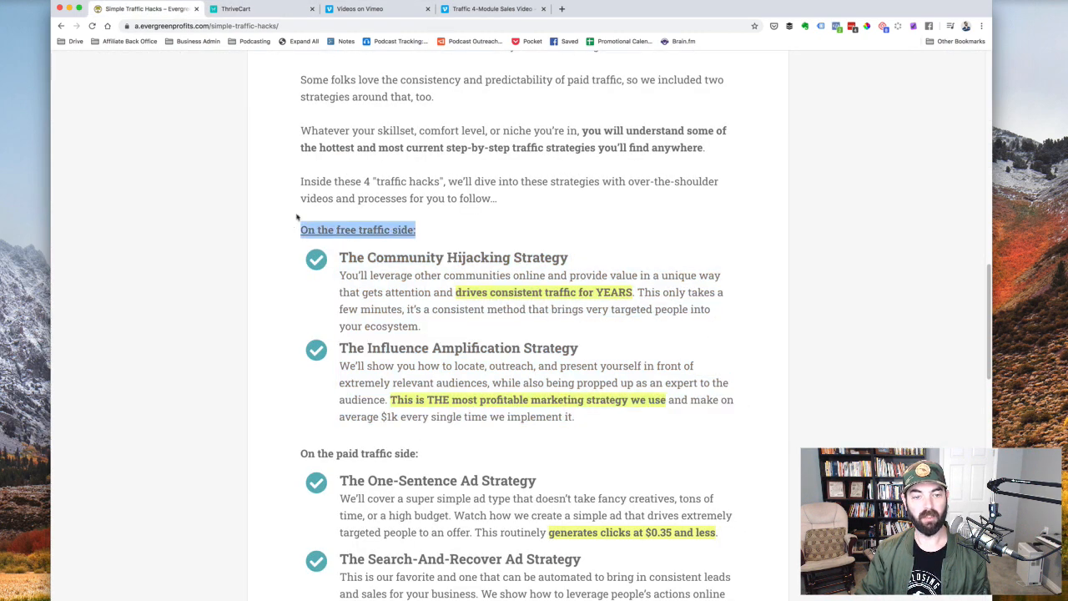
click(251, 9)
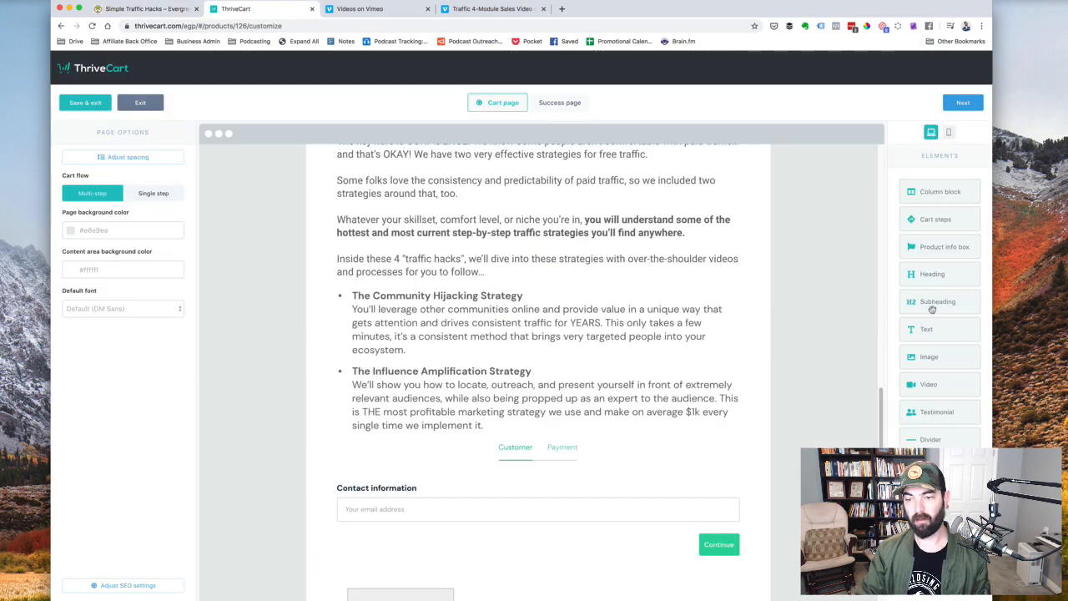
drag(924, 332, 412, 300)
key(ctrl+v)
Step: Make the 'On the free traffic side:' heading bold, 21px and grey
click(375, 363)
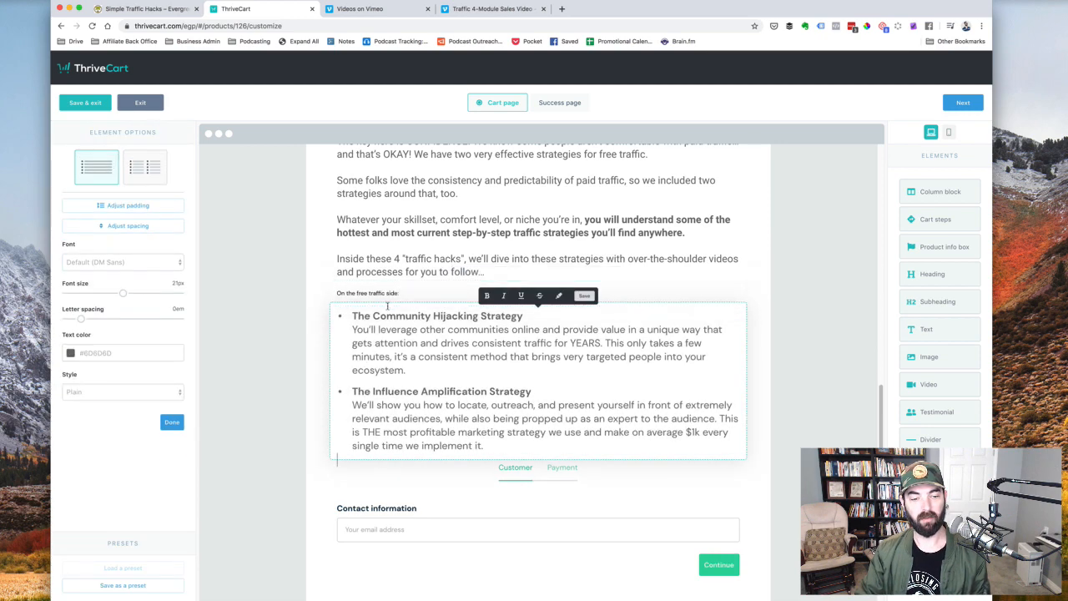
click(408, 289)
triple_click(407, 289)
click(459, 274)
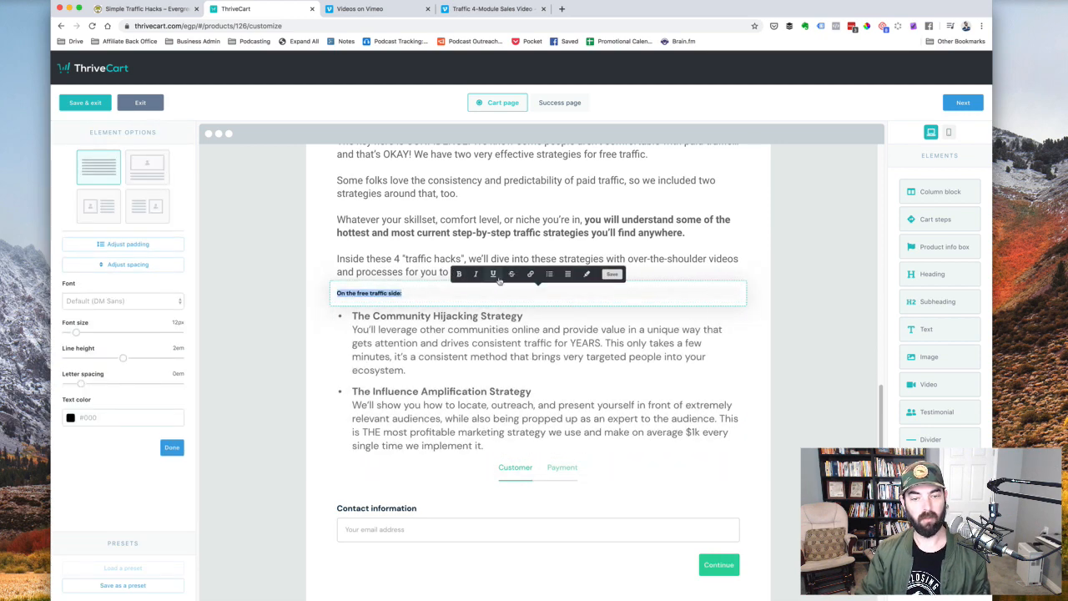
drag(77, 332, 125, 337)
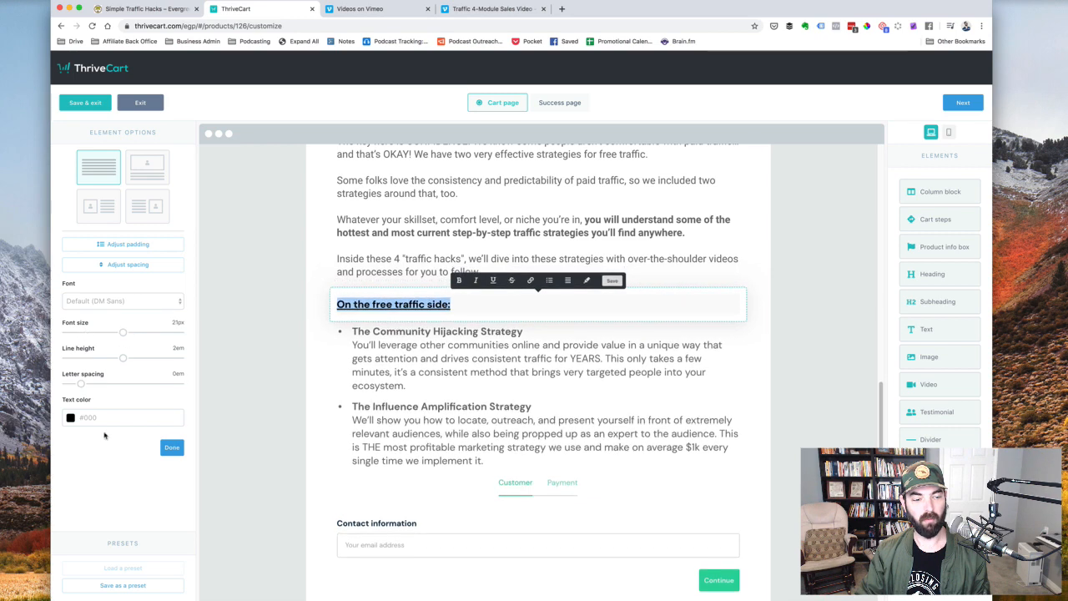
click(92, 420)
click(94, 498)
click(258, 479)
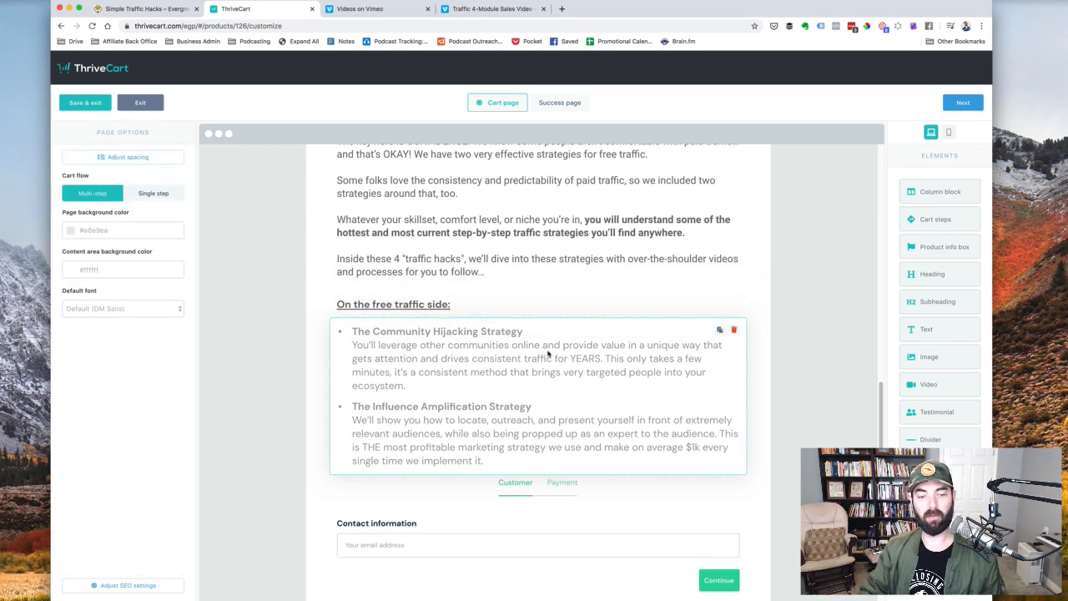
scroll(572, 325, down, 1)
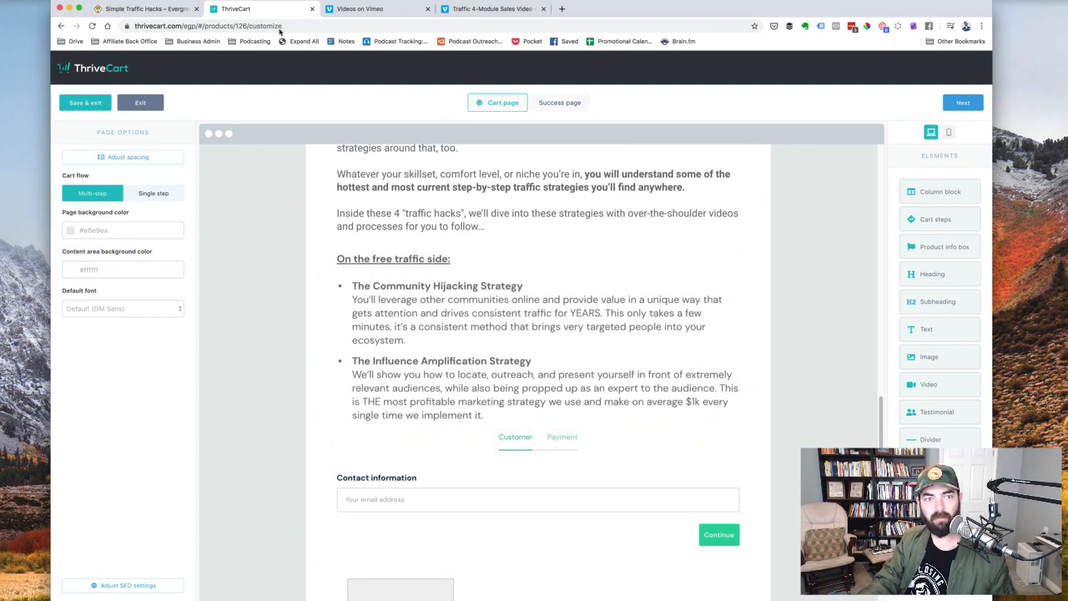
Step: Select the next paragraph of sales copy on the original sales page
click(148, 9)
scroll(352, 344, down, 4)
scroll(358, 359, down, 10)
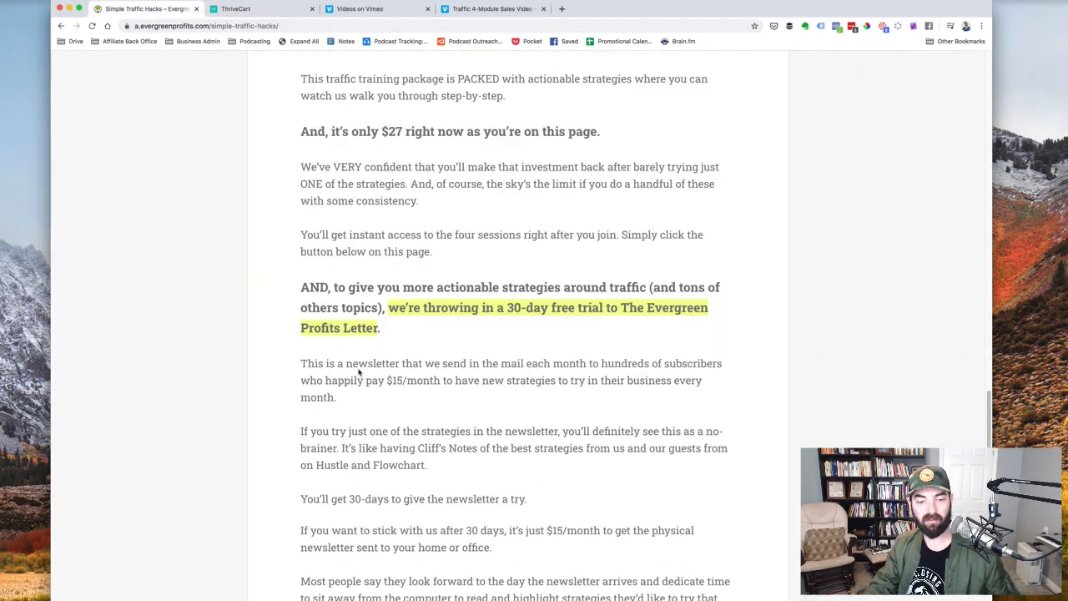
scroll(389, 419, up, 4)
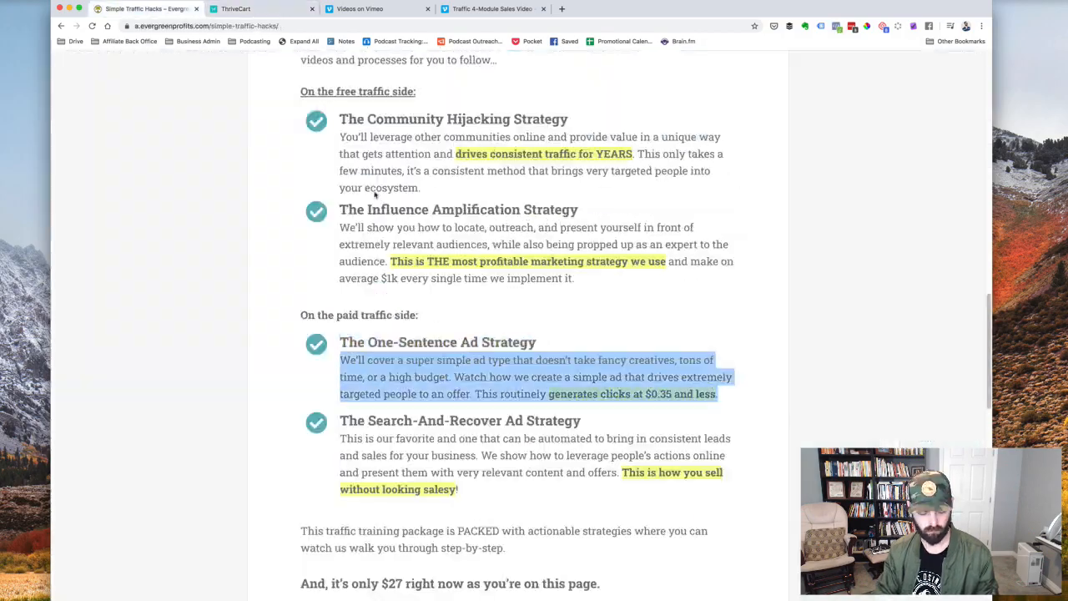
drag(478, 487, 346, 442)
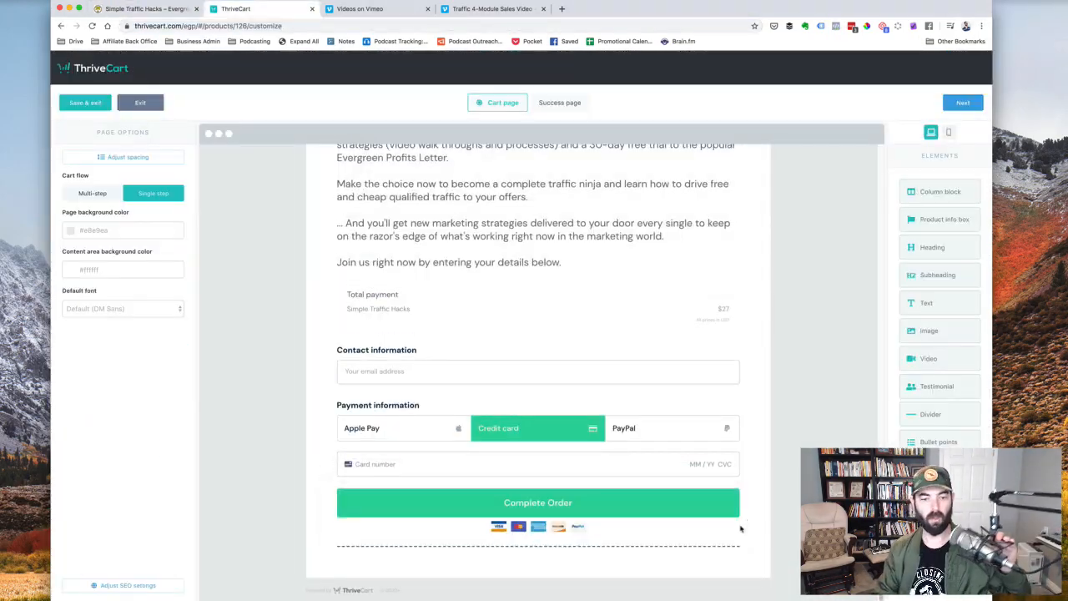
scroll(740, 528, up, 4)
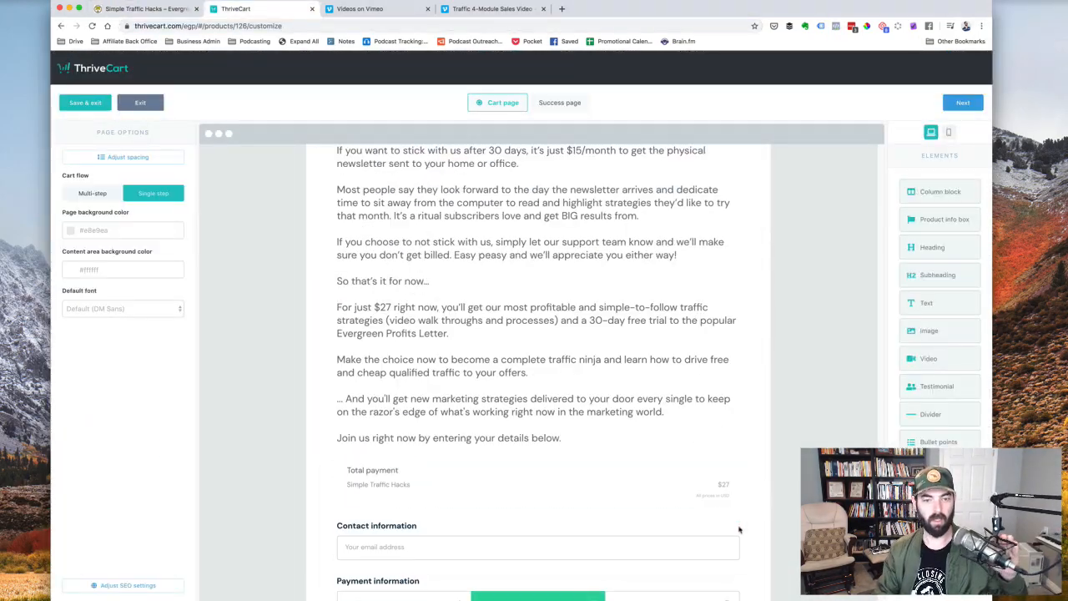
scroll(739, 530, up, 20)
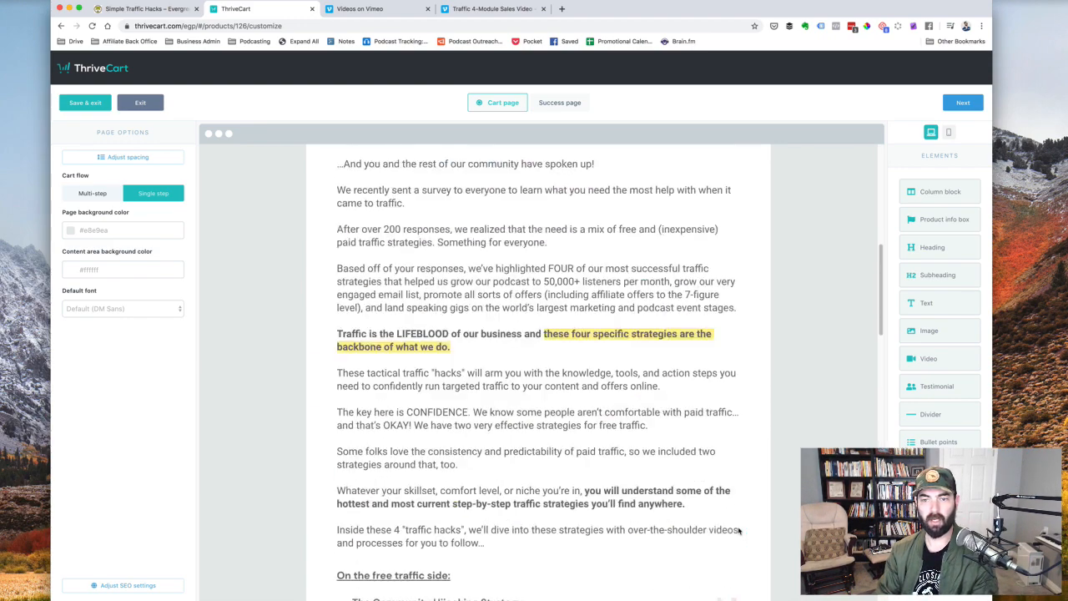
scroll(739, 531, down, 3)
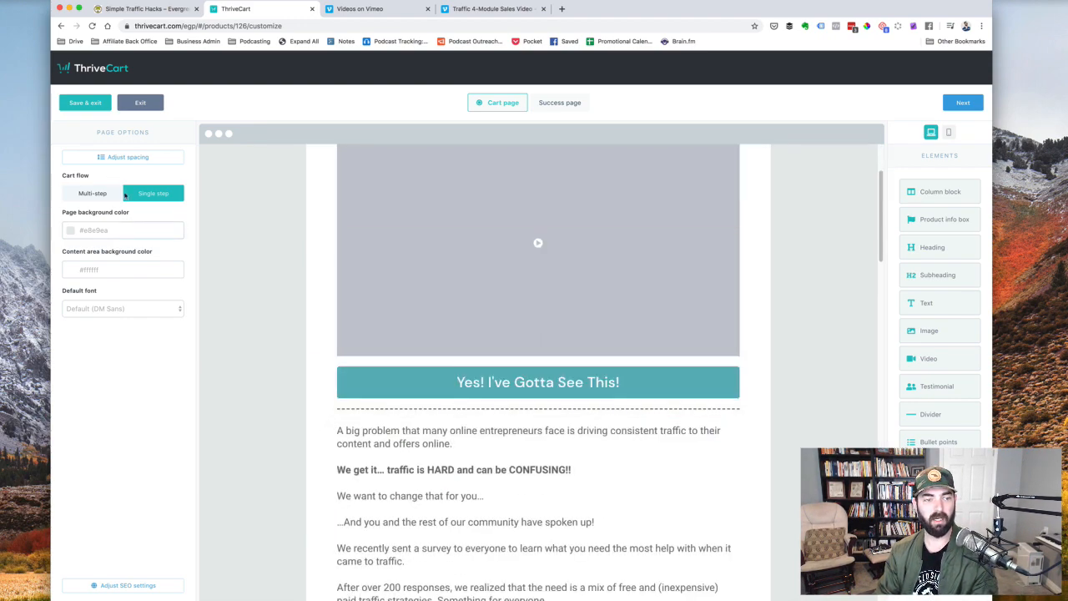
Step: Save the checkout design, pass through Tracking and Behavior, and save to get the checkout URL
click(80, 103)
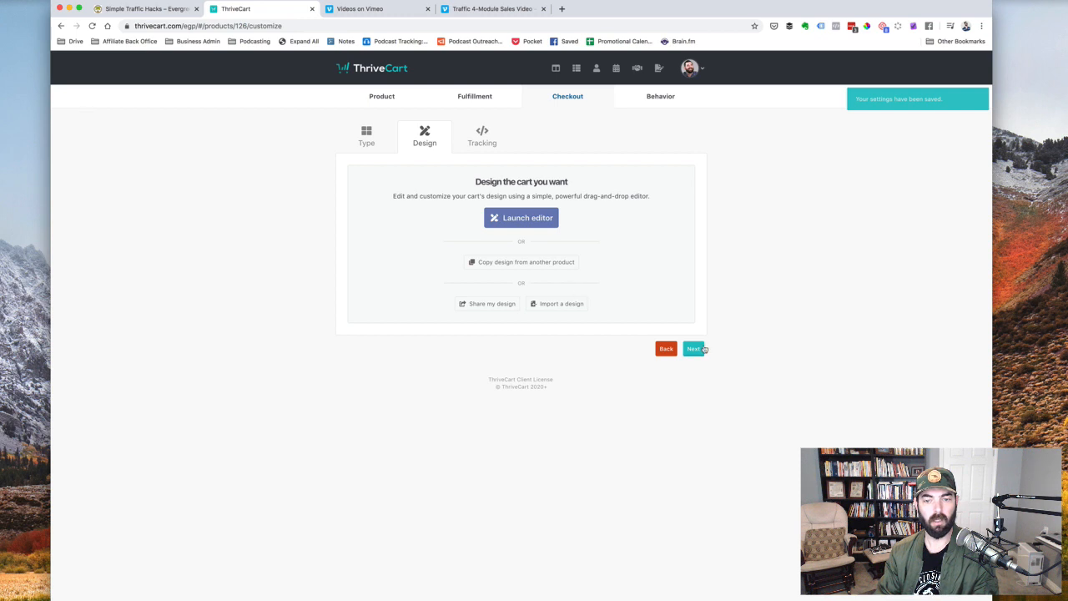
click(693, 348)
click(698, 448)
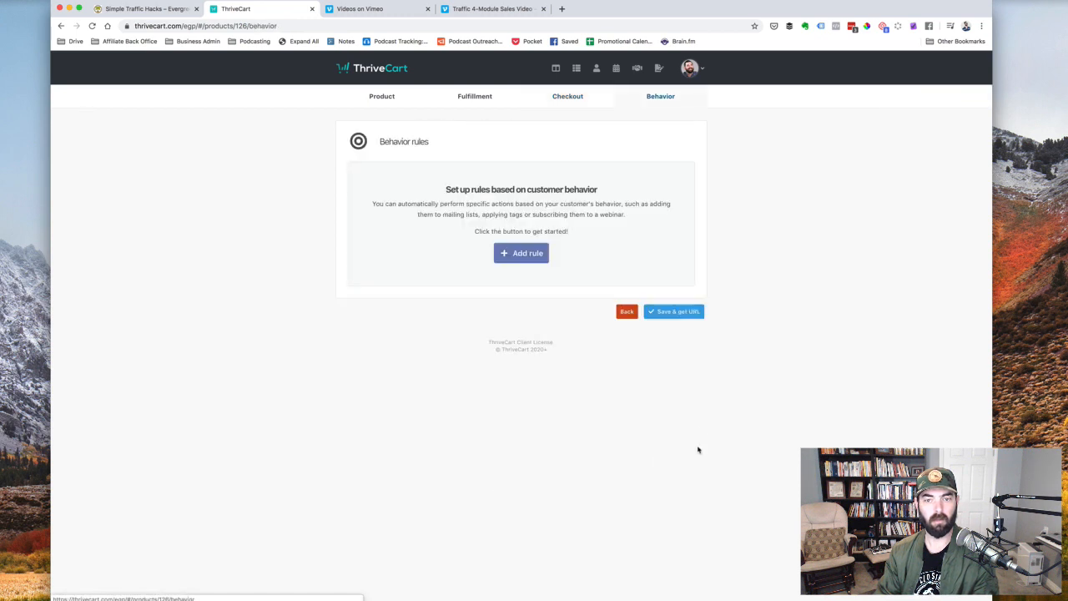
click(696, 314)
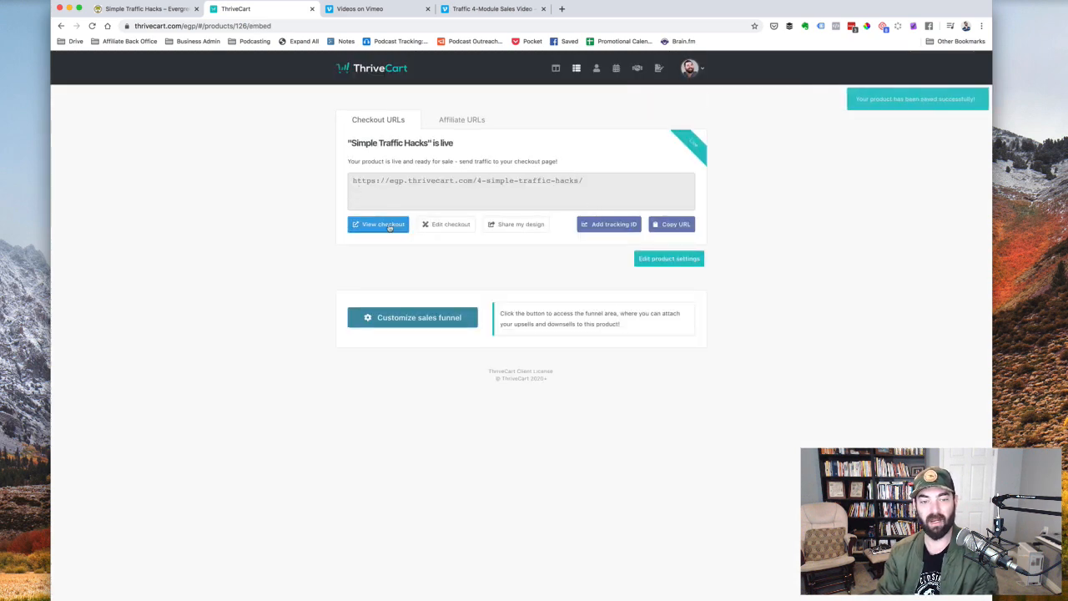
click(379, 224)
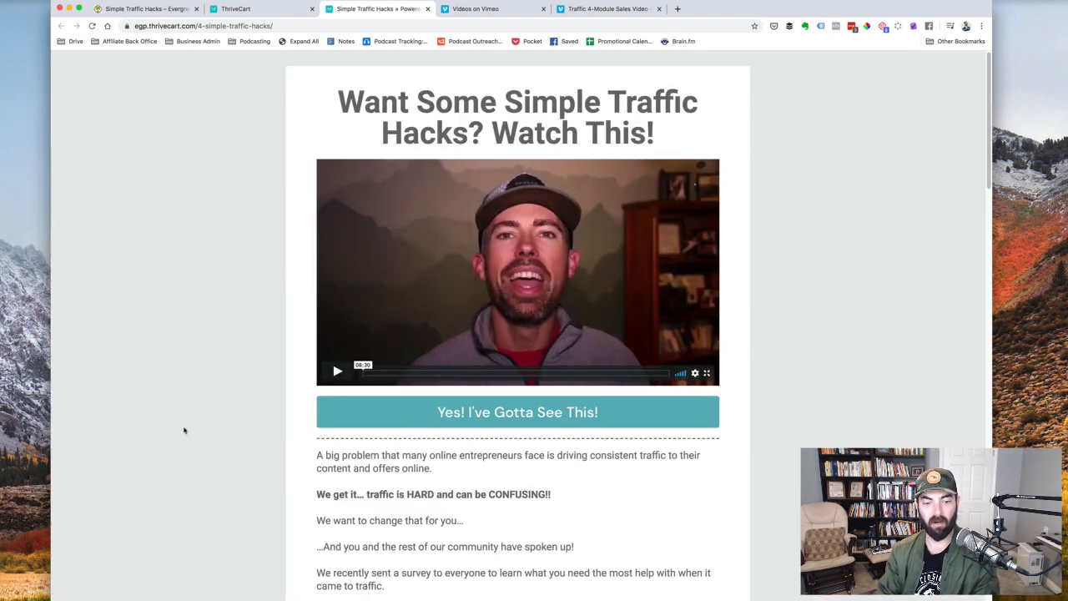
click(385, 417)
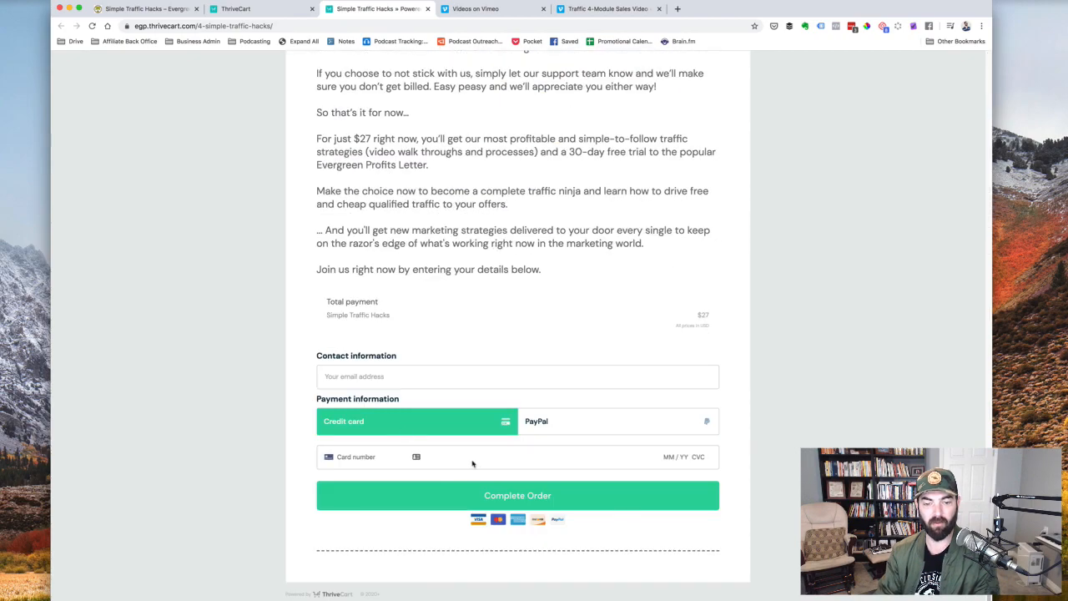
scroll(454, 500, up, 15)
scroll(383, 346, down, 5)
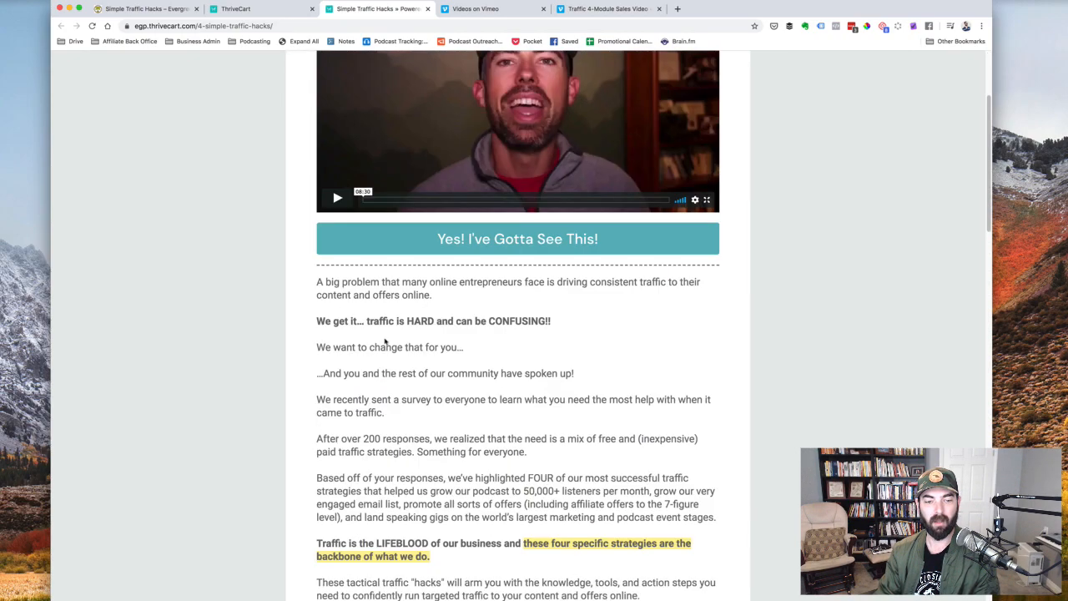
scroll(385, 342, down, 3)
scroll(404, 354, down, 2)
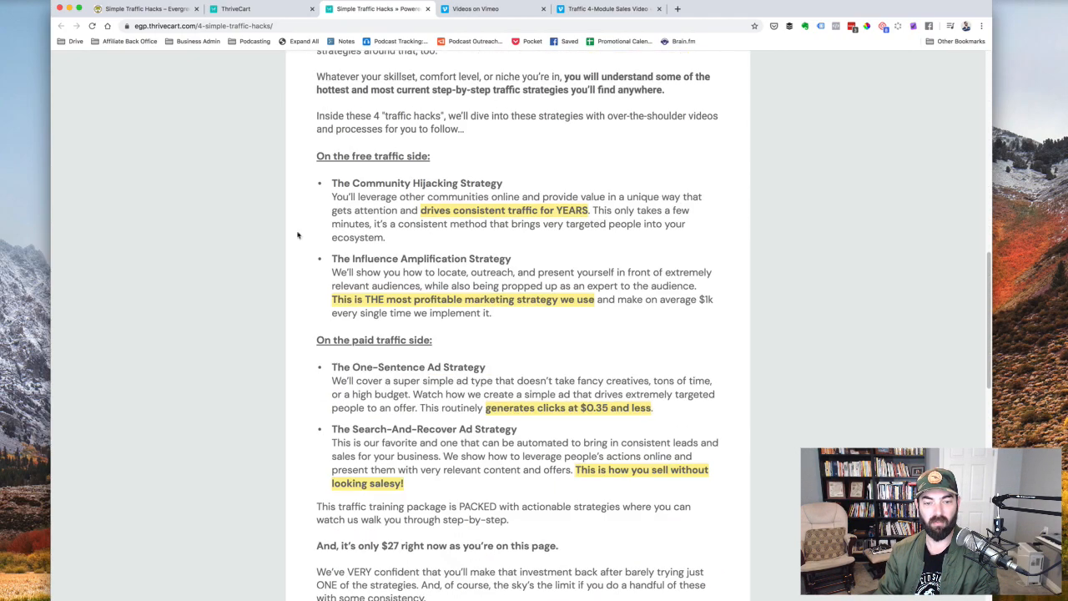
scroll(482, 339, down, 2)
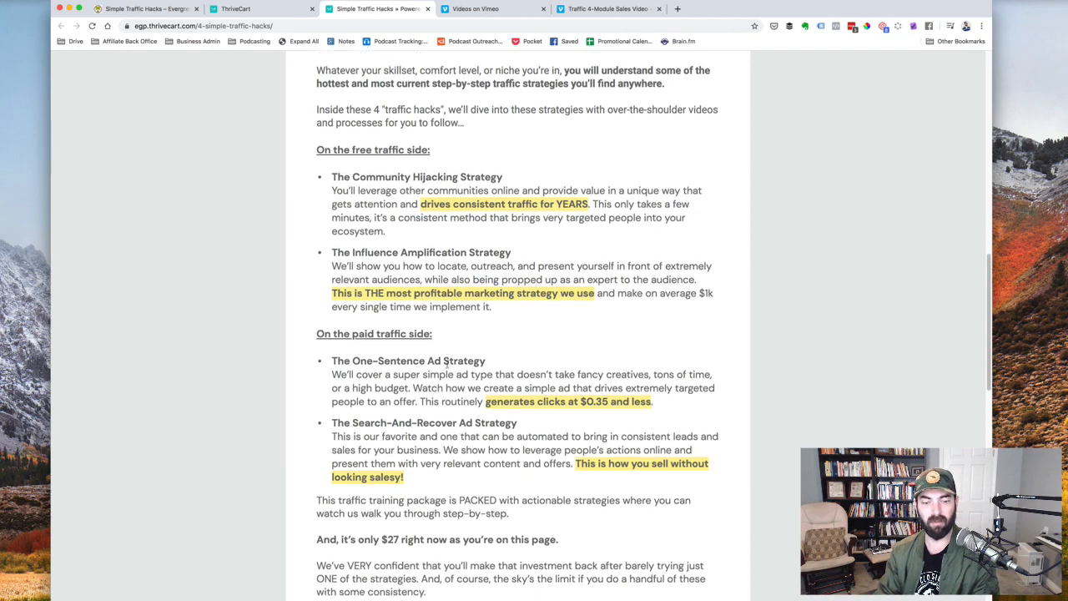
click(181, 10)
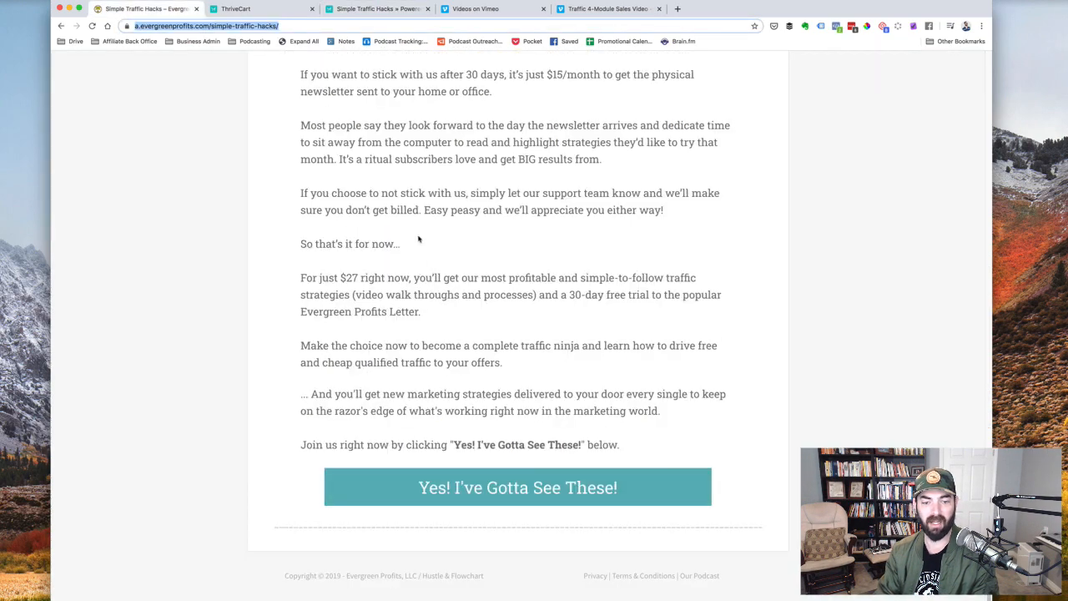
scroll(426, 250, up, 10)
scroll(433, 265, up, 9)
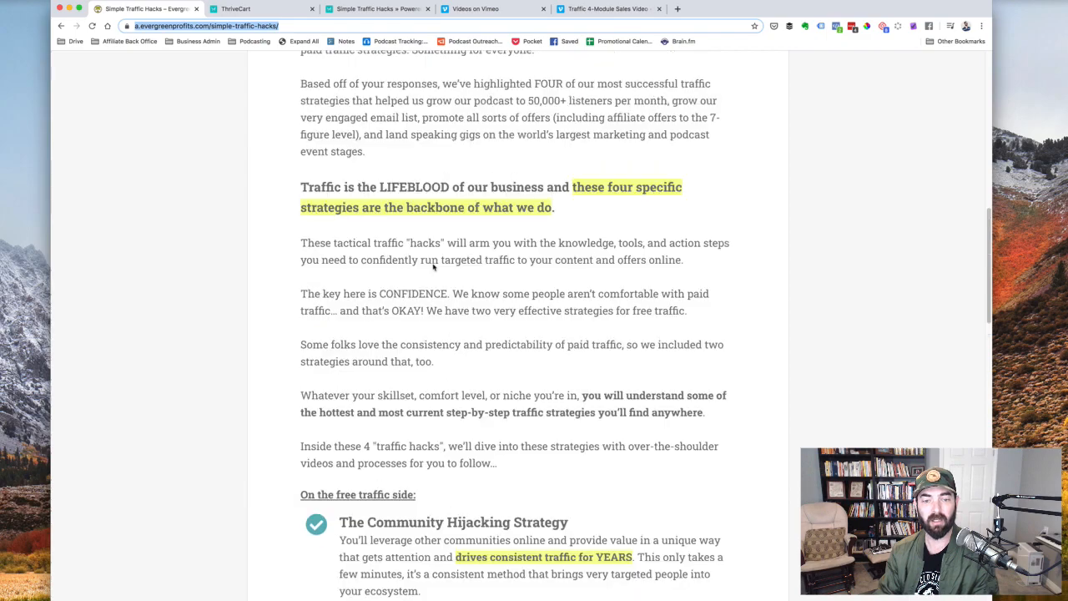
scroll(433, 267, down, 10)
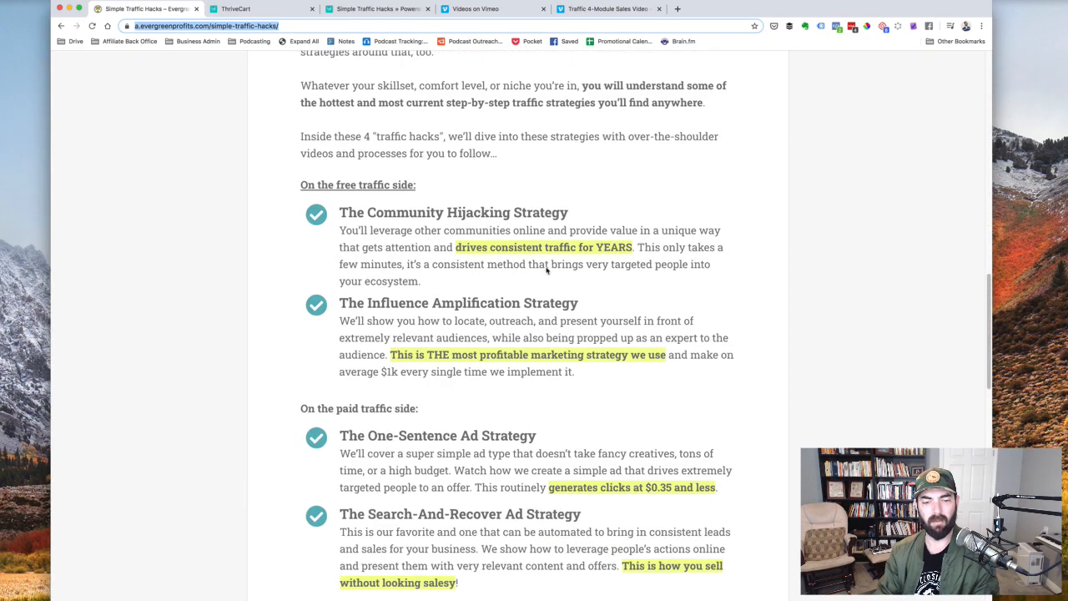
scroll(548, 269, down, 5)
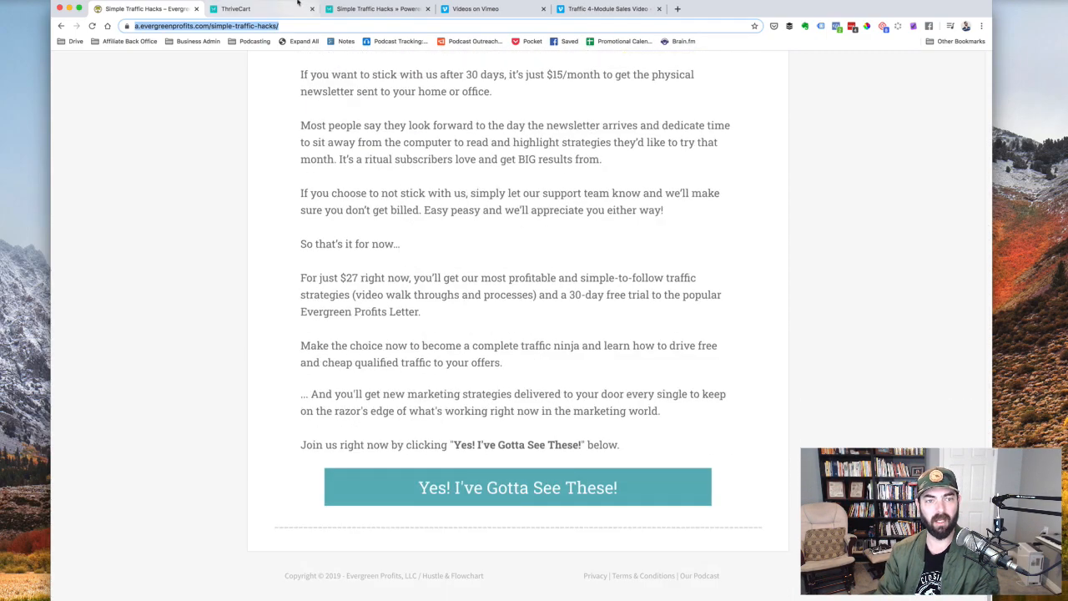
key(ctrl+Tab)
click(377, 9)
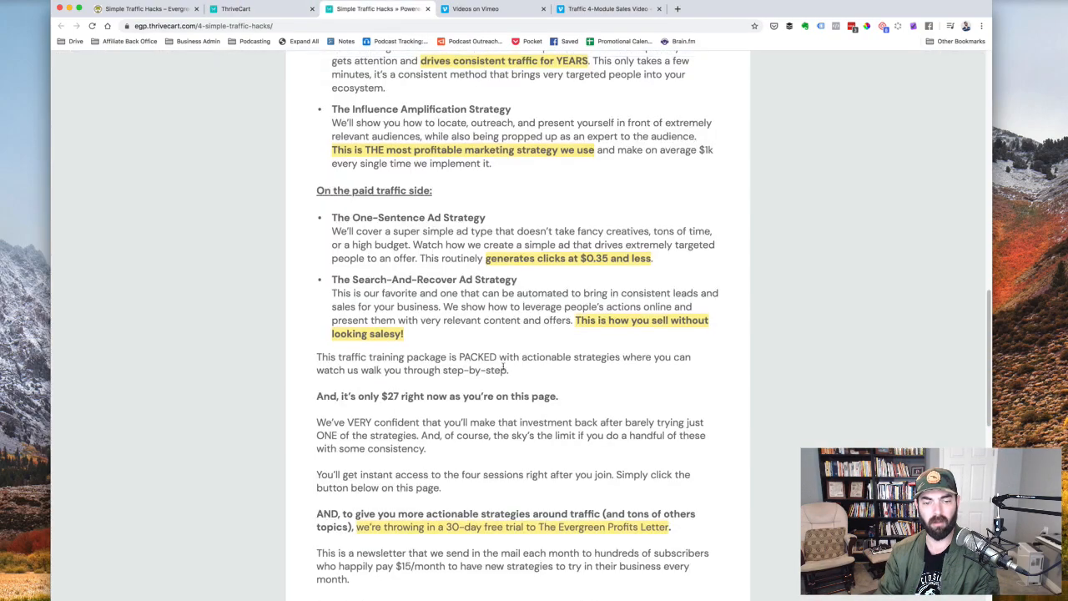
scroll(517, 334, up, 15)
scroll(504, 370, down, 15)
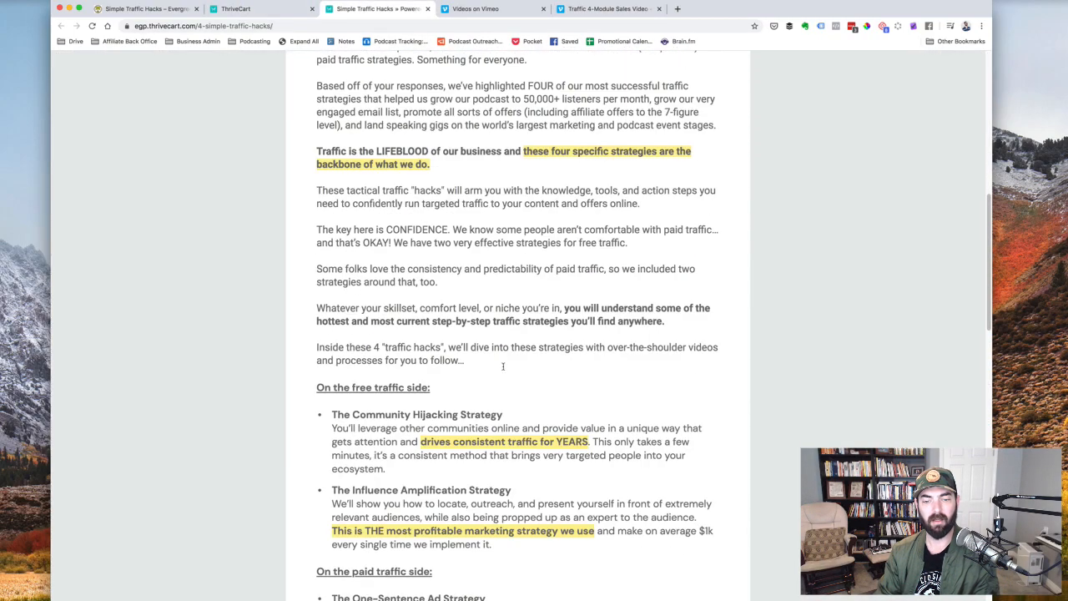
scroll(504, 369, down, 6)
scroll(504, 369, up, 1)
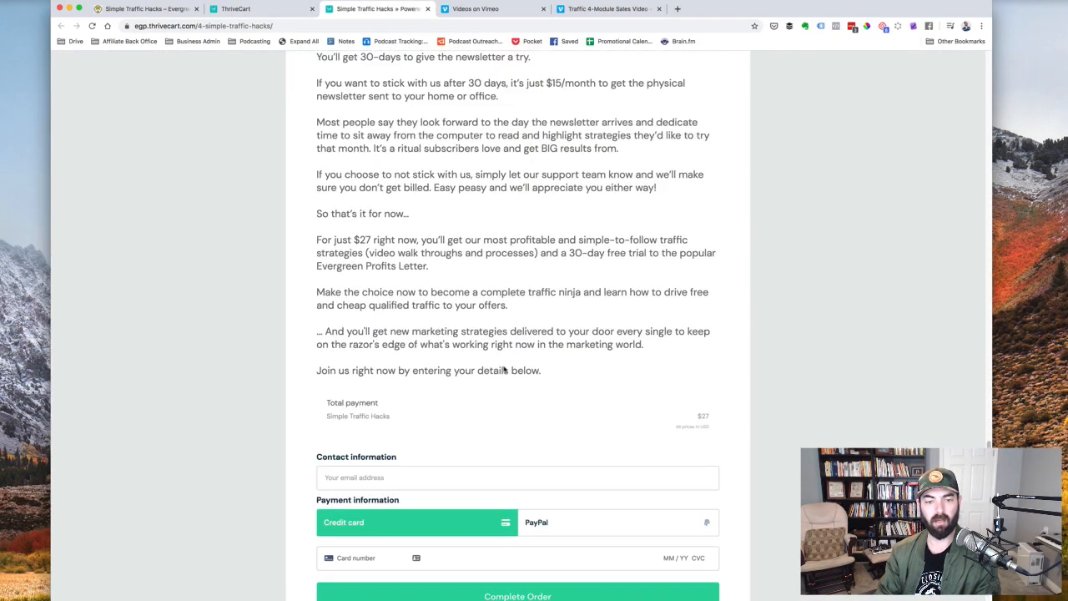
scroll(504, 370, down, 2)
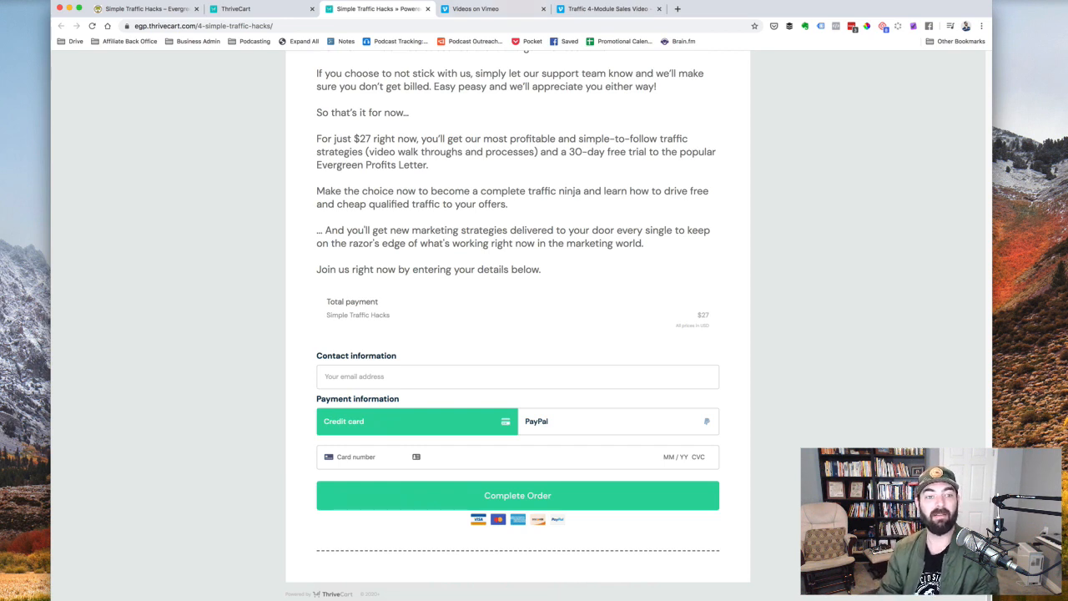
click(257, 8)
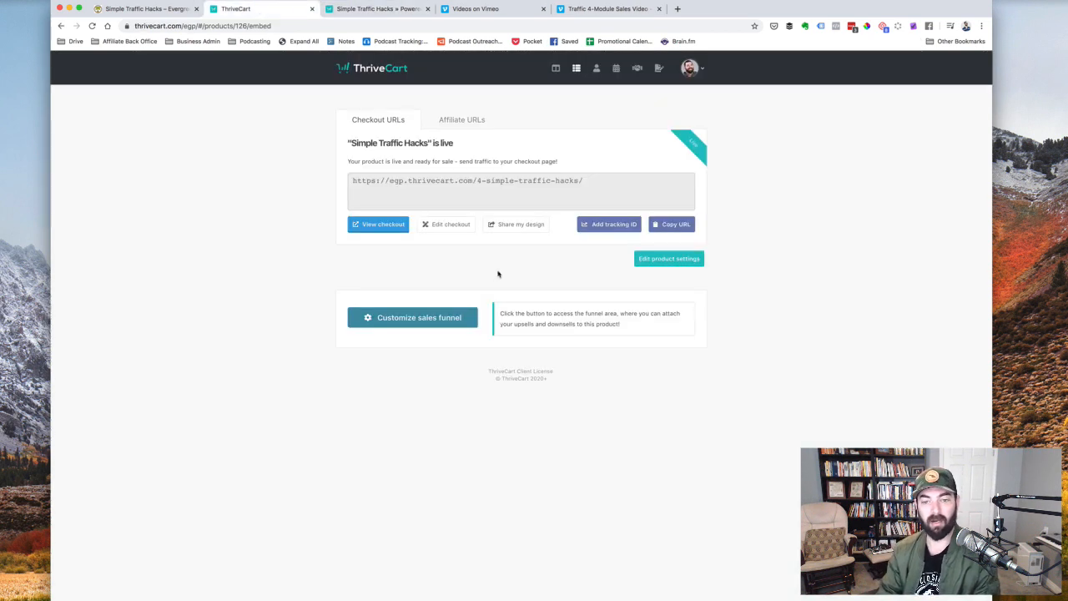
Step: Launch the Simple Traffic Hacks checkout design editor and switch to the Success page
click(657, 258)
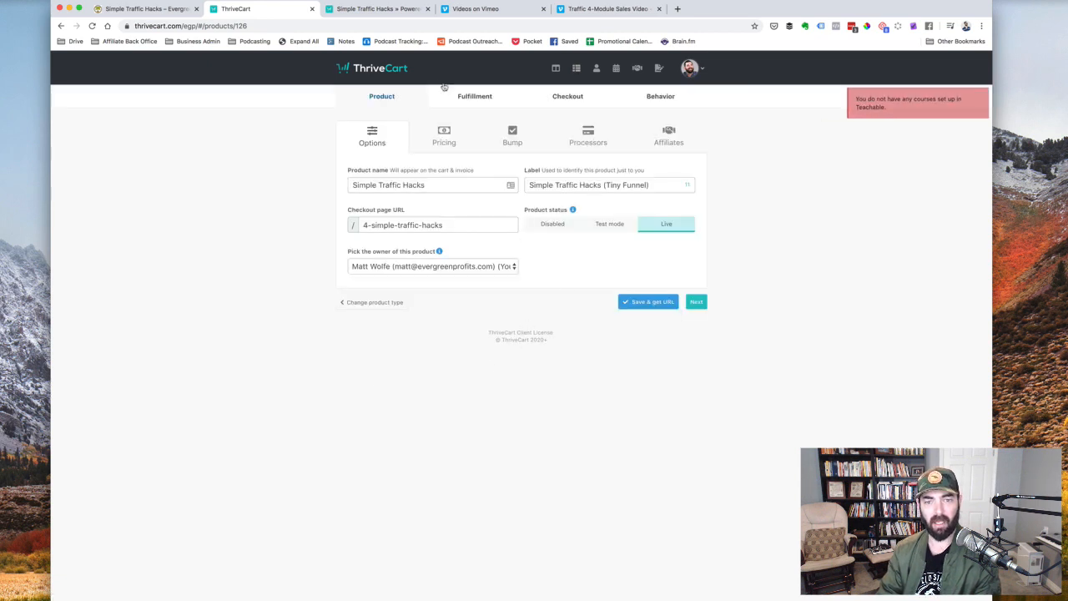
click(566, 98)
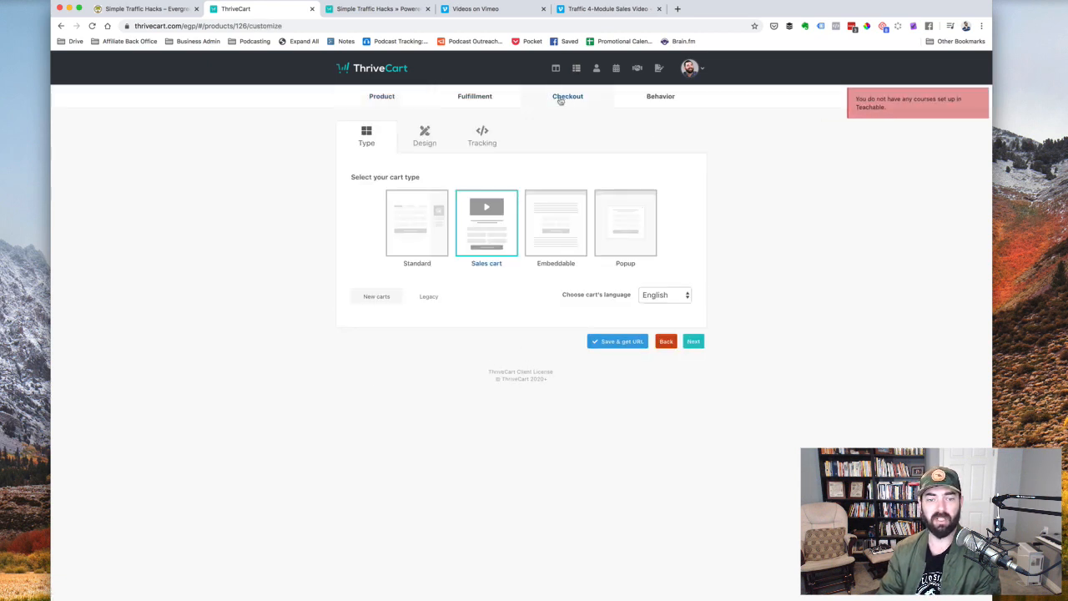
click(426, 145)
click(528, 224)
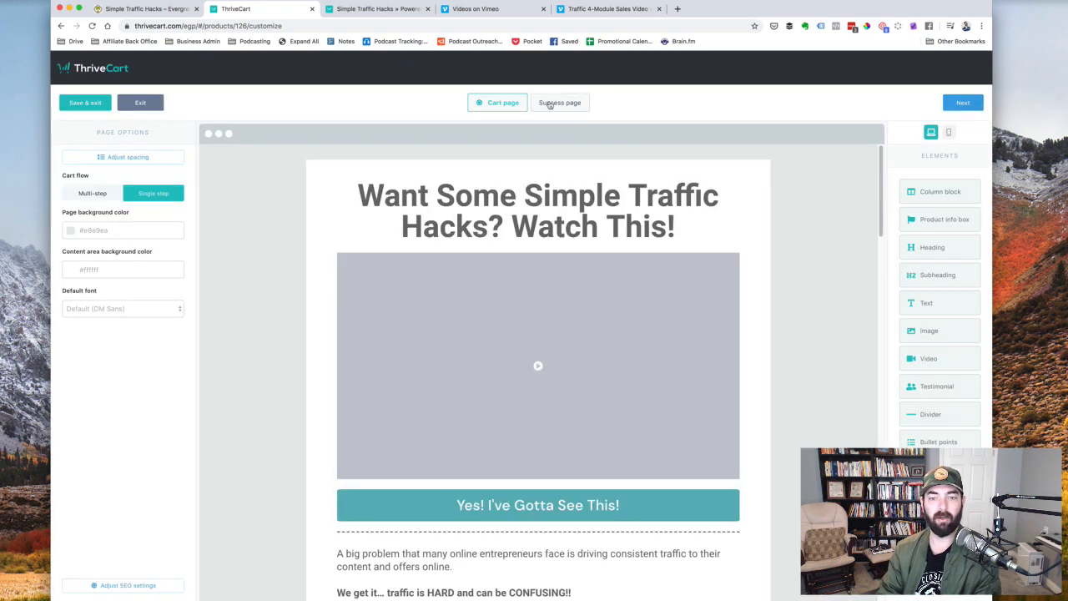
click(550, 103)
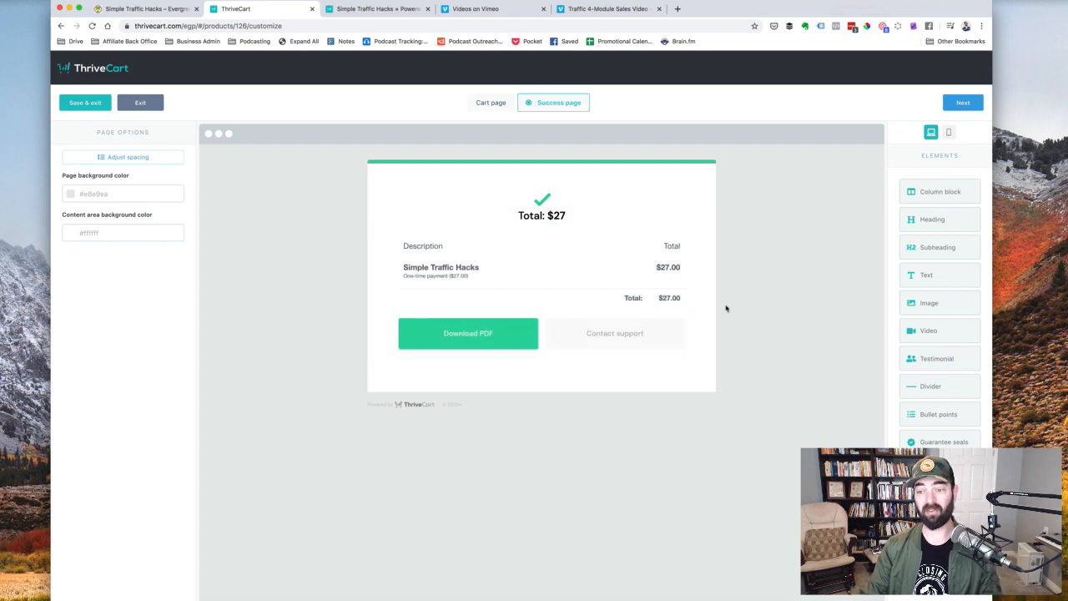
Step: Add a centred 38px grey #6d6d6d heading 'Welcome To The Simple Traffic Hacks Course!' above the summary
drag(953, 222, 584, 213)
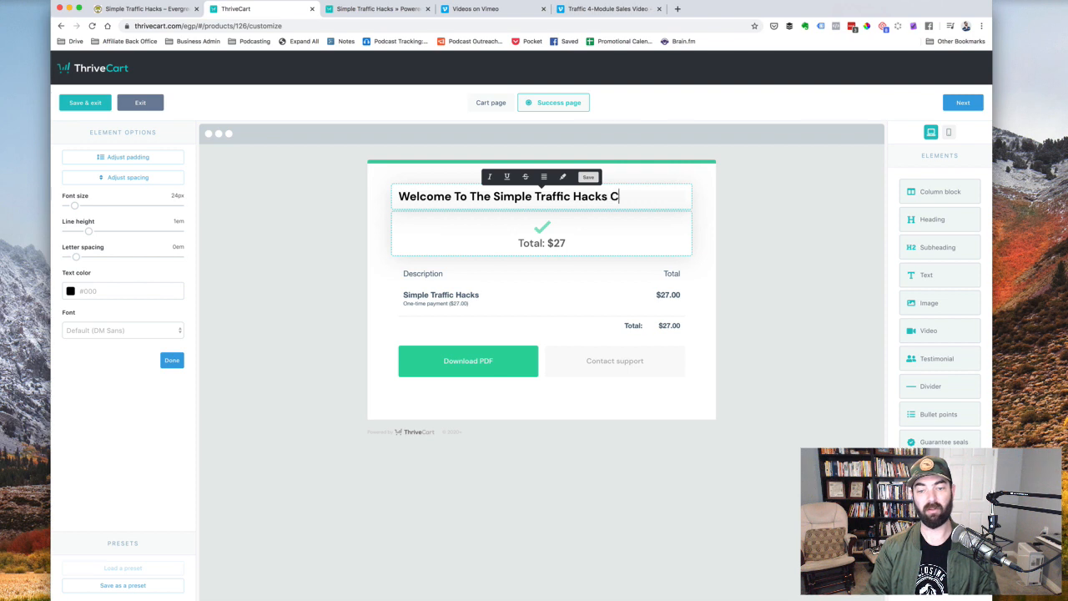
key(super+a)
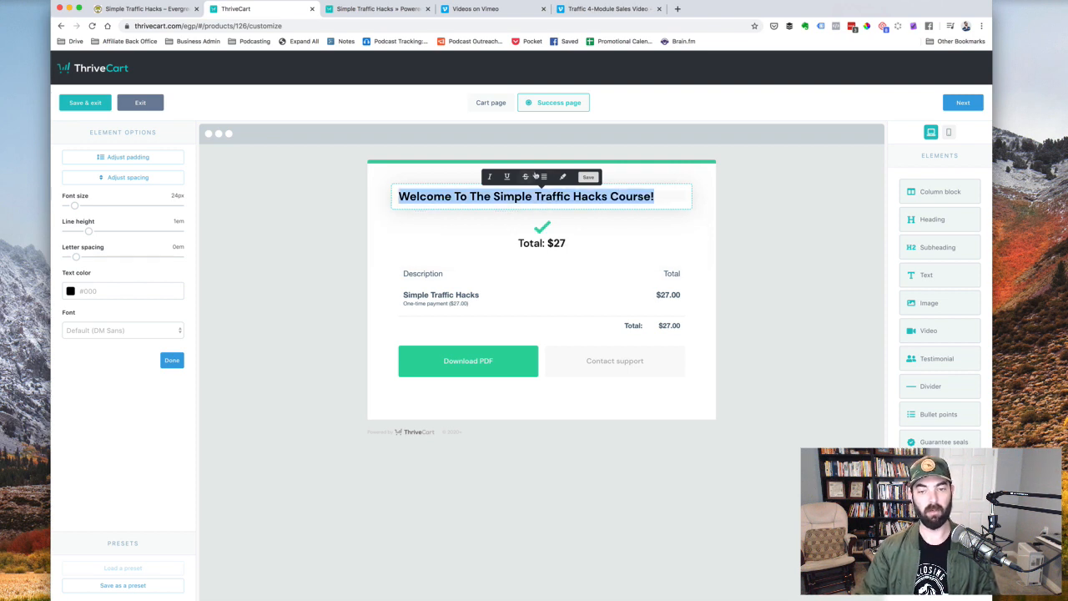
click(543, 176)
click(544, 202)
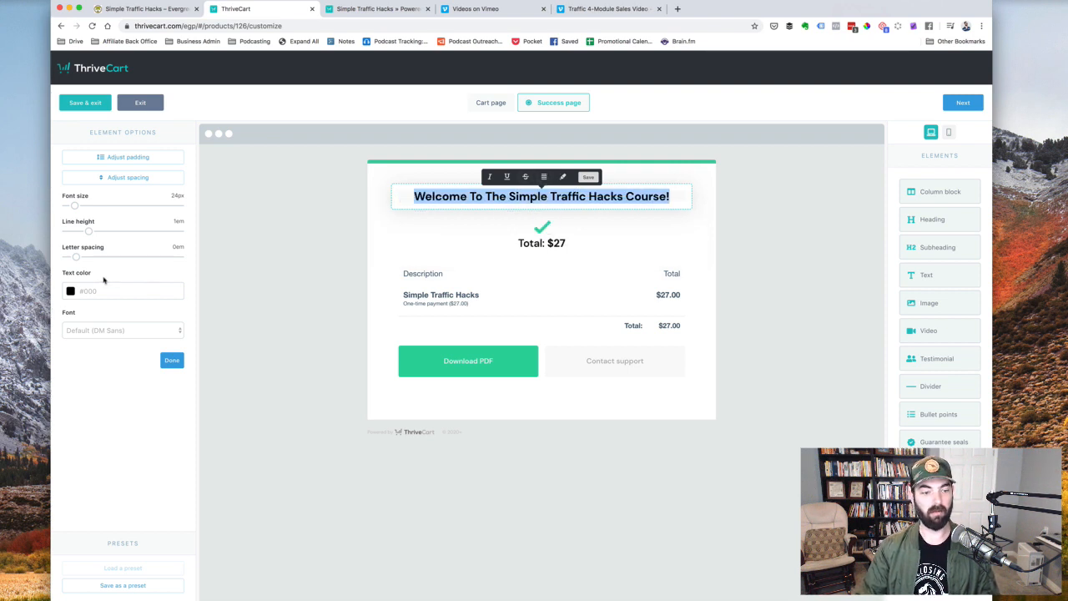
click(96, 292)
click(108, 395)
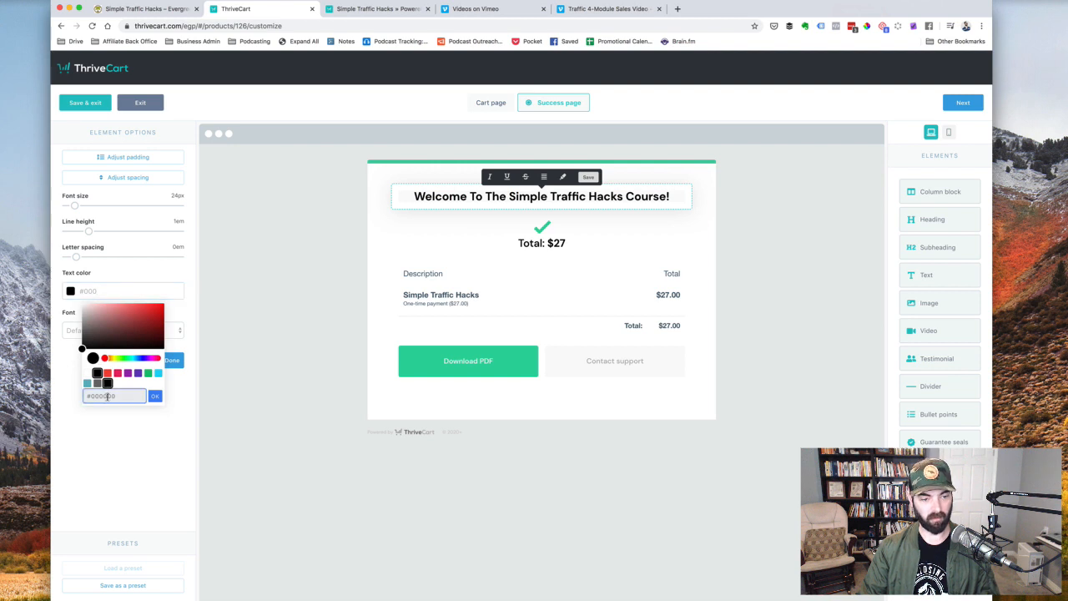
text(#6d)
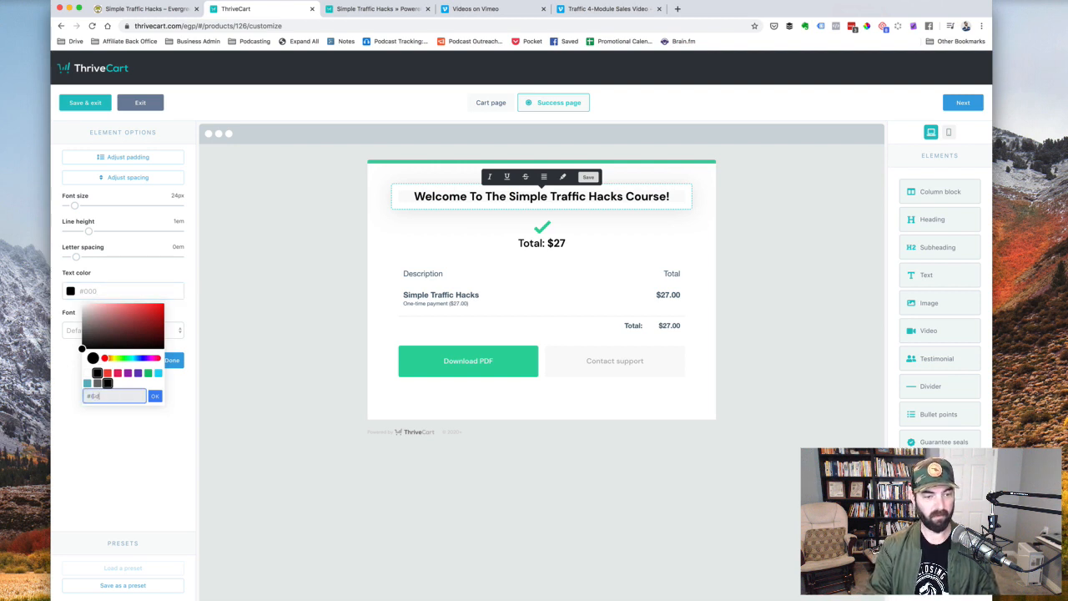
text(6d6d)
drag(74, 205, 106, 206)
click(565, 339)
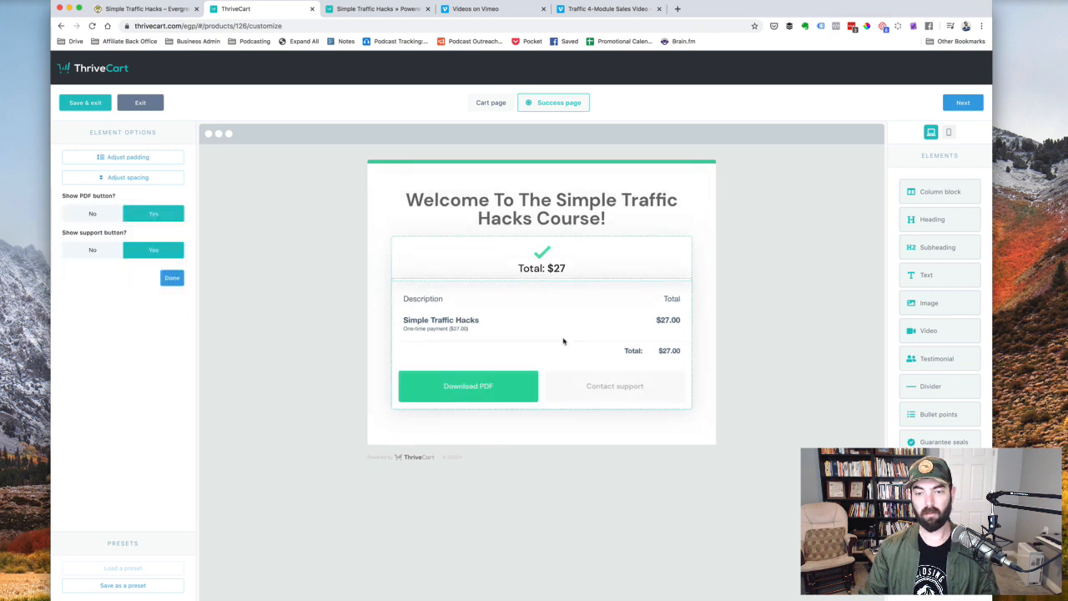
Step: Set the order summary block's Show PDF button to No, leaving only Contact support
click(574, 268)
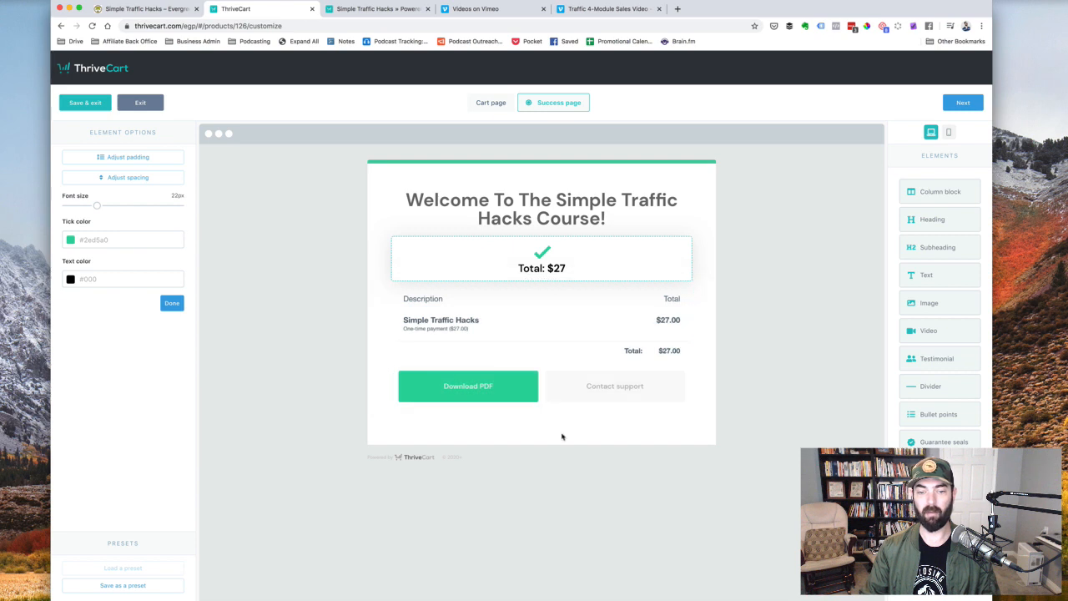
click(863, 239)
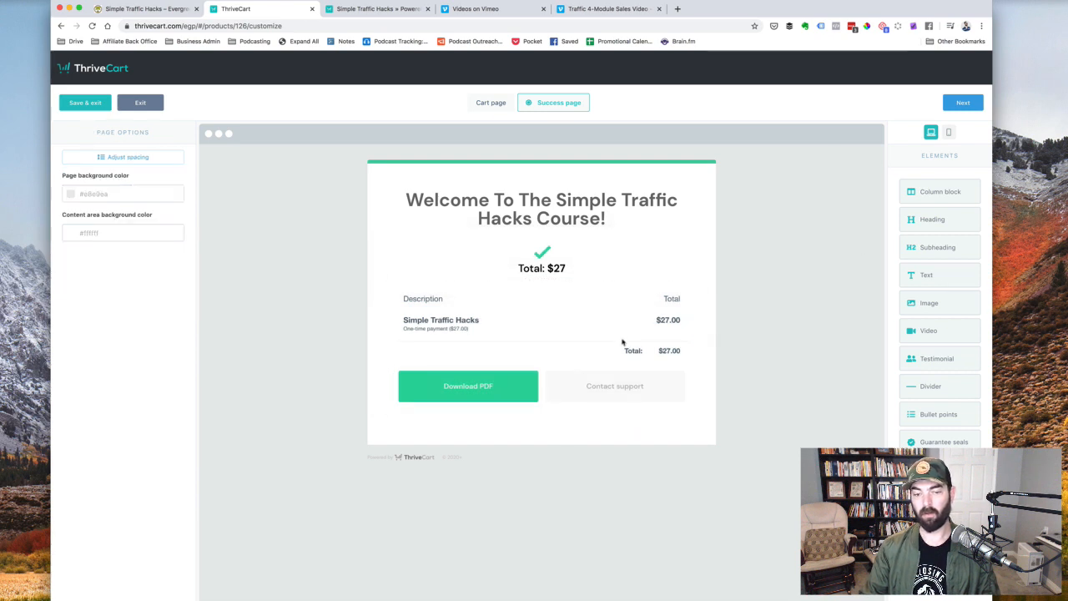
click(577, 399)
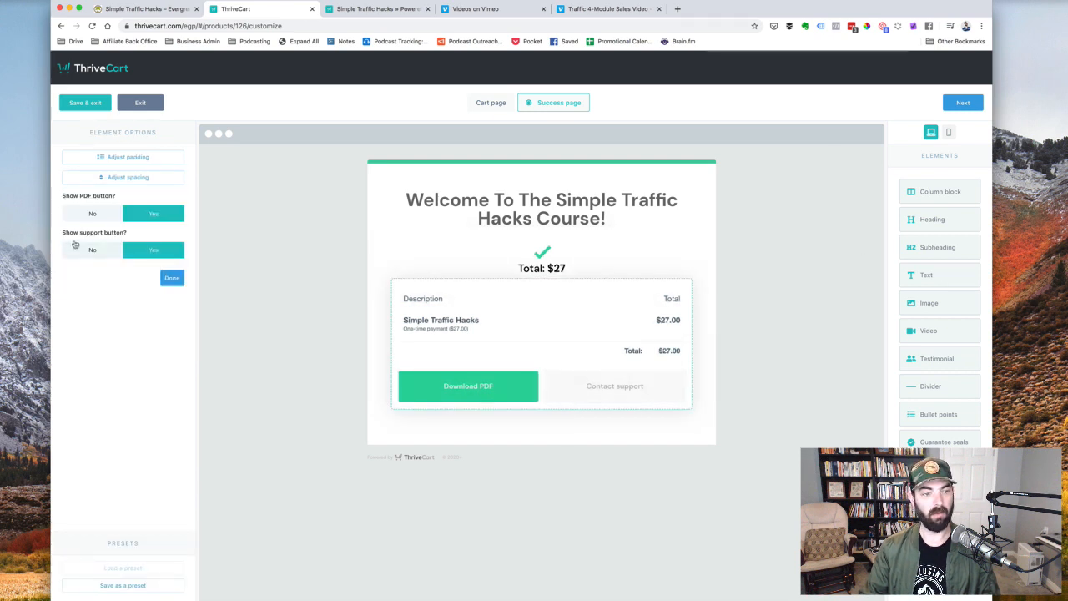
click(96, 215)
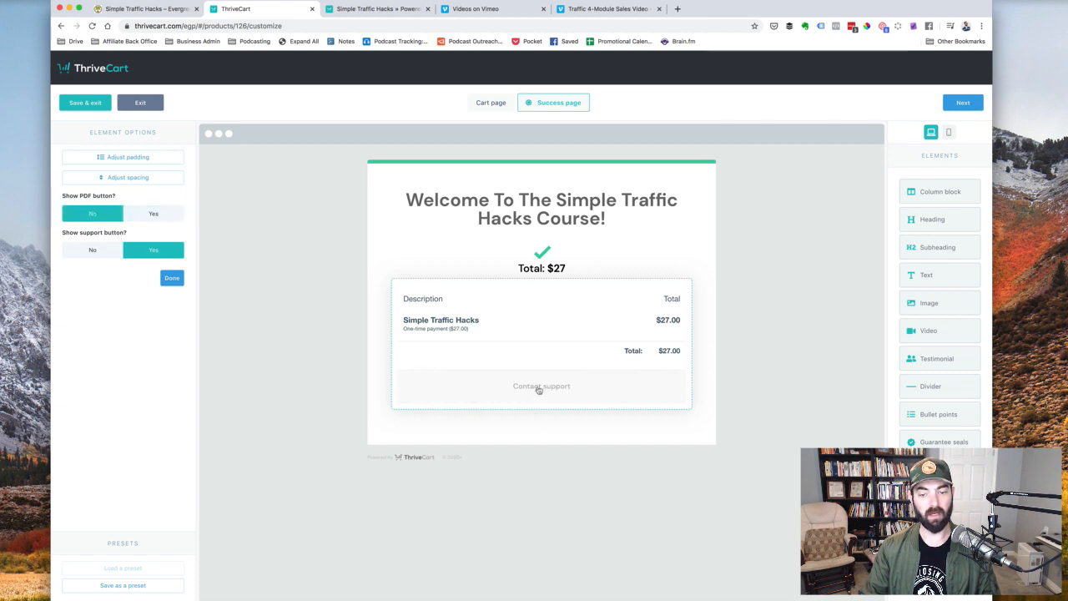
click(173, 280)
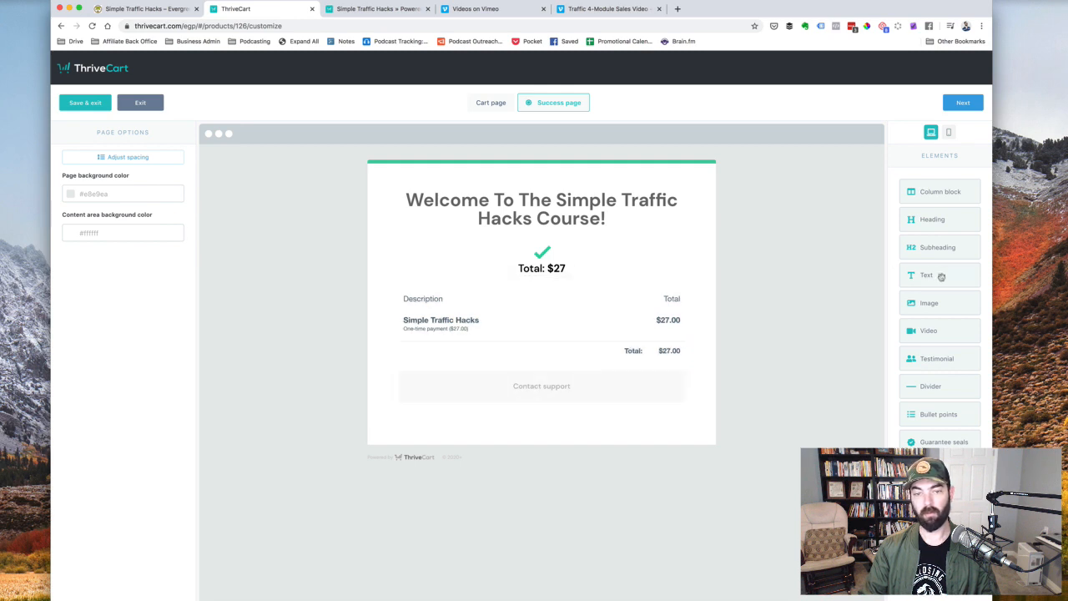
Step: Add the centred 17px line 'Scroll down this page to access your training video' under the heading
drag(941, 276, 545, 257)
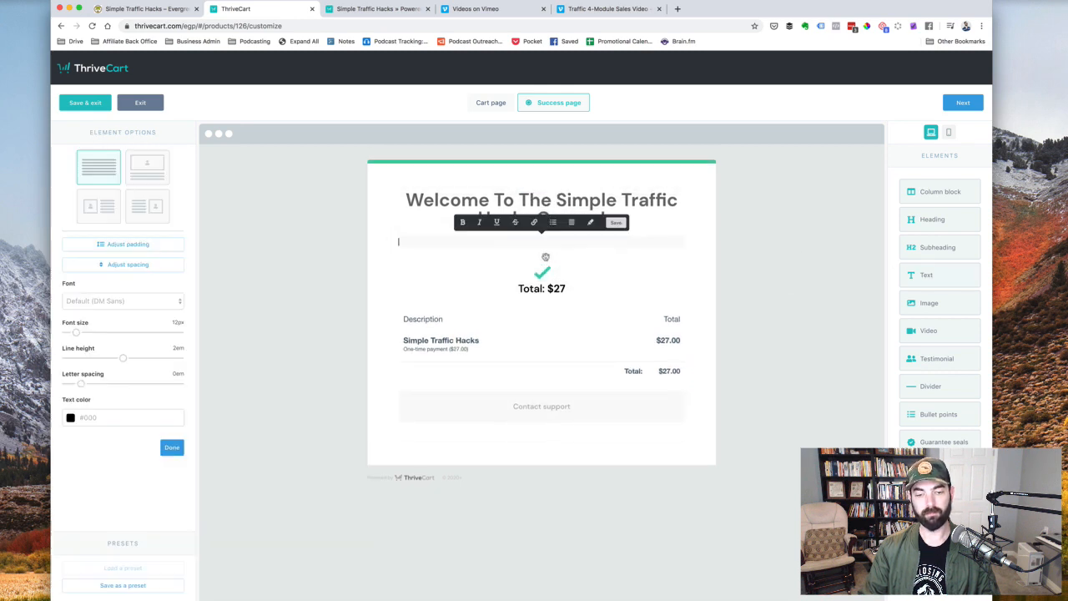
text(Scr)
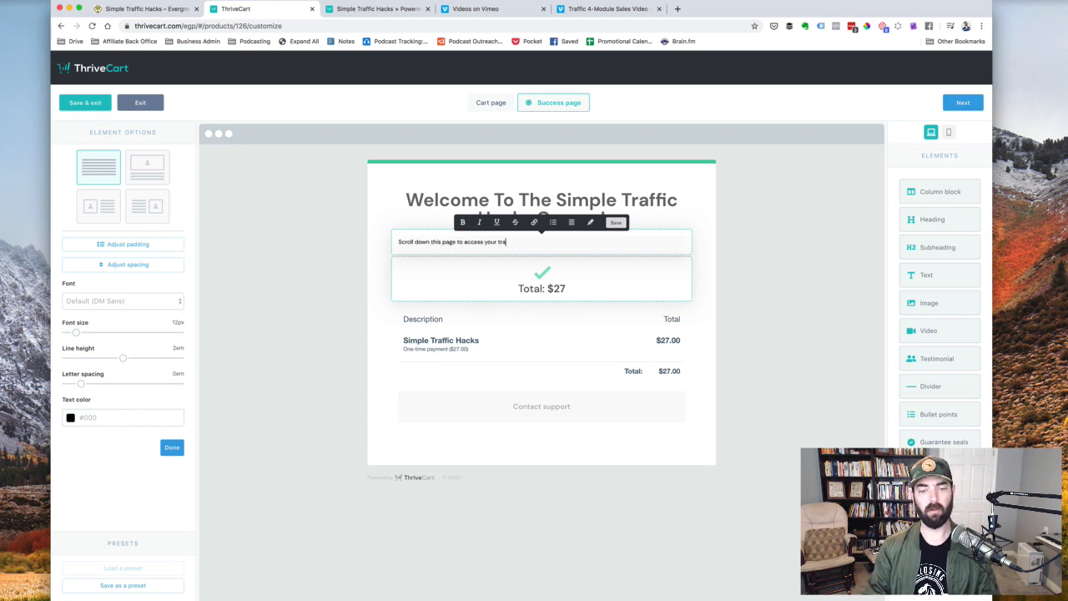
text(video)
key(ctrl+a)
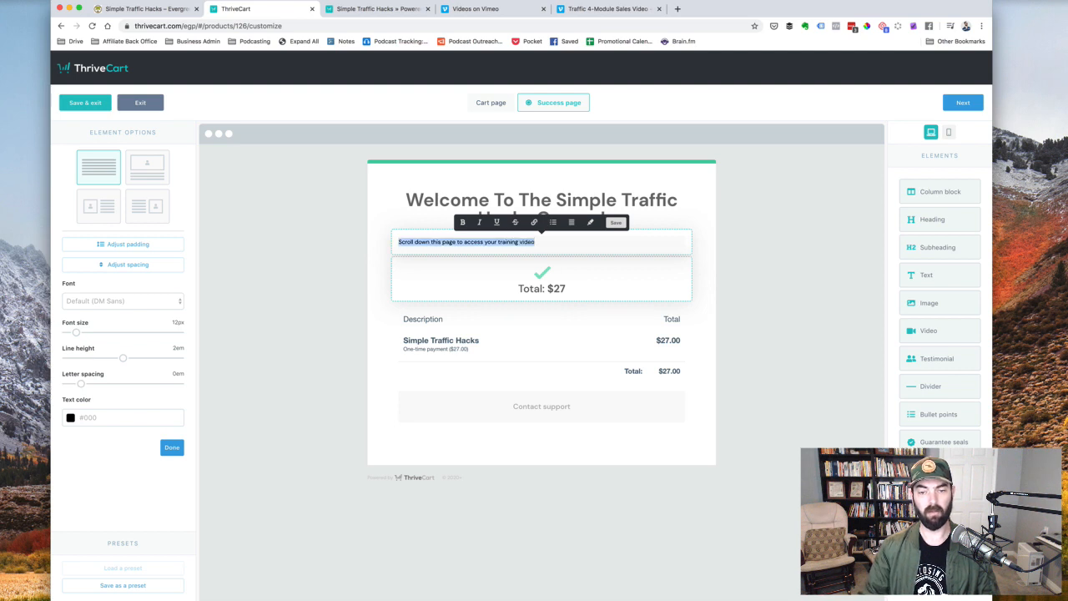
click(573, 222)
click(573, 254)
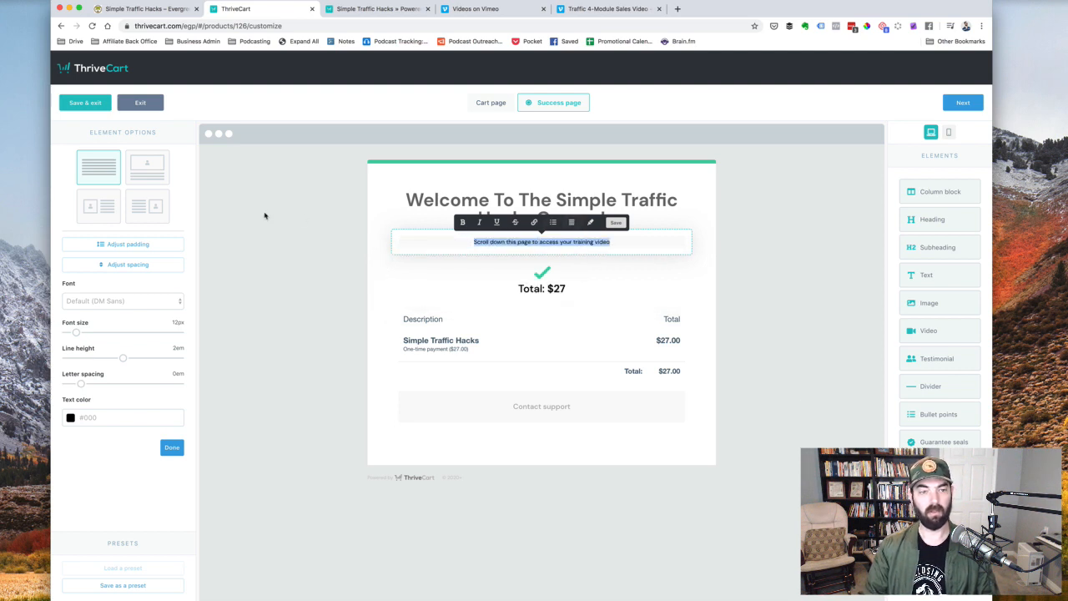
drag(76, 333, 105, 333)
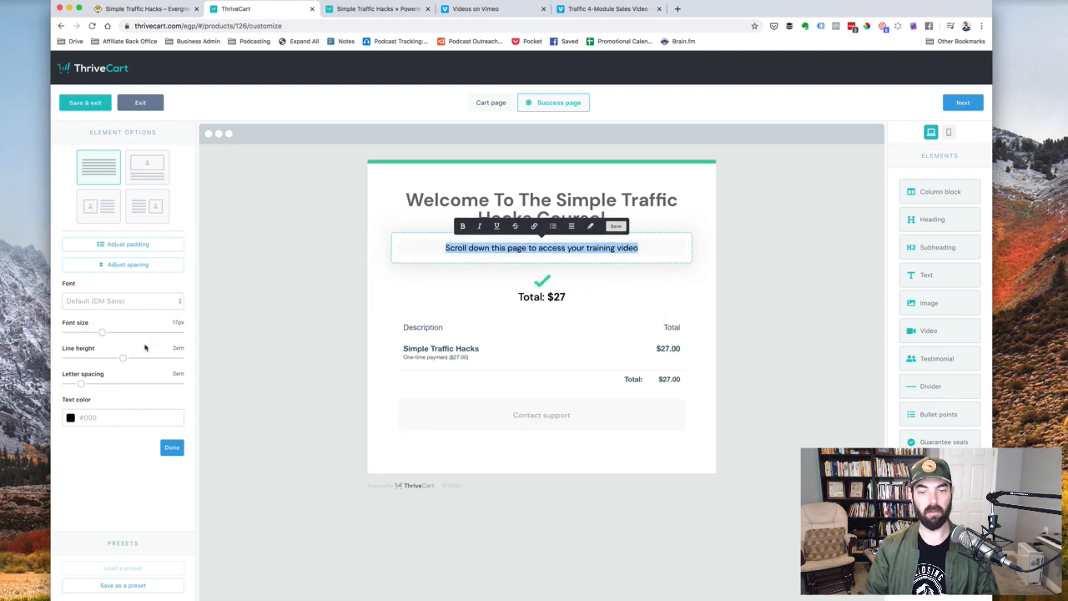
click(667, 443)
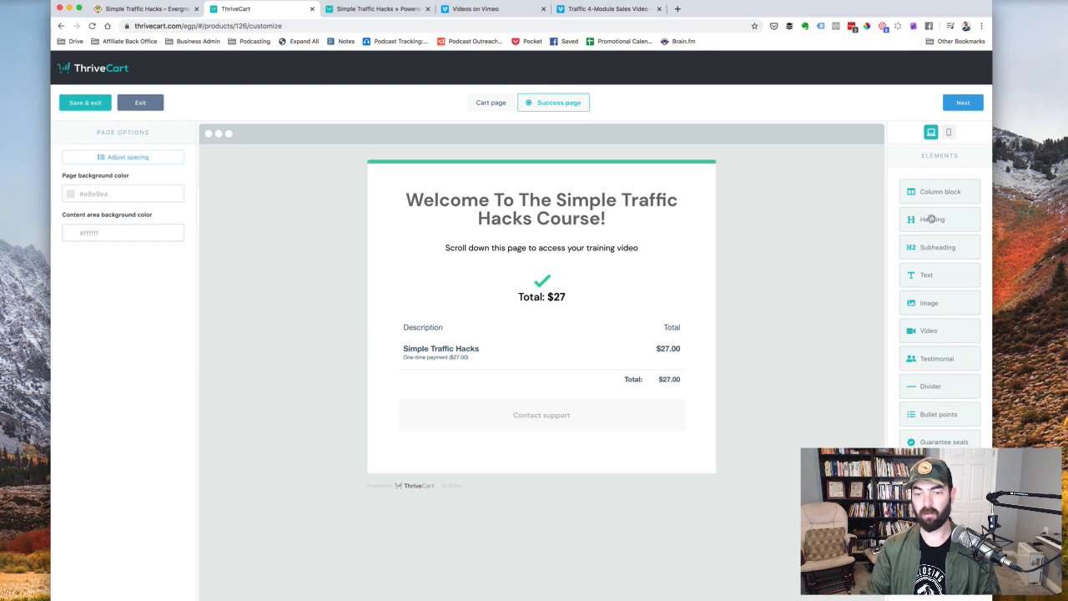
Step: Add a 'Video #1:' heading below Contact support, then bring up the Vimeo video list
drag(924, 218, 547, 461)
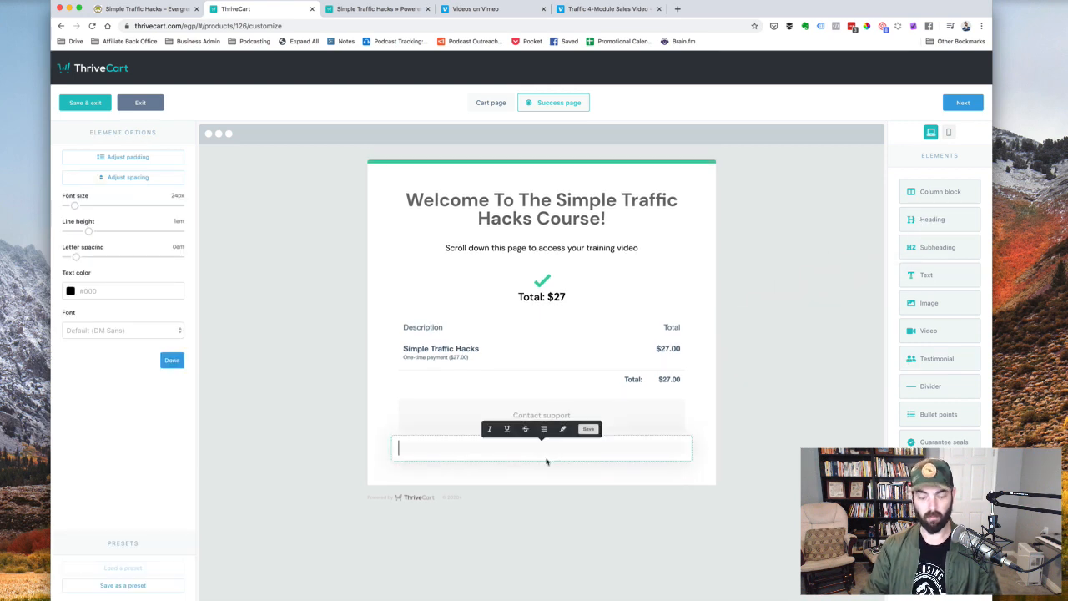
text(Video #1:)
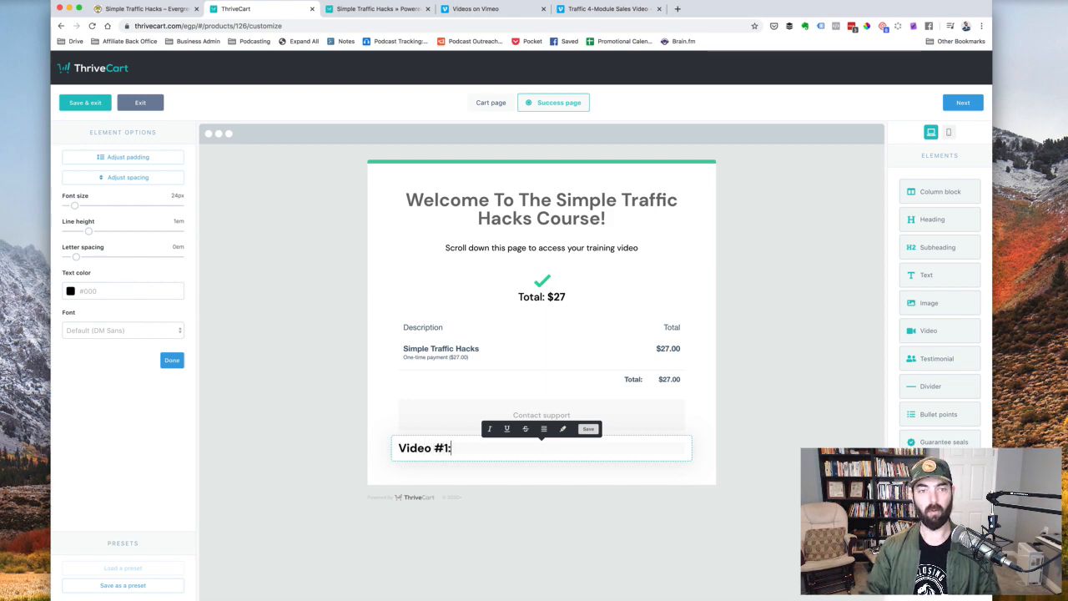
click(503, 10)
click(607, 11)
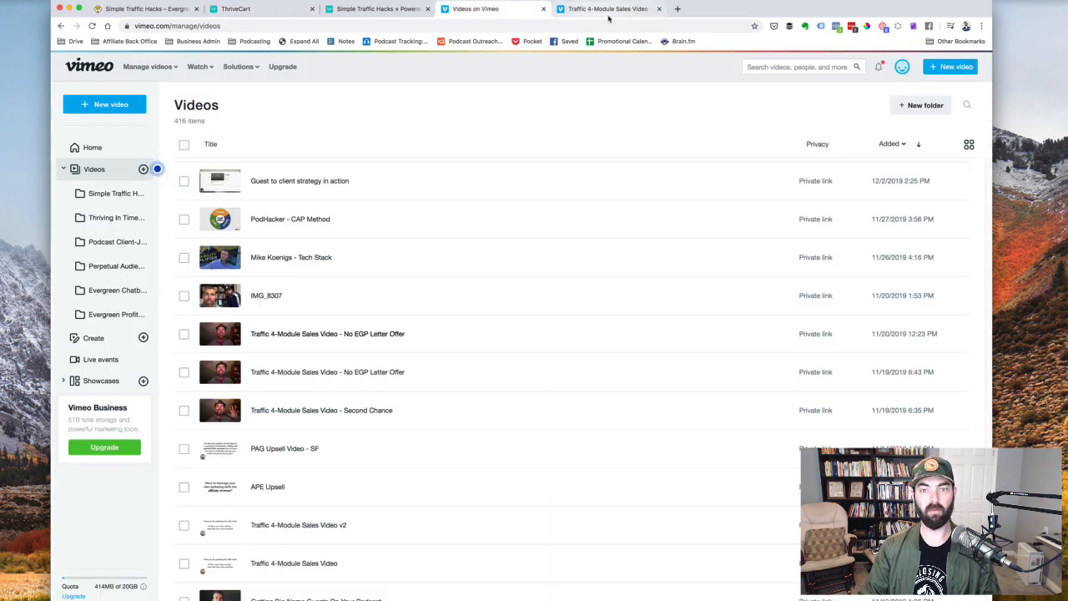
Step: Look through Vimeo's Simple Traffic Hacks folder, then return to the ThriveCart success page editor
click(659, 9)
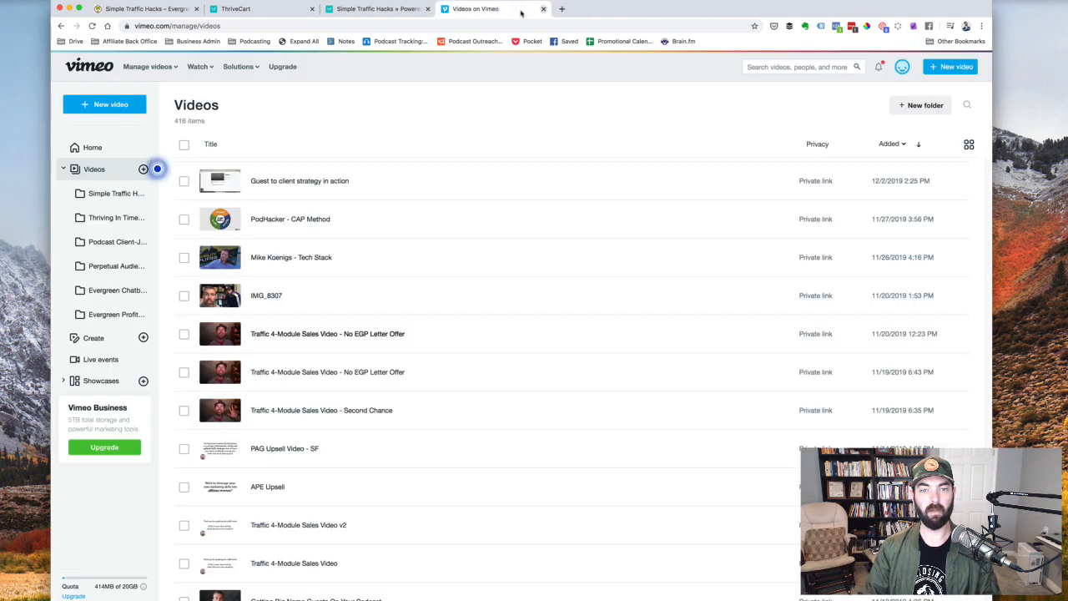
click(93, 194)
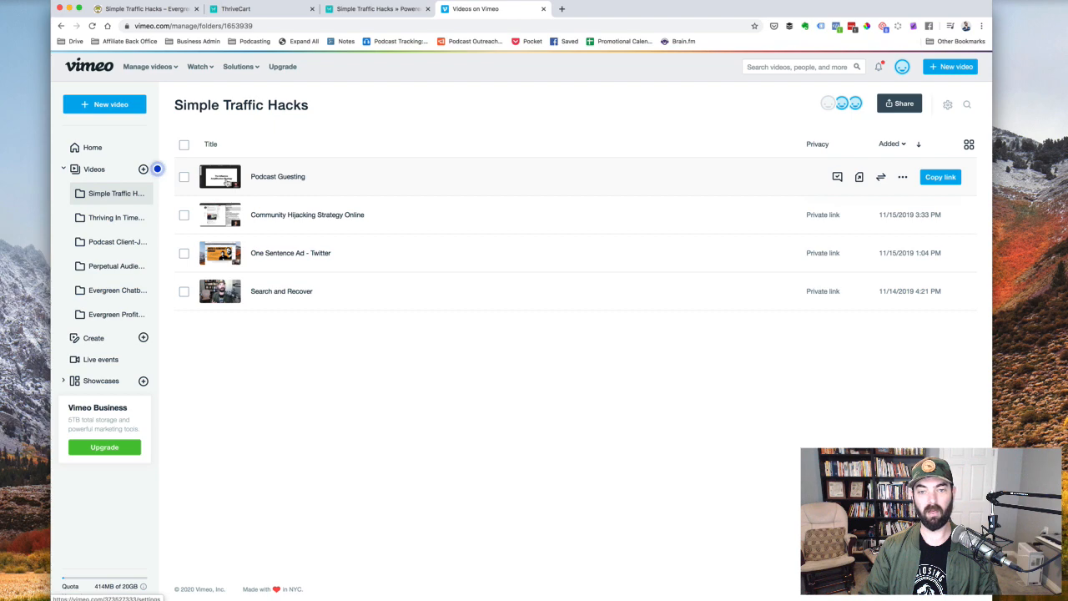
click(135, 12)
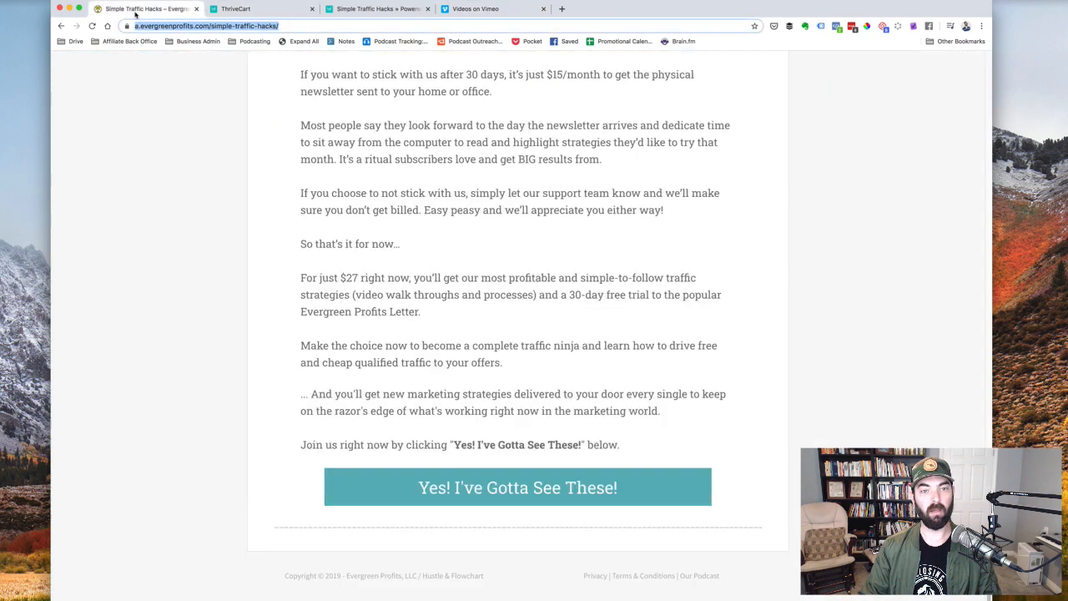
click(235, 9)
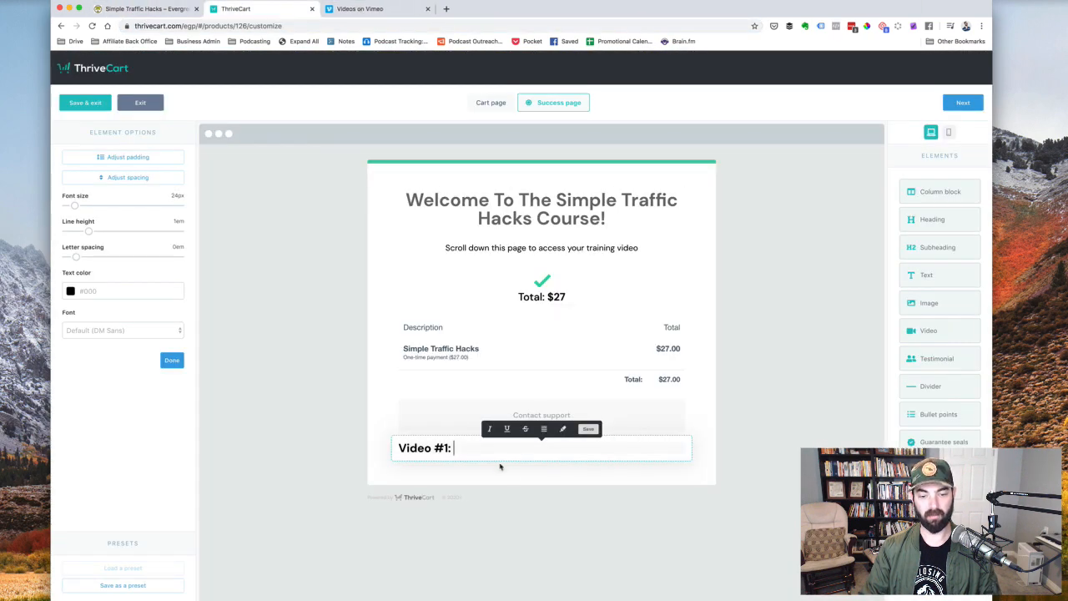
Step: Type the heading 'Video #1: The Podcast Guesting Strategy', fixing the typos
text(Podcas)
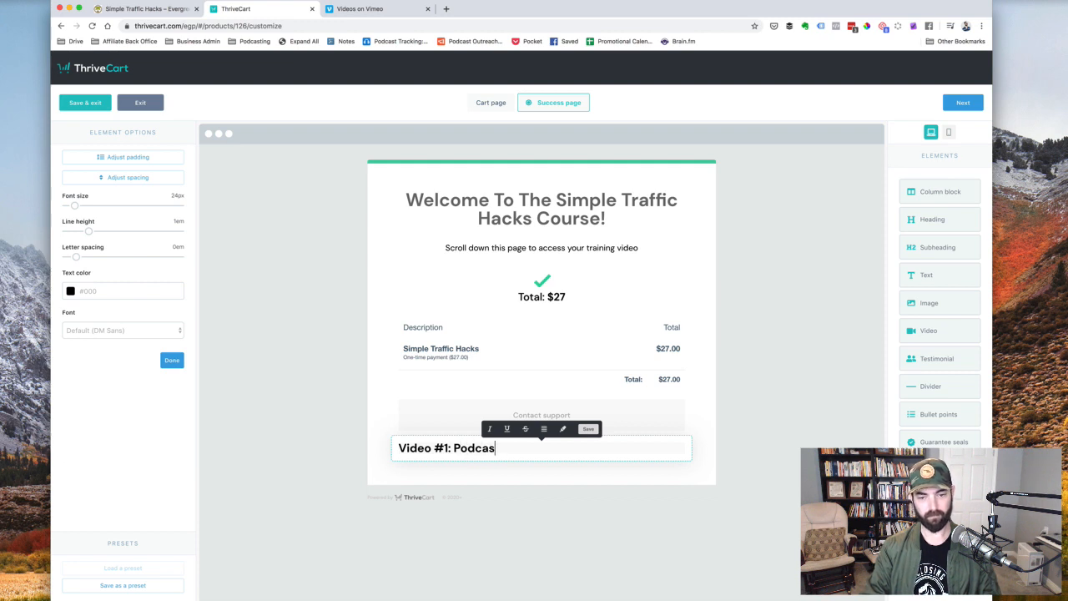
key(BackSpace)
key(BackSpace)
key(BackSpace)
key(BackSpace)
key(BackSpace)
key(BackSpace)
text(The Podcas)
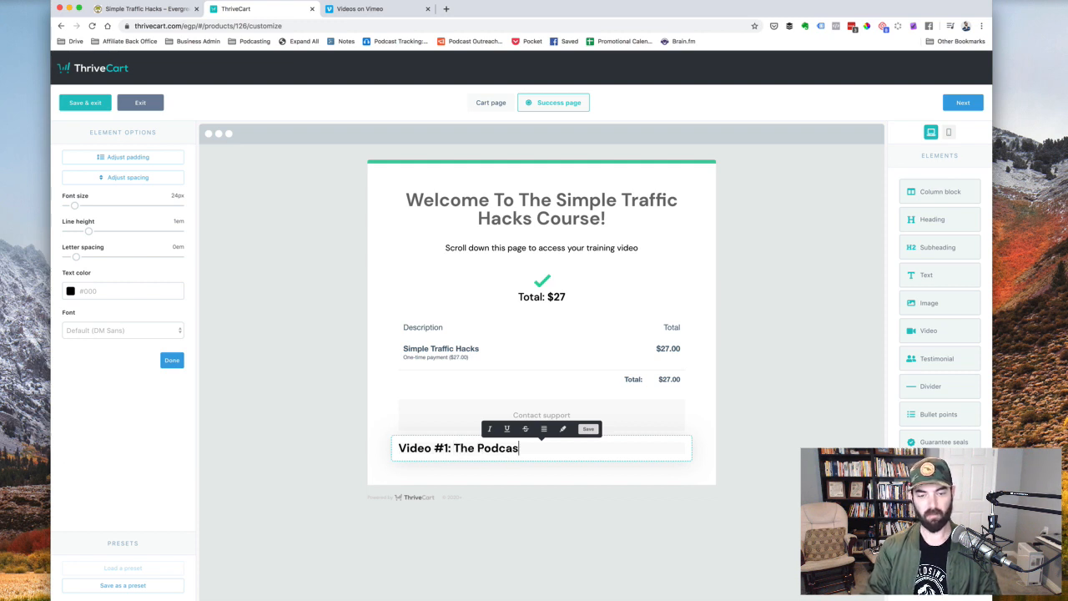
text(t Guest)
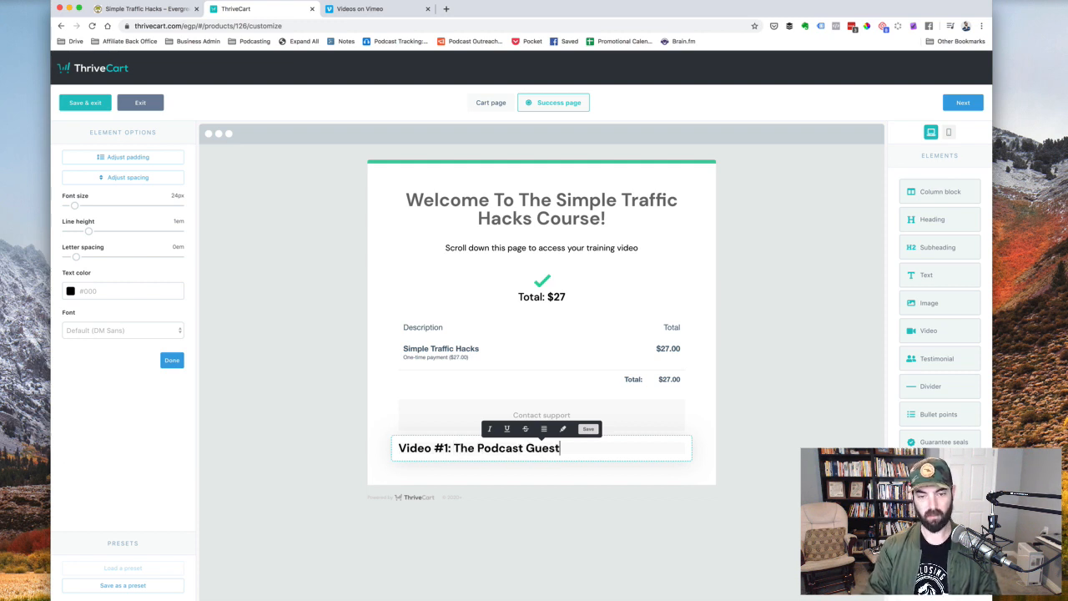
text(ing Strateg)
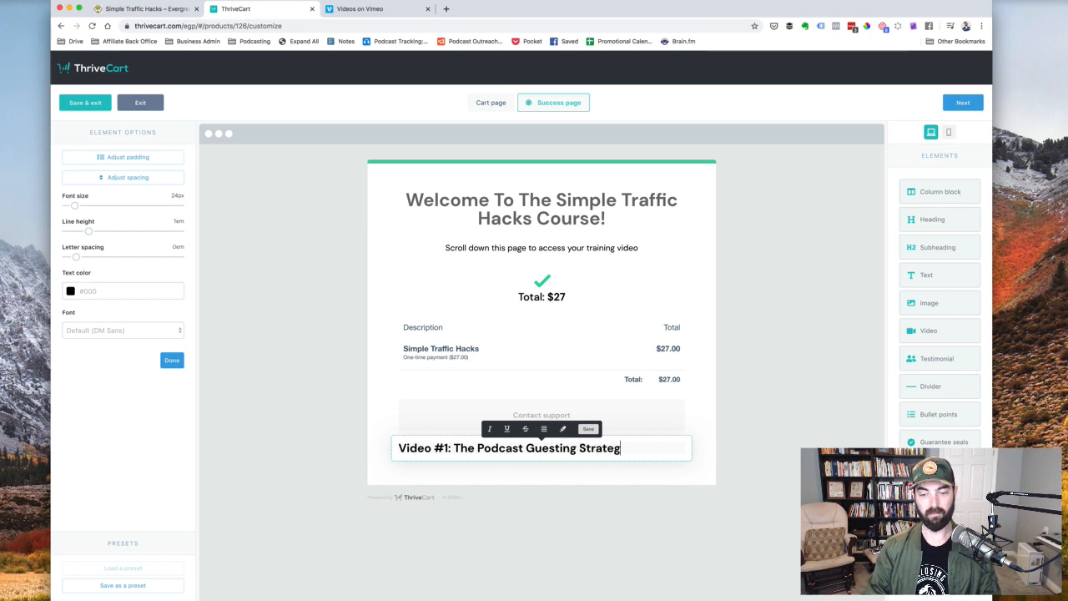
text(y)
Step: Colour the whole heading grey, #6d6d6d
key(super+a)
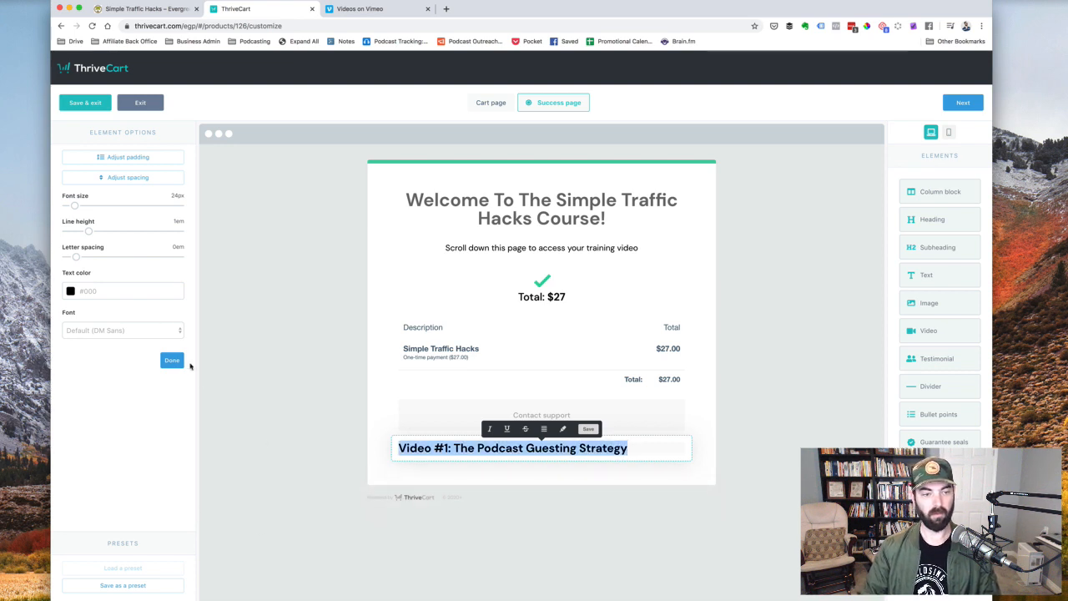
click(106, 297)
double_click(107, 395)
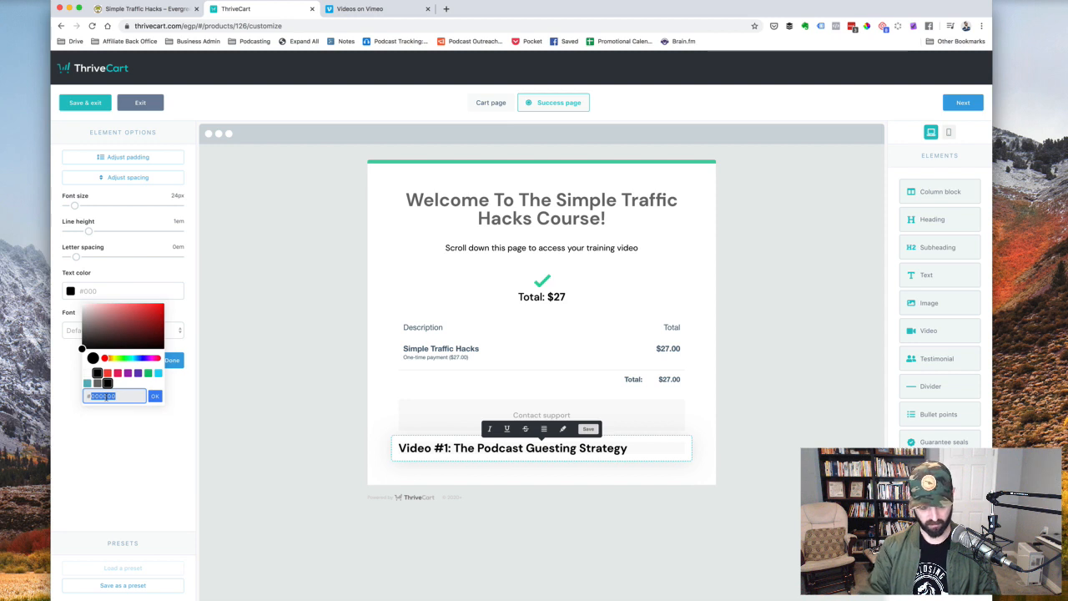
text(6d6d6d)
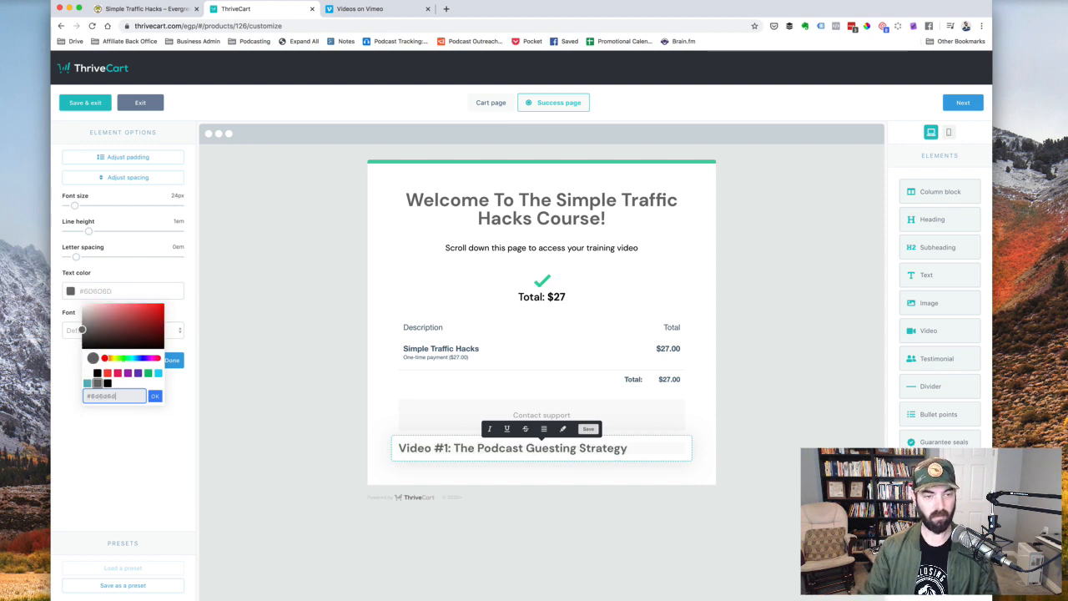
click(155, 396)
click(362, 492)
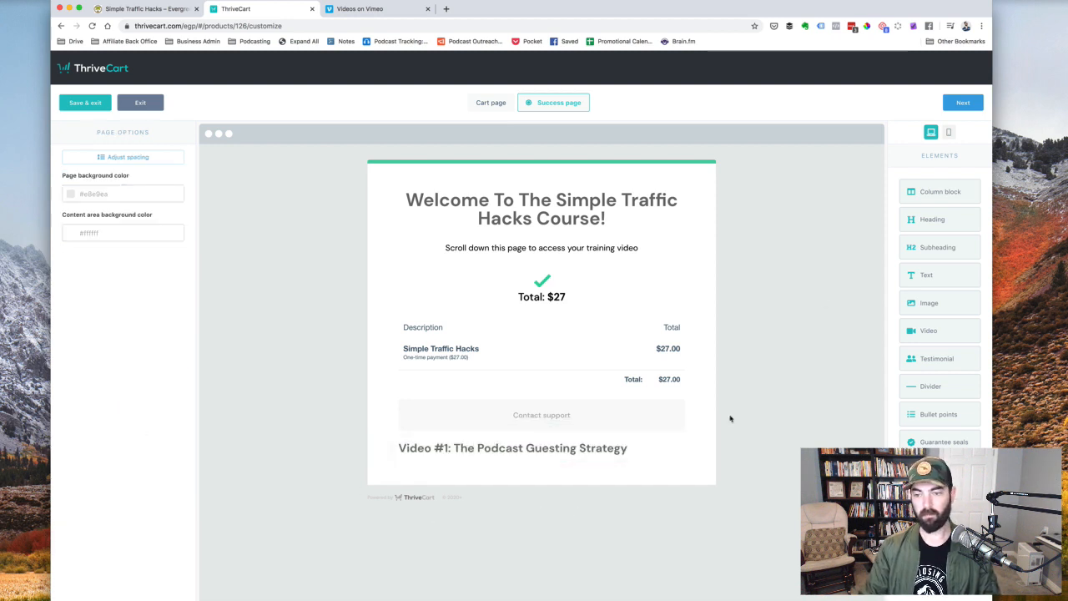
Step: Add a video block below the heading and set its size to 100
drag(939, 331, 511, 504)
click(609, 513)
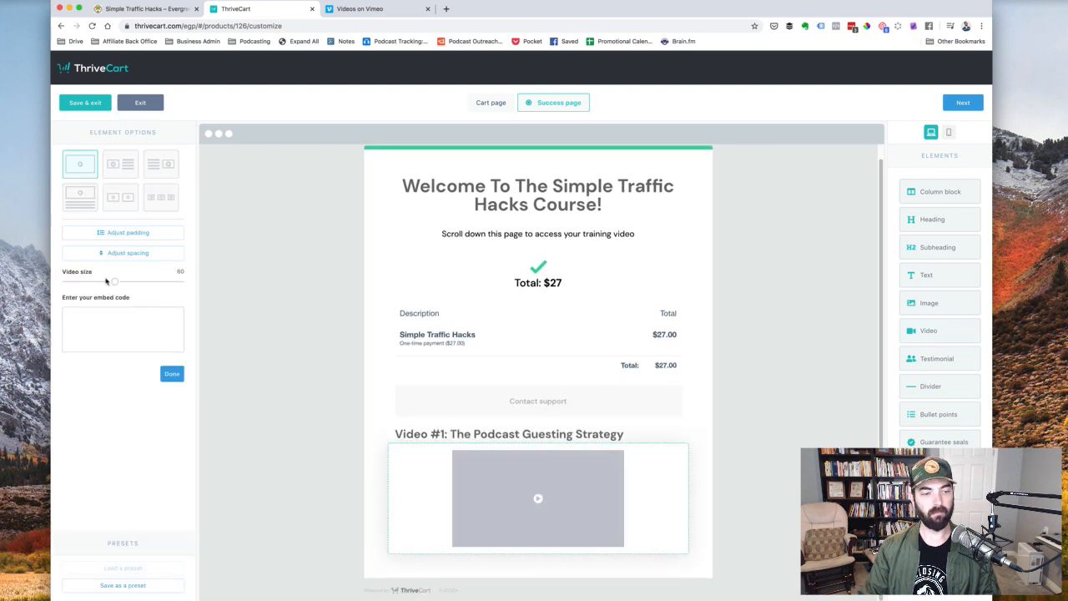
drag(115, 281, 246, 294)
scroll(370, 490, down, 2)
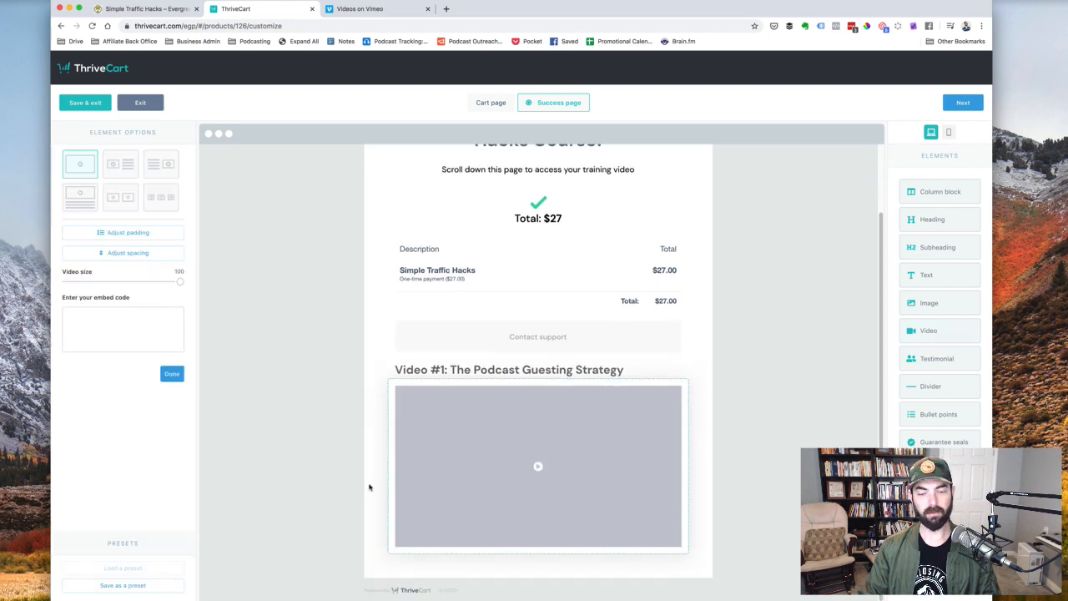
click(318, 8)
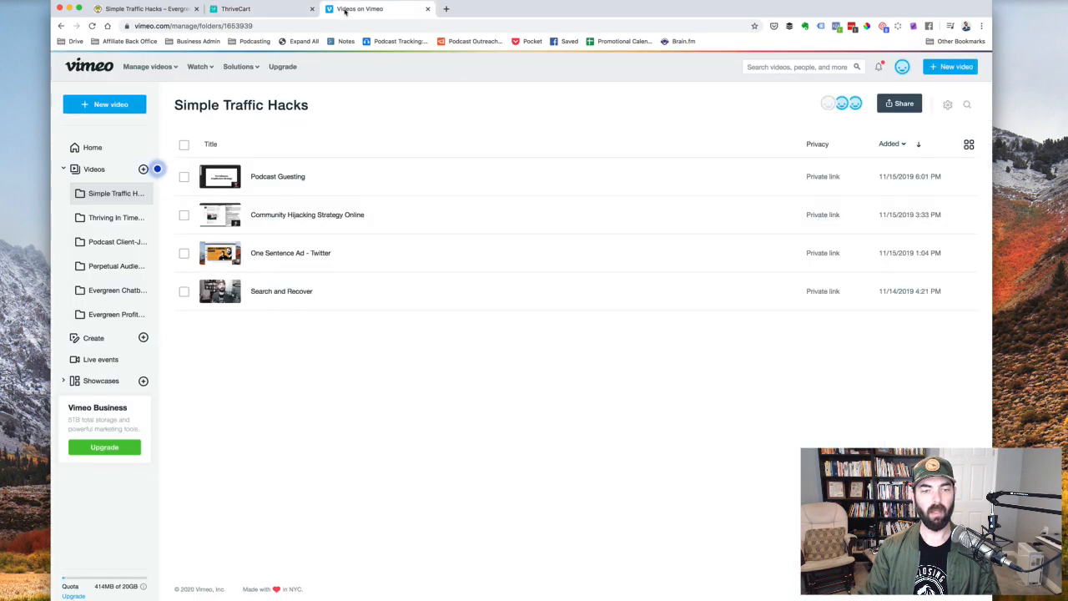
Step: Copy the Podcast Guesting video's Vimeo embed code with the text link option unchecked
super+click(271, 176)
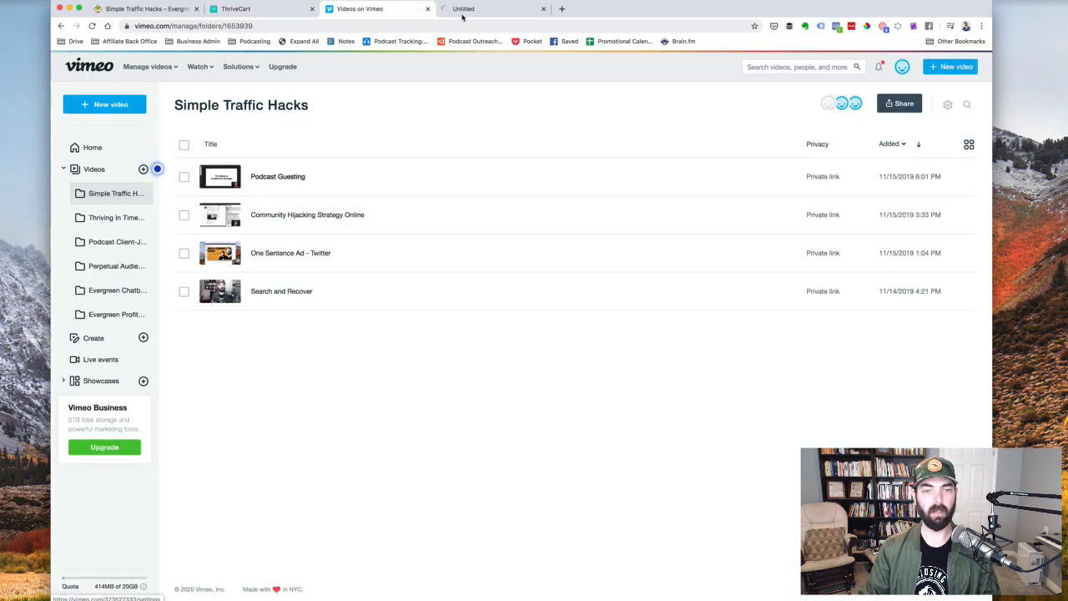
click(463, 16)
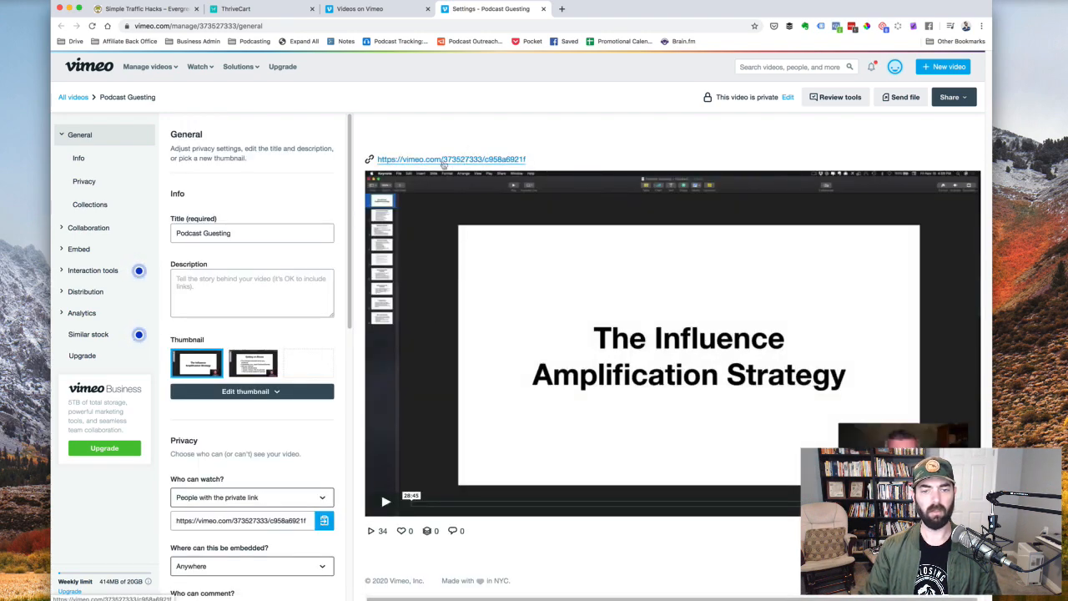
click(443, 161)
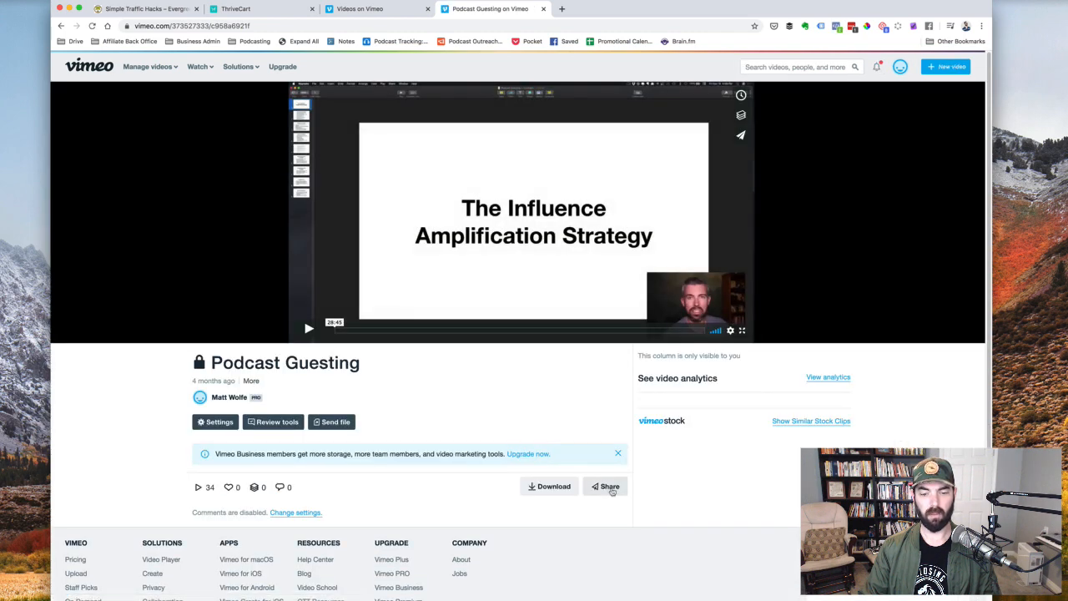
click(610, 488)
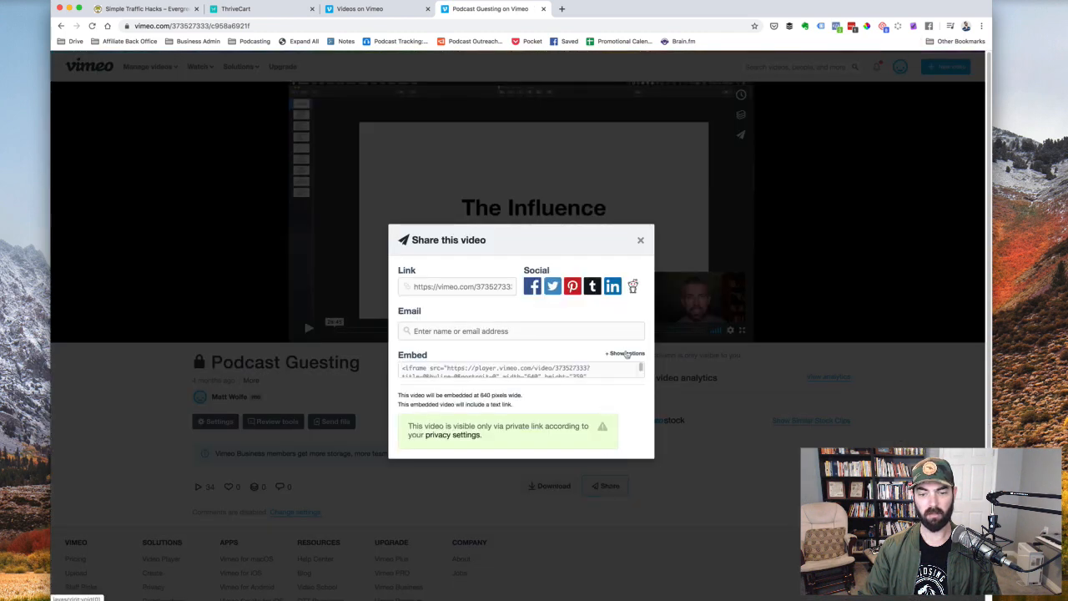
click(627, 354)
click(529, 476)
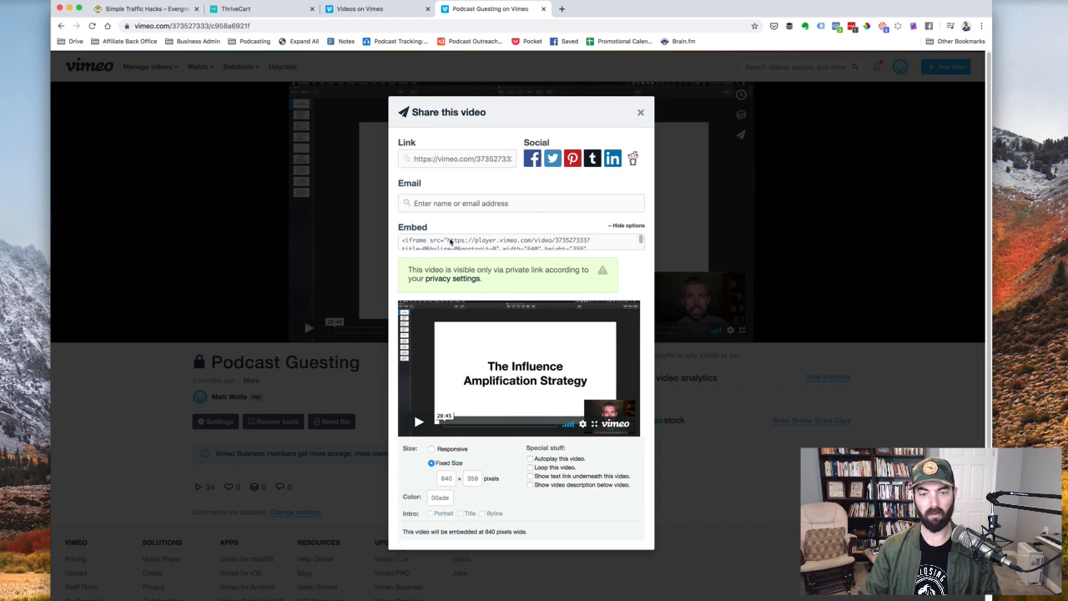
click(512, 243)
right_click(512, 243)
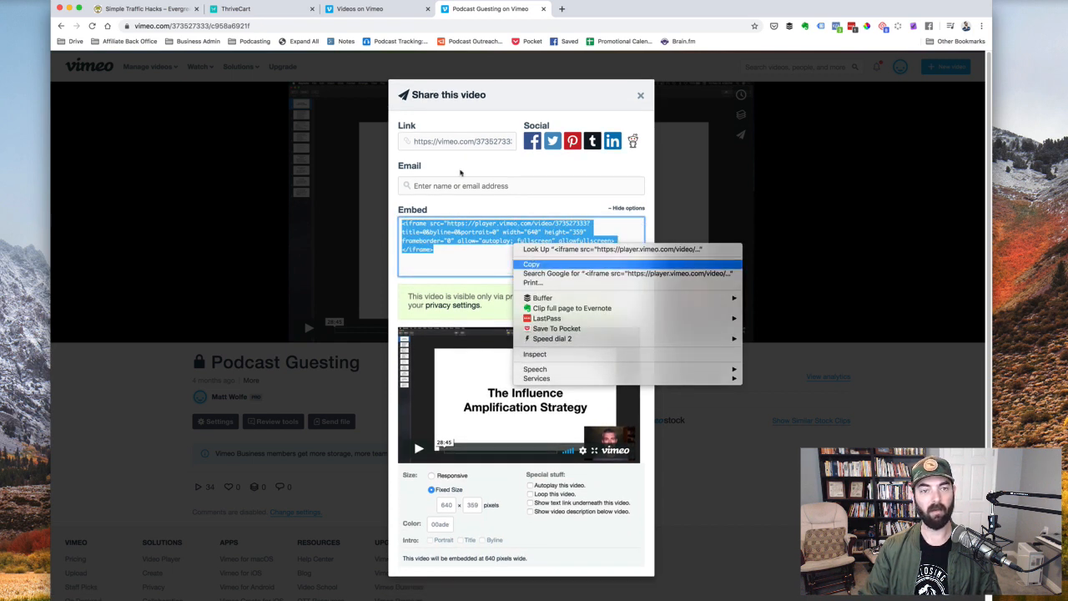
click(550, 259)
click(242, 9)
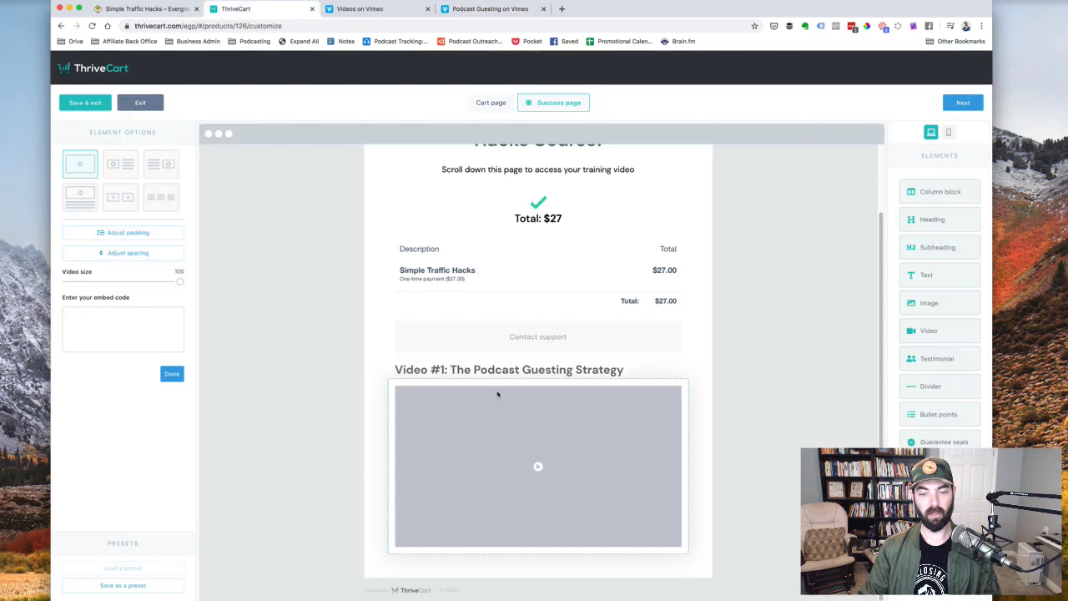
Step: Paste the Podcast Guesting embed code into the video block's 'Enter your embed code' box
right_click(96, 315)
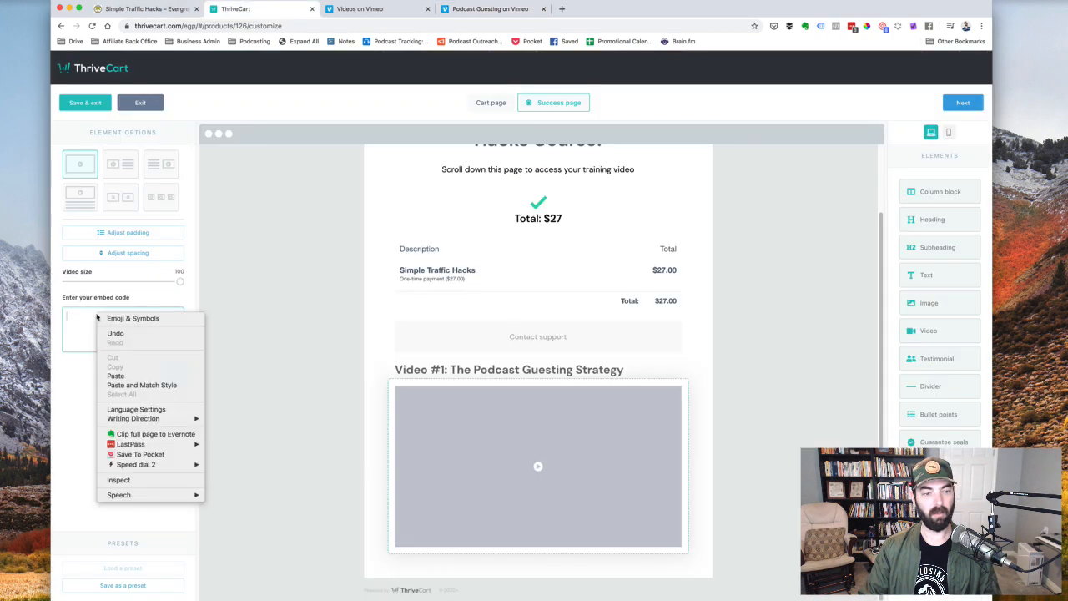
click(117, 376)
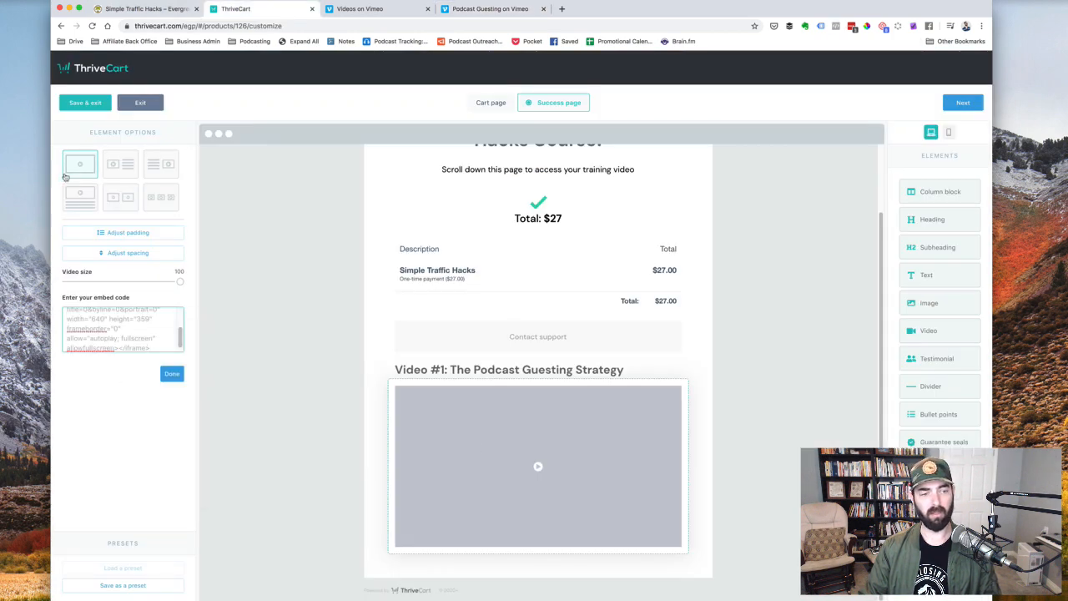
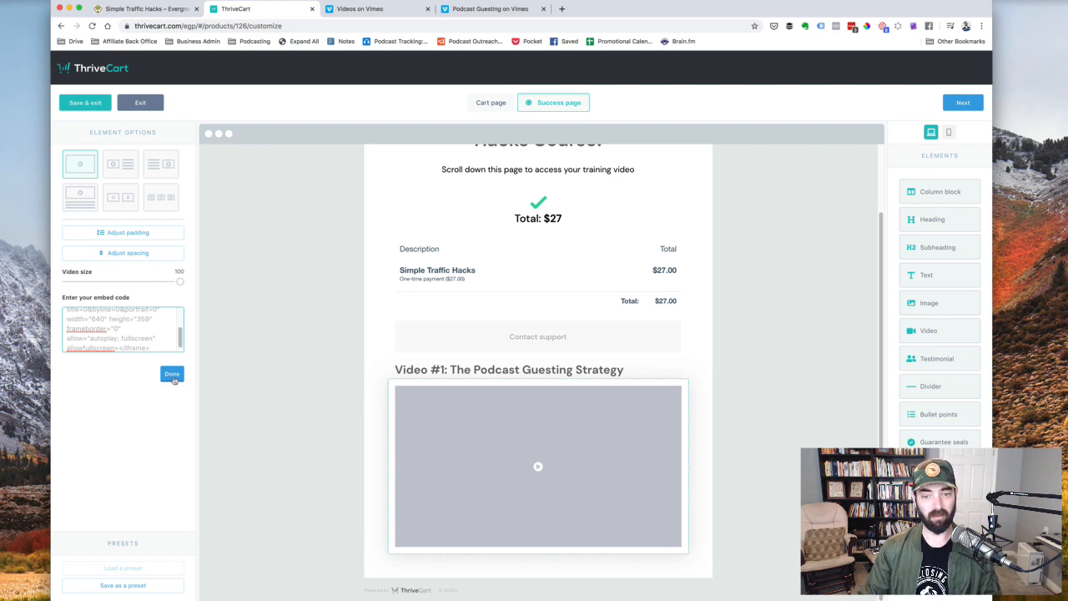
Step: Apply the Podcast Guesting embed code to the Video #1 block and close its settings
click(172, 374)
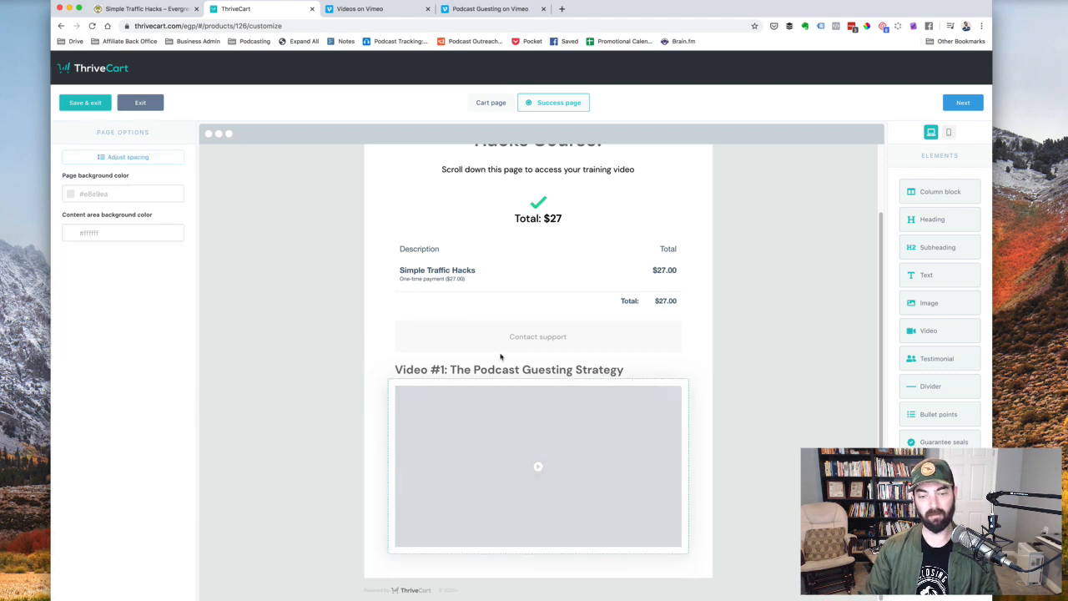
Step: Add a 'Free Strategies:' heading above Video #1 with a 36px font size
drag(937, 220, 432, 384)
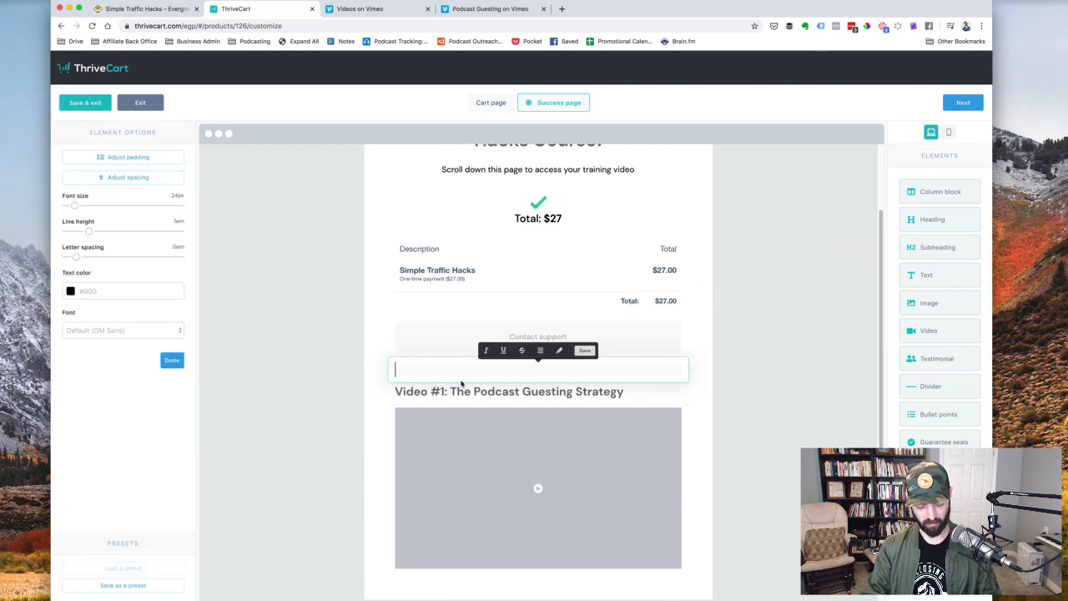
text(Free Strateg)
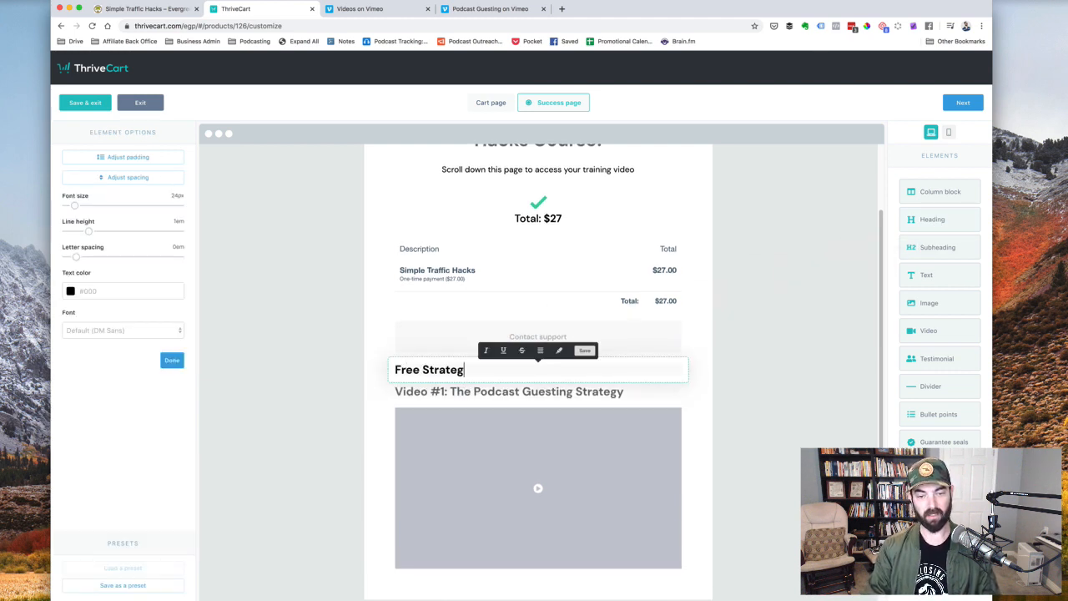
text(ies:)
key(super+a)
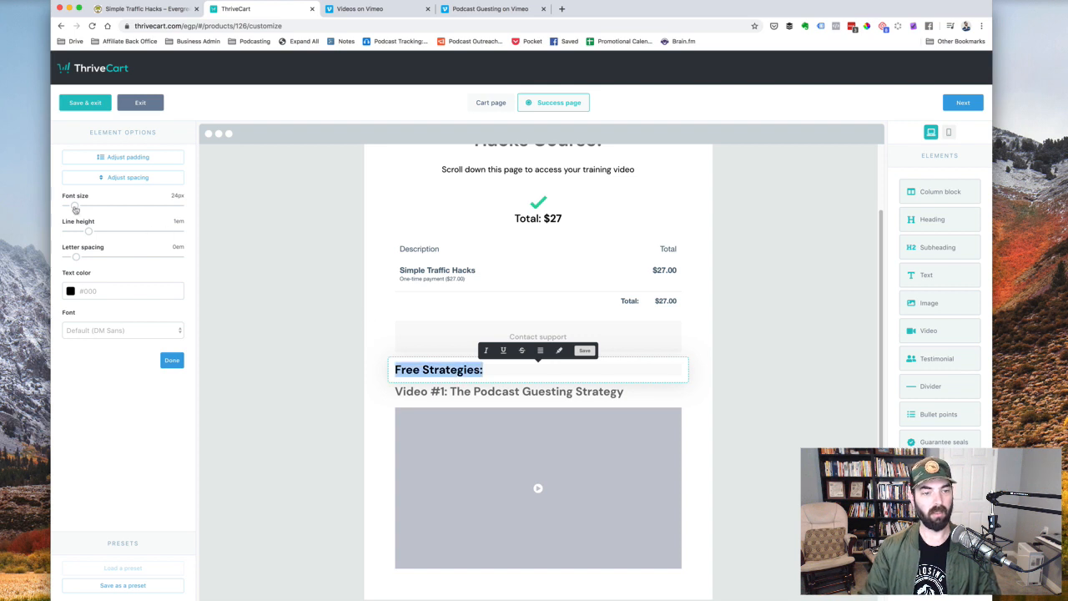
drag(75, 209, 102, 210)
click(172, 360)
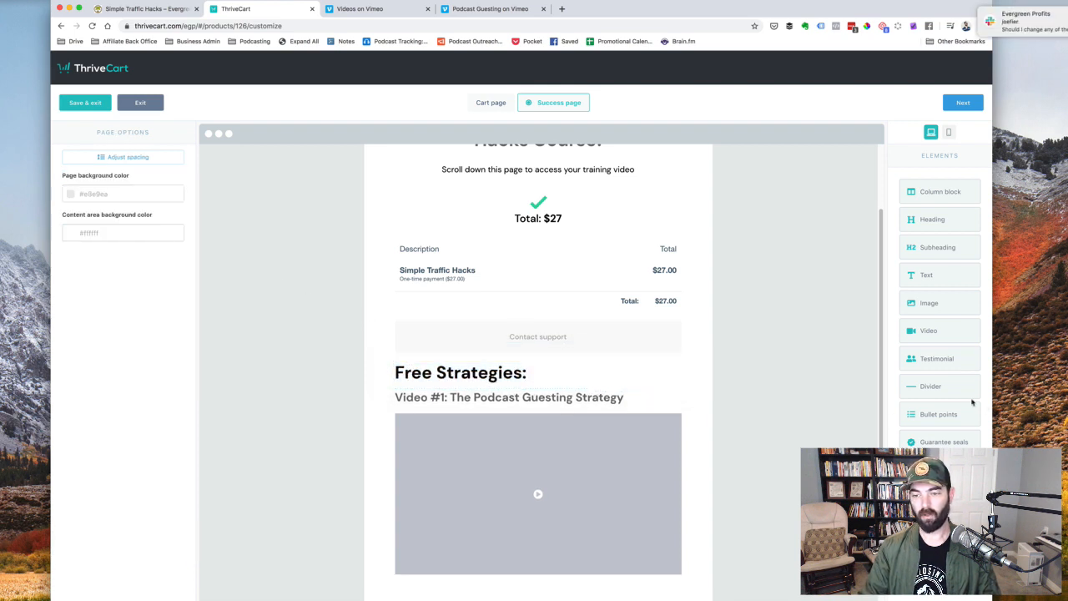
Step: Add a dashed divider coloured #6D6D6D above the Free Strategies: heading
drag(935, 387, 541, 385)
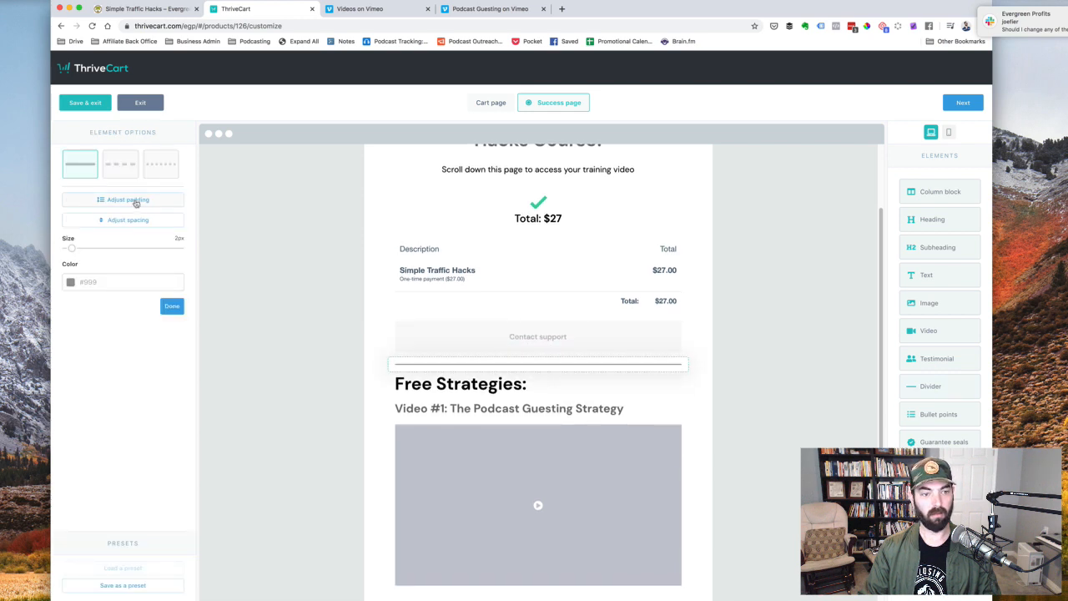
click(121, 167)
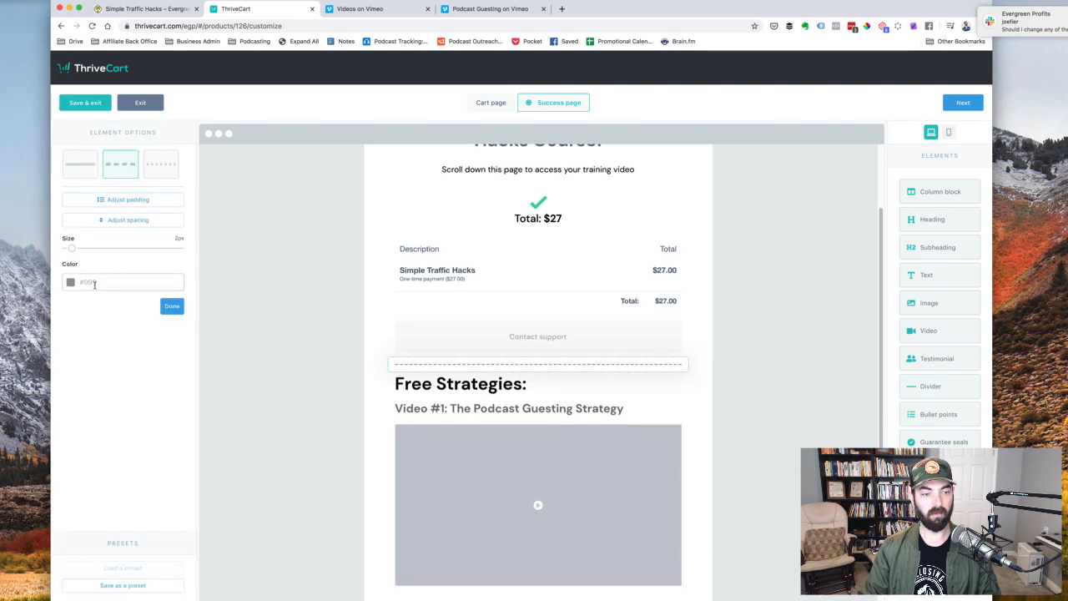
click(94, 284)
double_click(103, 385)
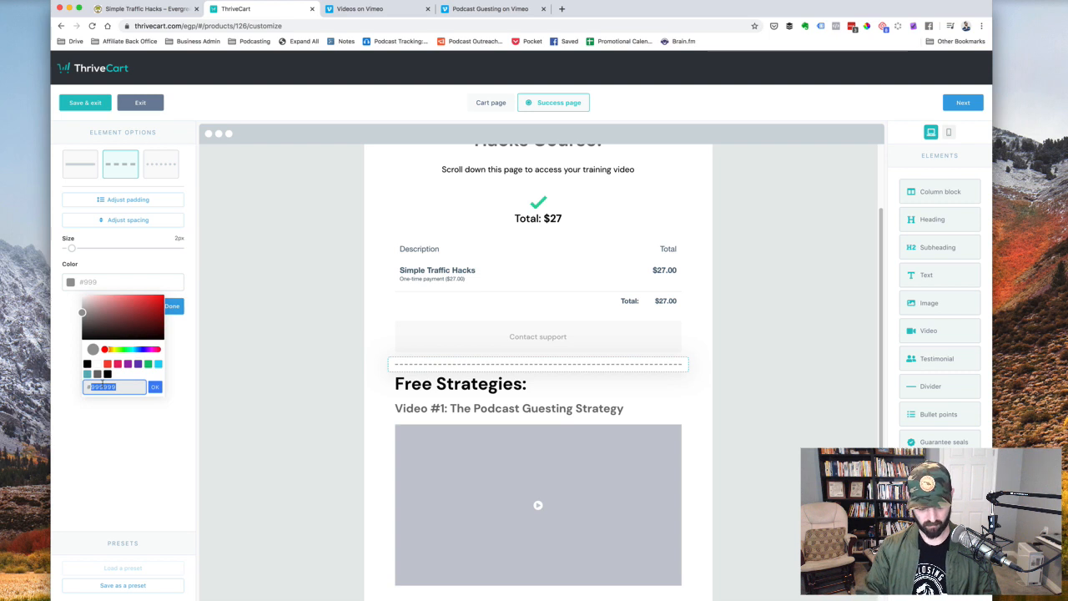
text(6d6d6d)
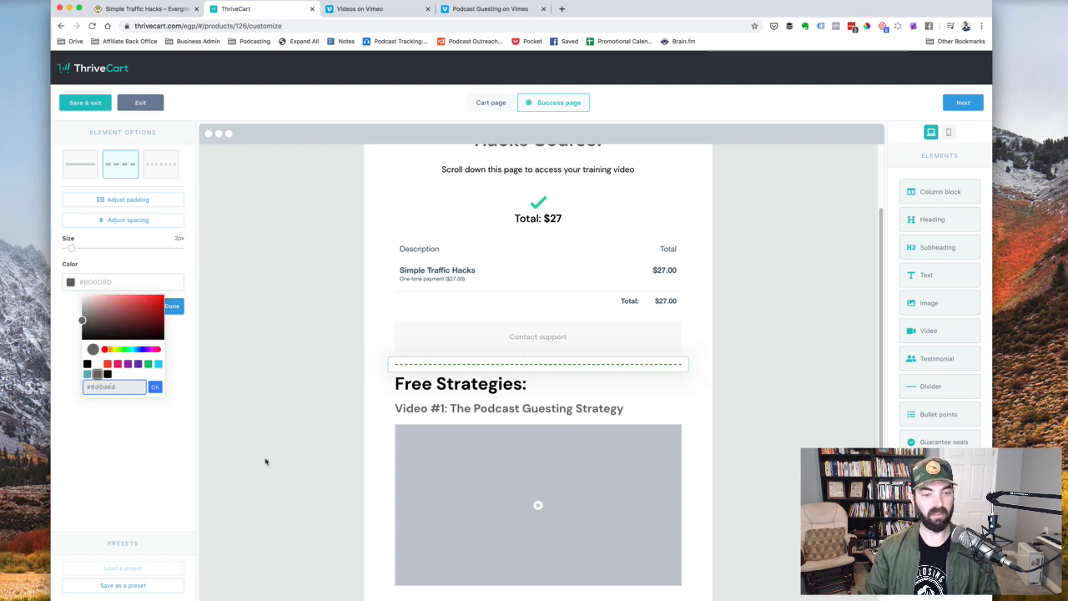
click(153, 388)
Step: Underline the Free Strategies: heading text
click(489, 377)
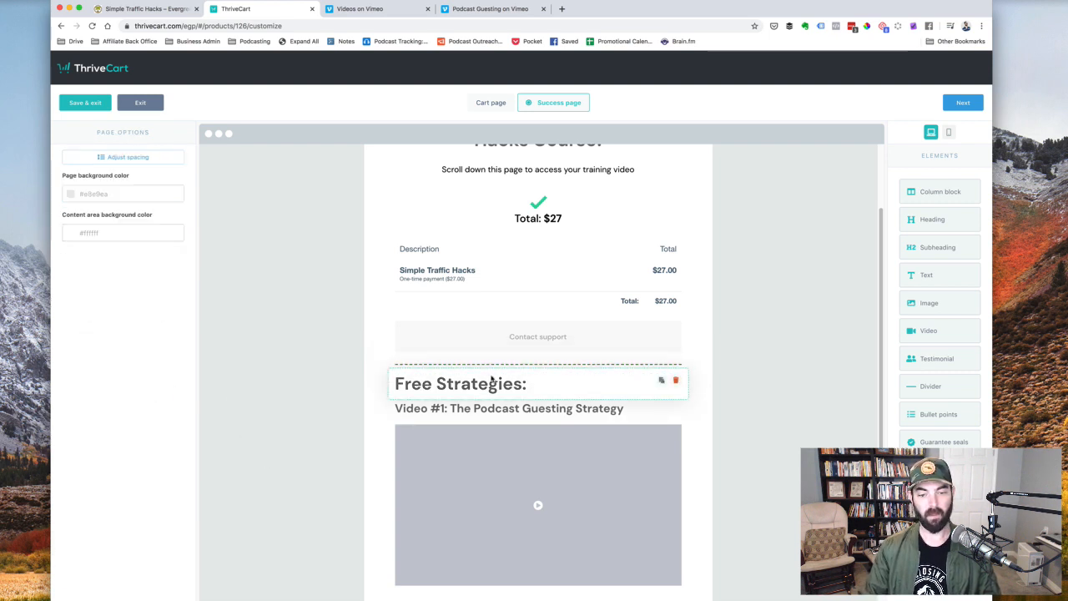
triple_click(488, 375)
click(504, 362)
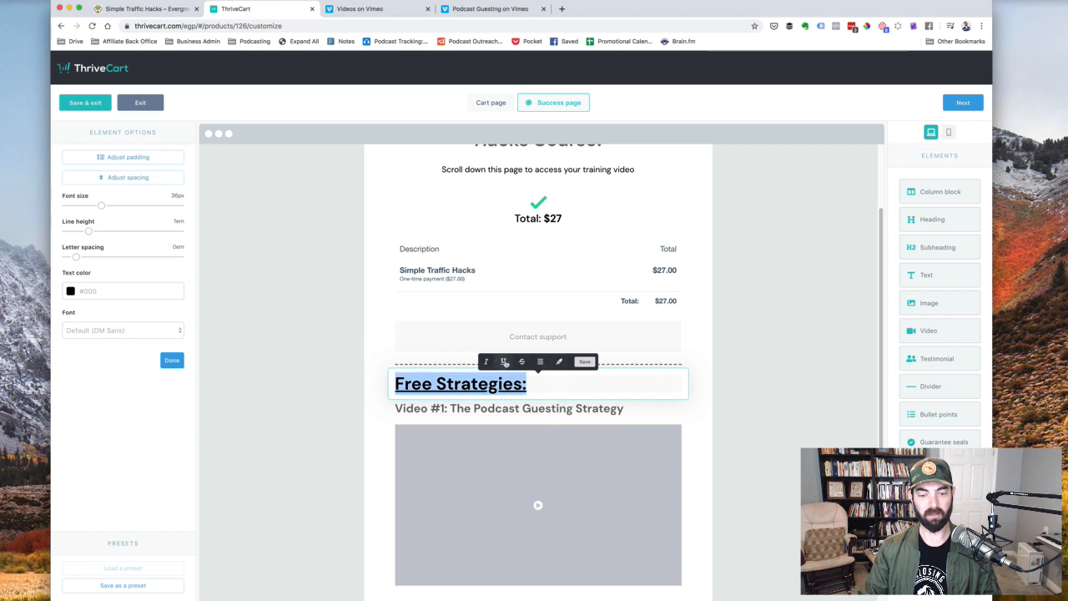
click(770, 412)
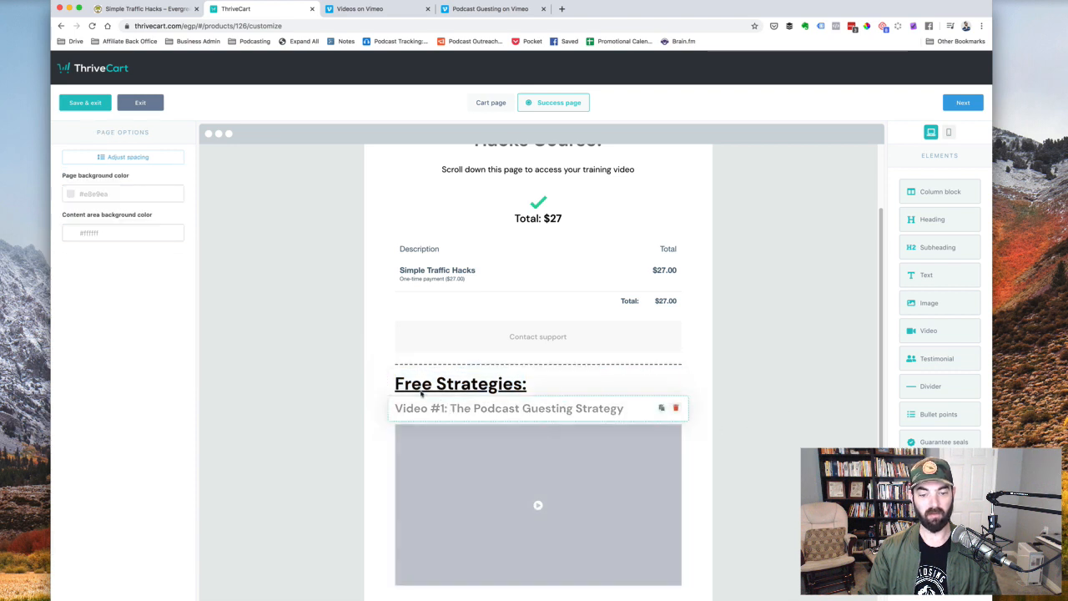
click(527, 384)
Step: Duplicate the Video #1 subheading below the video and retitle it 'Video #2: The Community Hijacking Strategy'
click(347, 456)
scroll(350, 459, down, 1)
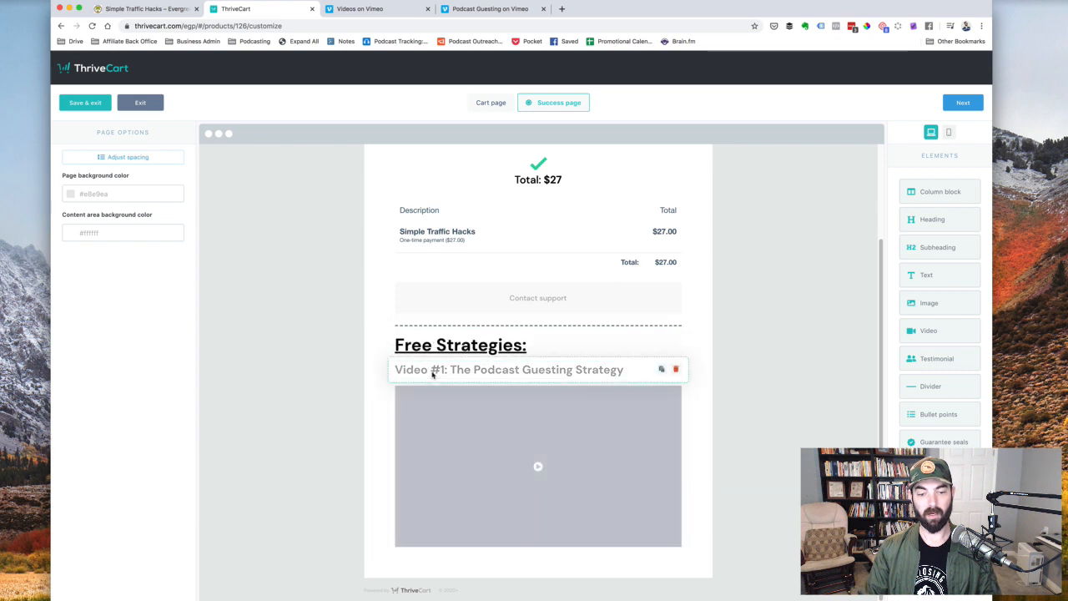
click(662, 370)
scroll(646, 360, down, 1)
drag(612, 370, 587, 558)
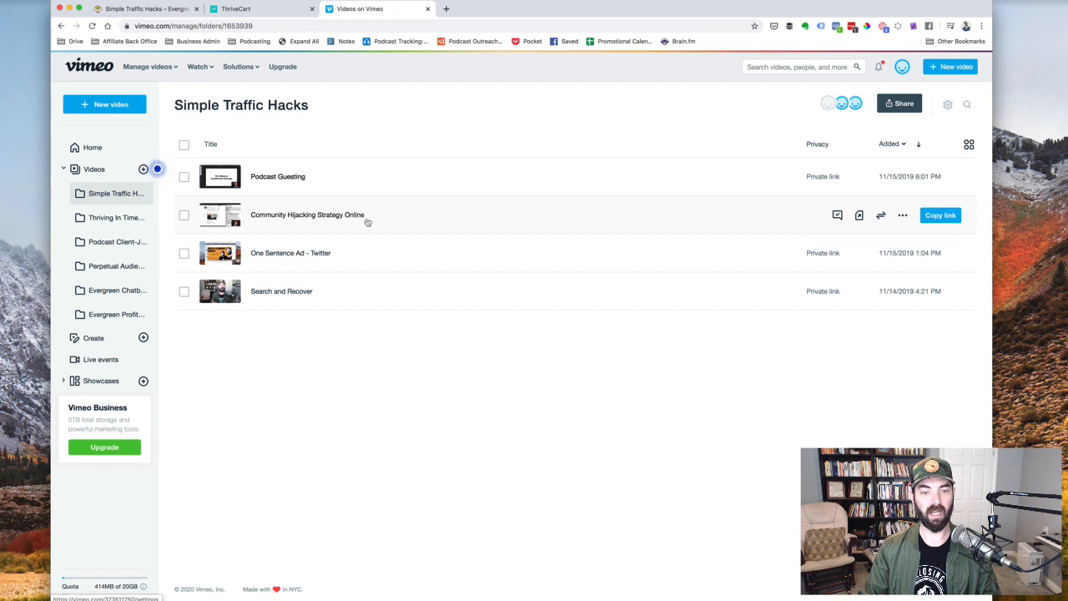
click(246, 10)
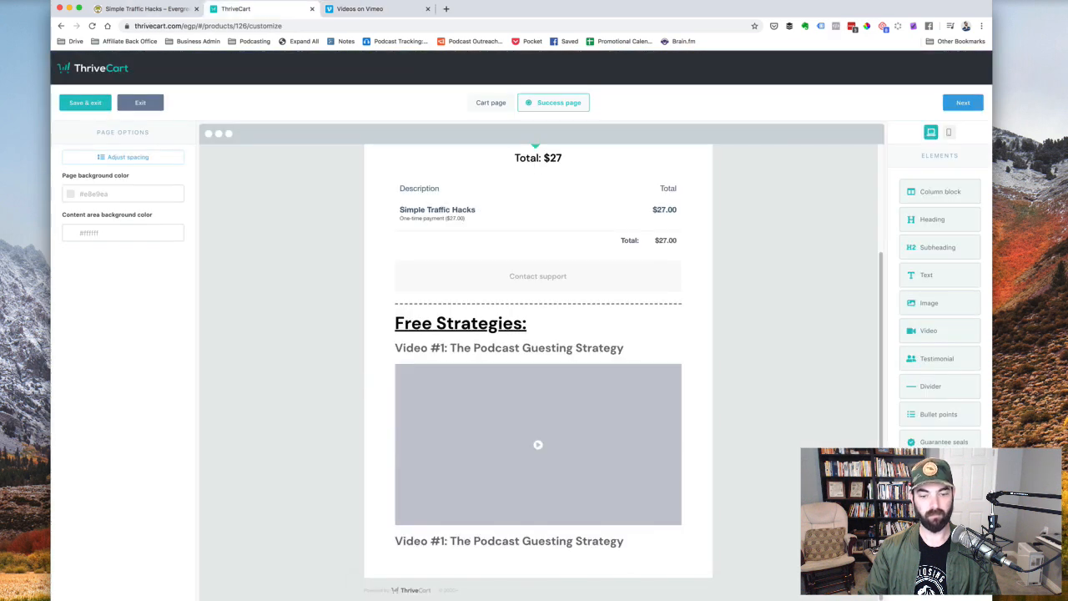
click(444, 542)
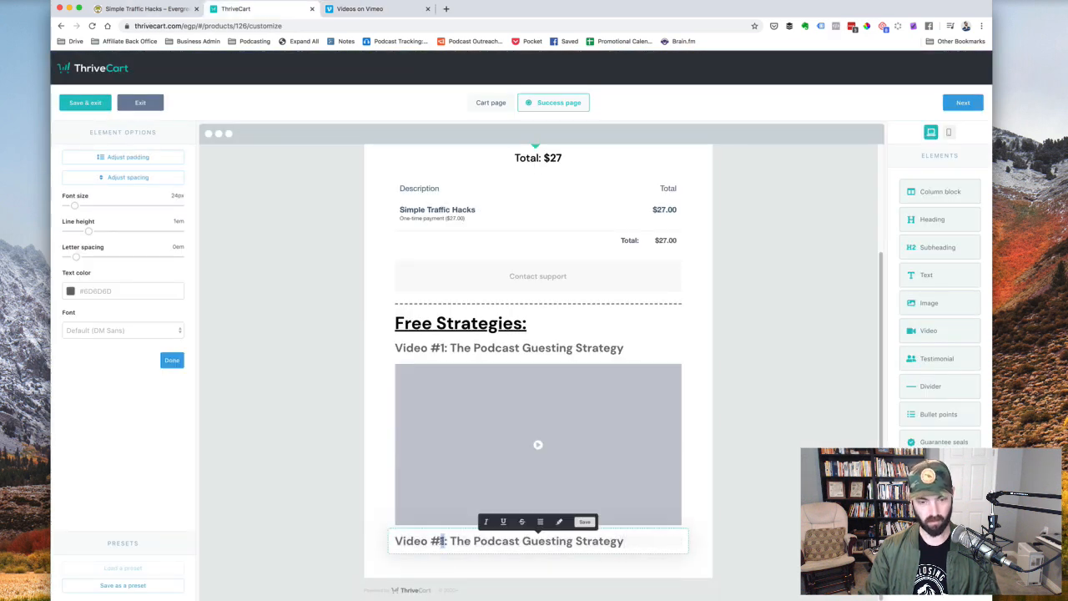
key(BackSpace)
text(2)
drag(477, 541, 639, 543)
text(Com)
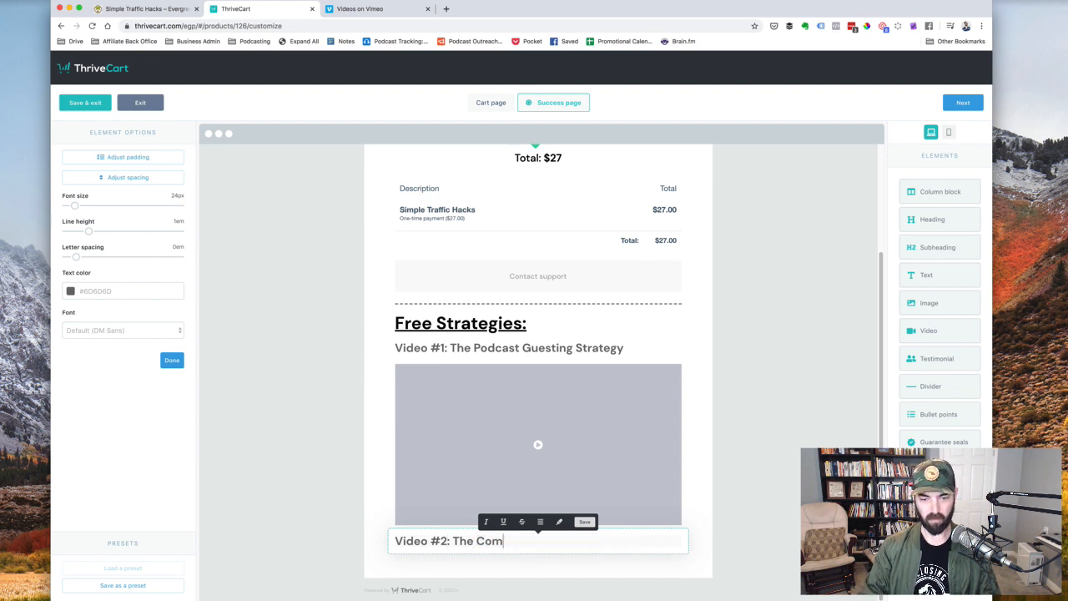
text(munity H)
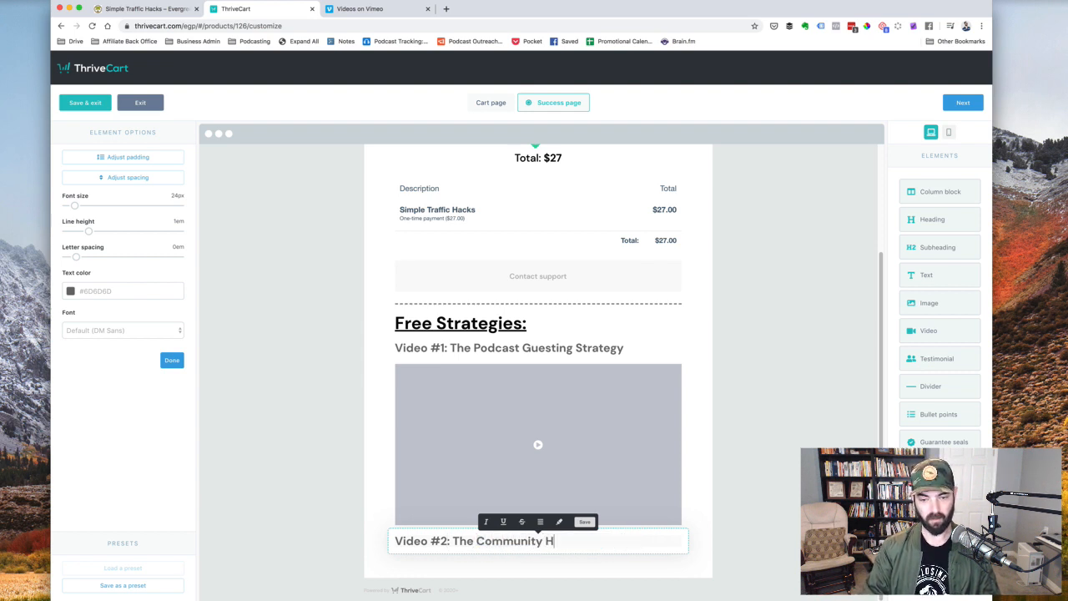
text(ijacking Stra)
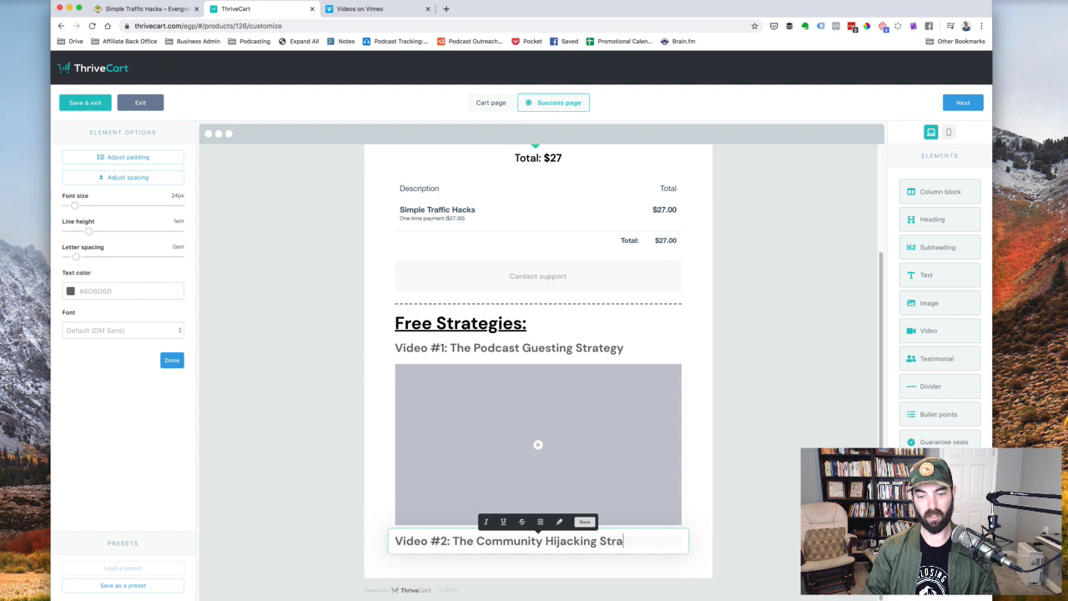
text(tegy)
click(782, 503)
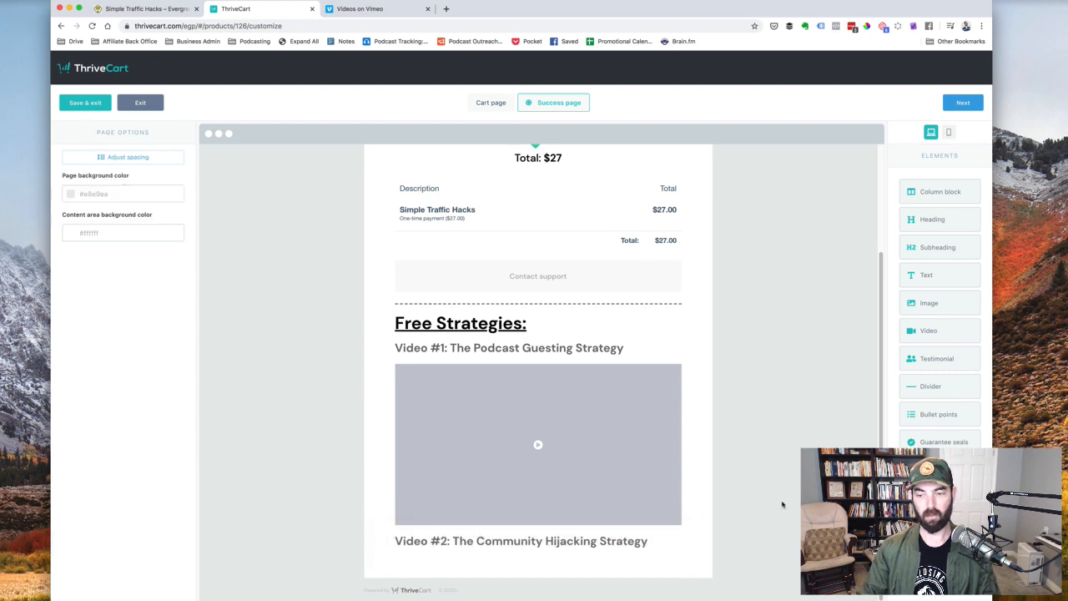
Step: Duplicate the Video #1 video block and place the copy below the Video #2 subheading
click(661, 372)
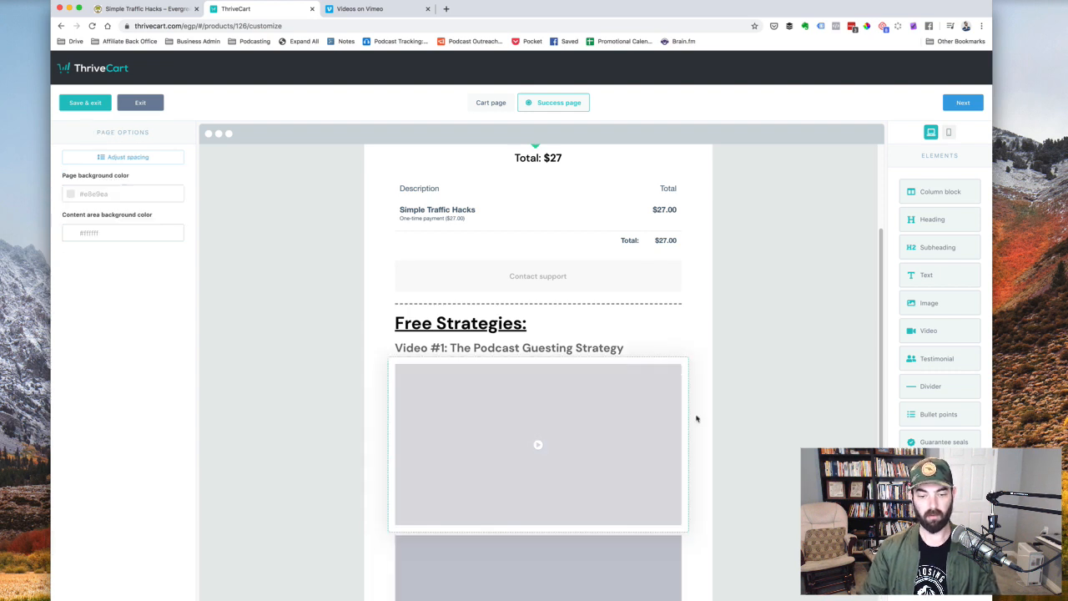
scroll(696, 422, down, 3)
drag(647, 423, 536, 541)
scroll(757, 543, down, 2)
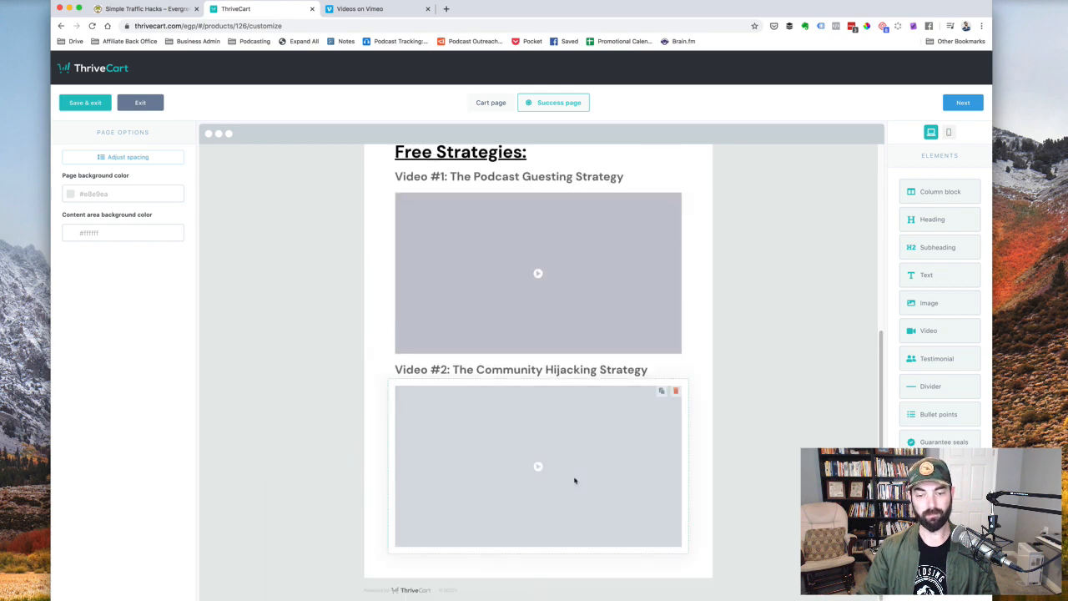
Step: Copy the Community Hijacking Strategy Online embed code from Vimeo with the text link turned off
click(359, 8)
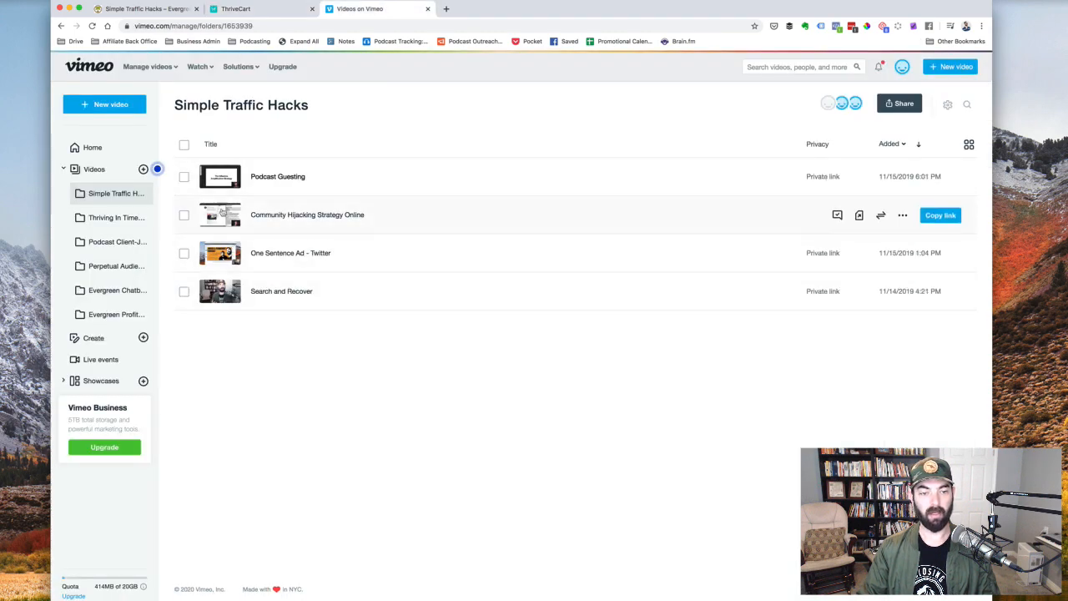
click(292, 215)
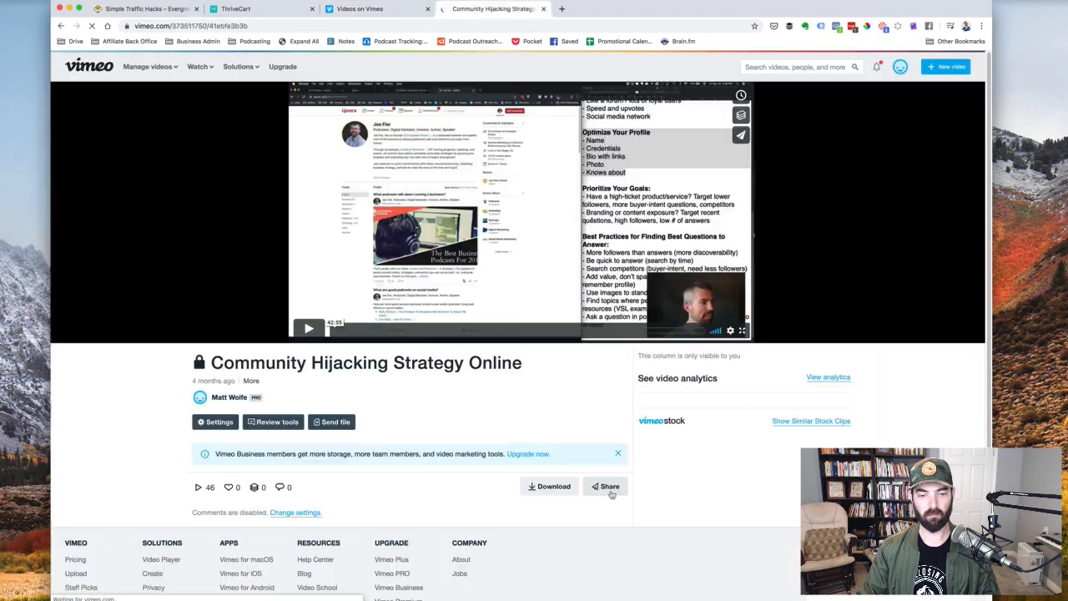
click(610, 486)
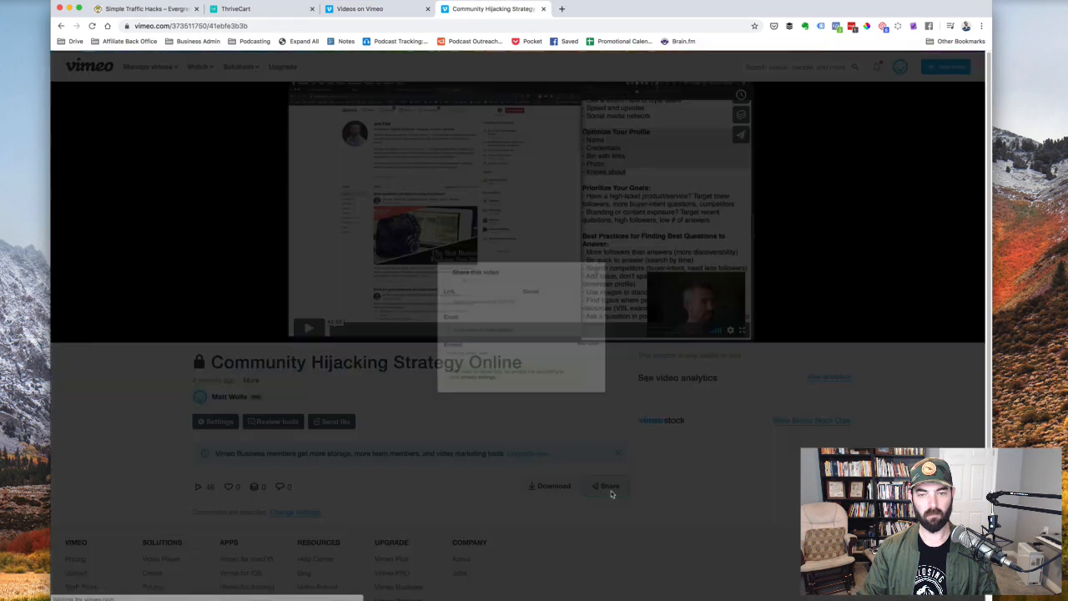
click(625, 354)
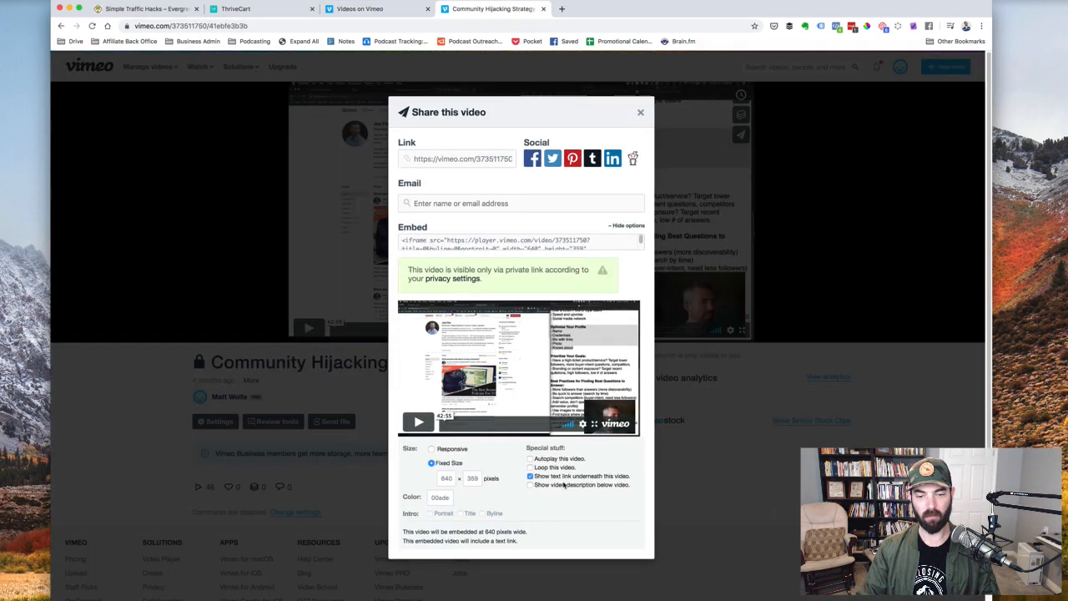
click(564, 476)
click(456, 244)
right_click(459, 239)
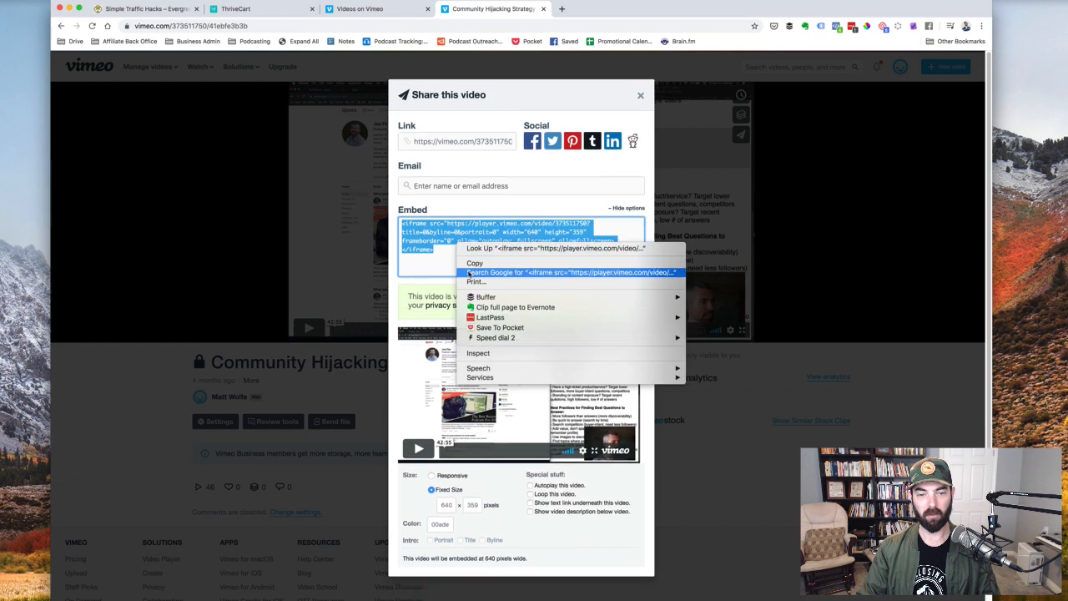
click(492, 268)
Step: Replace the Video #2 block's embed code with it, then duplicate the Free Strategies: heading
click(238, 10)
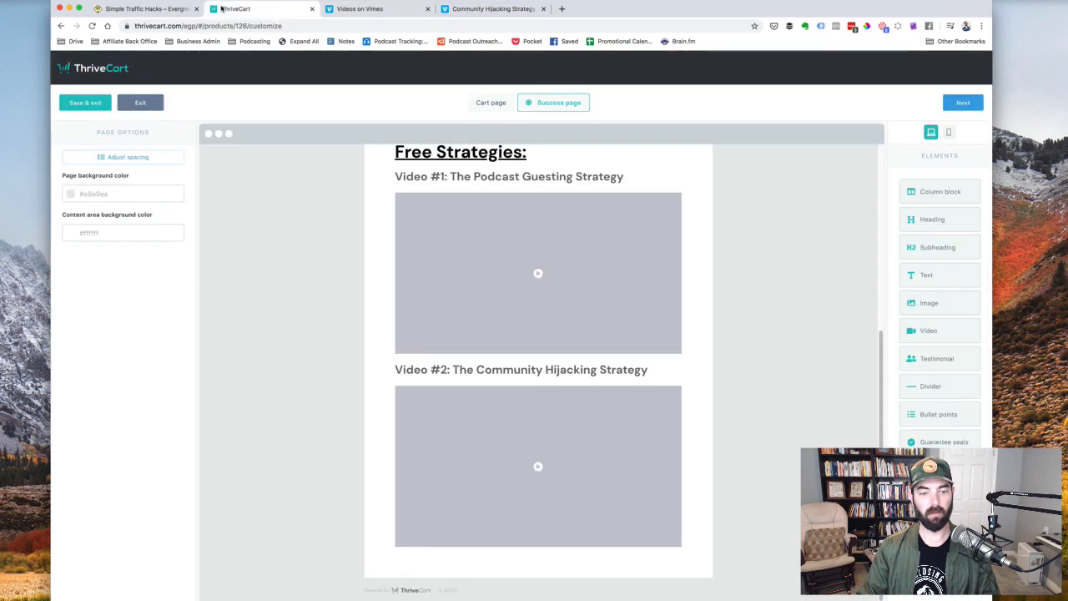
click(362, 386)
click(121, 337)
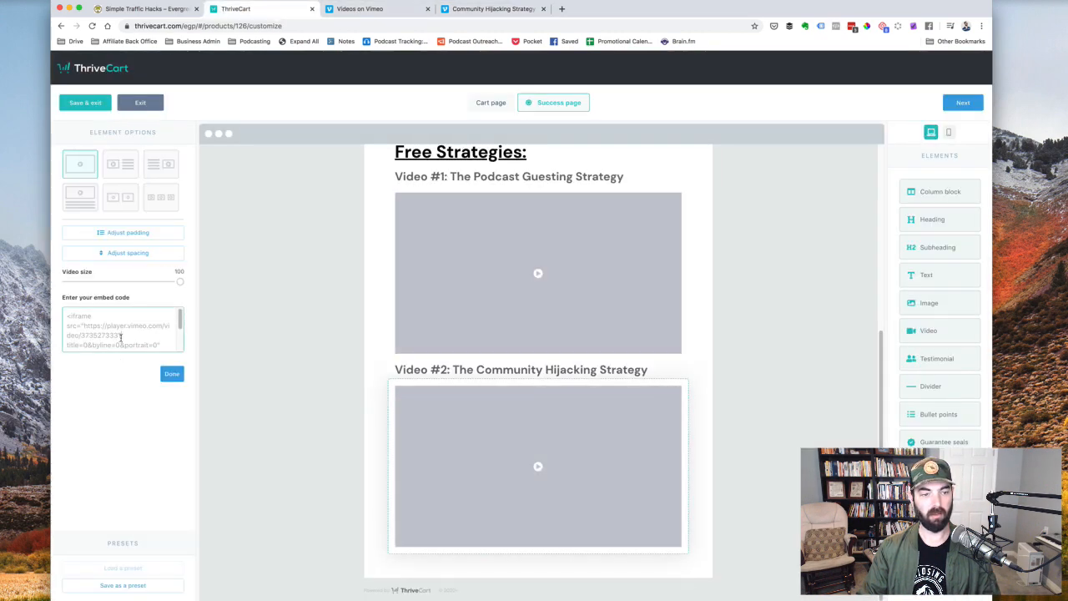
key(super+a)
key(super+v)
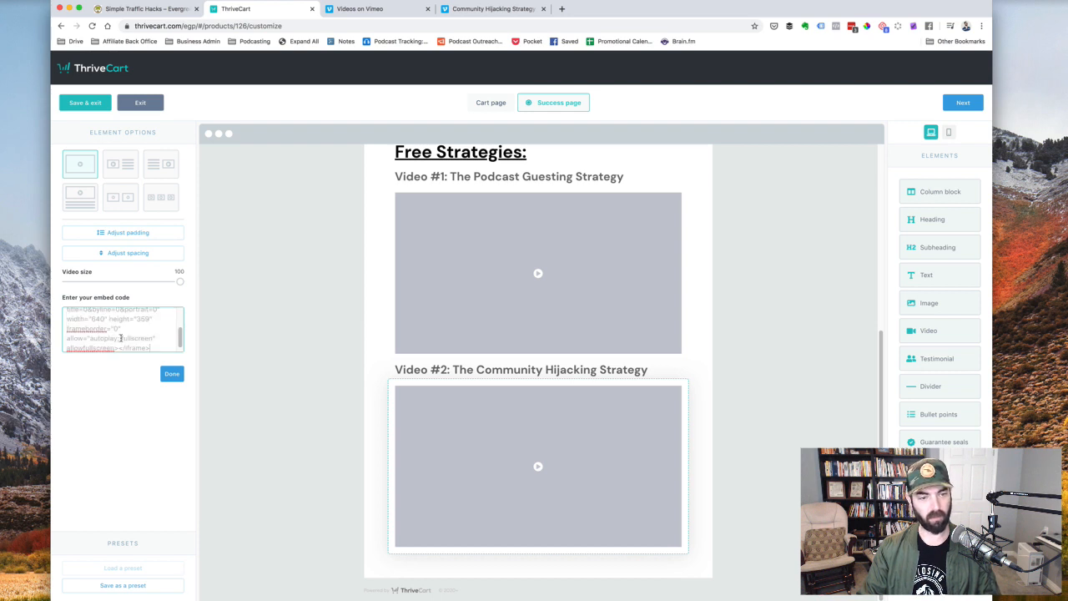
click(171, 374)
scroll(296, 420, up, 3)
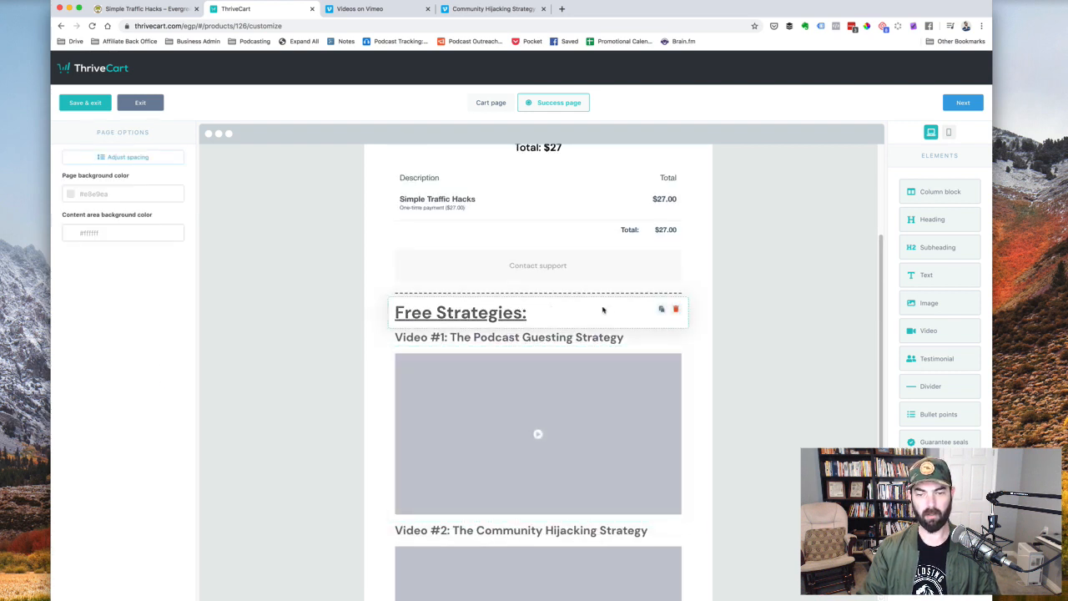
click(658, 311)
Step: Move the heading copy below Video #2 and rename it 'Paid Strategies:'
scroll(708, 360, down, 2)
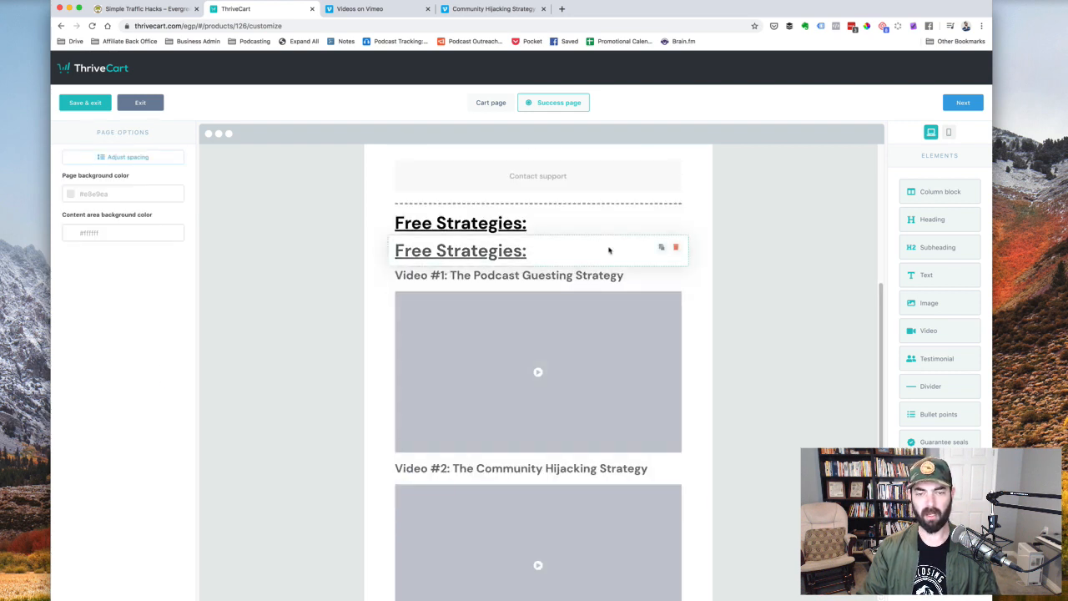
drag(587, 251, 577, 534)
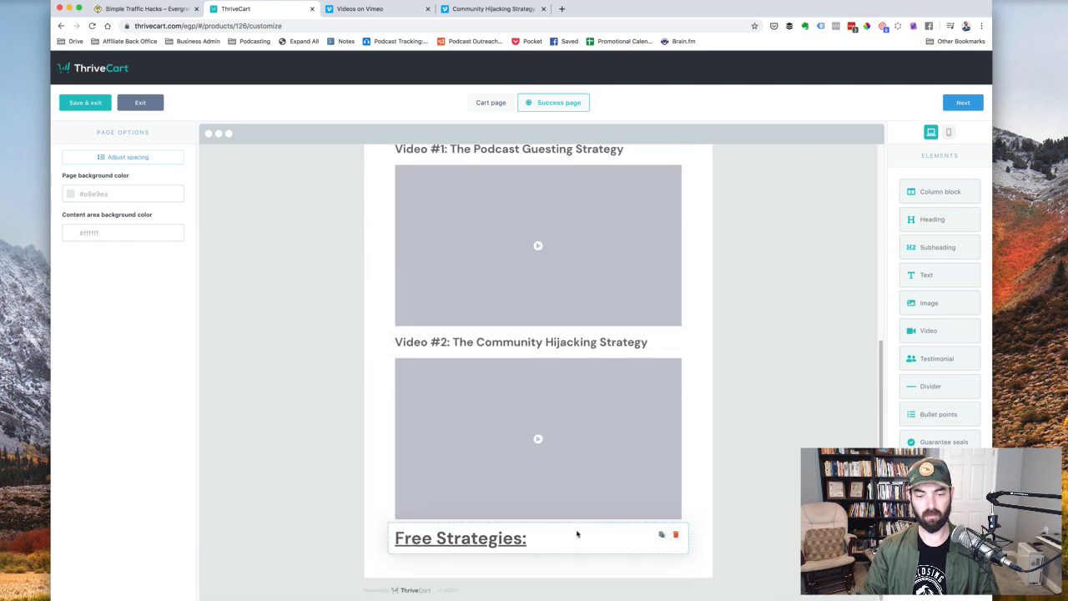
double_click(416, 540)
text(Paid)
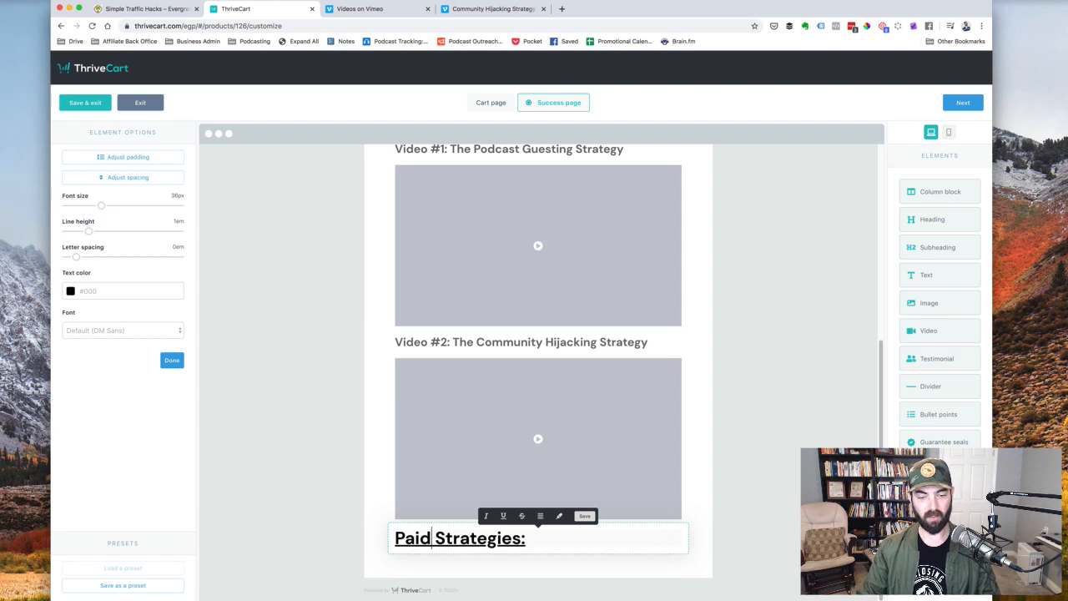
click(330, 511)
Step: Place a dashed divider above the Paid Strategies: heading
scroll(705, 491, up, 1)
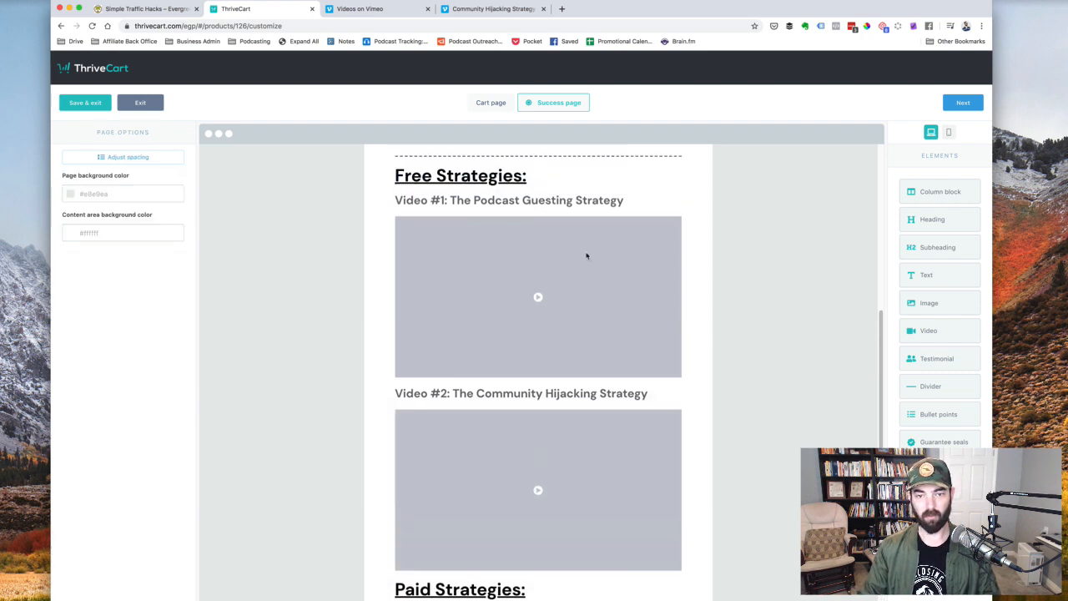
scroll(634, 192, up, 2)
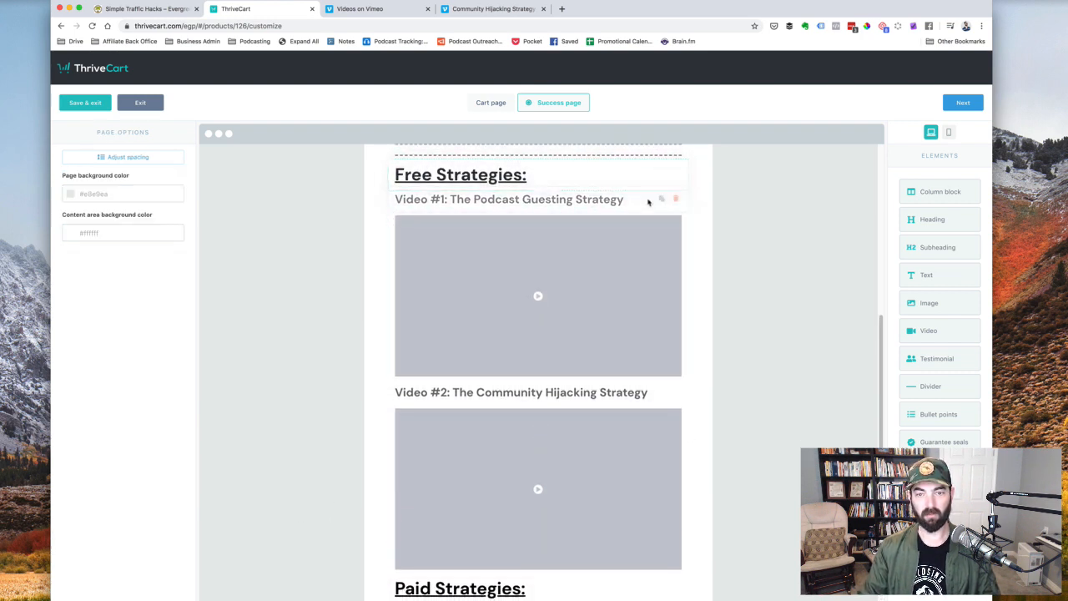
drag(624, 207, 630, 499)
scroll(791, 499, up, 5)
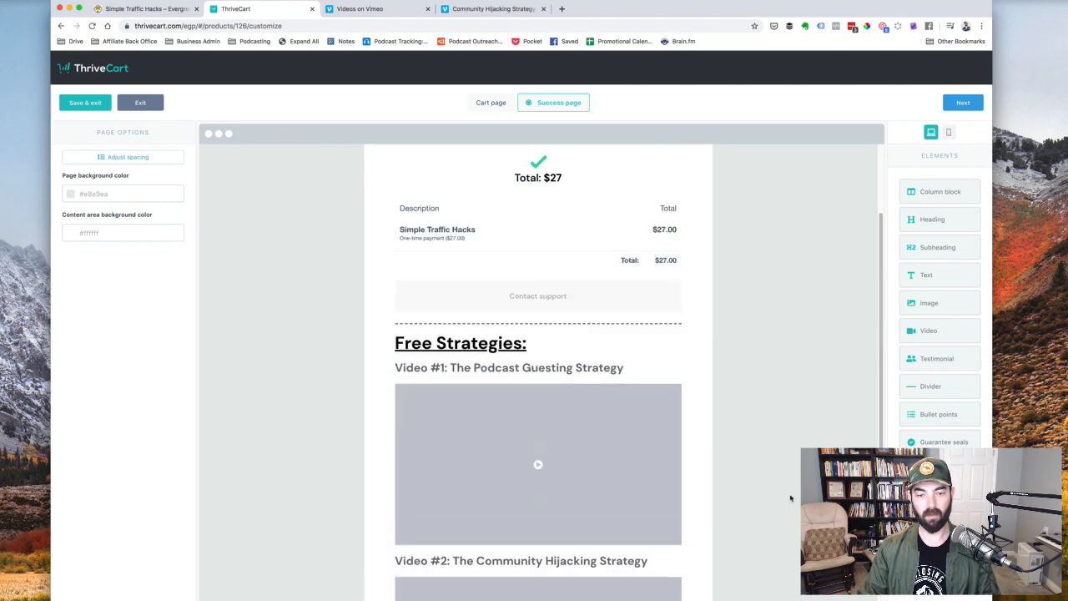
scroll(541, 289, down, 5)
scroll(664, 410, up, 3)
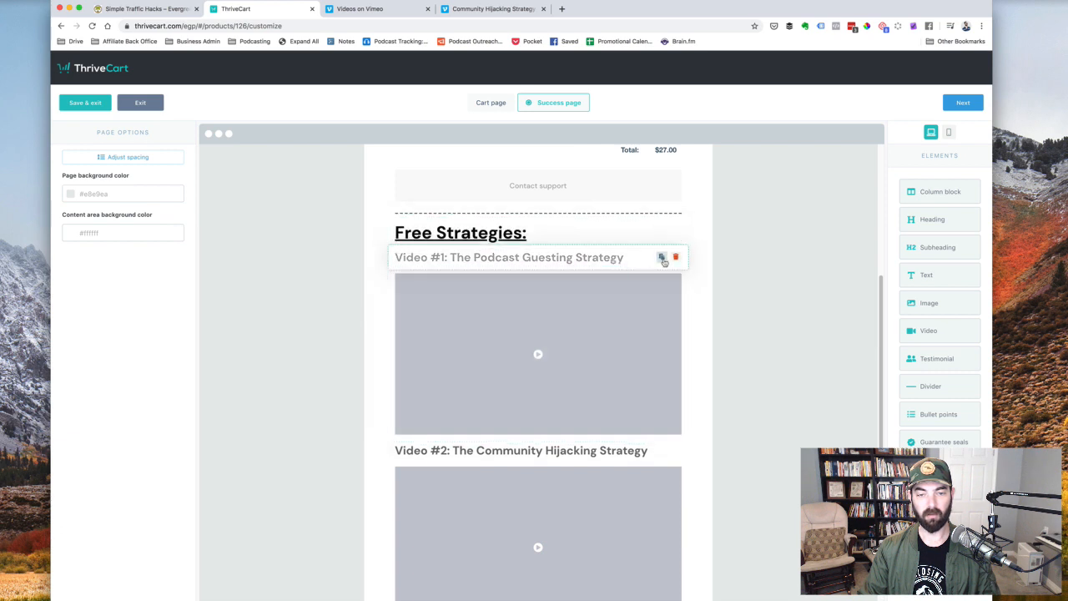
Step: Duplicate the Video #1 subheading twice and move both copies below Paid Strategies:
click(663, 261)
click(664, 261)
scroll(667, 273, down, 3)
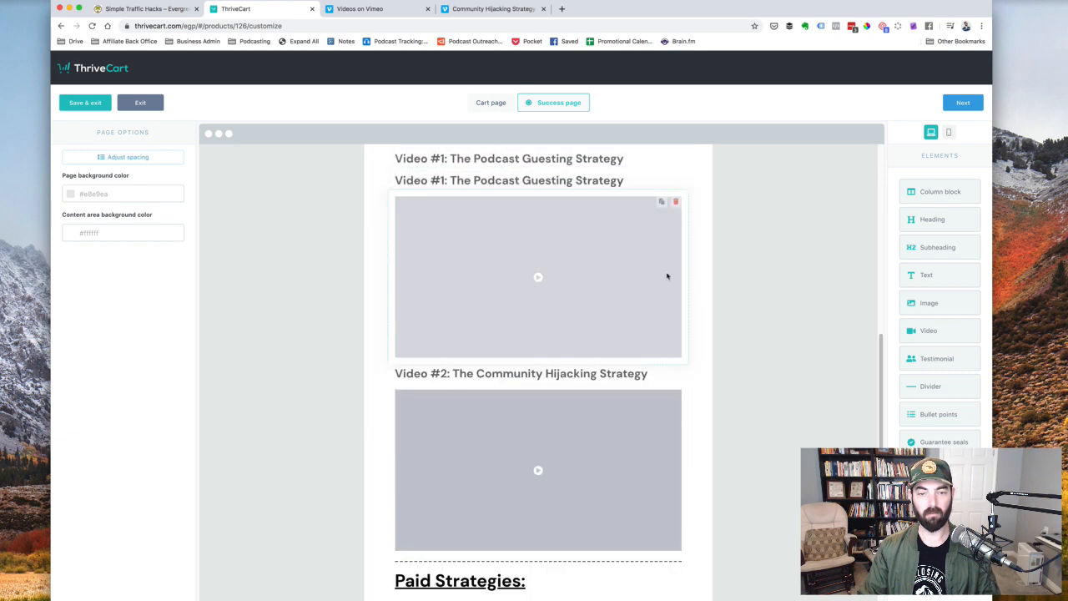
scroll(667, 274, up, 2)
drag(618, 248, 599, 541)
scroll(625, 410, down, 4)
scroll(576, 501, up, 5)
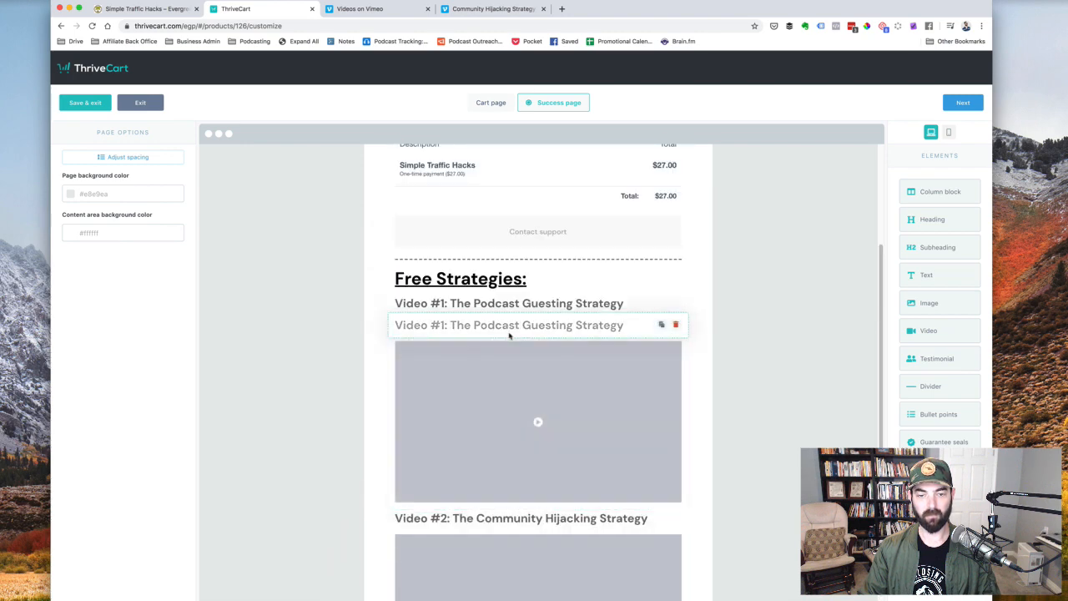
drag(509, 344, 517, 548)
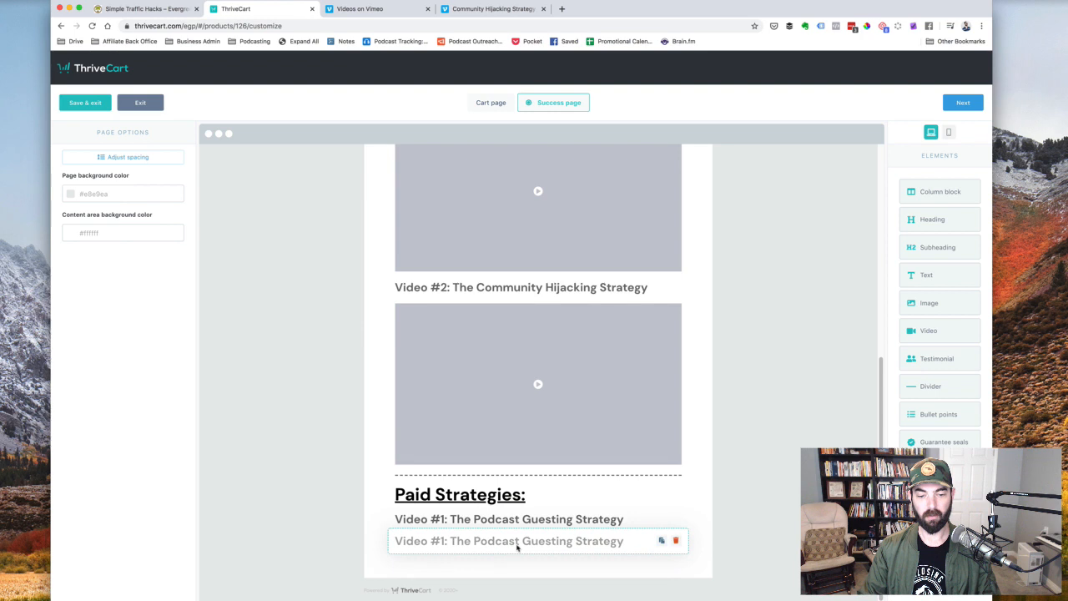
Step: Renumber the two copied subheadings to Video #3 and Video #4
click(438, 519)
text(3)
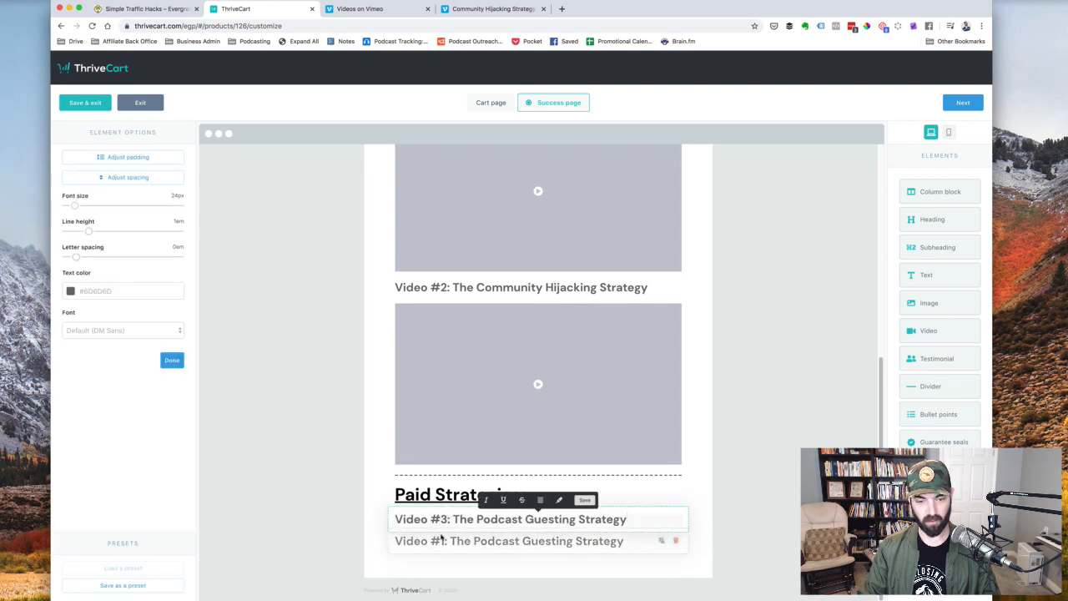
click(624, 541)
text(4)
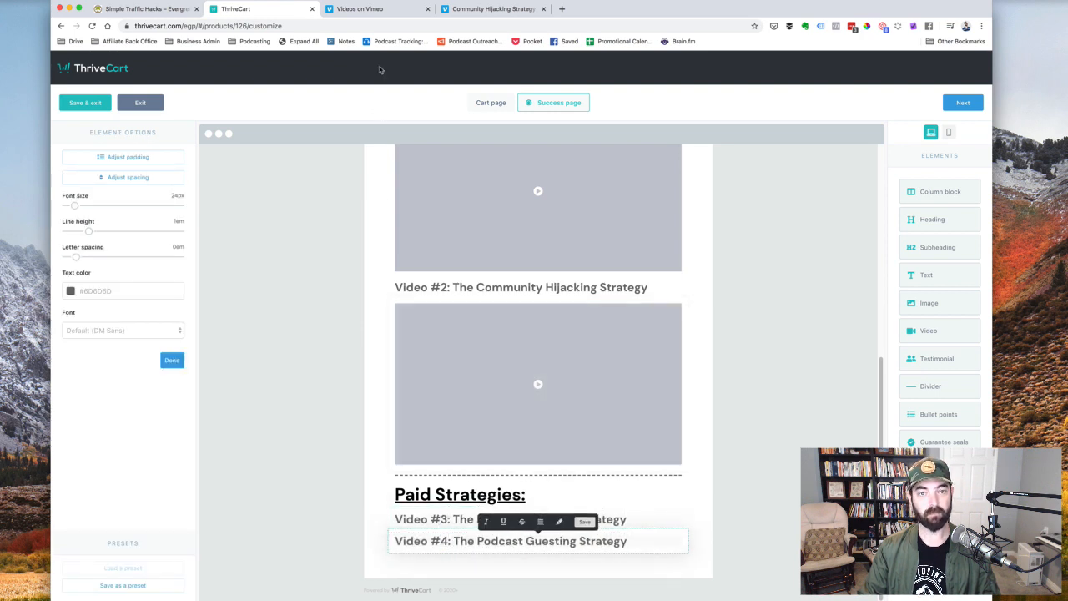
click(377, 8)
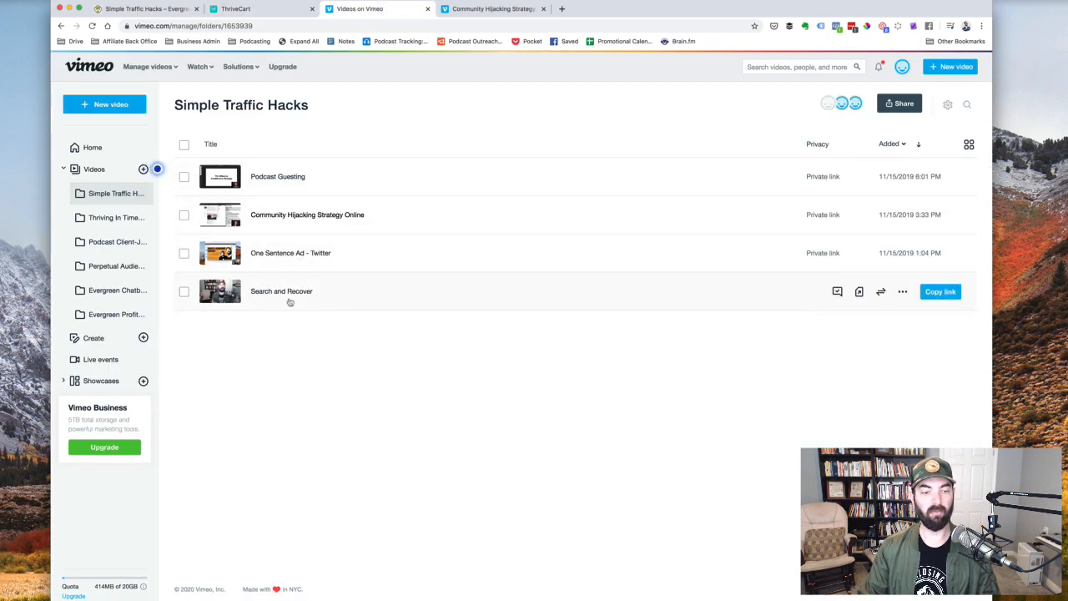
click(484, 10)
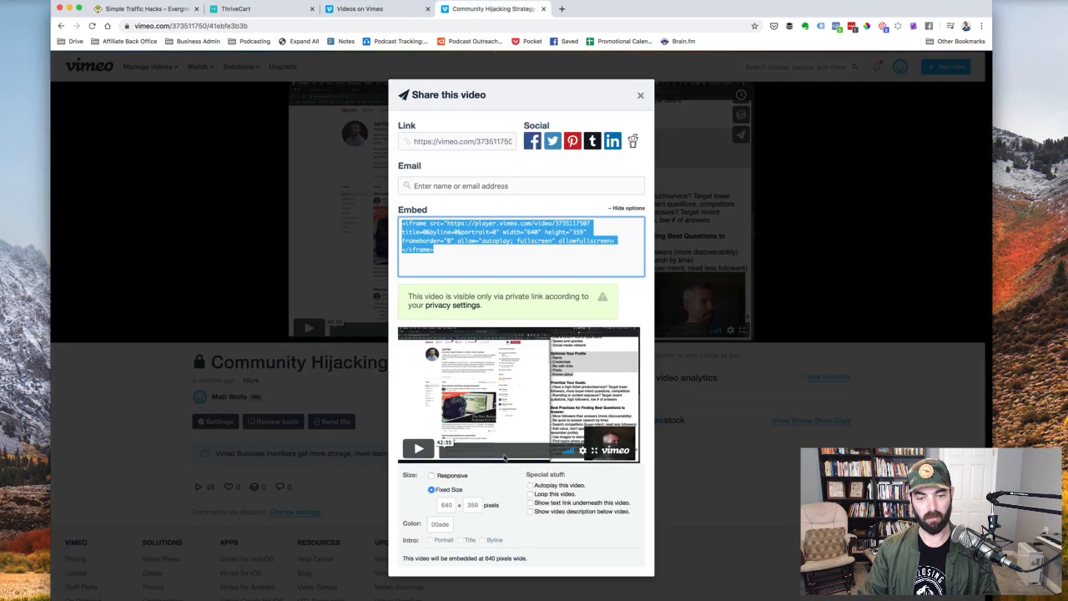
click(242, 10)
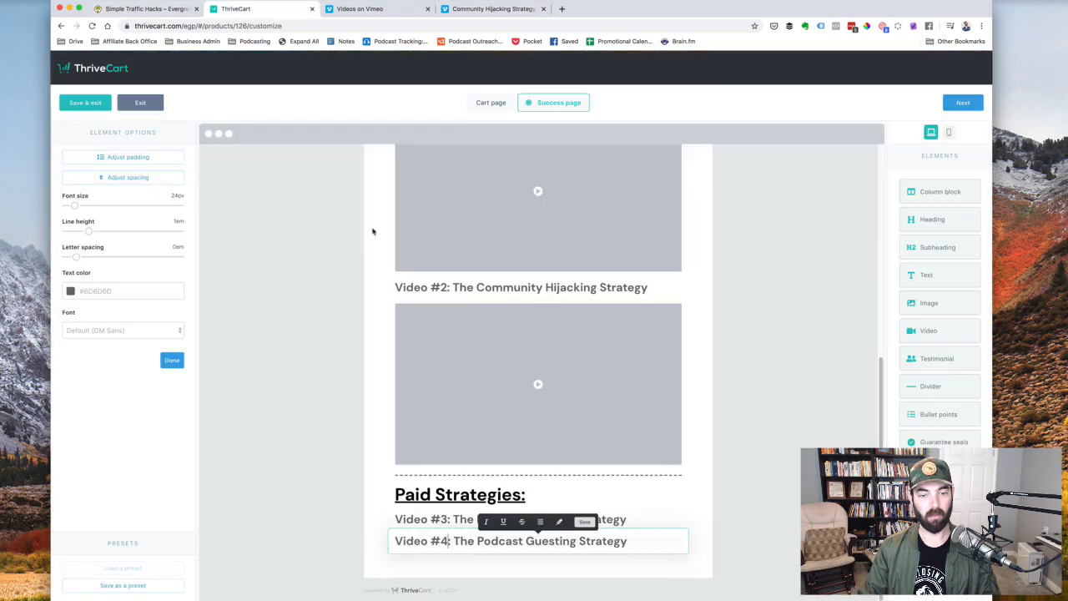
Step: Retitle them 'Video #3: The One-Sentence Ad Strategy' and 'Video #4: The Search & Recover Strategy'
click(455, 520)
drag(477, 519, 578, 519)
text(One-Se)
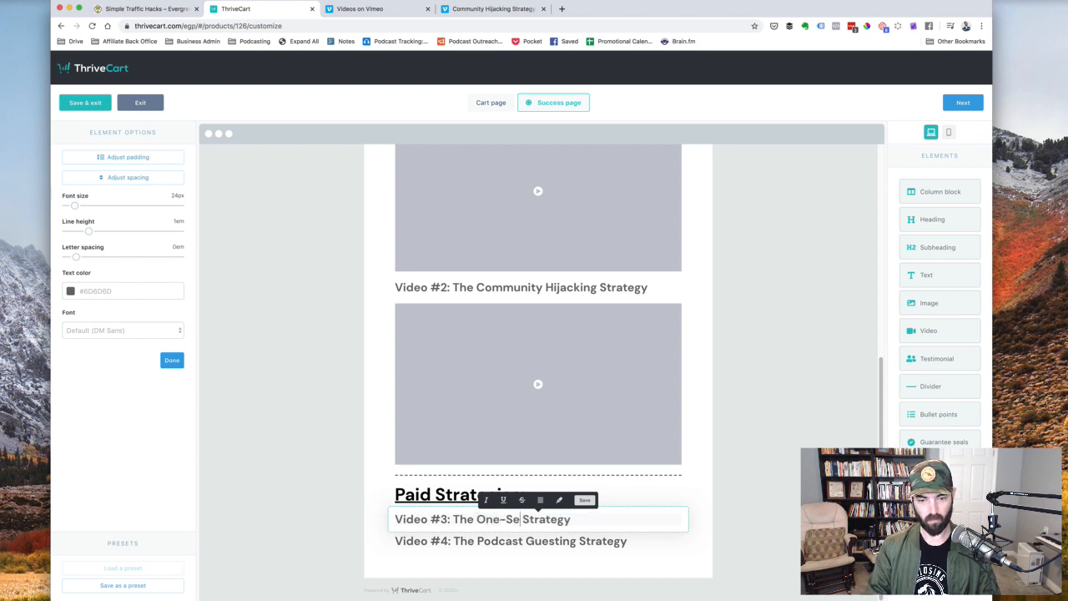
text(ntence Ad)
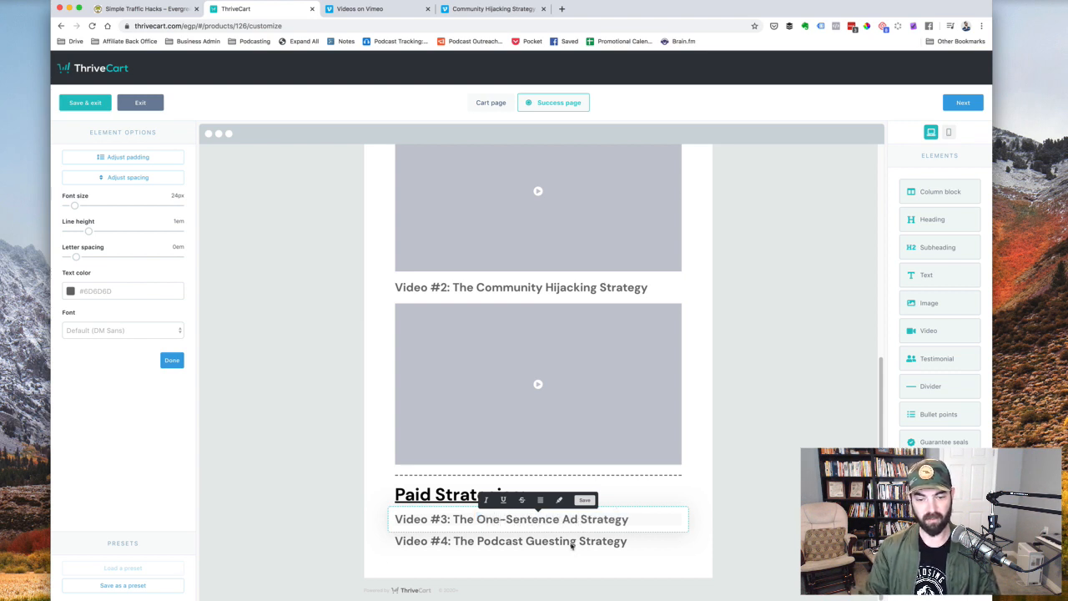
click(473, 542)
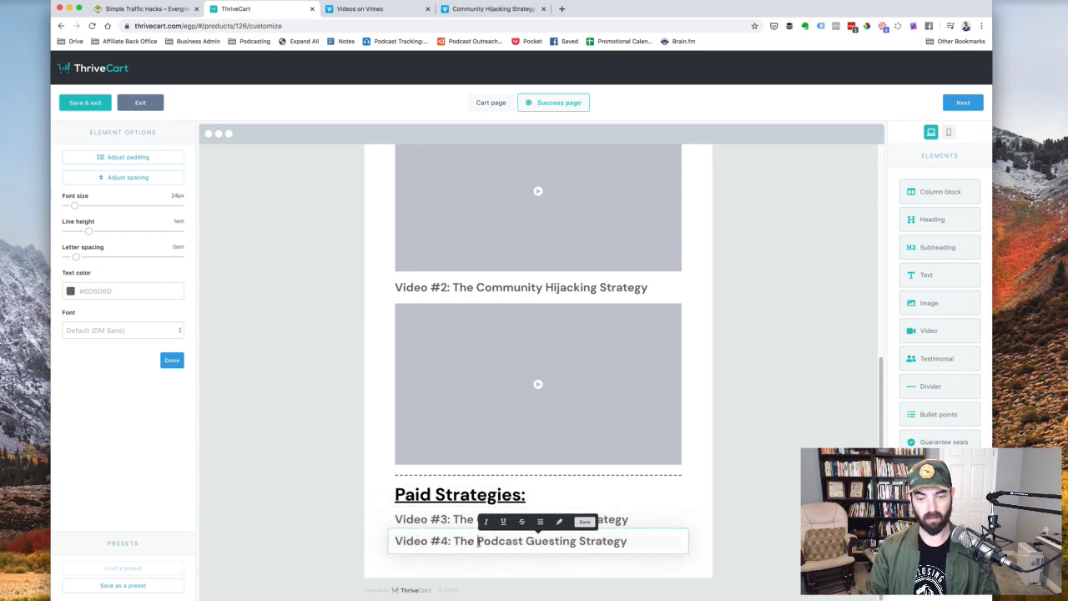
drag(477, 540, 577, 541)
text(Search)
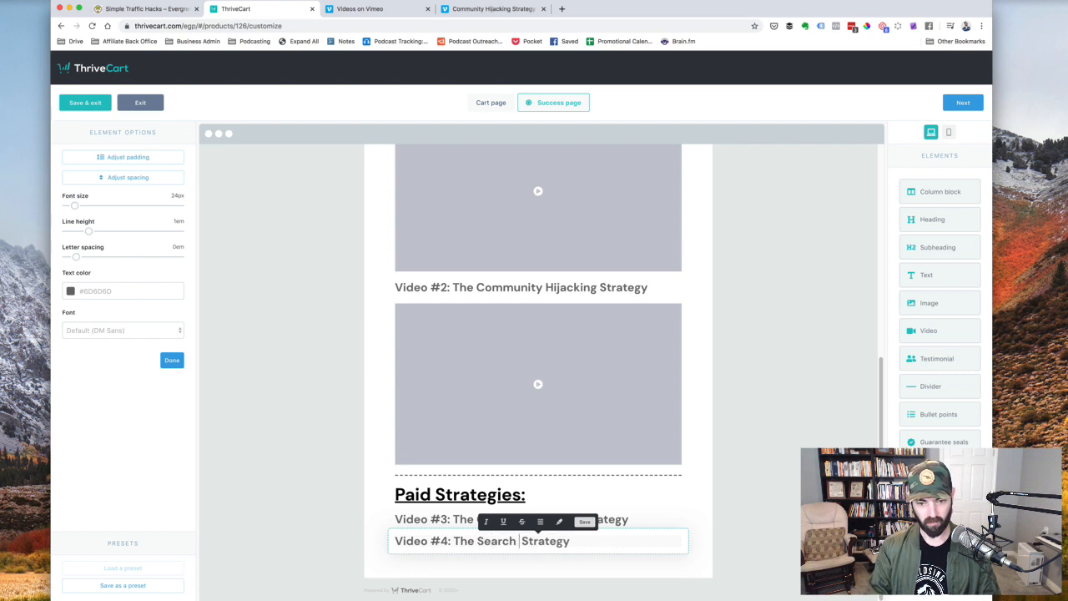
text( & Recover)
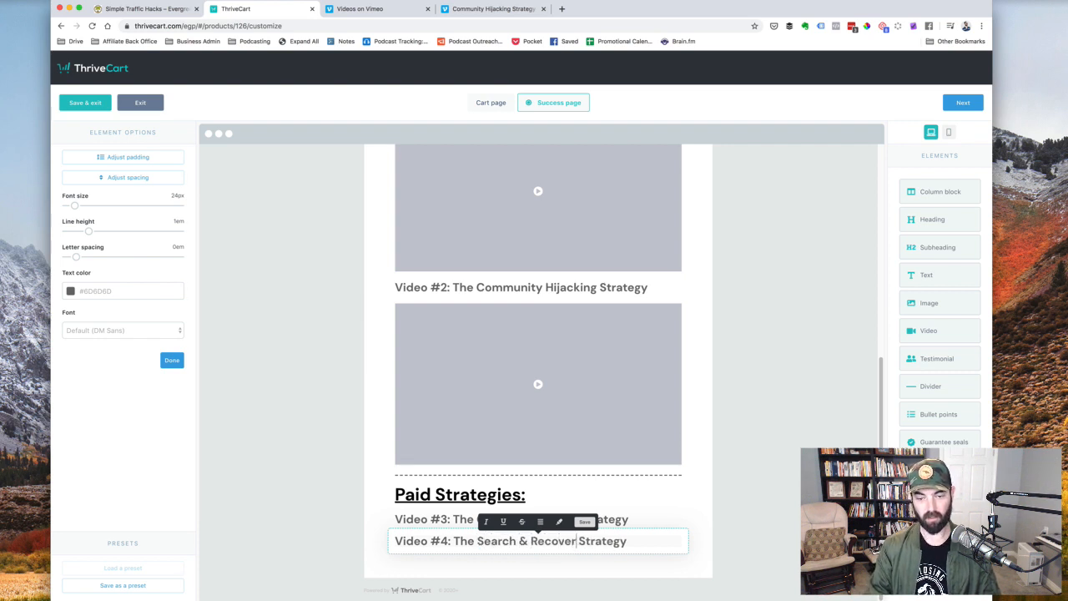
click(834, 501)
scroll(834, 500, up, 1)
mouse_move(662, 272)
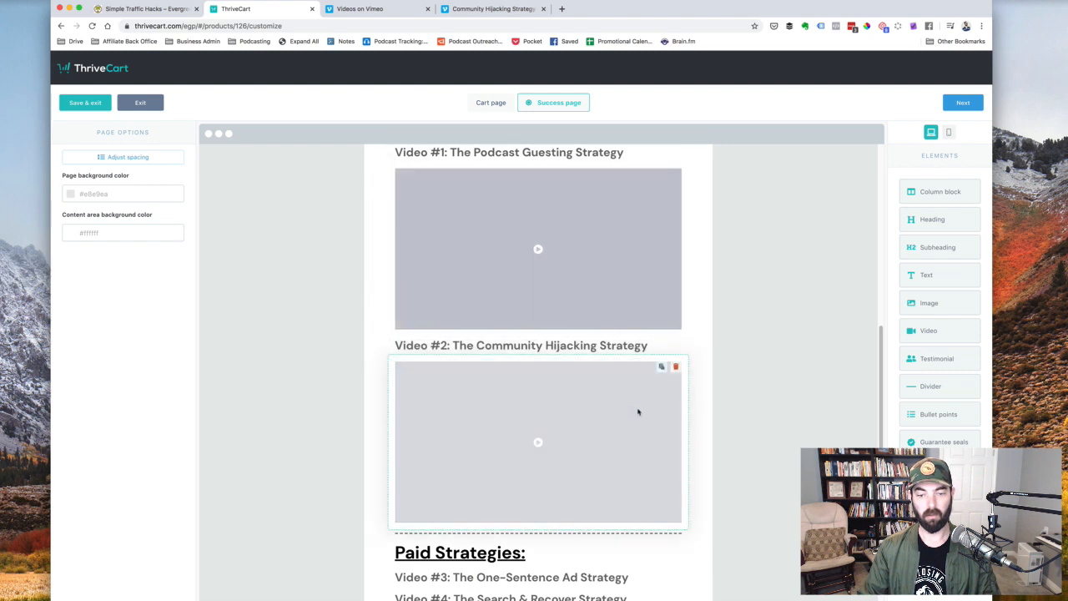
Step: Duplicate the Video #2 video block and place the copy under the Video #3 subheading
click(661, 368)
scroll(664, 380, down, 5)
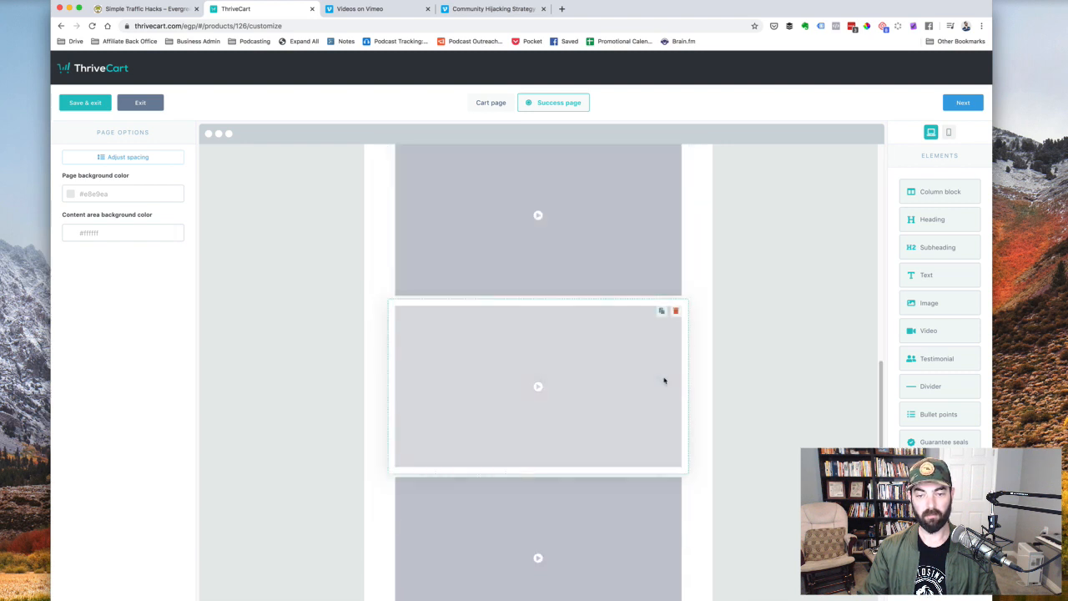
drag(564, 422, 536, 544)
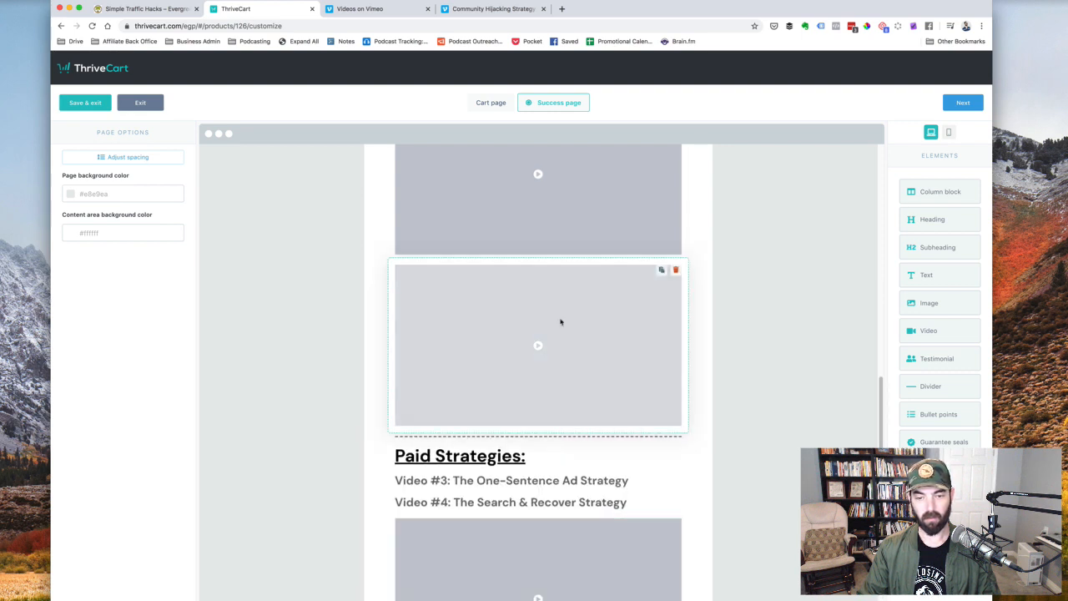
drag(561, 322, 552, 347)
scroll(769, 363, down, 3)
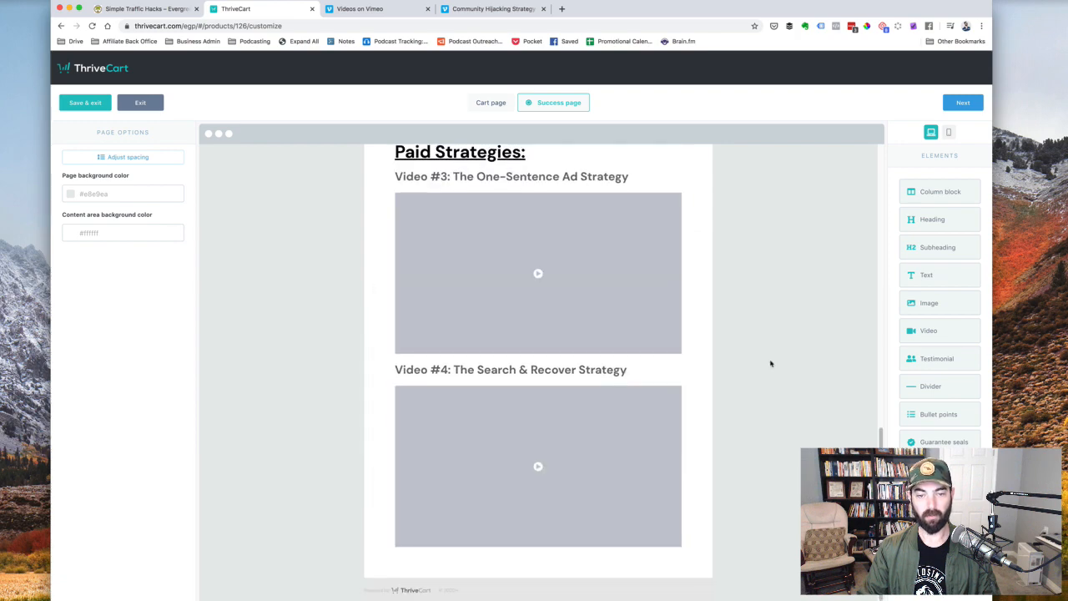
scroll(770, 364, up, 1)
click(487, 305)
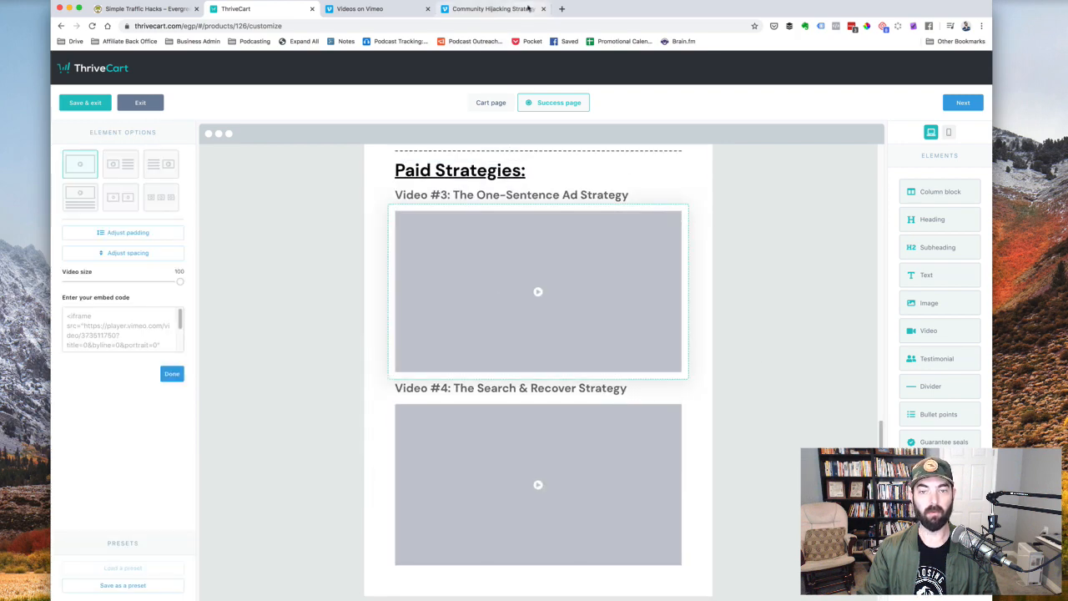
Step: Copy the One Sentence Ad video's Vimeo embed code with the text link turned off
click(370, 9)
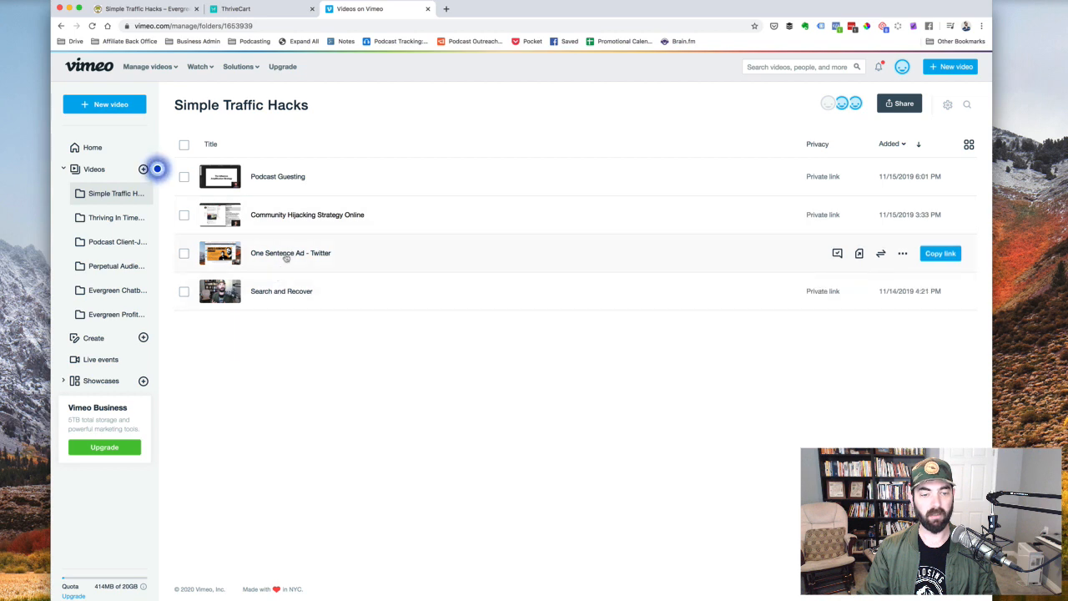
super+click(289, 291)
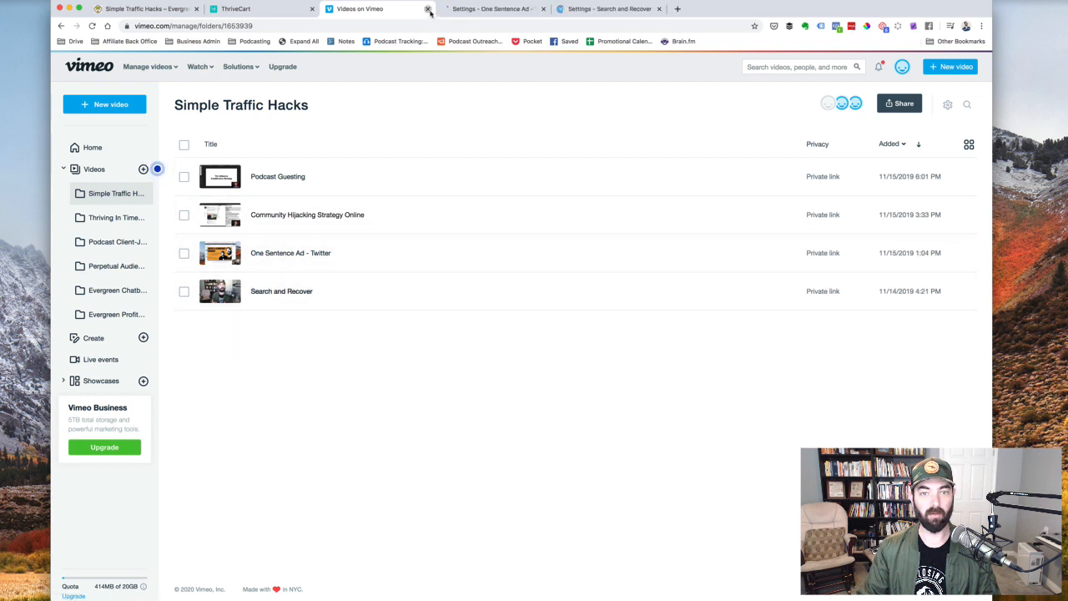
click(427, 9)
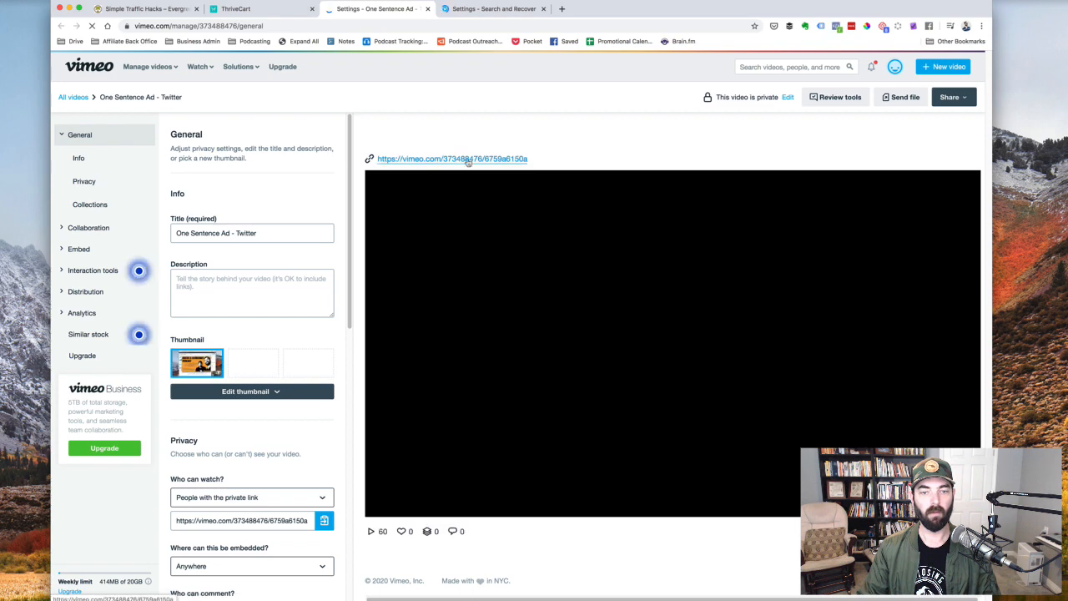
click(465, 160)
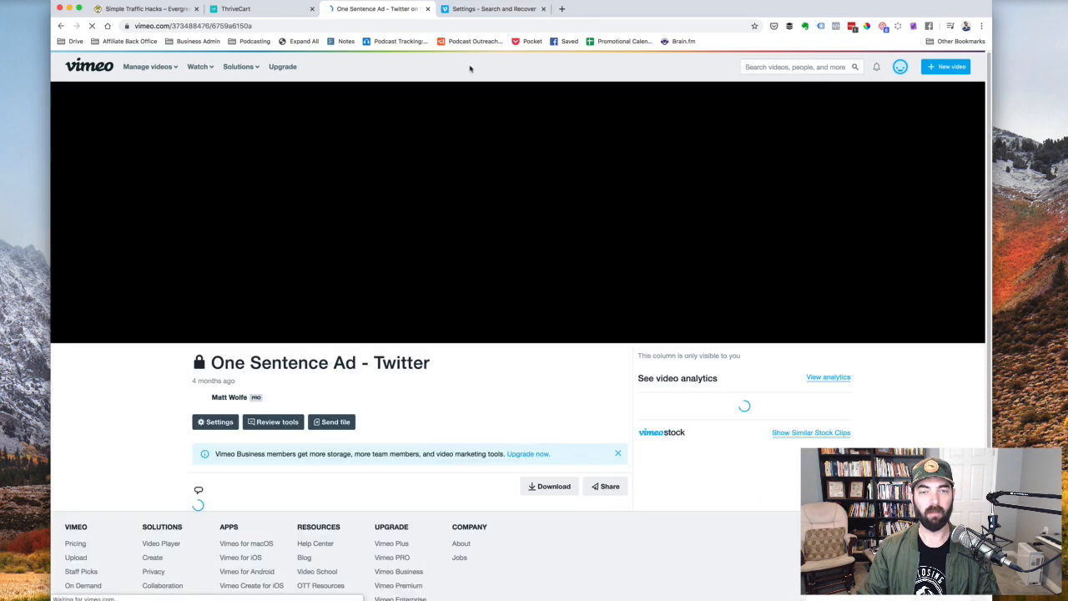
click(479, 9)
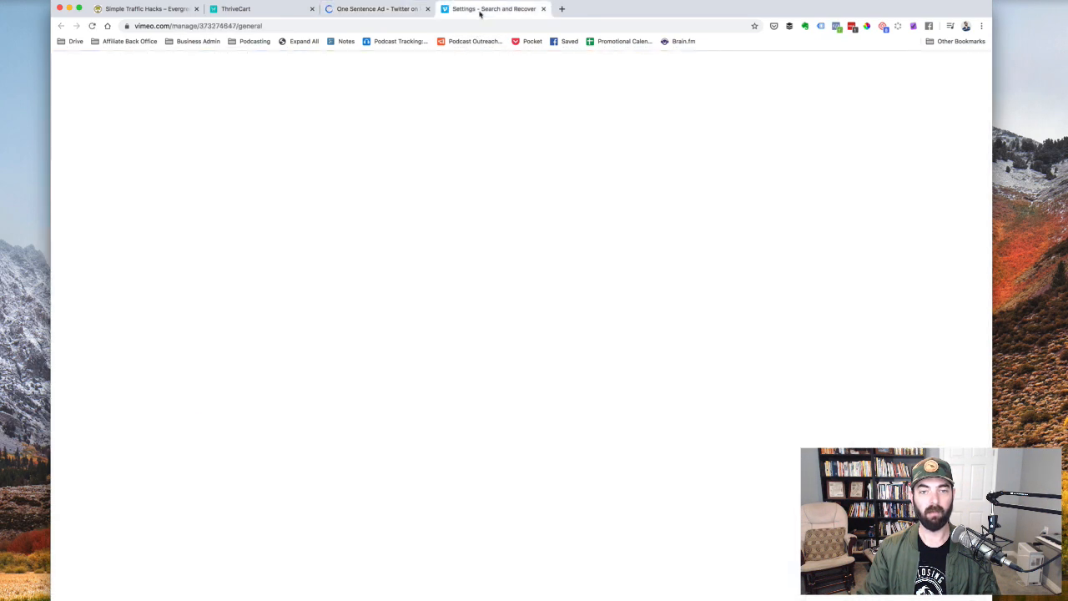
click(362, 10)
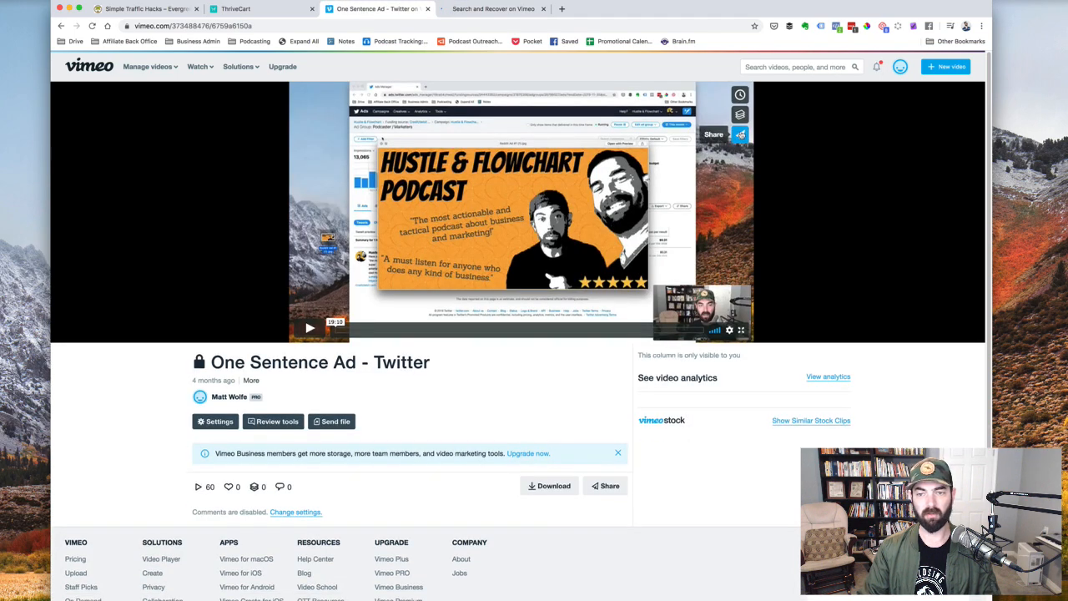
click(740, 135)
click(630, 354)
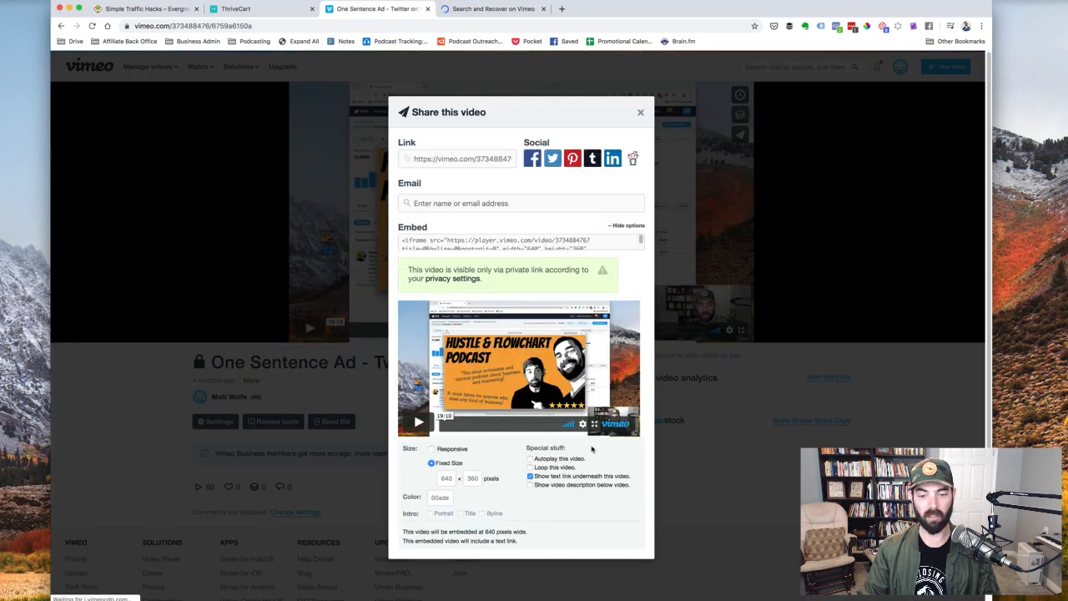
click(530, 475)
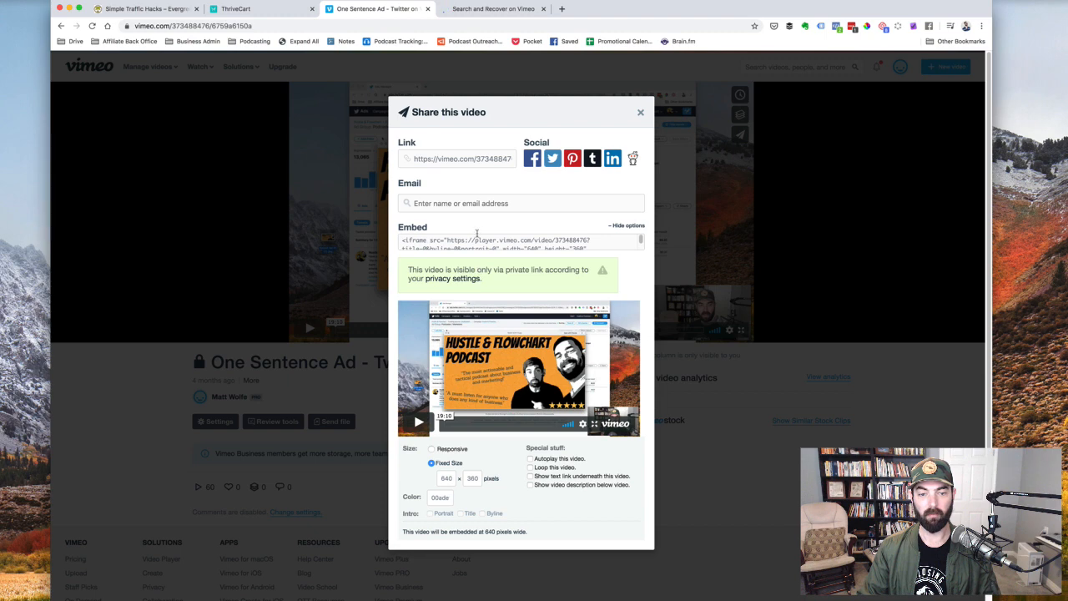
click(477, 240)
right_click(476, 234)
click(517, 253)
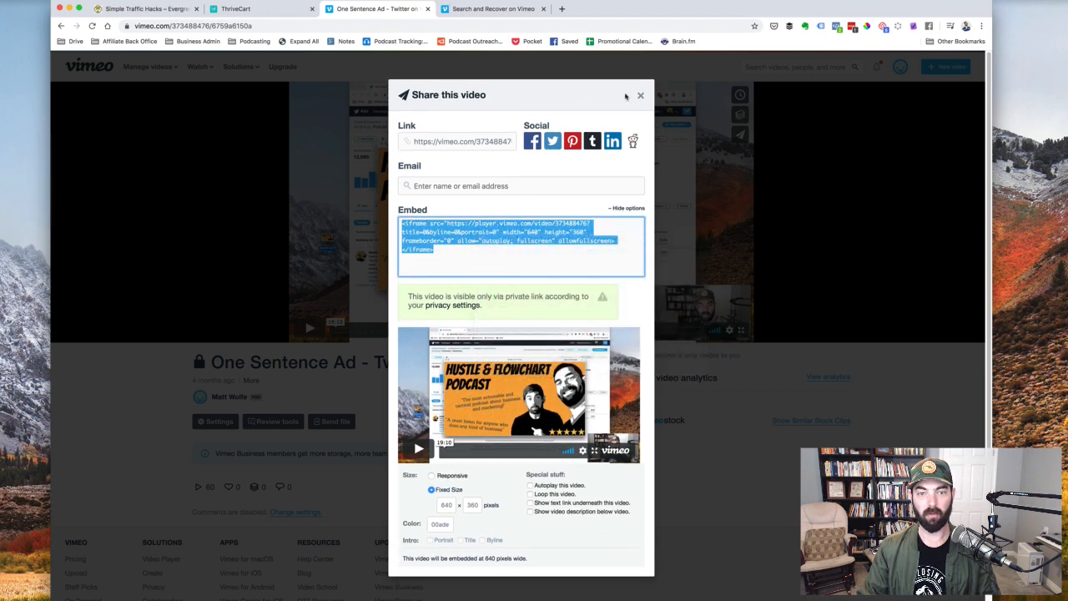
click(641, 97)
Step: Replace the Video #3 block's embed code with the One Sentence Ad code
click(250, 8)
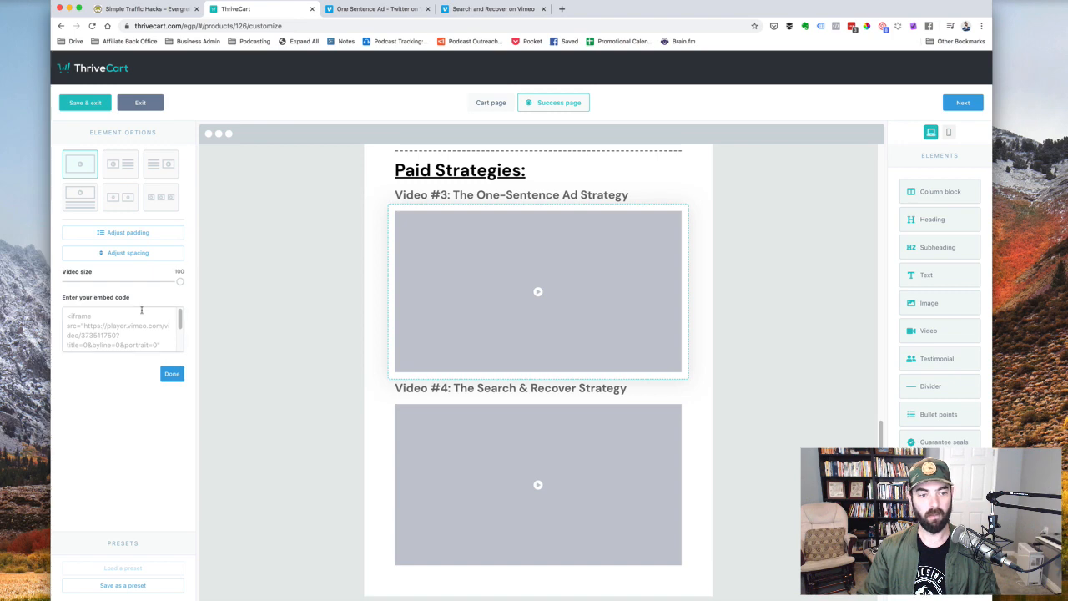
key(super+a)
key(super+v)
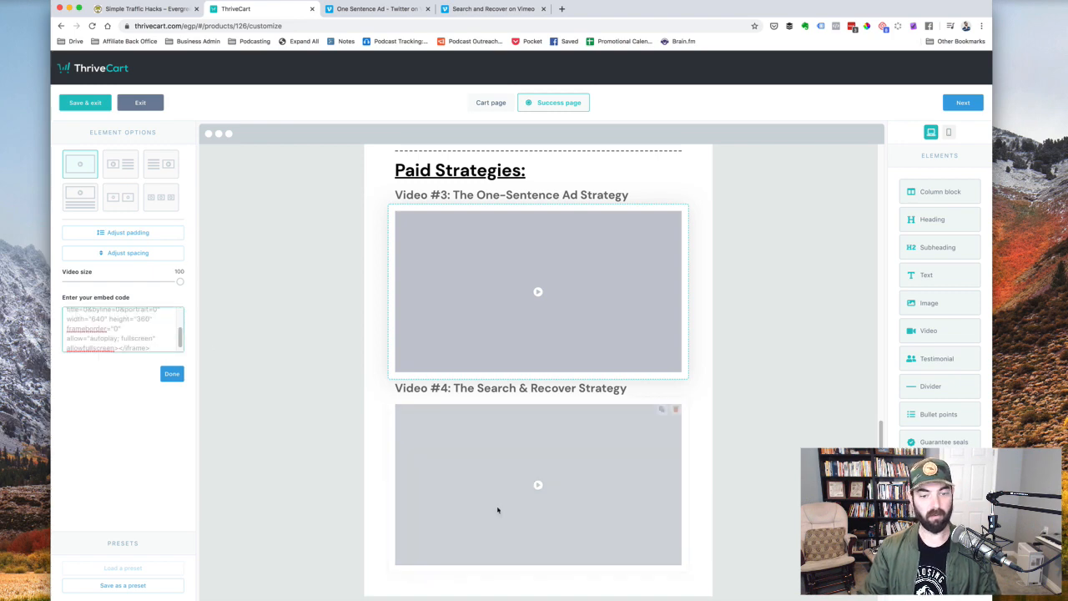
Step: Copy the Search and Recover video's Vimeo embed code without its text link
click(492, 9)
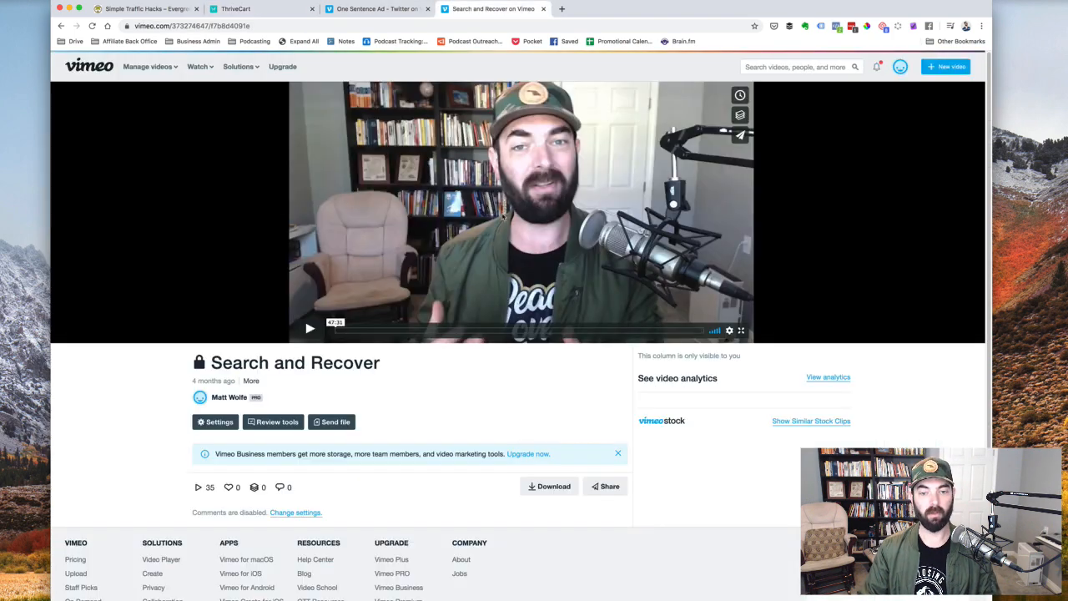
click(609, 486)
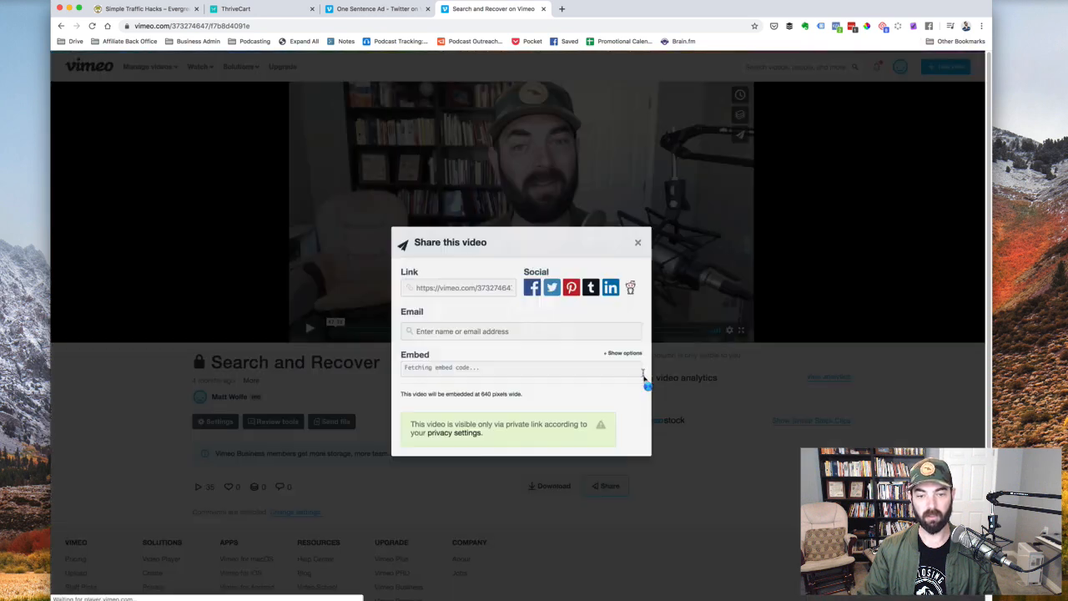
click(622, 357)
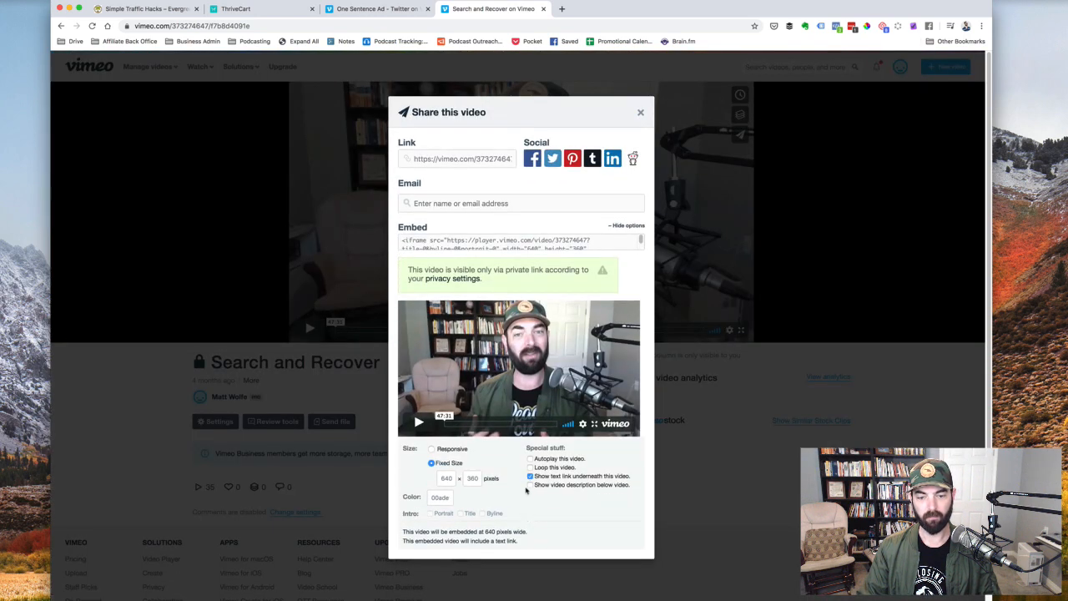
click(530, 477)
click(524, 240)
right_click(526, 238)
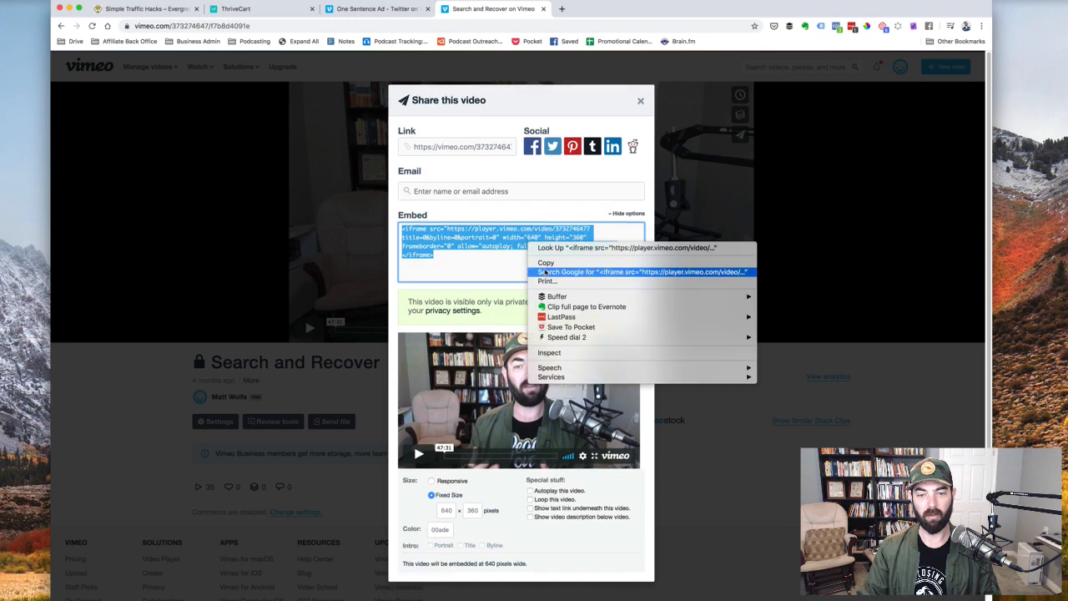
click(551, 260)
click(250, 8)
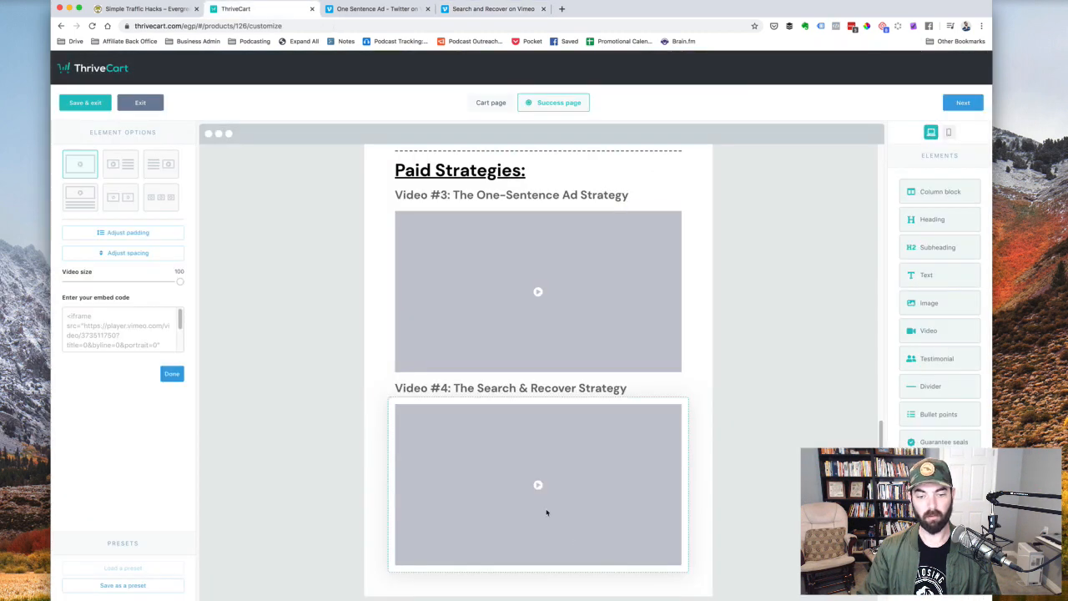
Step: Replace the Video #4 block's embed code with the Search and Recover iframe and apply it
click(103, 335)
key(super+a)
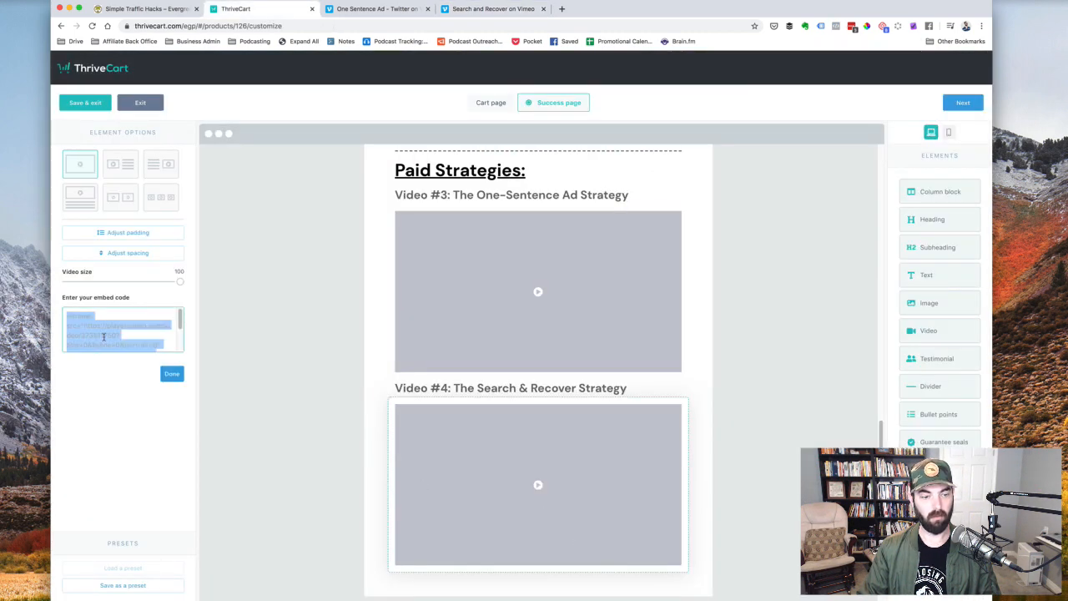
key(super+v)
click(172, 374)
scroll(715, 303, up, 3)
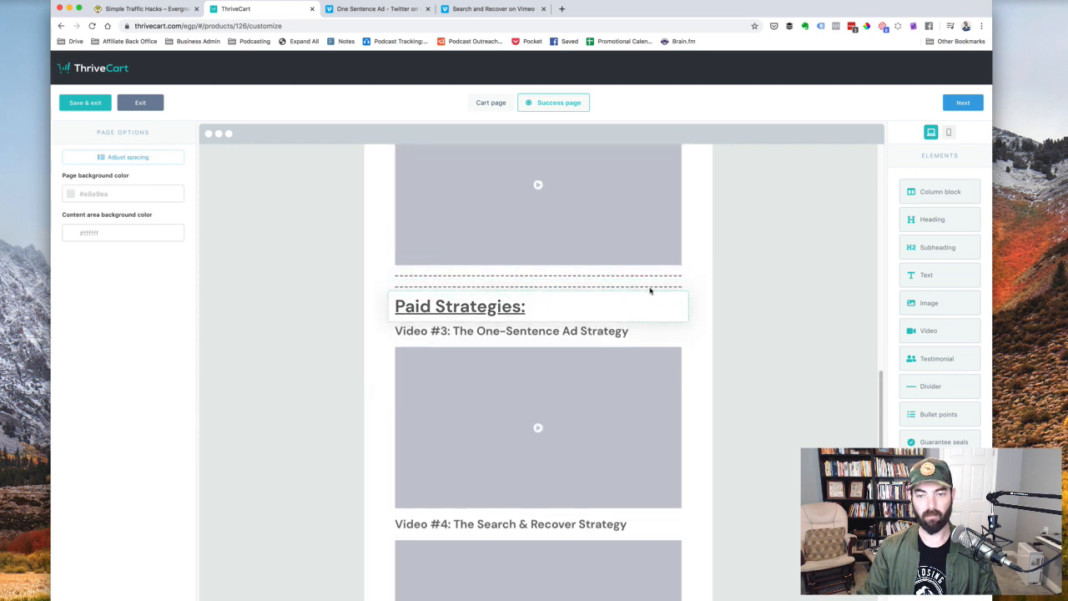
drag(659, 288, 636, 522)
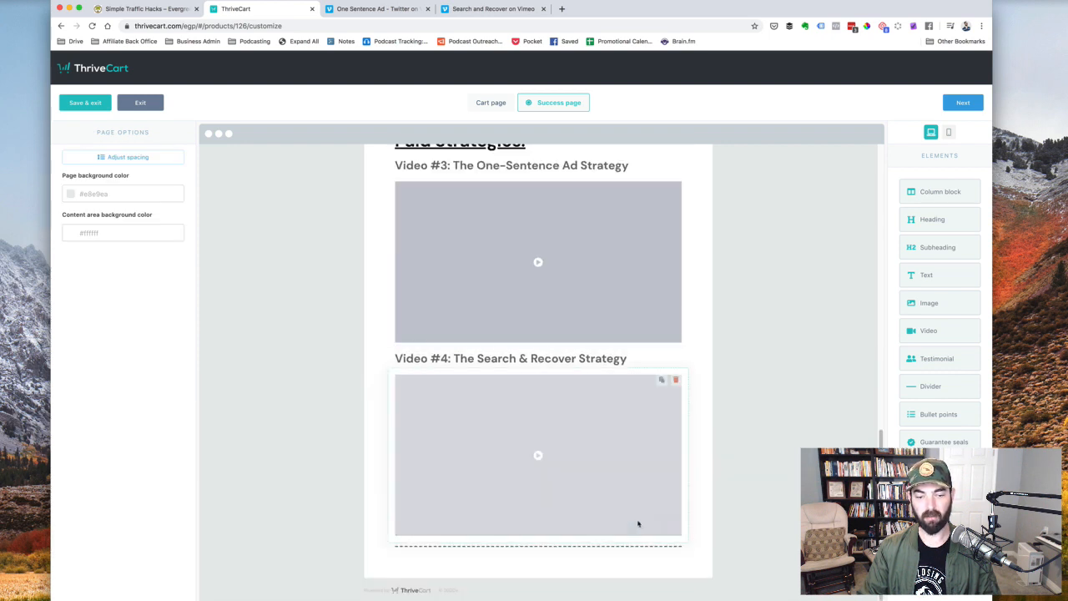
scroll(765, 498, up, 5)
scroll(768, 499, up, 6)
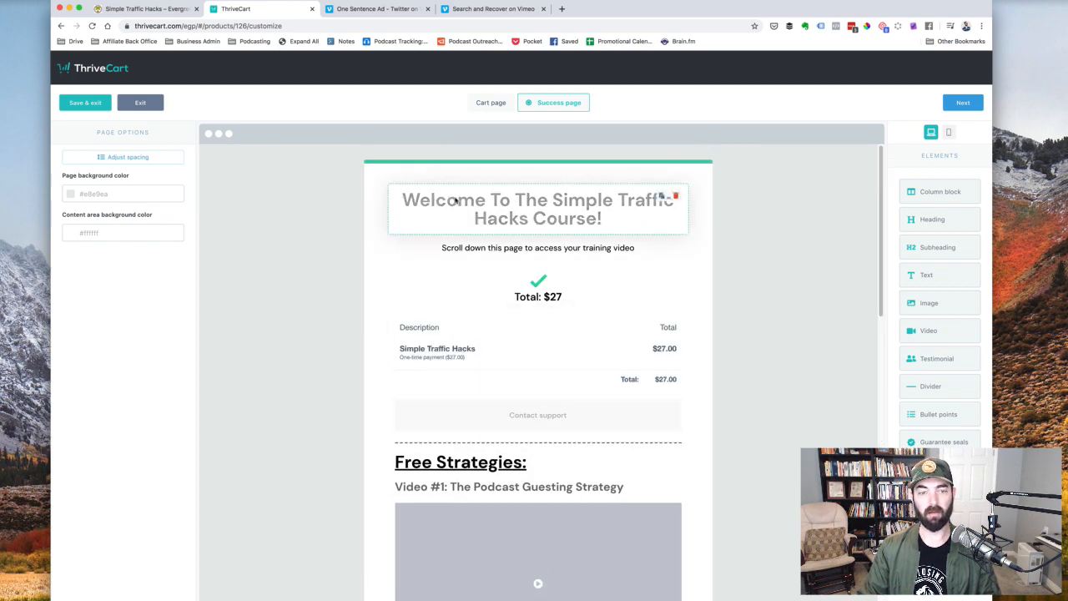
Step: Widen the page's content area to 71em
click(125, 158)
drag(100, 187, 138, 196)
click(288, 212)
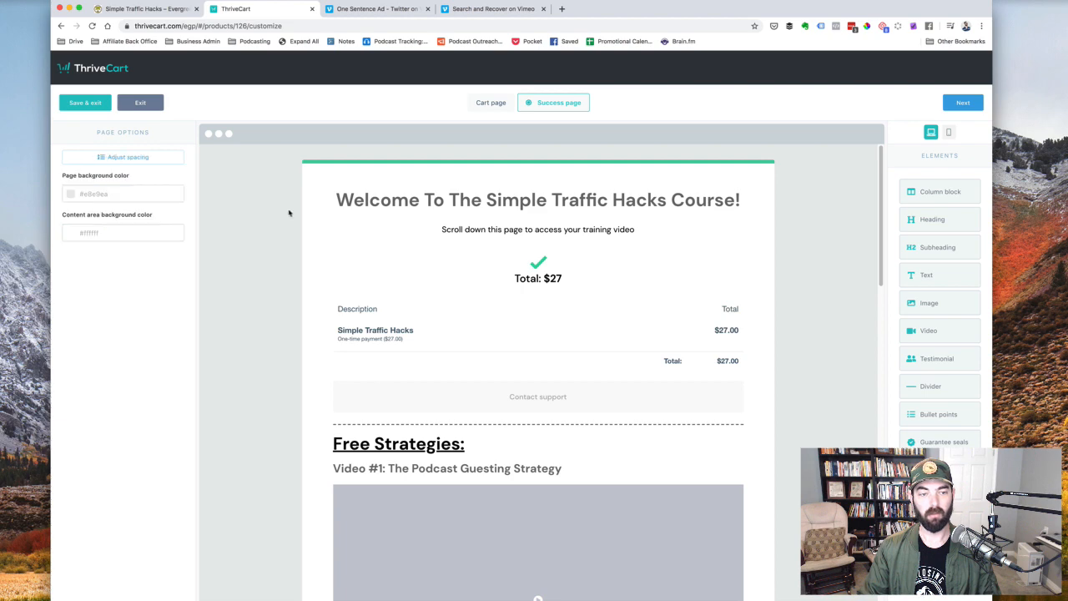
scroll(288, 212, down, 3)
scroll(289, 212, up, 3)
Step: Set the welcome heading to 66px and the subtitle to 21px font size
click(494, 192)
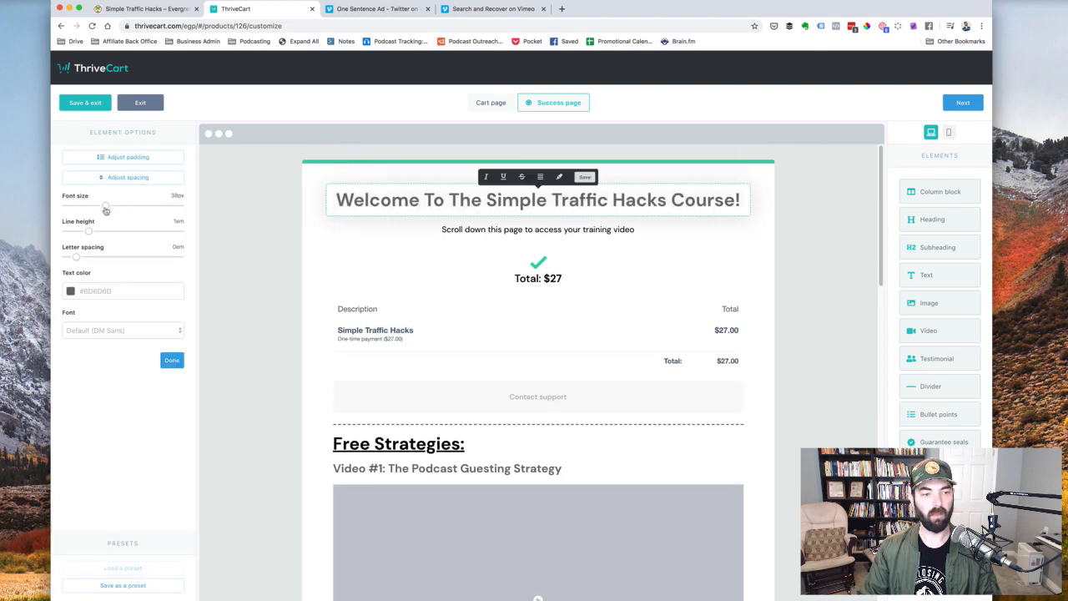
drag(106, 210, 165, 215)
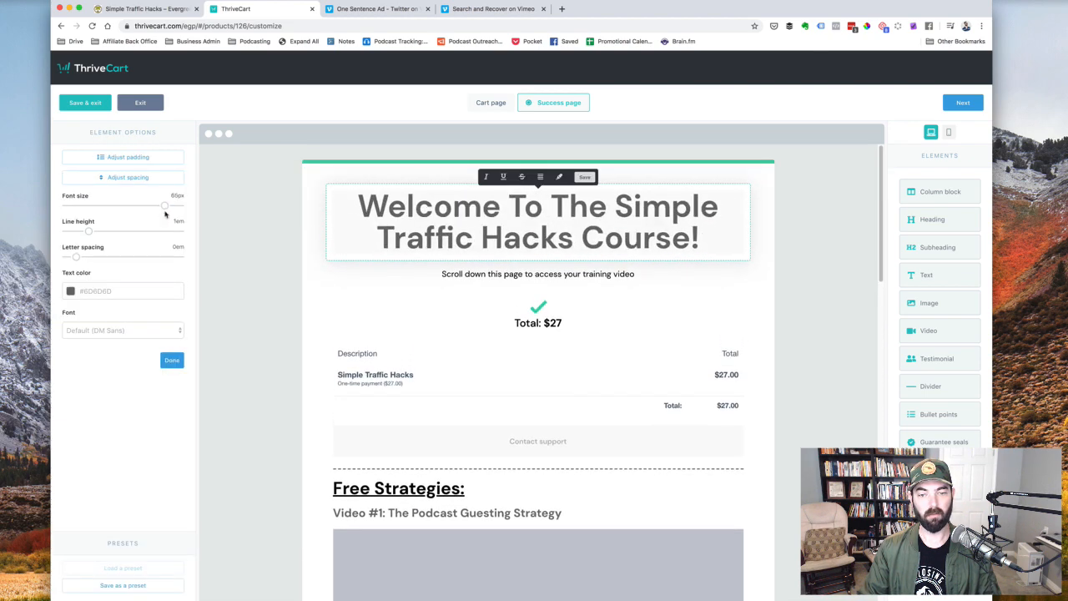
click(287, 246)
click(569, 276)
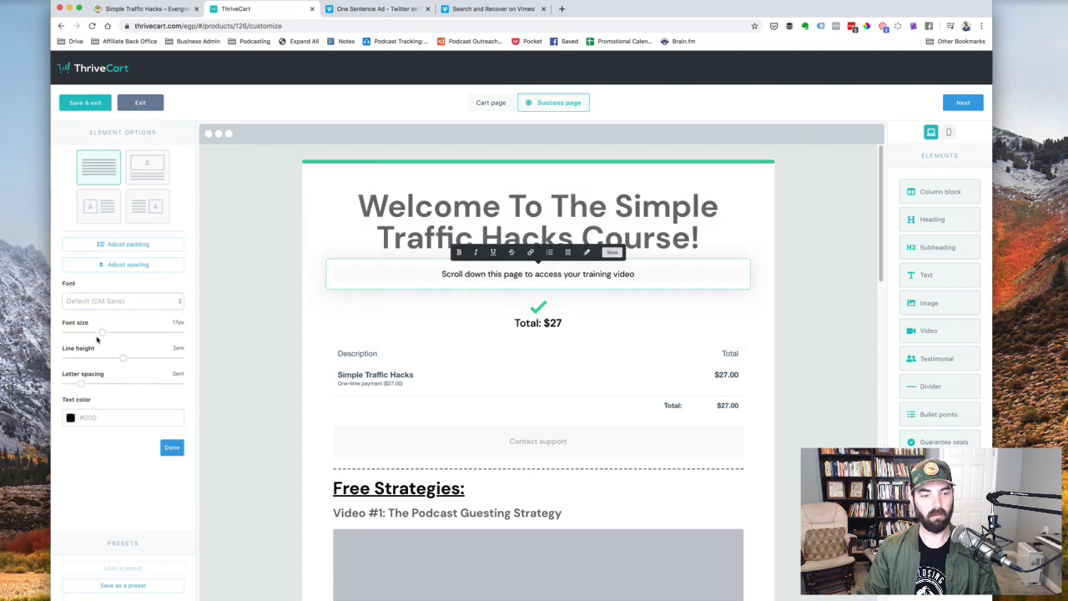
drag(101, 332, 124, 335)
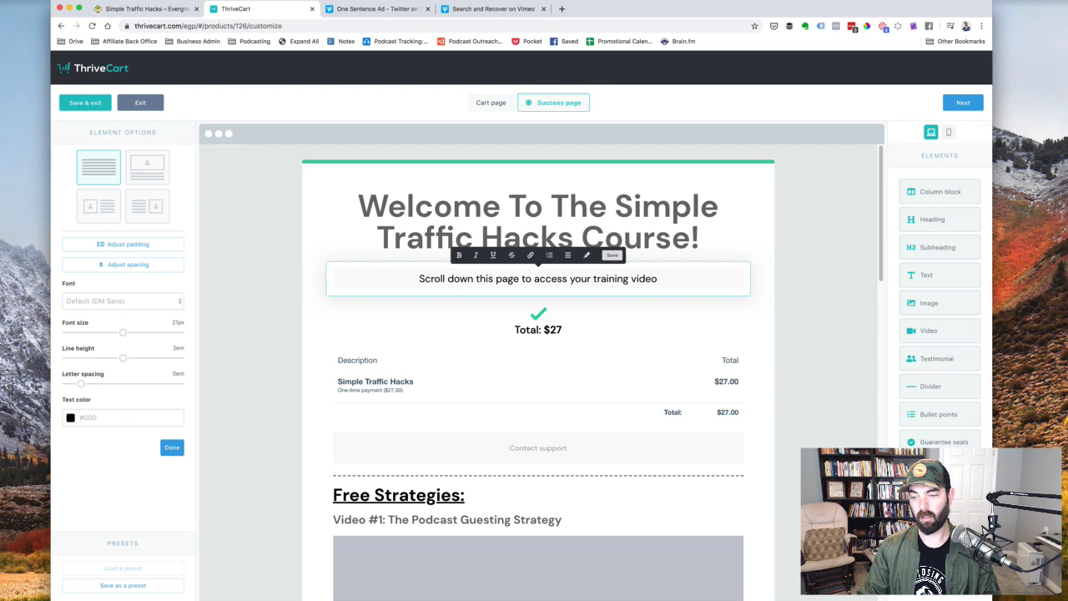
click(811, 406)
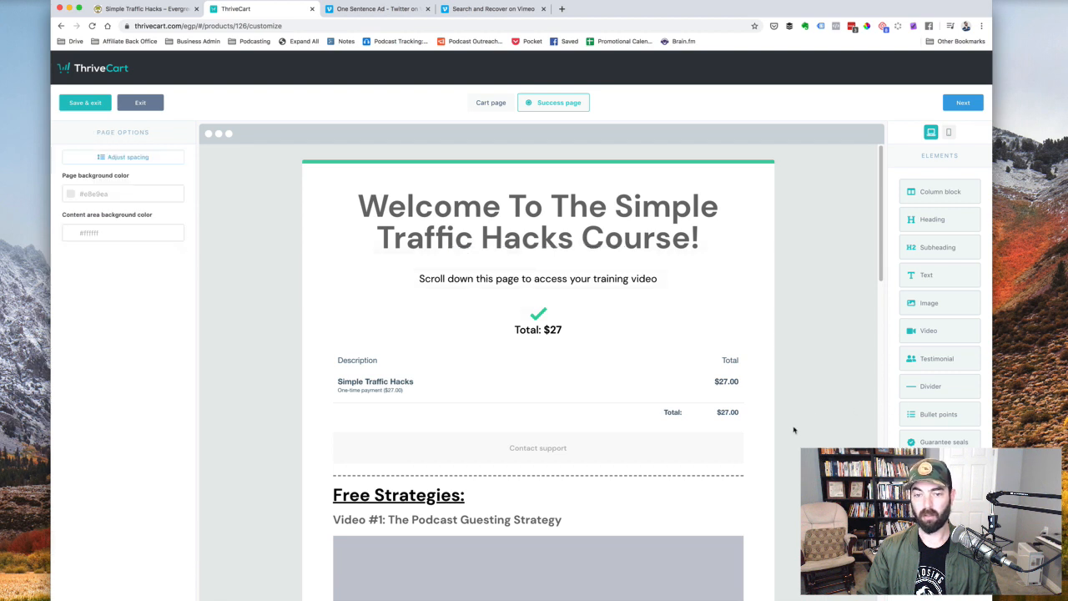
click(490, 103)
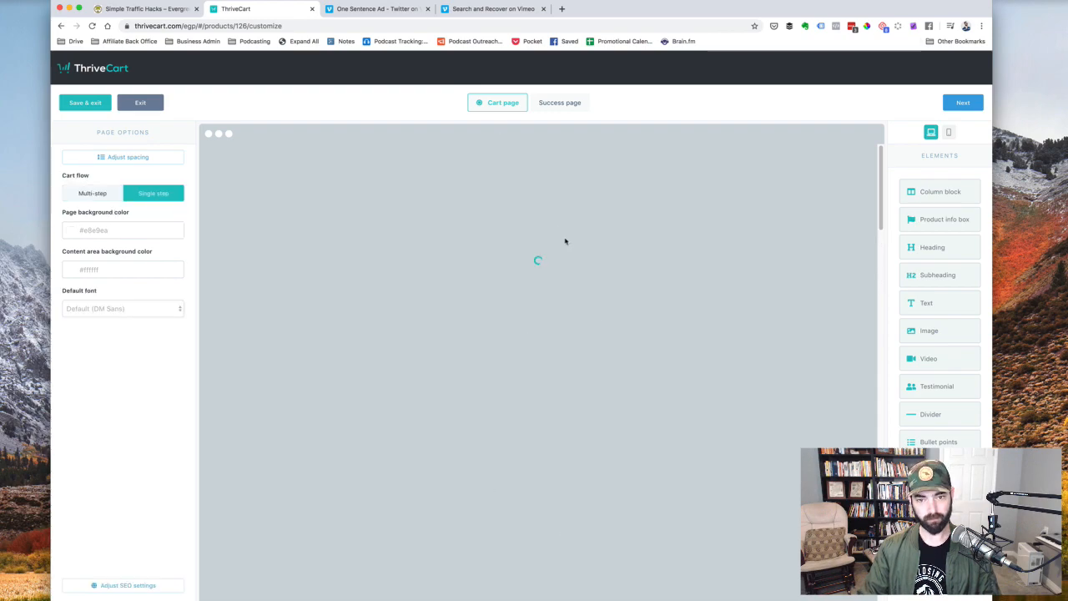
scroll(401, 453, down, 5)
scroll(405, 451, down, 20)
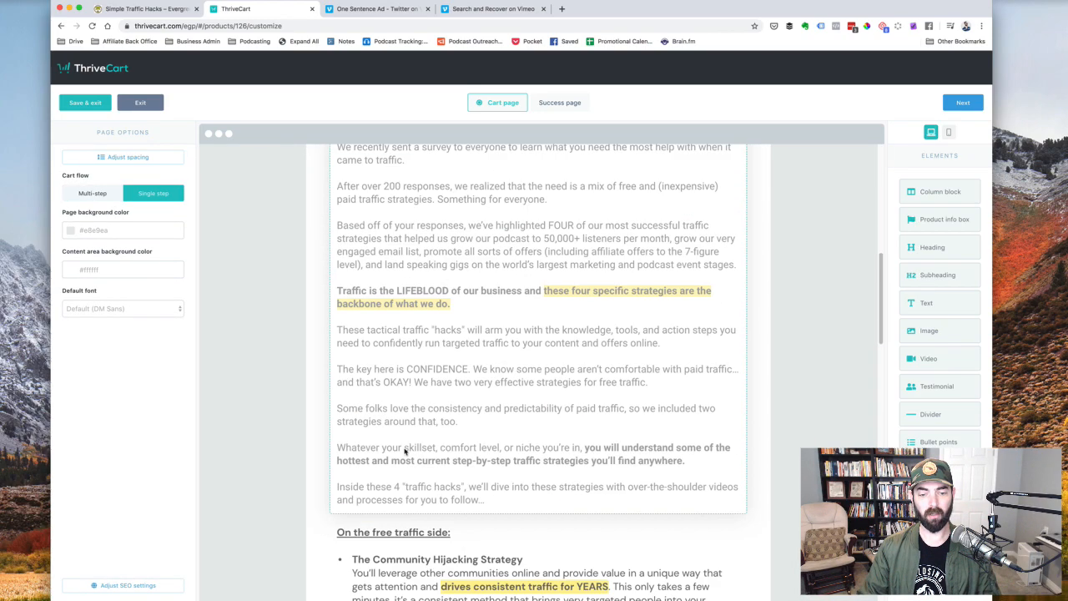
scroll(405, 451, down, 5)
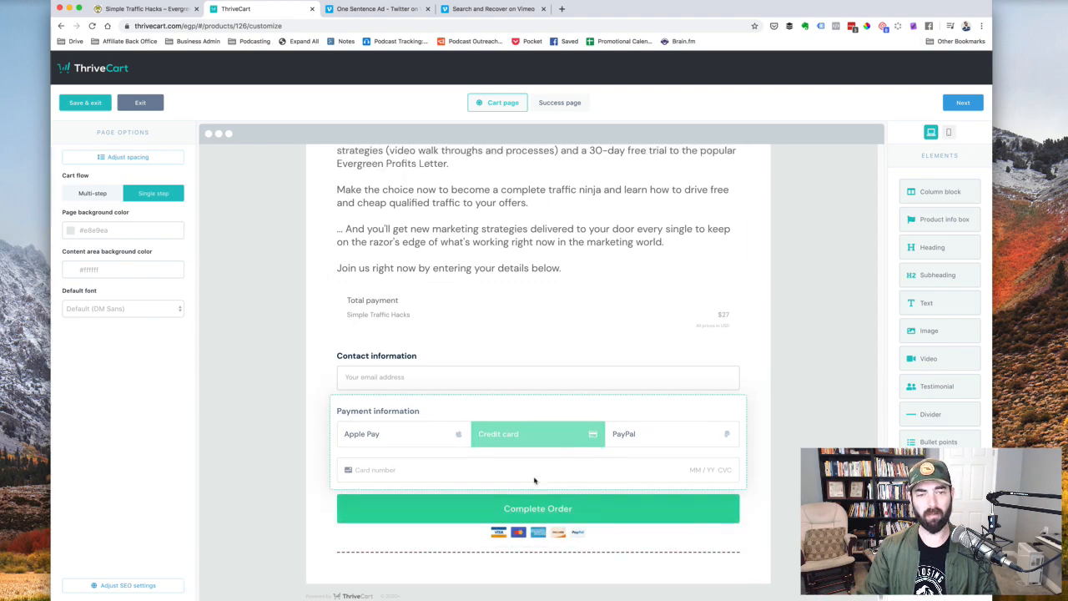
scroll(534, 405, up, 20)
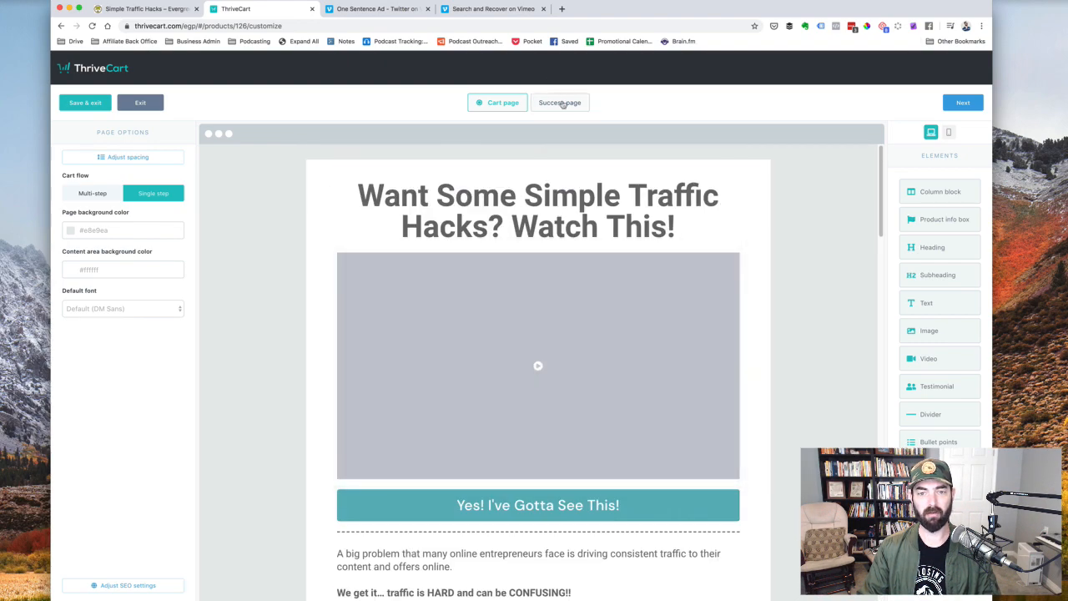
click(563, 104)
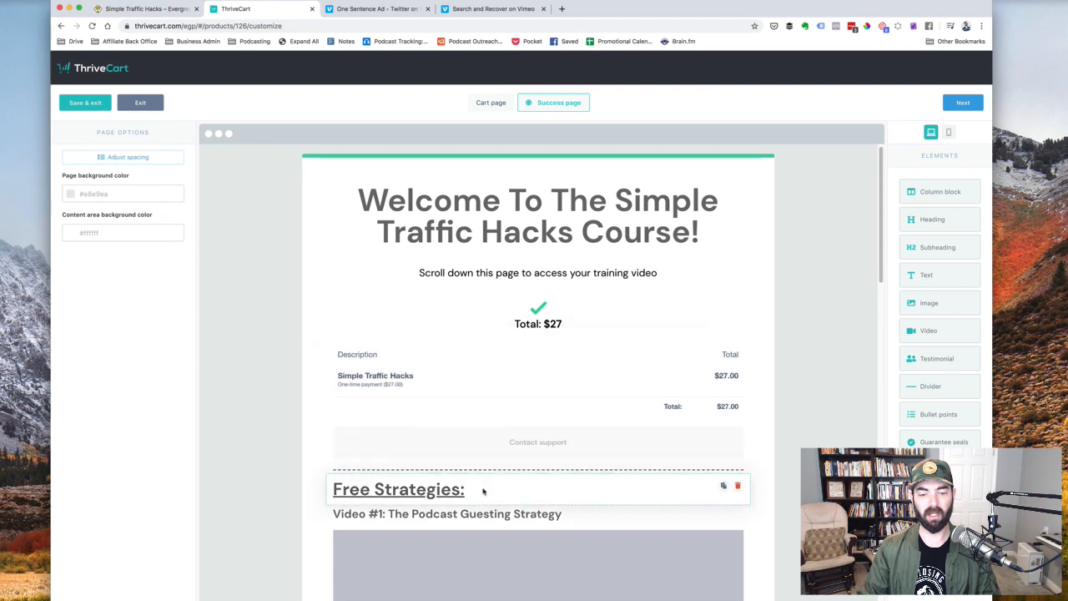
scroll(482, 492, down, 10)
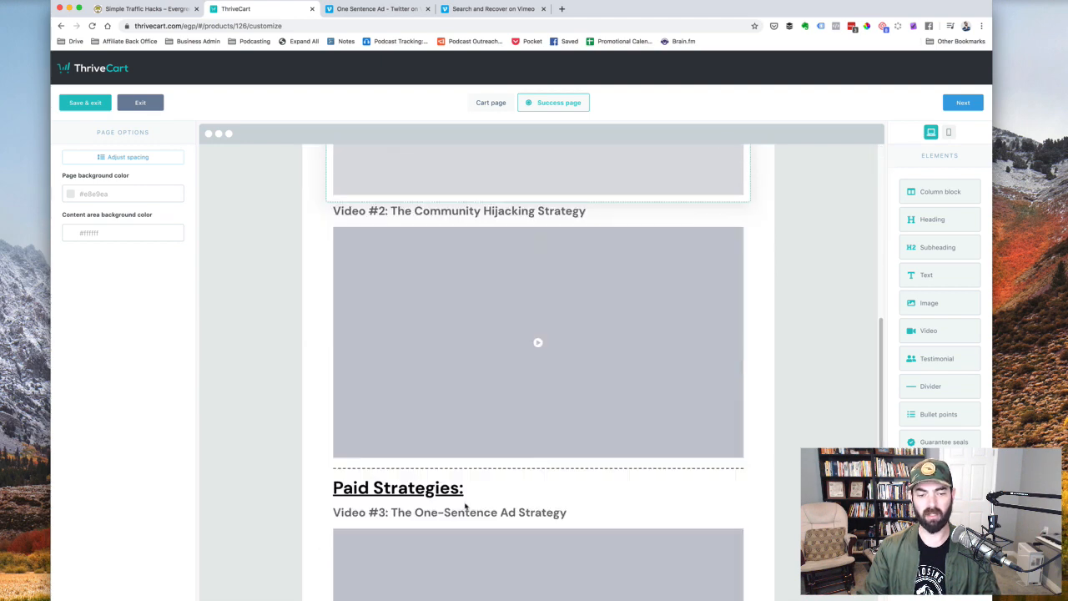
scroll(465, 505, down, 8)
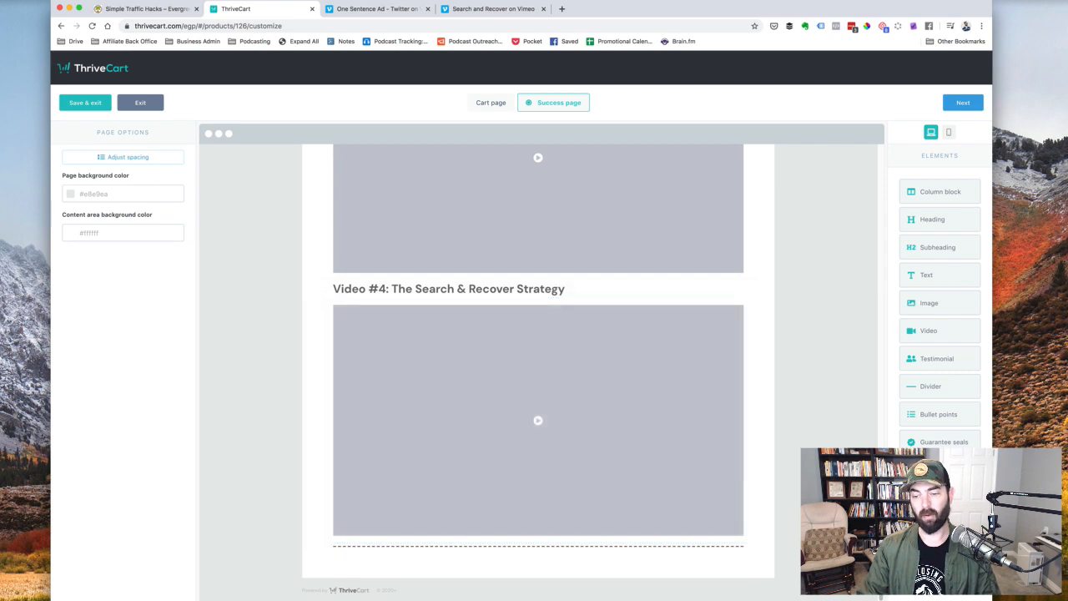
drag(940, 470, 517, 551)
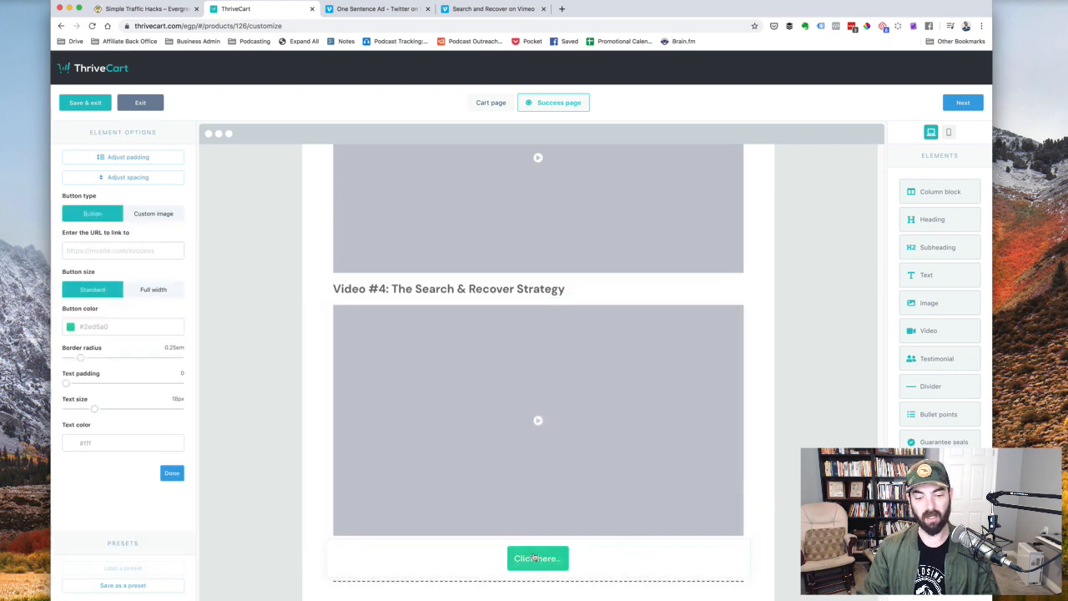
text(Down)
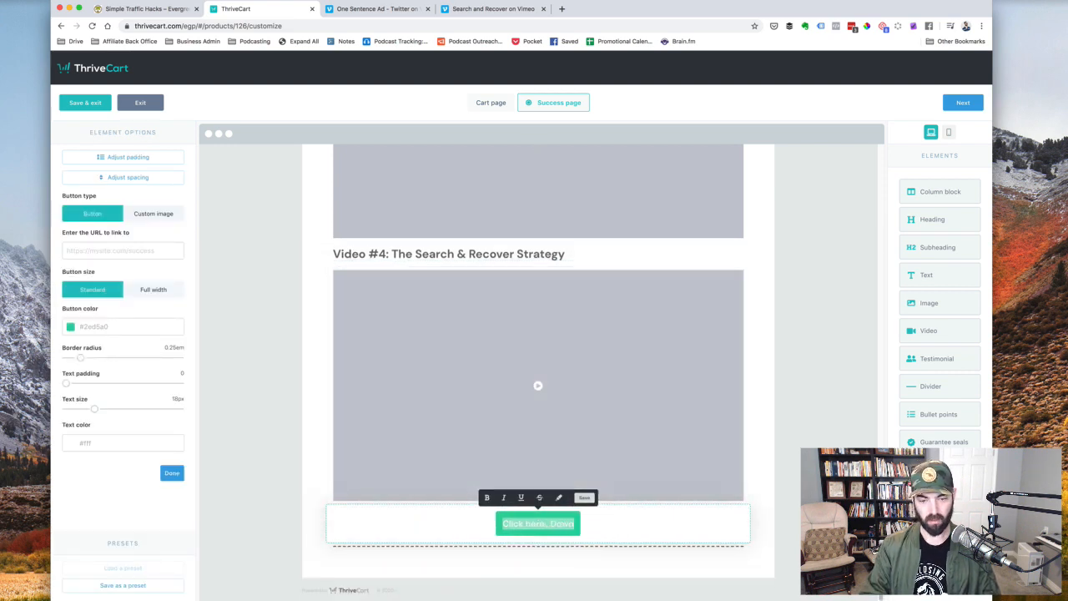
key(BackSpace)
text(Down)
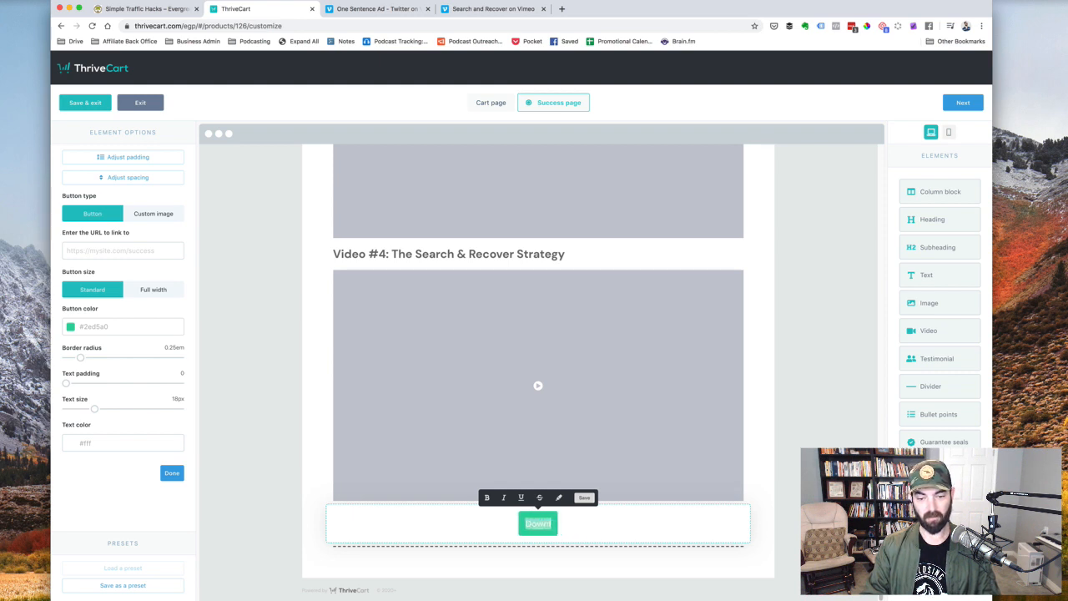
text(load The Videos)
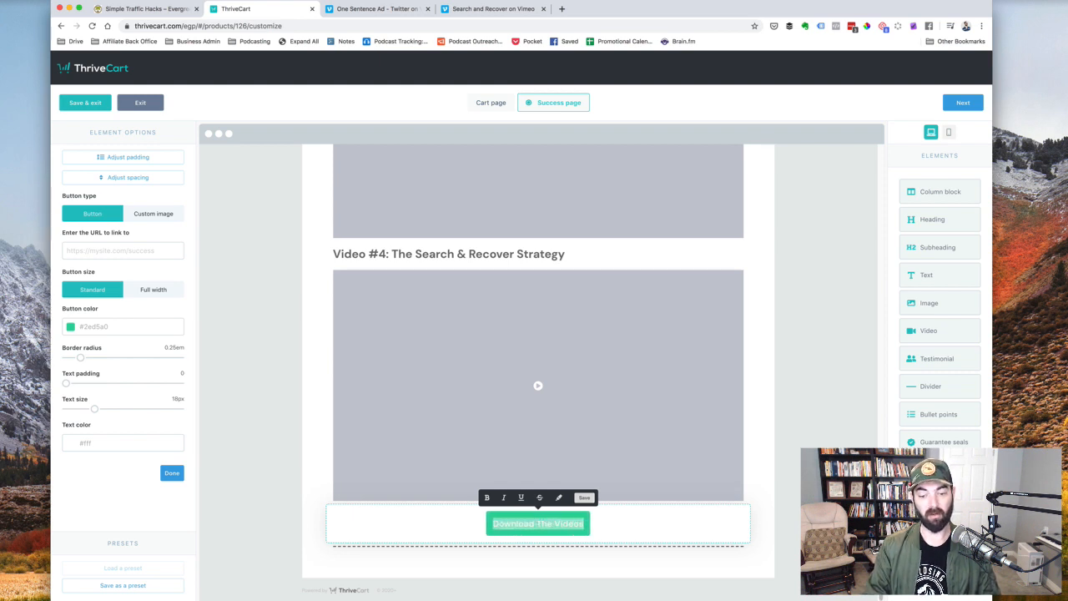
key(Return)
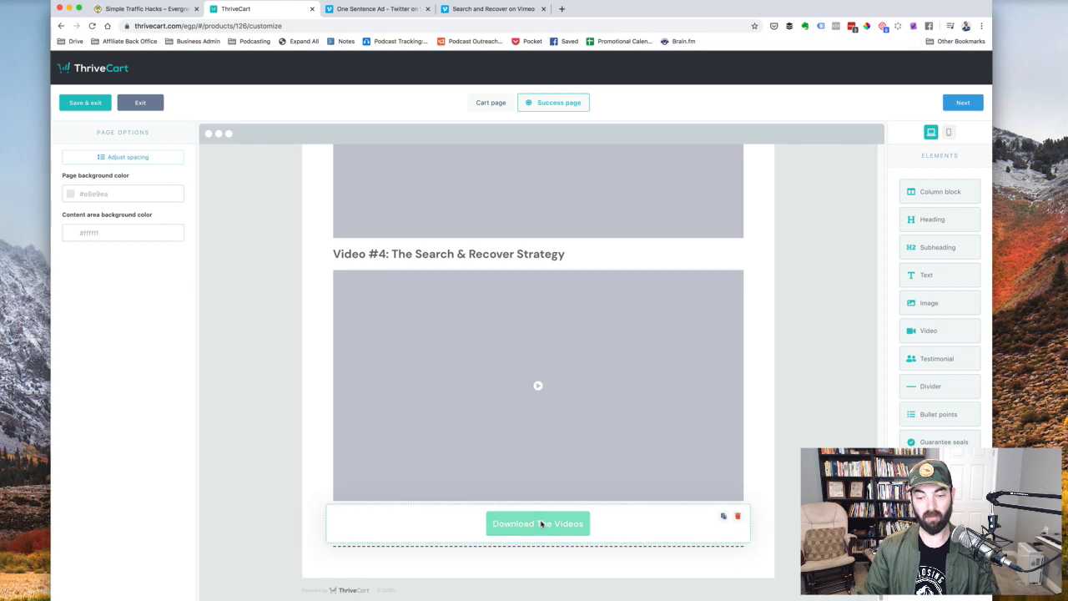
click(734, 519)
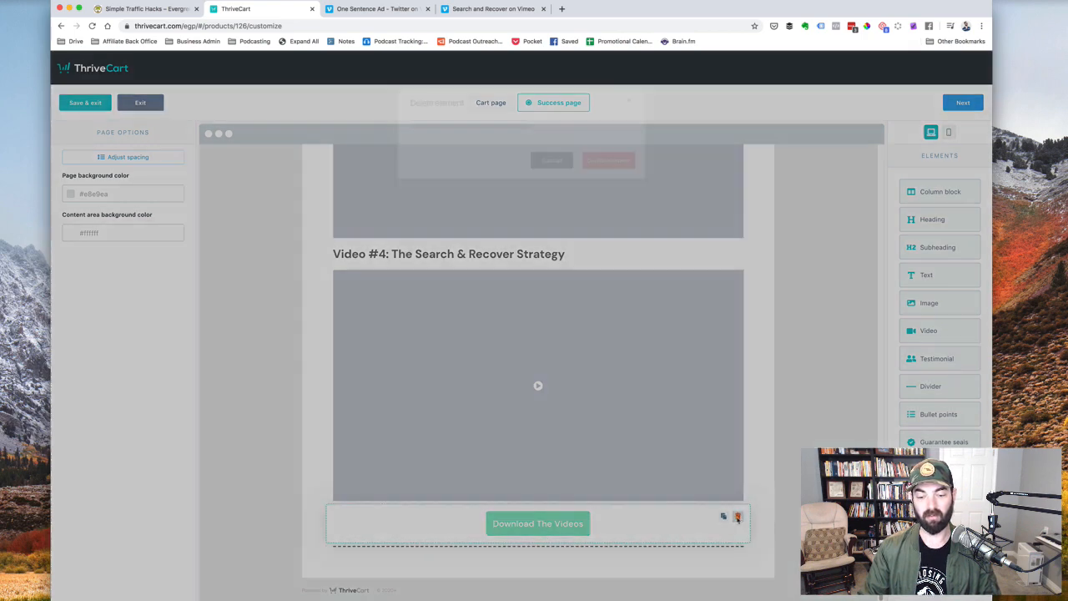
click(611, 159)
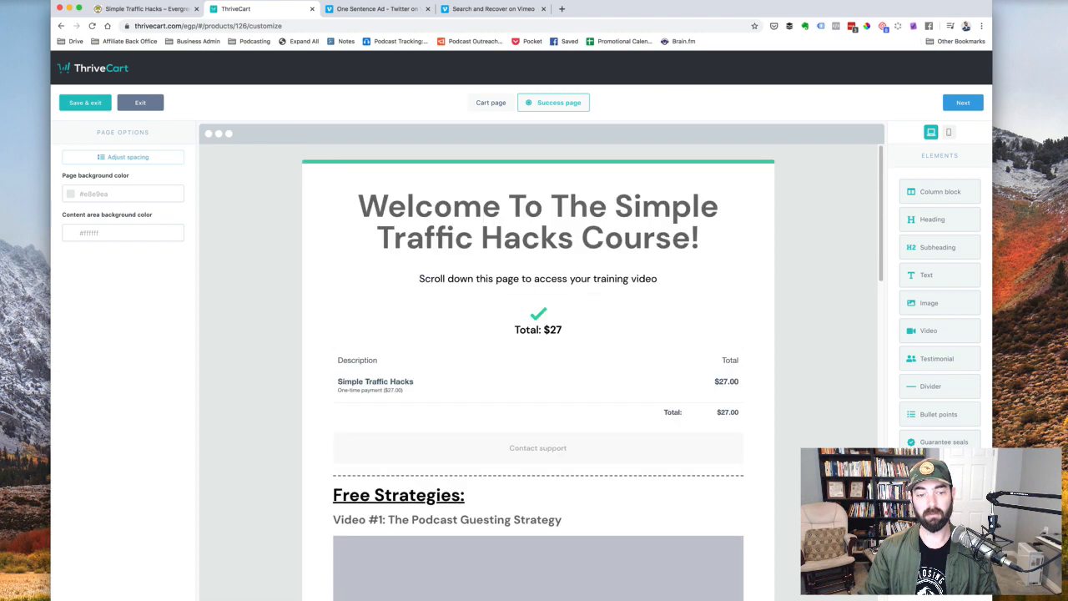
Step: Save the Simple Traffic Hacks product so it goes live, and close both Vimeo tabs
click(96, 107)
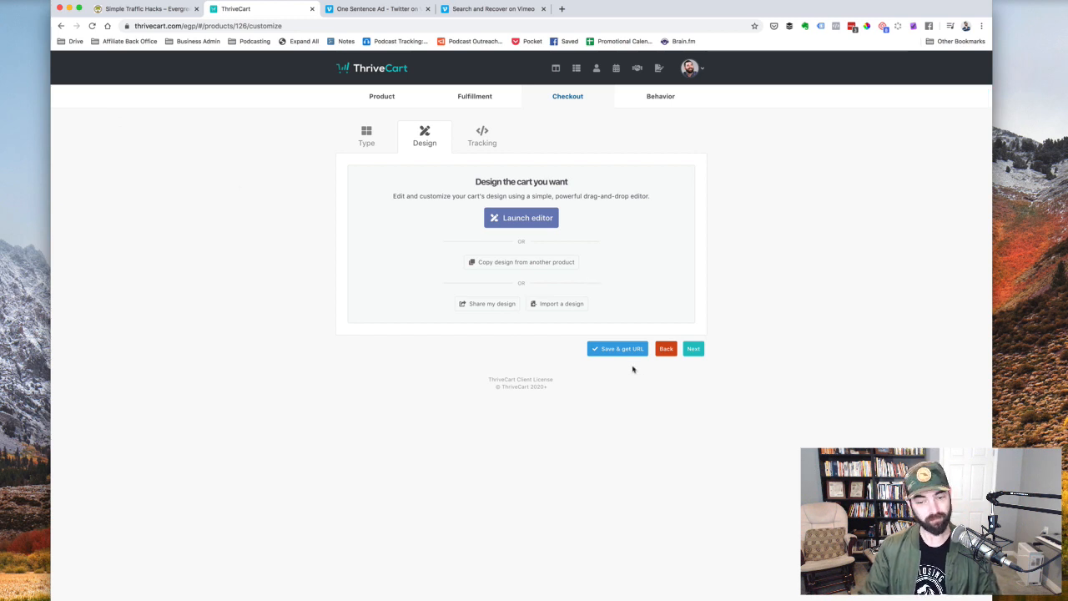
click(632, 353)
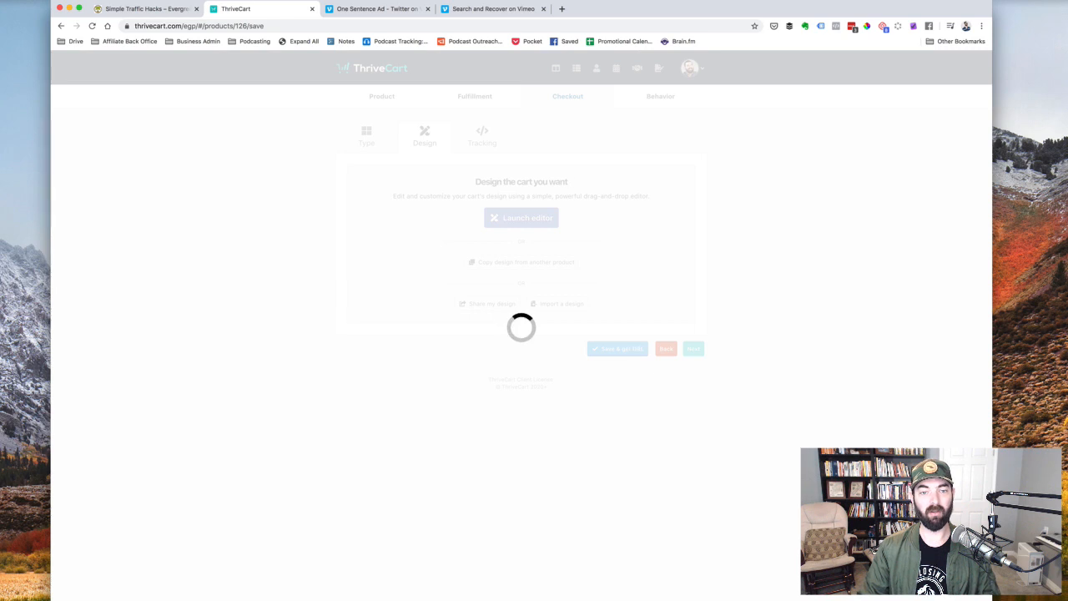
click(427, 9)
click(428, 9)
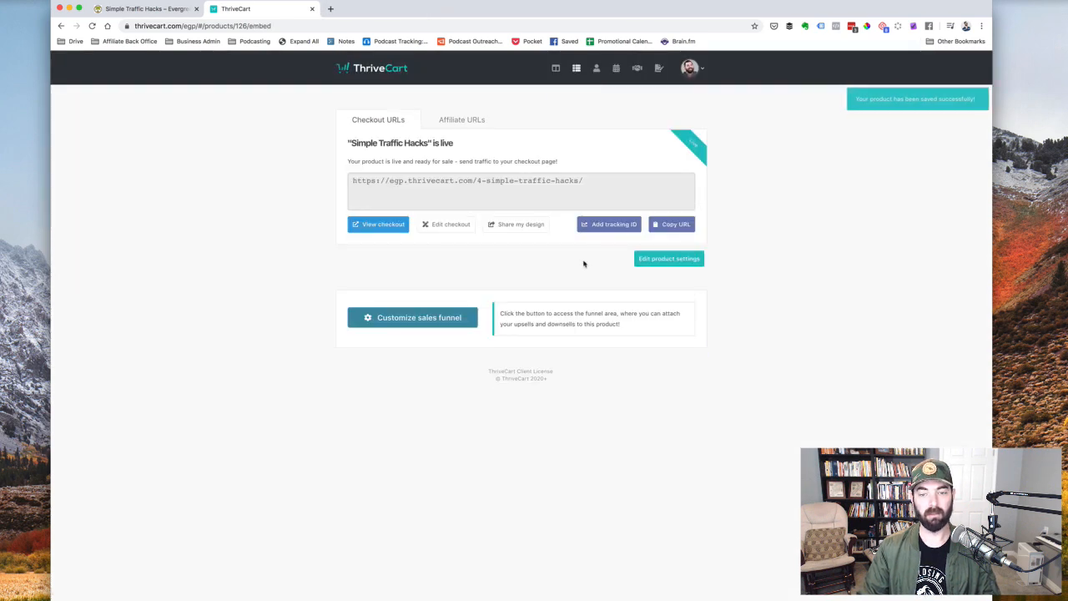
Step: Preview the live checkout page, then return to the product's checkout-URL page
click(393, 226)
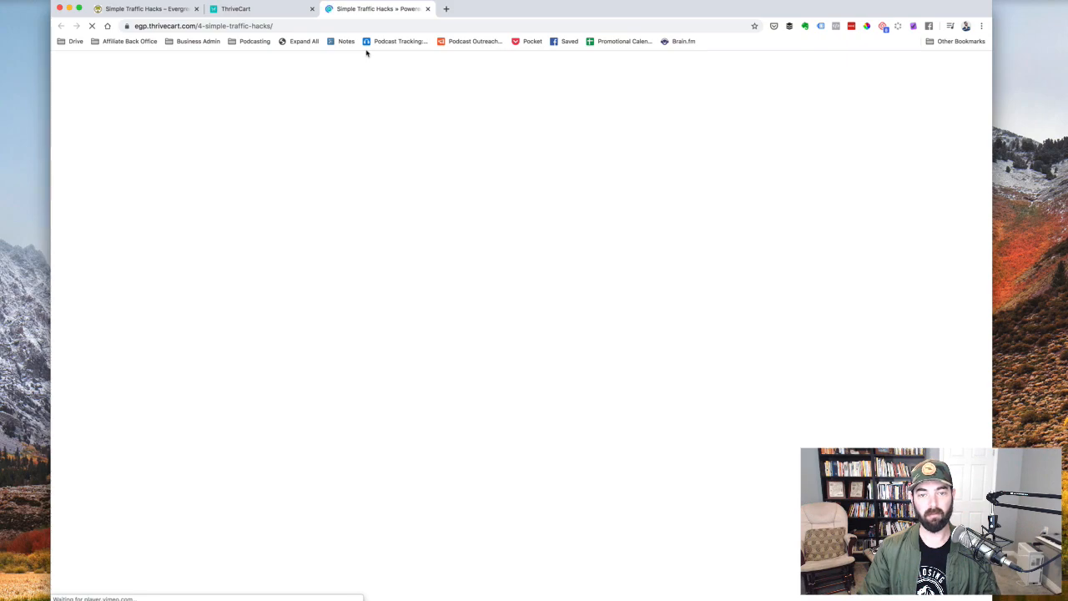
scroll(385, 153, down, 15)
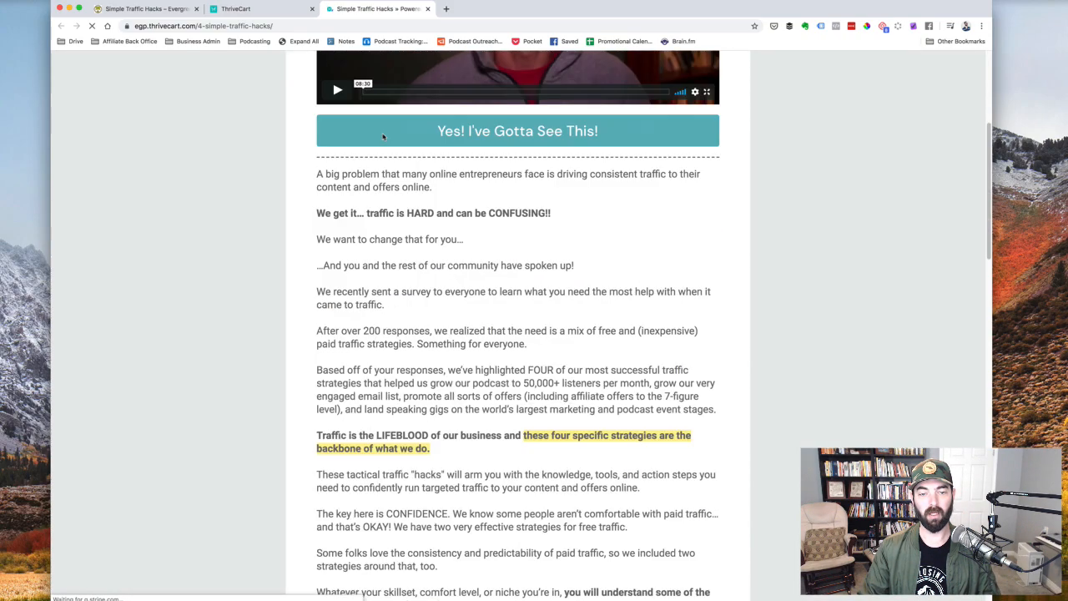
scroll(385, 153, up, 8)
scroll(386, 153, up, 10)
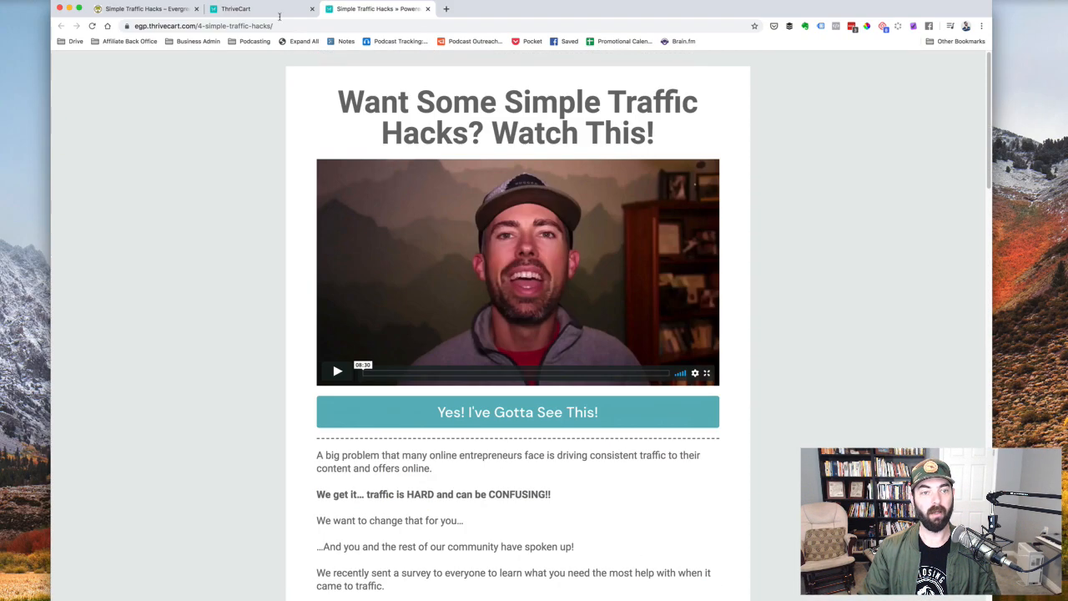
click(260, 8)
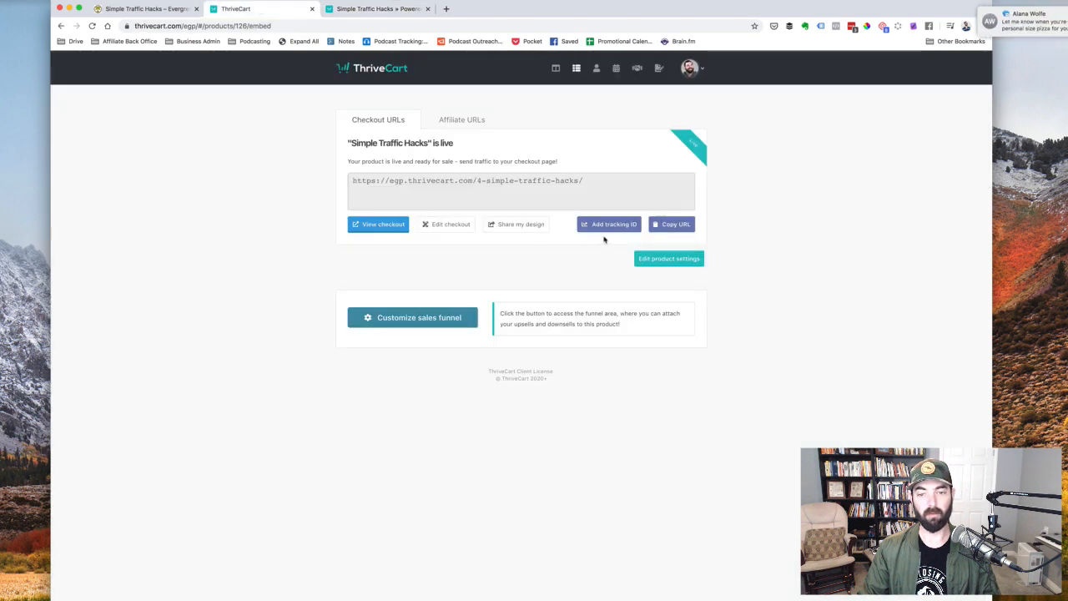
Step: Set the product status to Test mode in the product settings and save
click(660, 261)
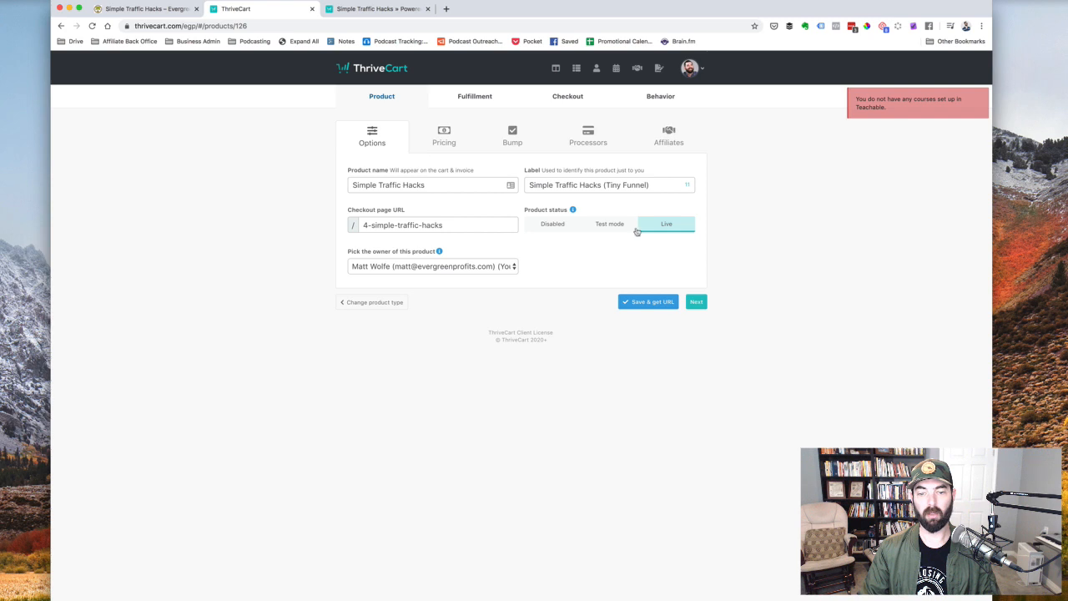
click(610, 230)
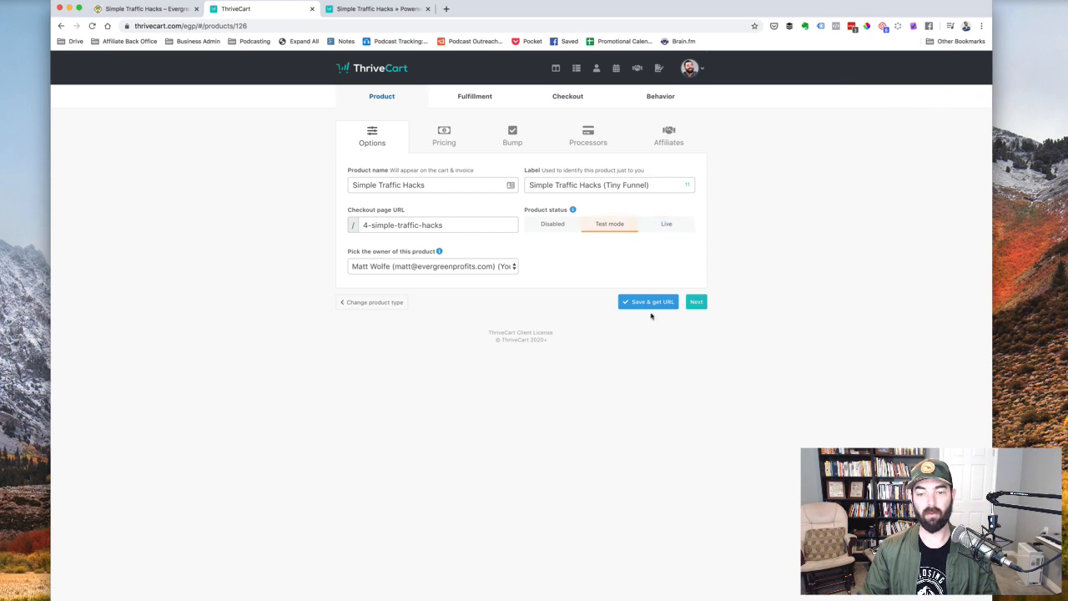
click(652, 305)
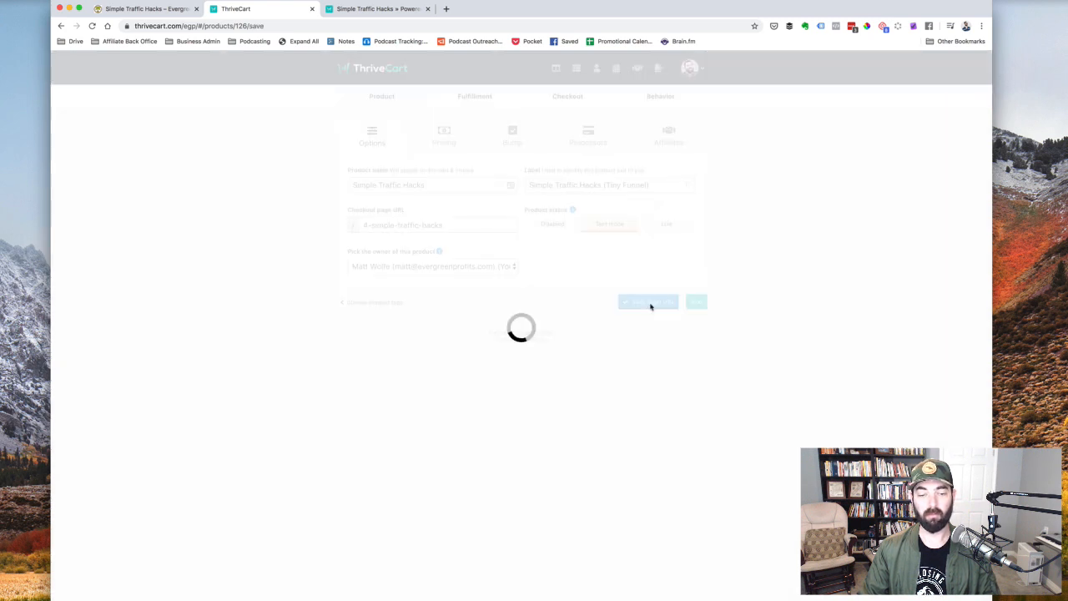
Step: View the $27 checkout page showing the test-mode card instructions
click(363, 241)
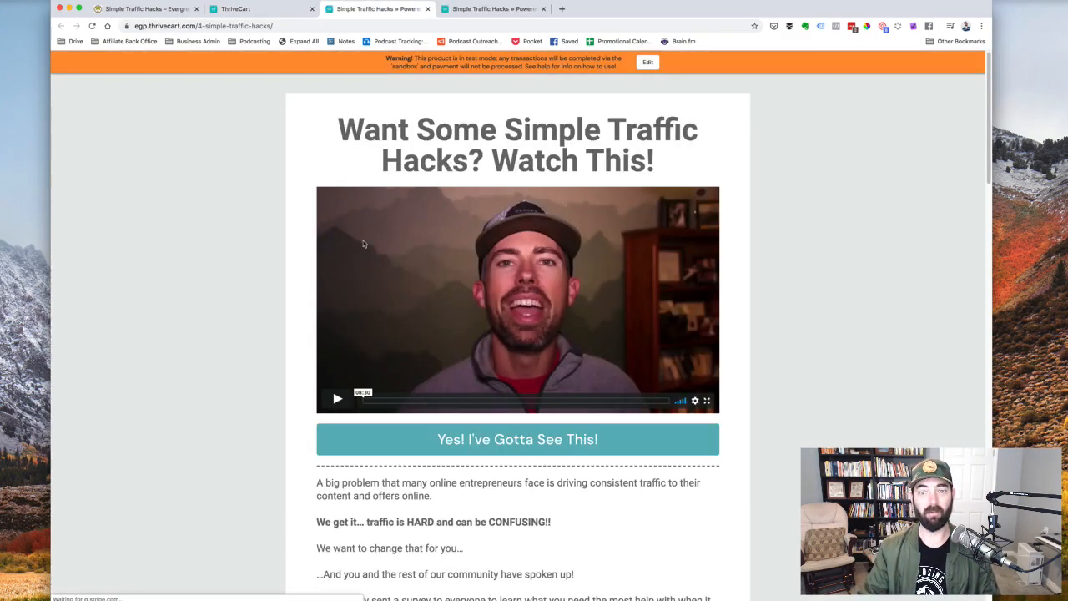
scroll(363, 244, down, 15)
scroll(364, 246, down, 5)
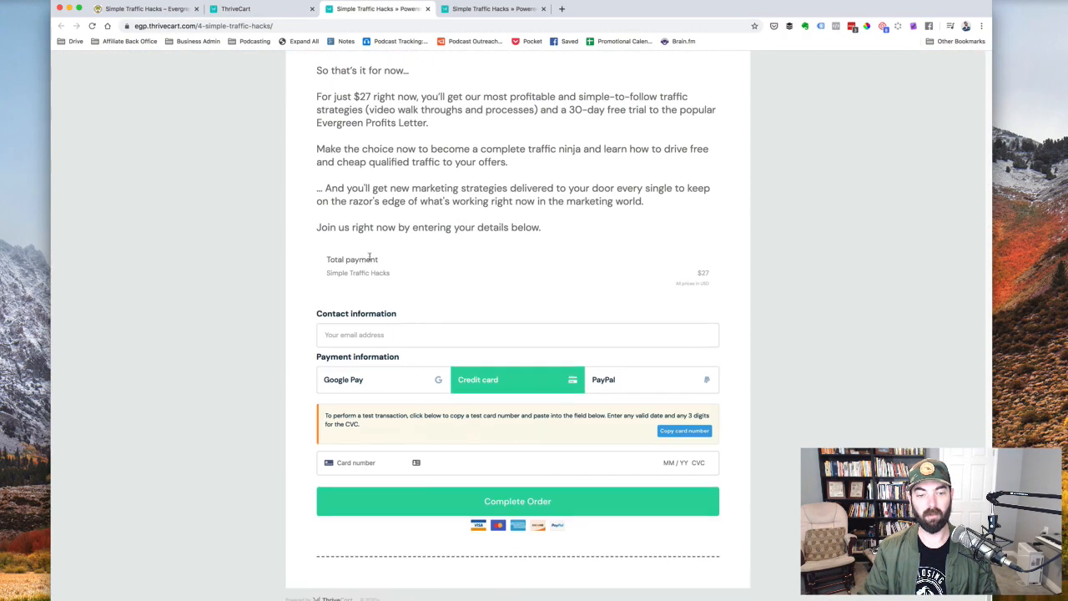
scroll(369, 256, up, 20)
Step: Jump to the order form and enter the buyer's e-mail address
click(580, 441)
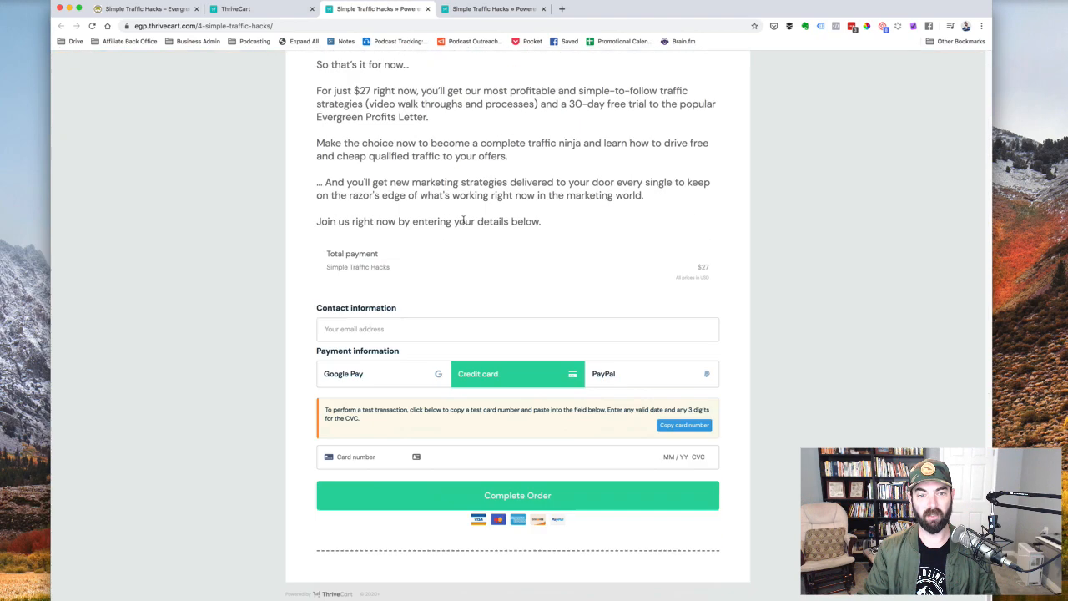
click(423, 326)
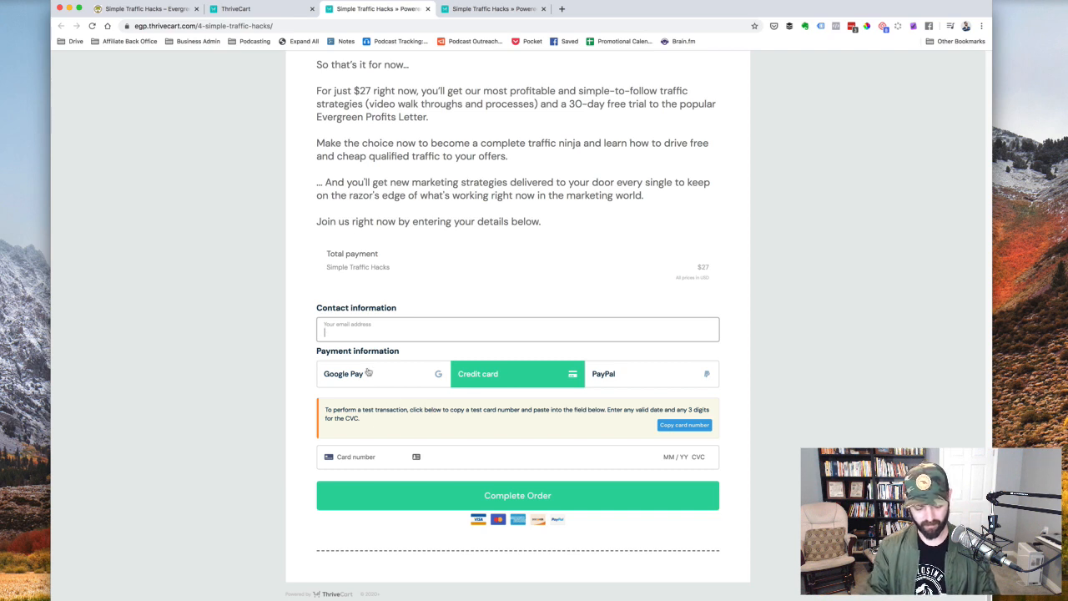
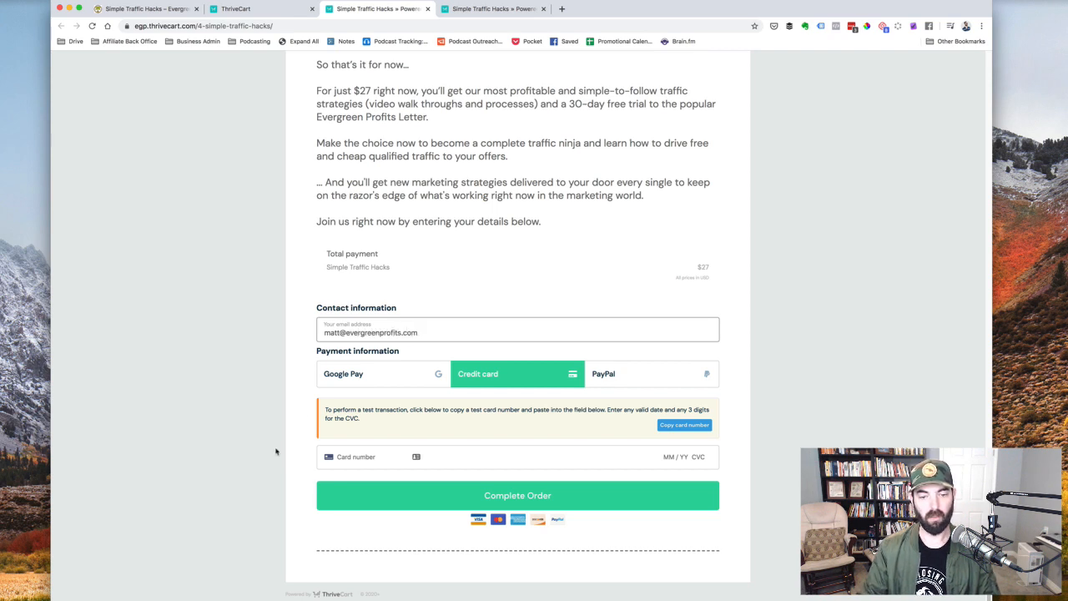
Step: Pay with the copied test card number, expiry and CVC, and complete the $27 order
click(675, 427)
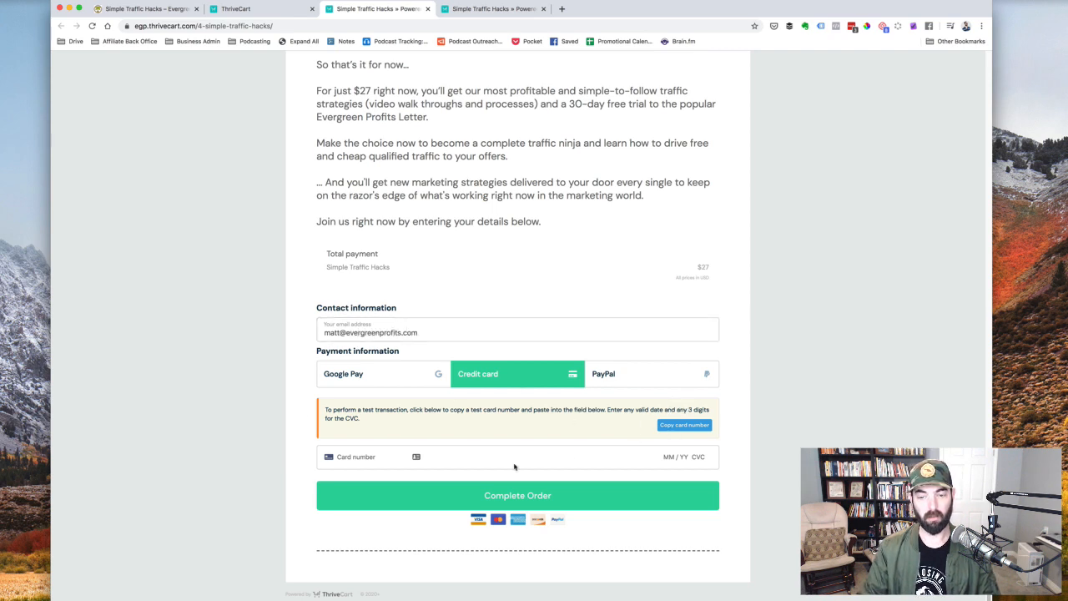
click(464, 459)
key(super+v)
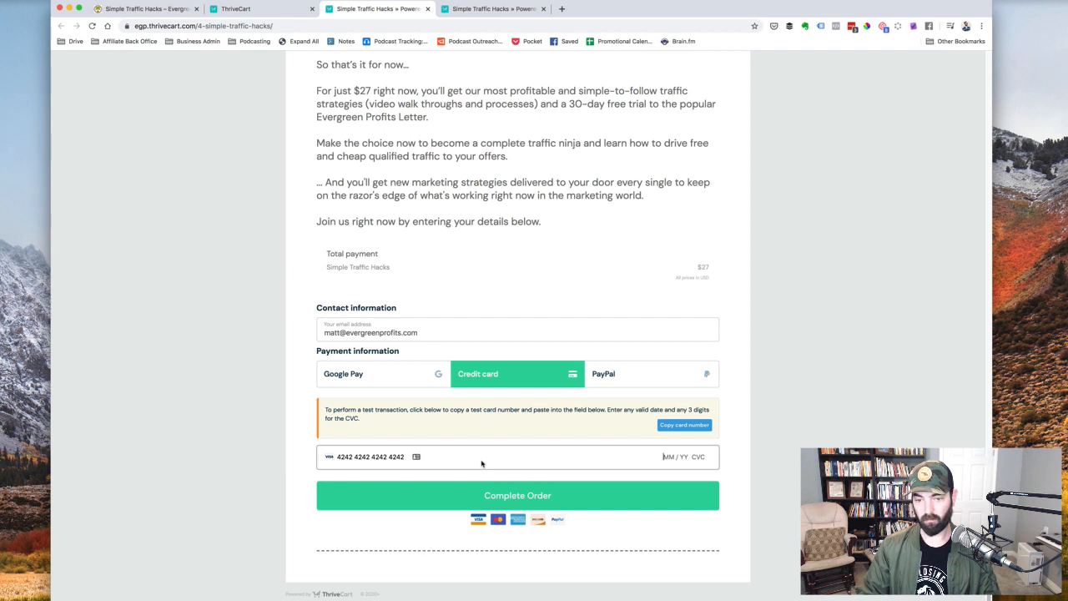
text(04 / )
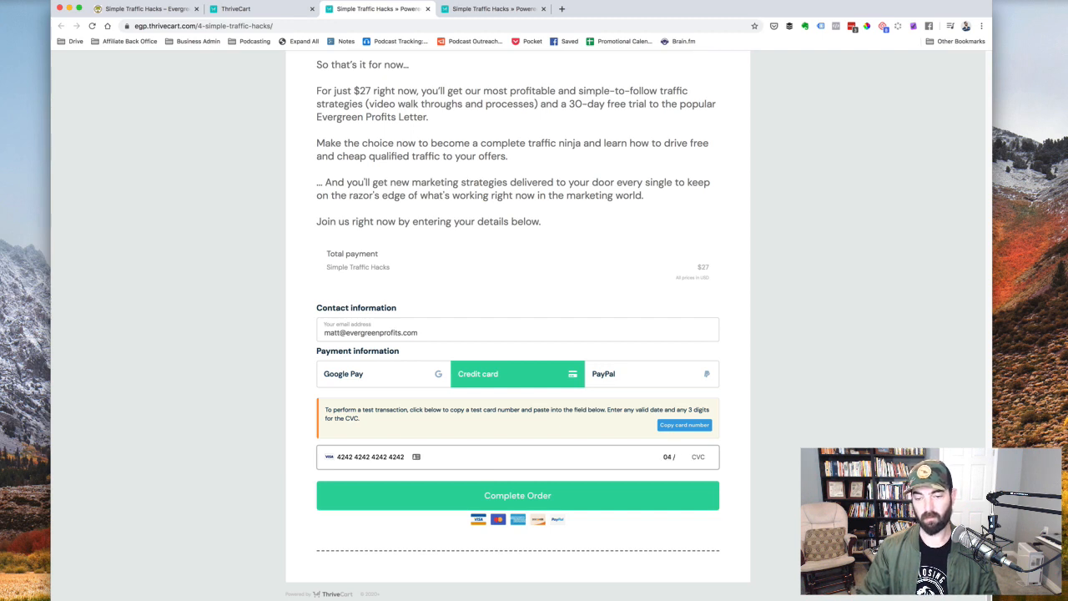
text(21 )
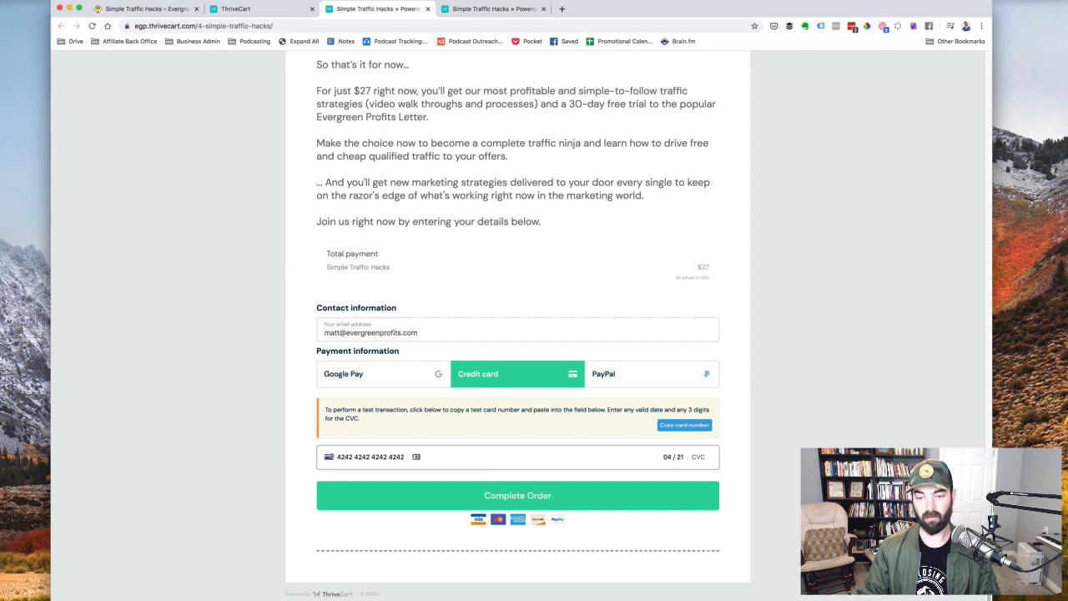
text(123)
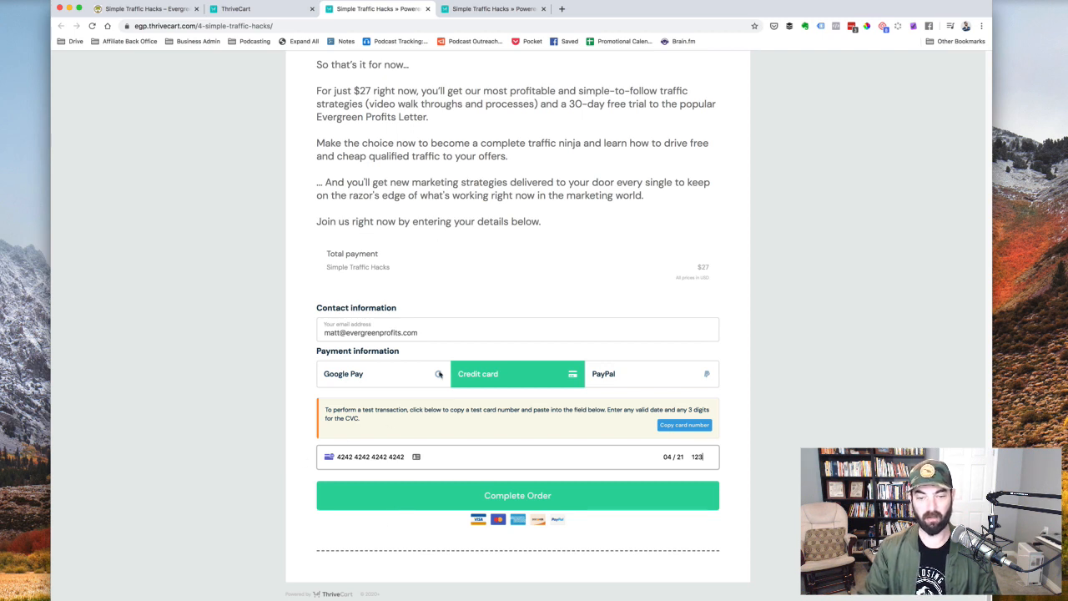
click(390, 496)
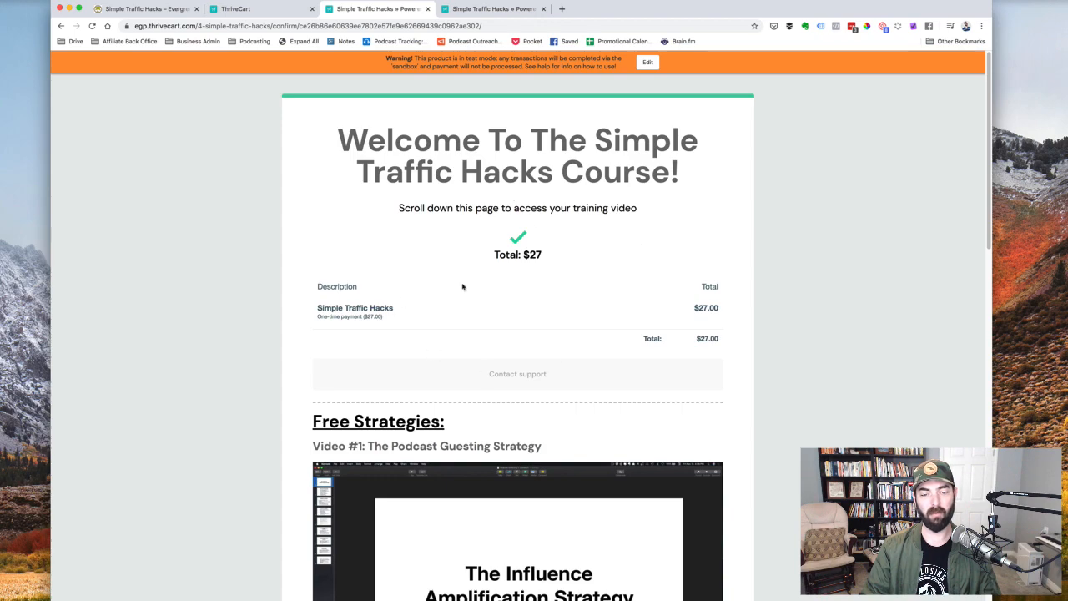
Step: Scroll through success page Videos #1–#4 under Free and Paid Strategies, then return to ThriveCart
scroll(572, 229, down, 3)
scroll(480, 334, down, 7)
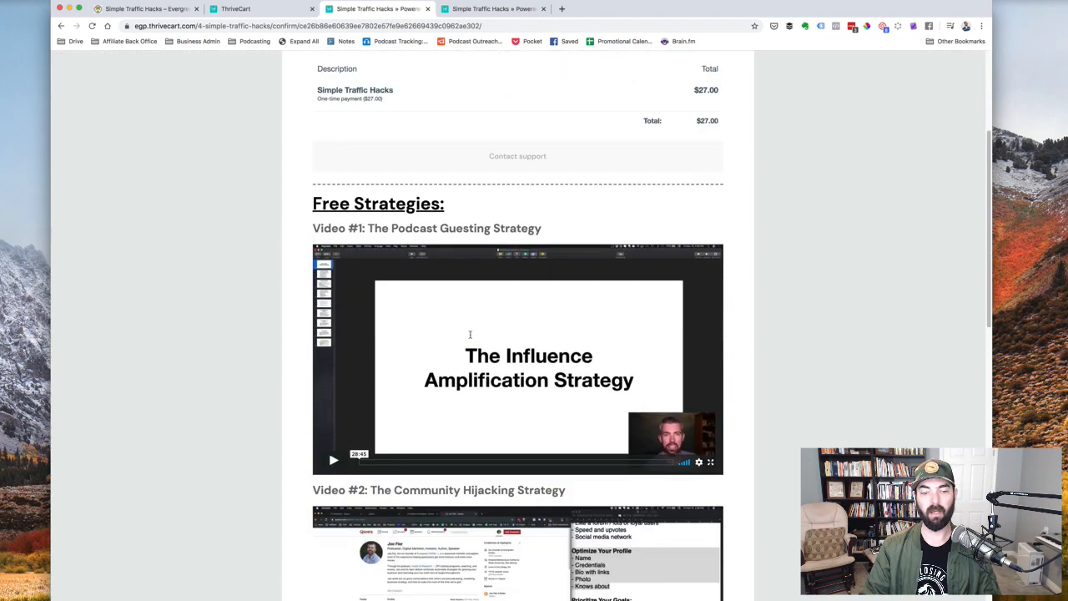
scroll(472, 342, down, 4)
scroll(469, 345, down, 5)
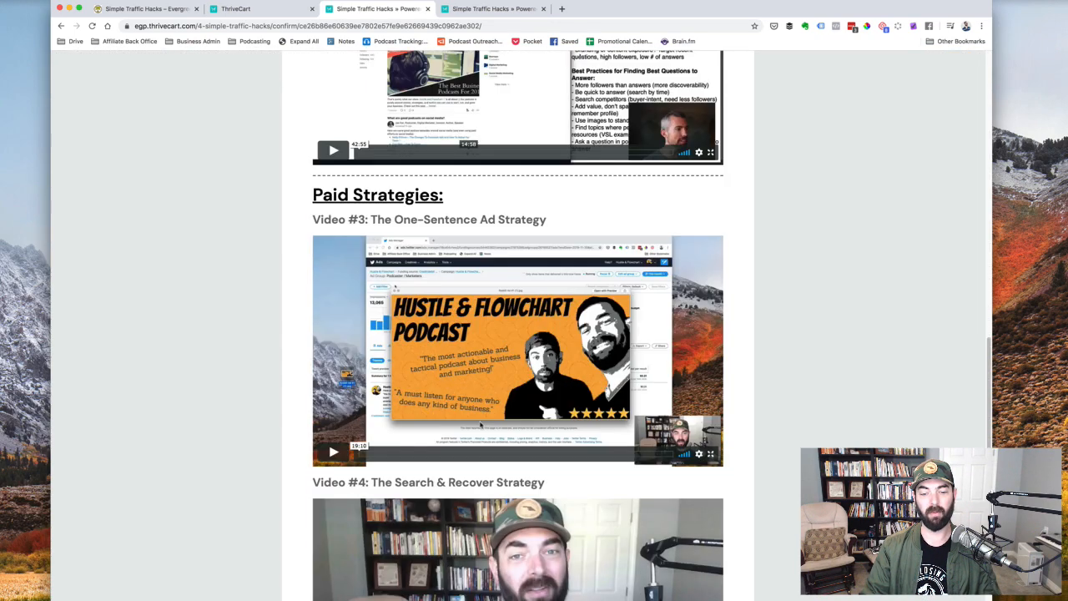
scroll(509, 403, down, 4)
scroll(511, 409, up, 20)
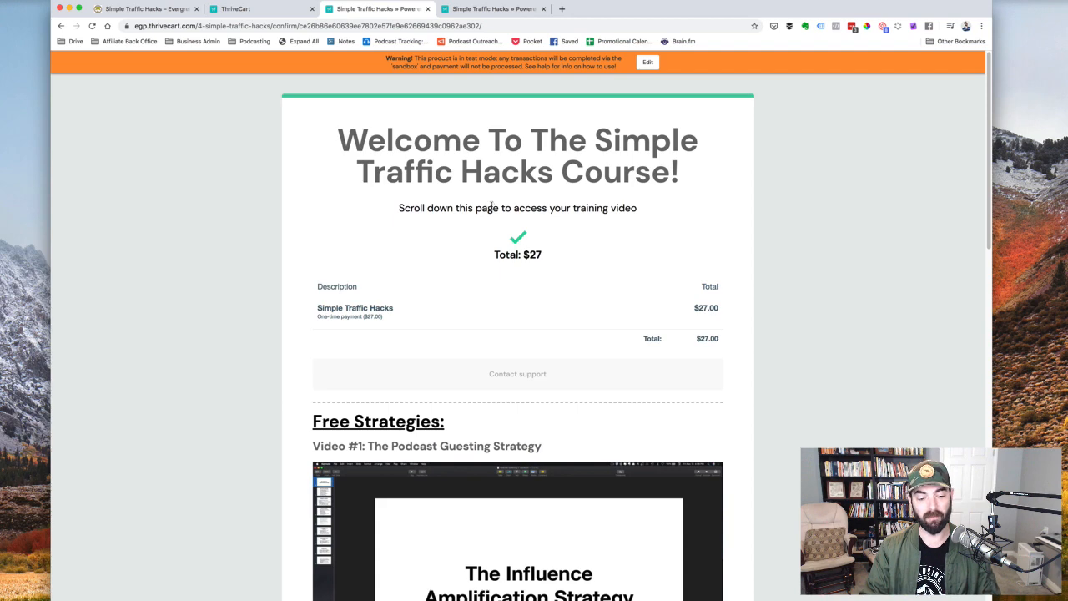
scroll(410, 254, down, 5)
scroll(410, 254, down, 3)
scroll(411, 255, up, 15)
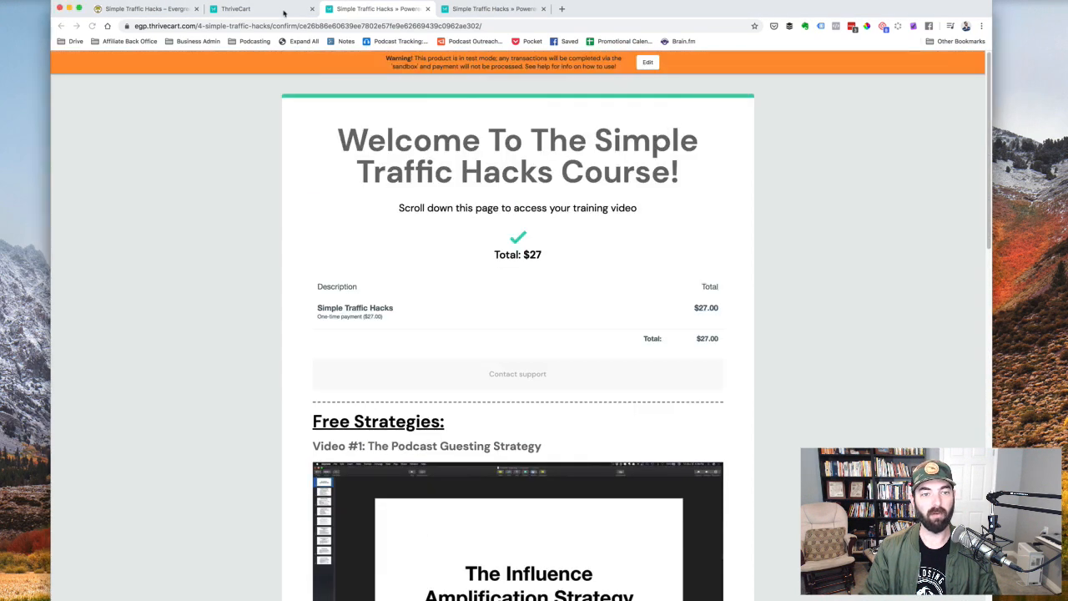
click(282, 12)
Step: Switch the product status from Test mode back to Live and save
click(672, 269)
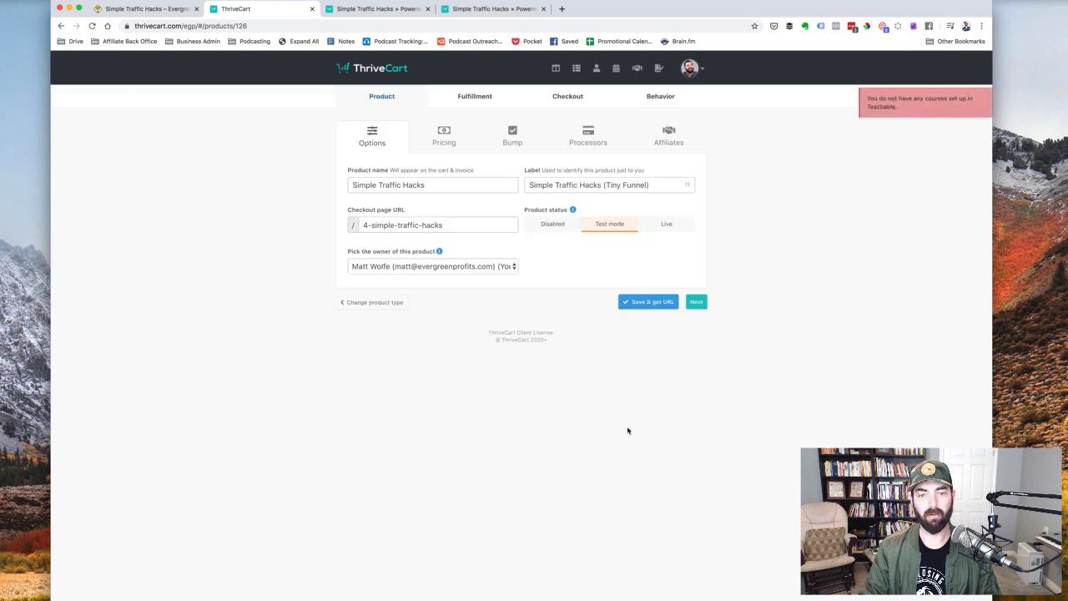
click(691, 227)
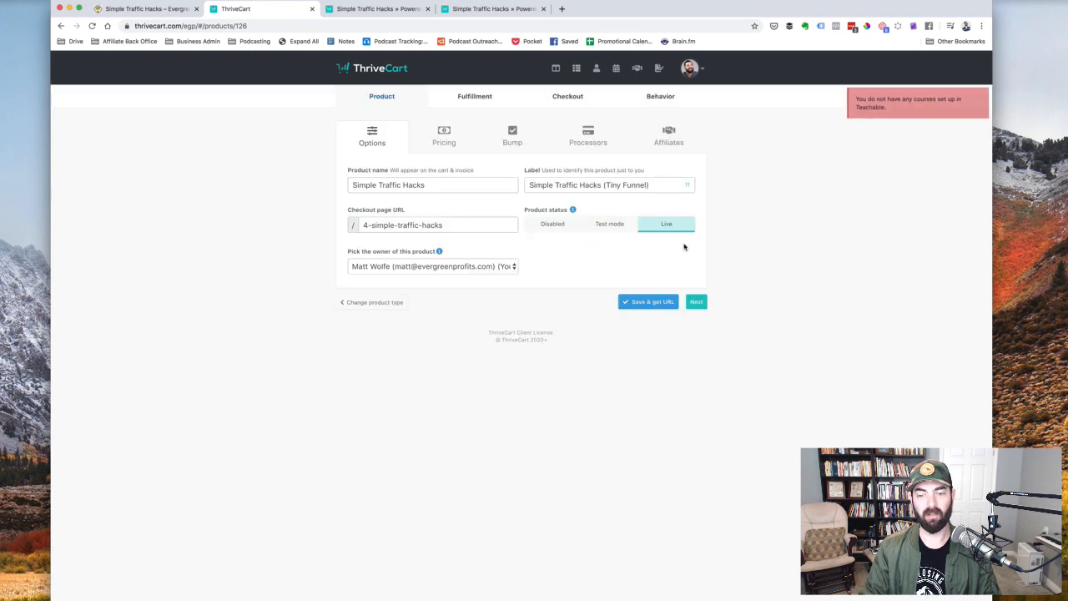
click(659, 303)
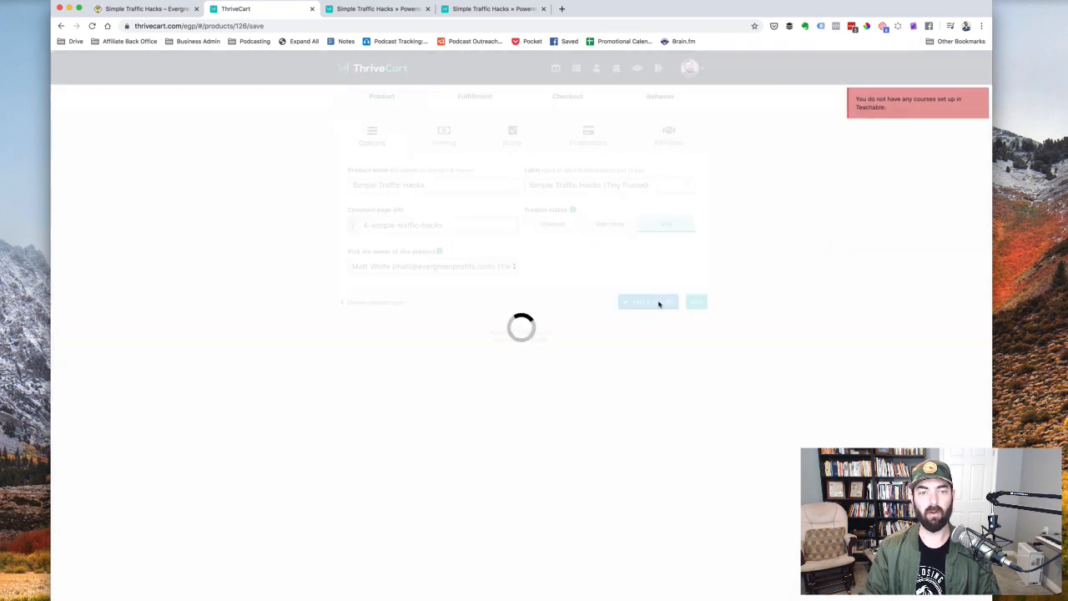
Step: Close the course welcome page and check the live checkout without the test-mode banner
click(392, 9)
click(427, 9)
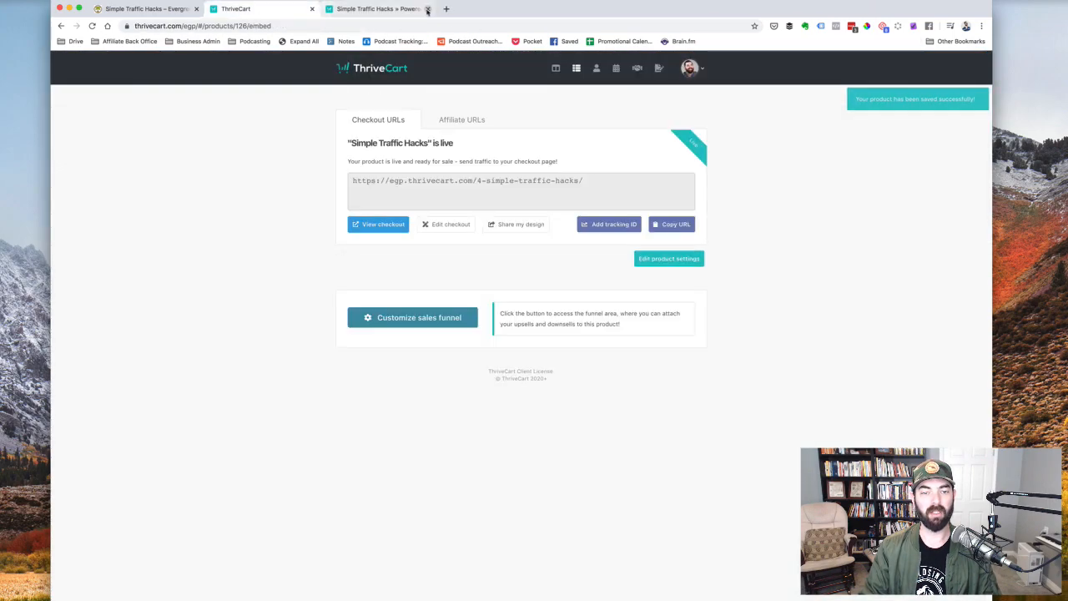
click(397, 9)
scroll(556, 327, down, 15)
scroll(556, 327, up, 15)
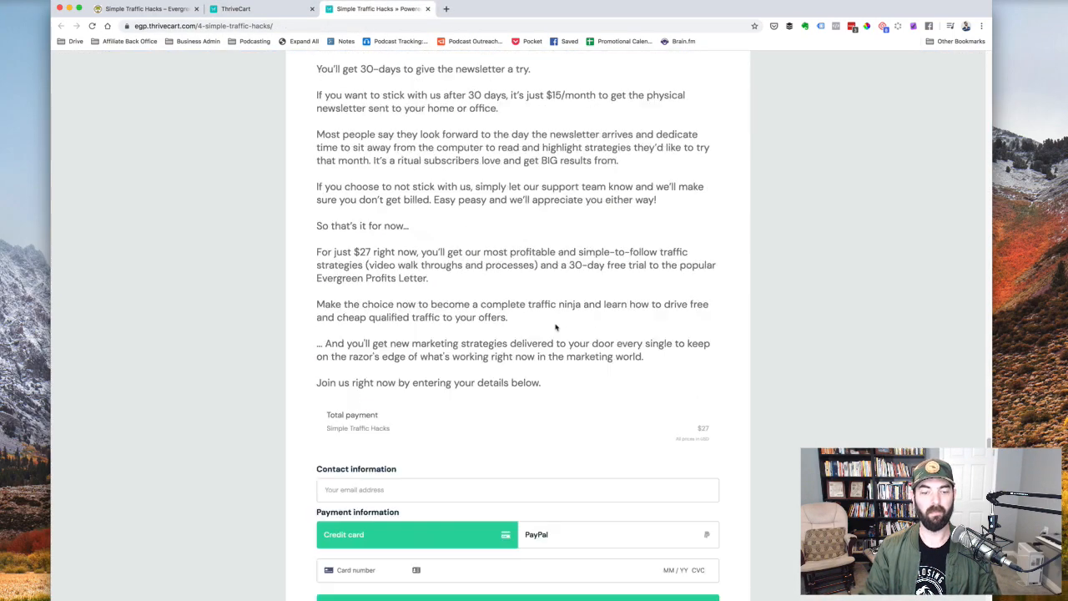